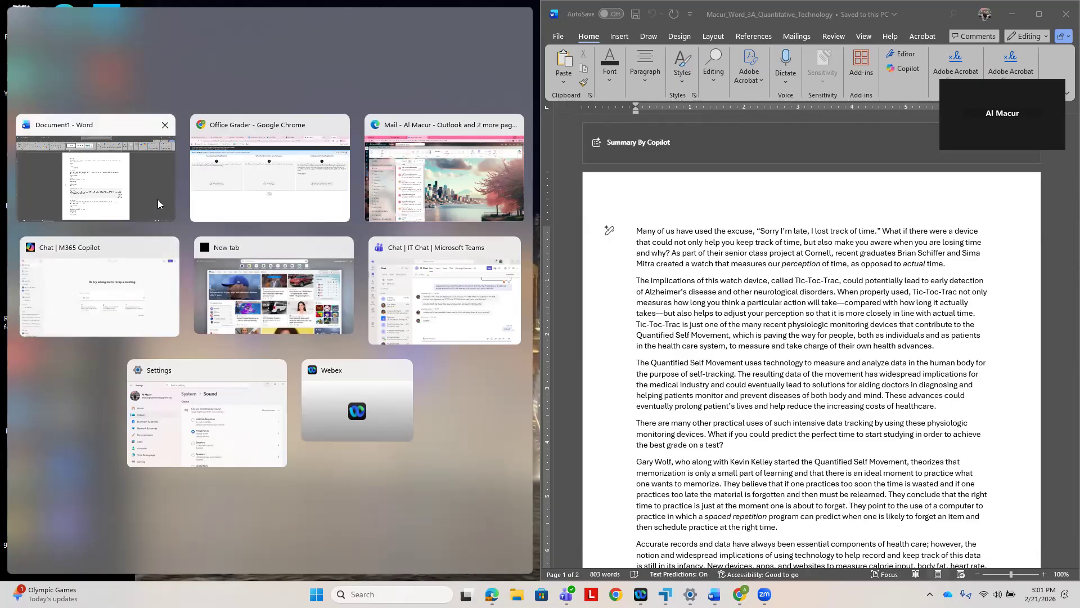
click(466, 213)
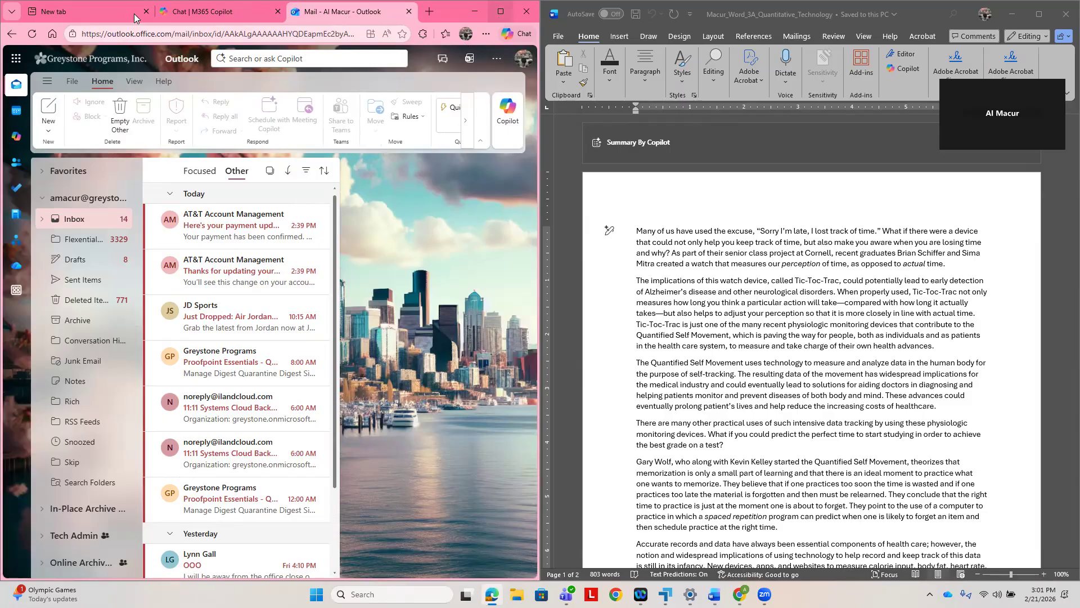
click(11, 11)
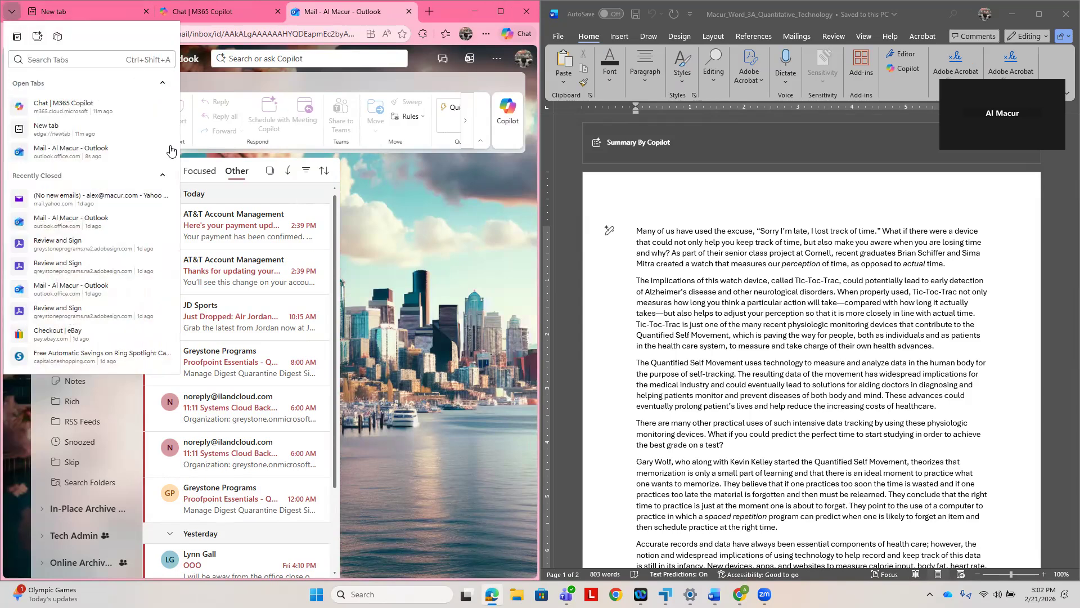
mouse_move(508, 141)
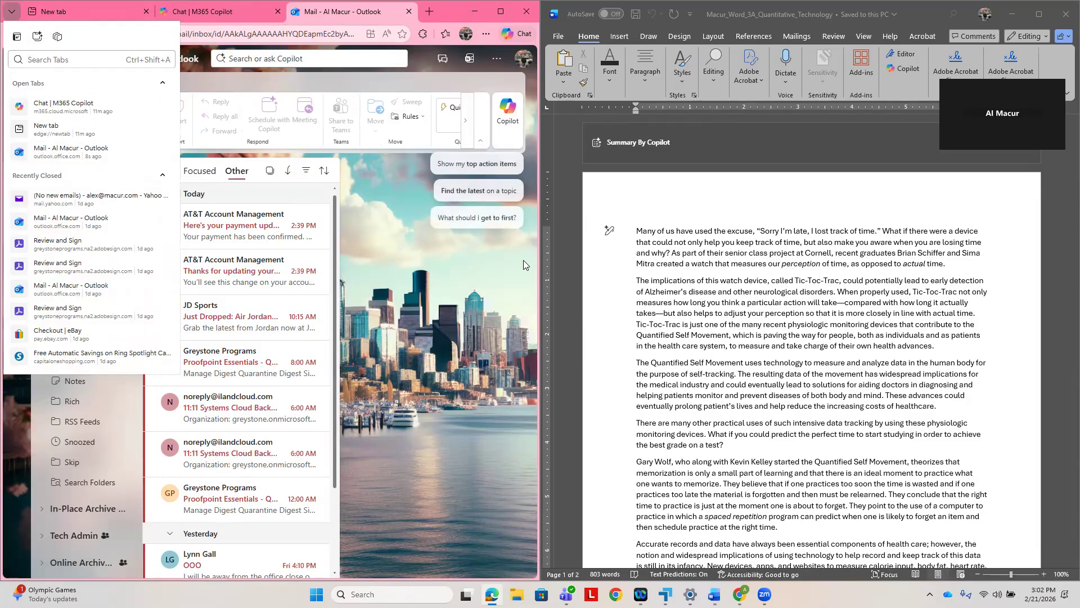
click(524, 265)
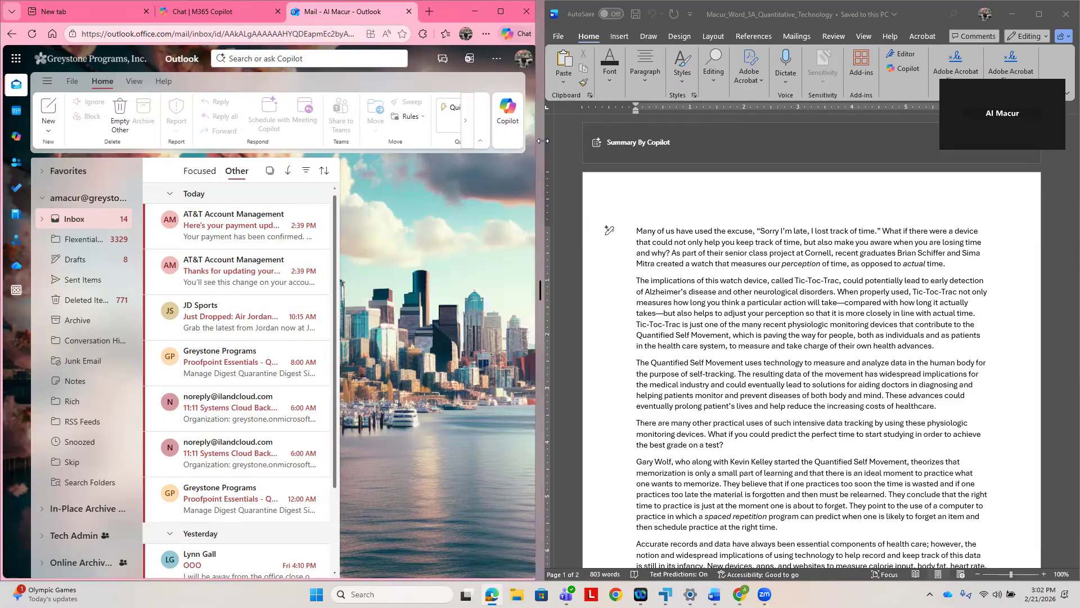
drag(543, 140, 696, 141)
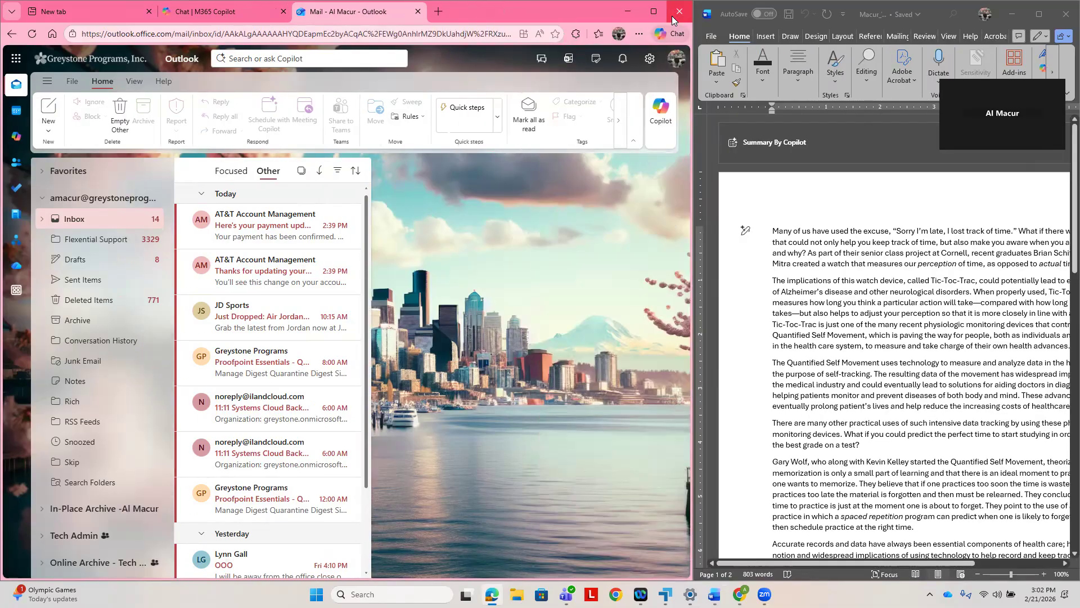
click(676, 18)
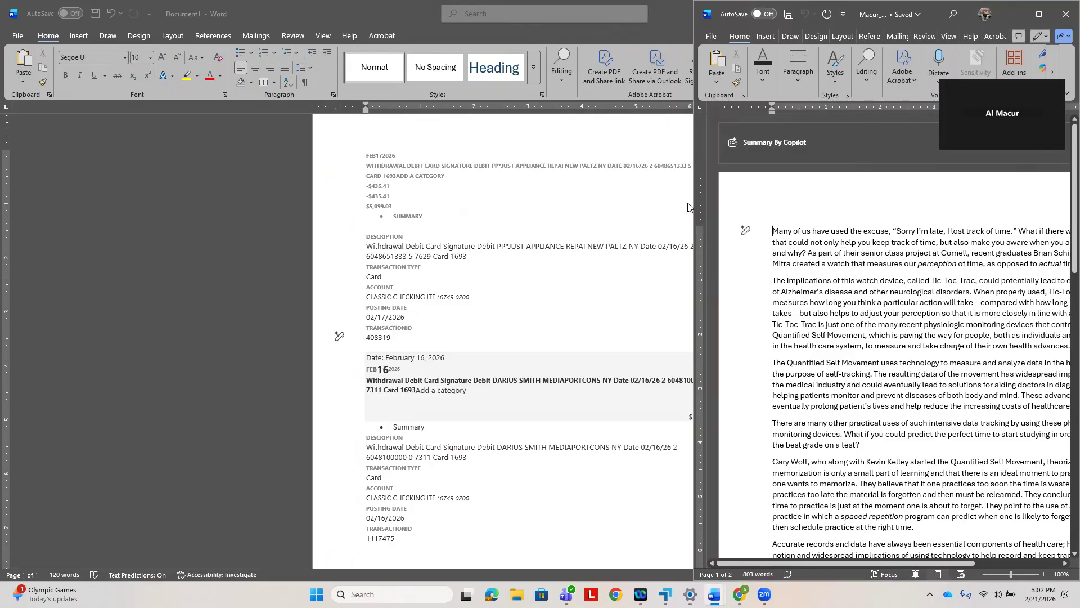
- Minimize Document1 and arrange the Word Chapter 3 e-textbook in Chrome side by side with the 3A Quantitative Technology document
click(666, 147)
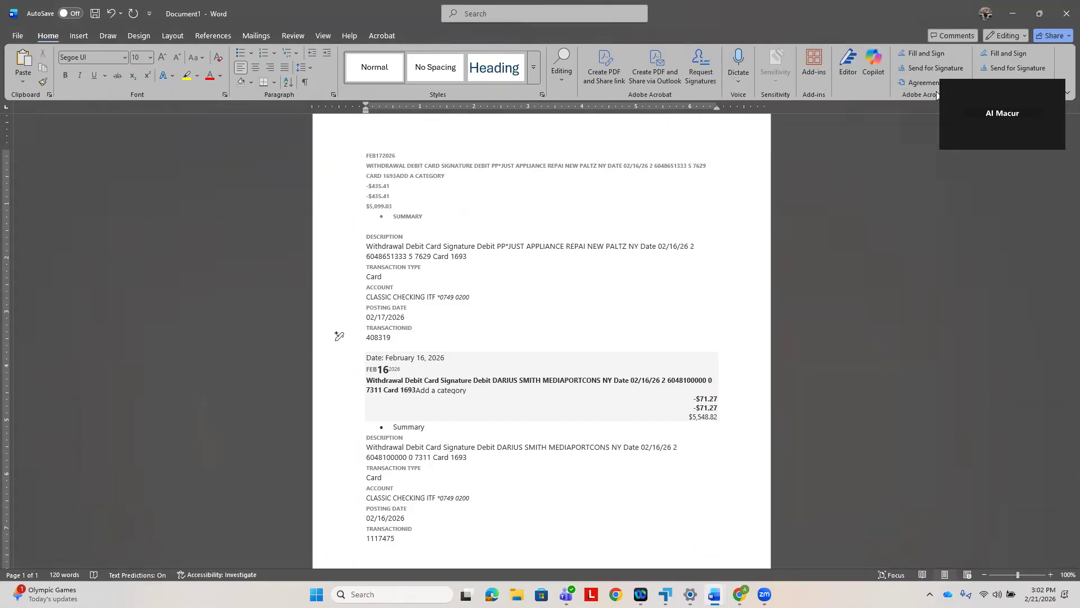
click(1014, 14)
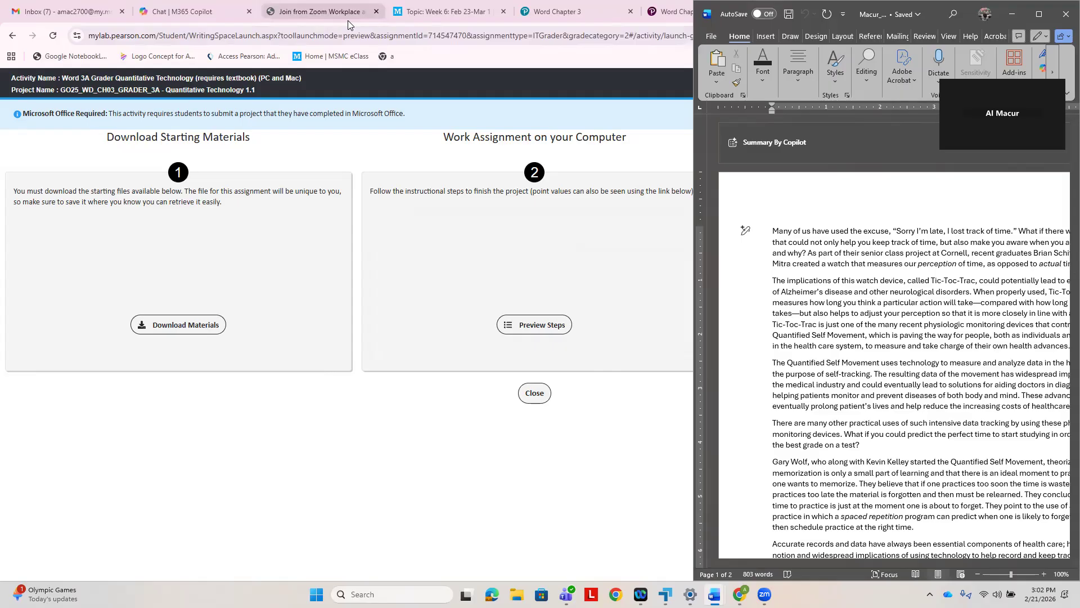
click(665, 14)
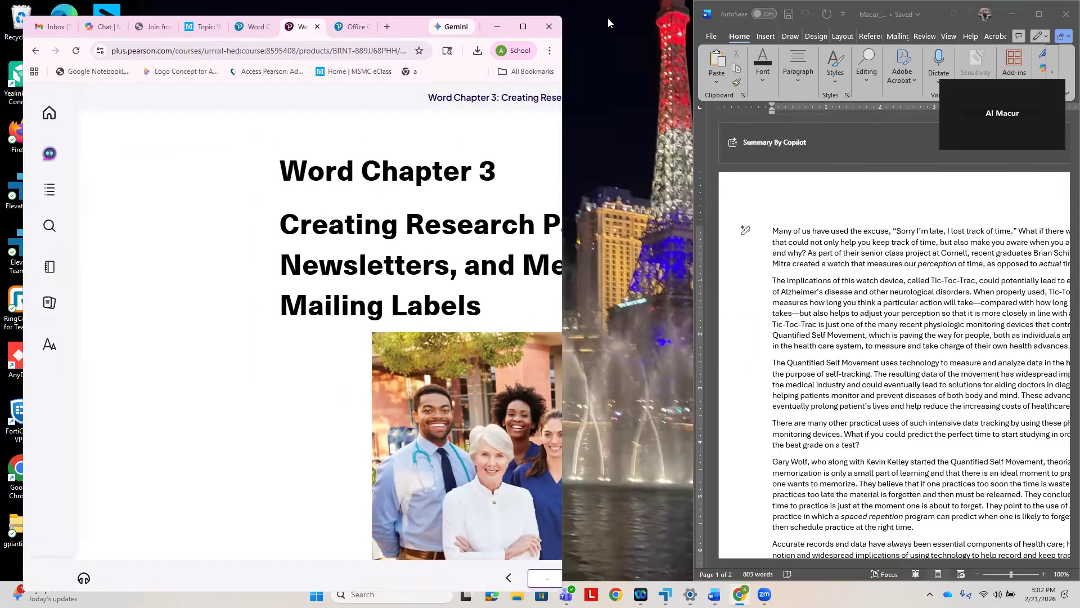
click(1041, 11)
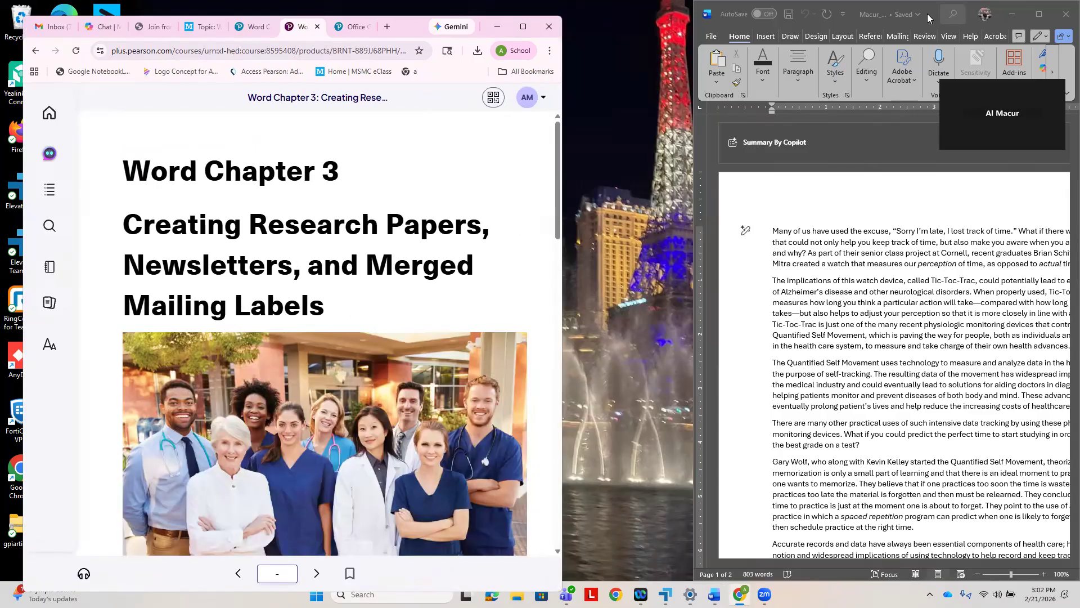
drag(935, 9, 942, 9)
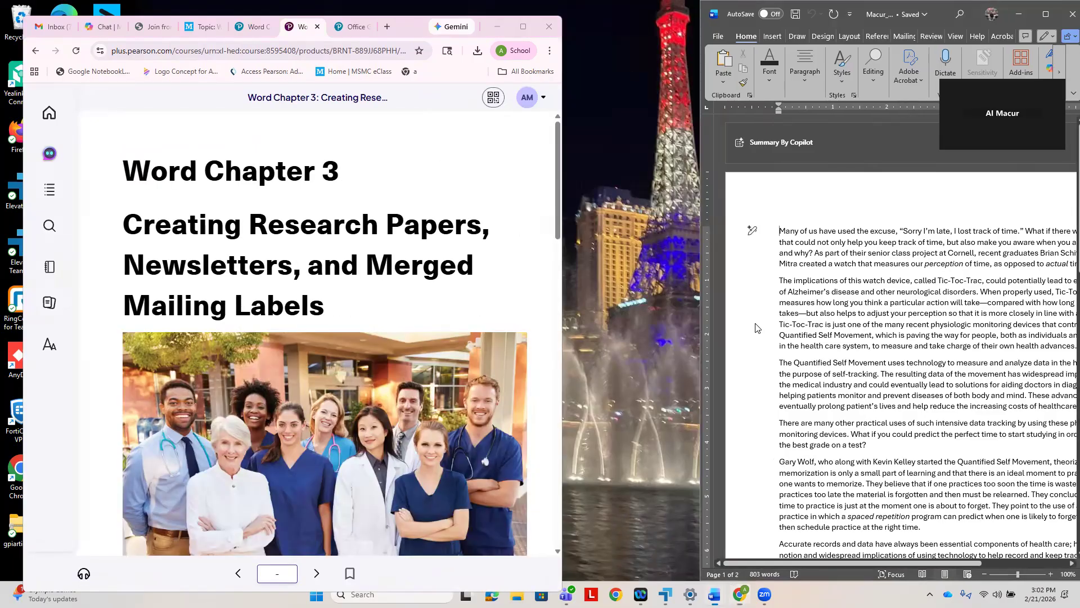
key(super+Right)
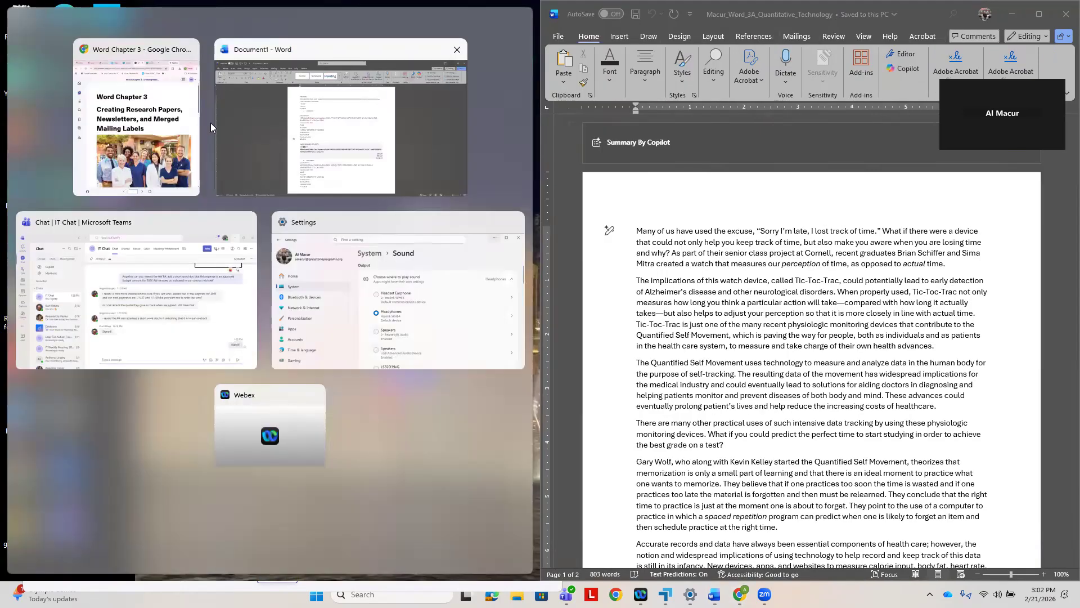
click(228, 131)
- Look through the Word Chapter 3 opening page, including the Project 3A and 3B outcomes, objectives and chapter introduction
scroll(386, 315, down, 6)
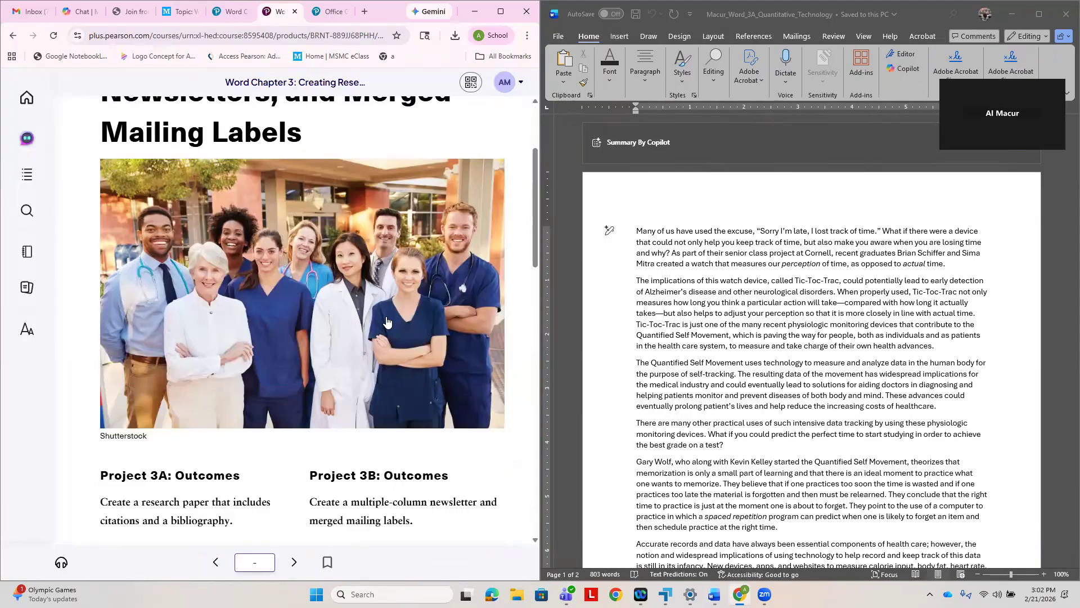
scroll(388, 322, up, 6)
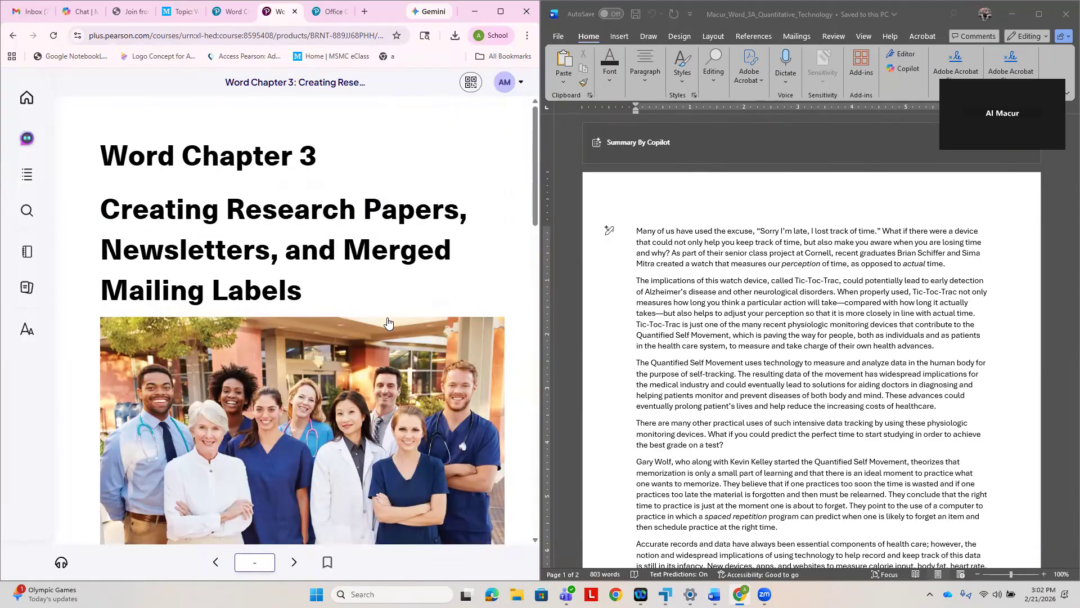
scroll(388, 322, down, 5)
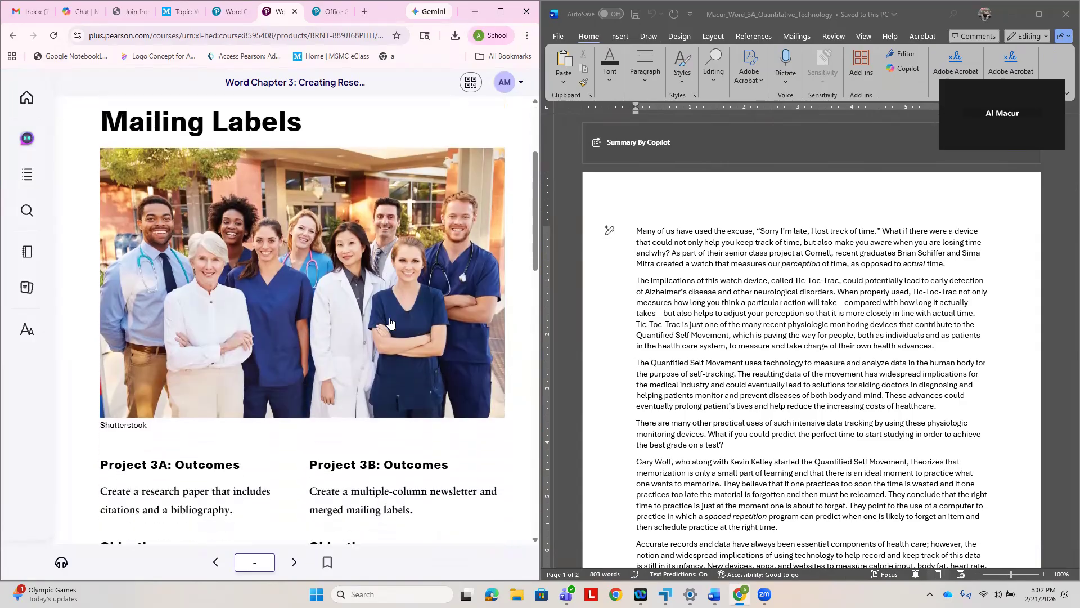
scroll(389, 322, down, 4)
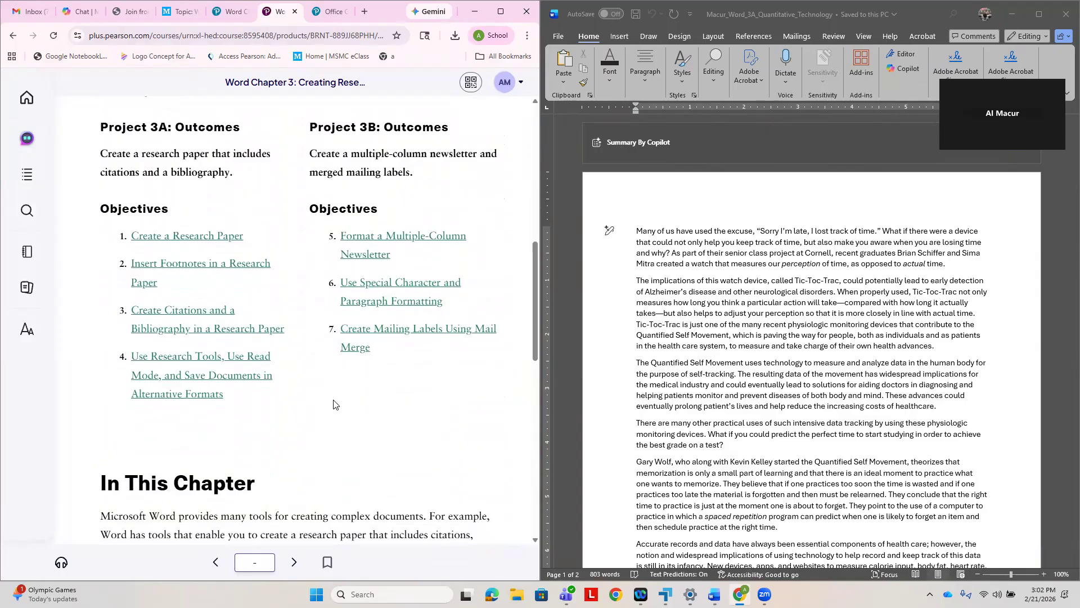
scroll(264, 374, up, 5)
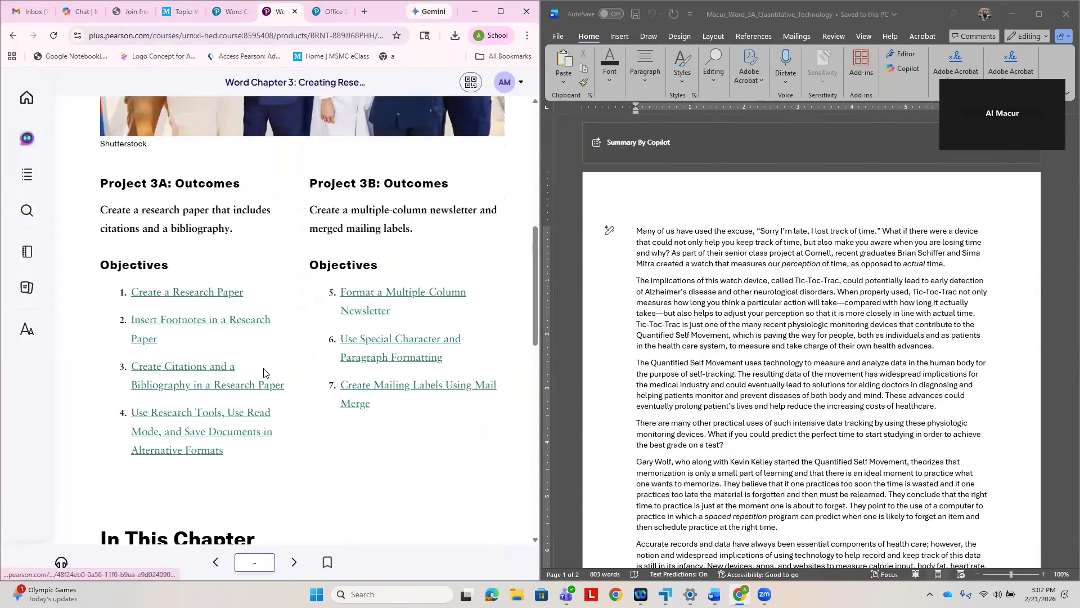
scroll(270, 375, down, 7)
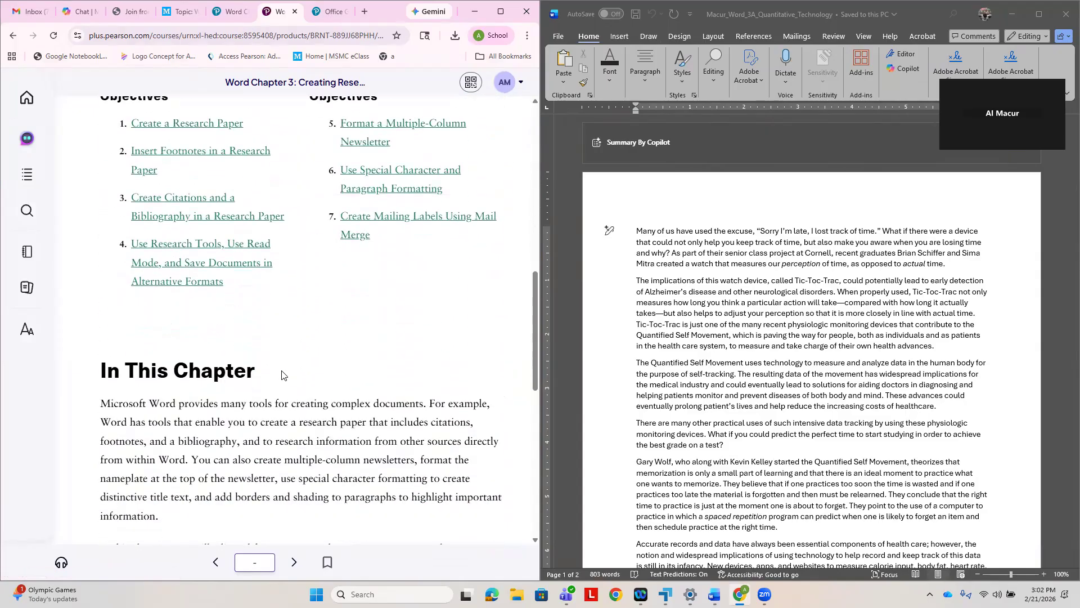
scroll(282, 375, down, 10)
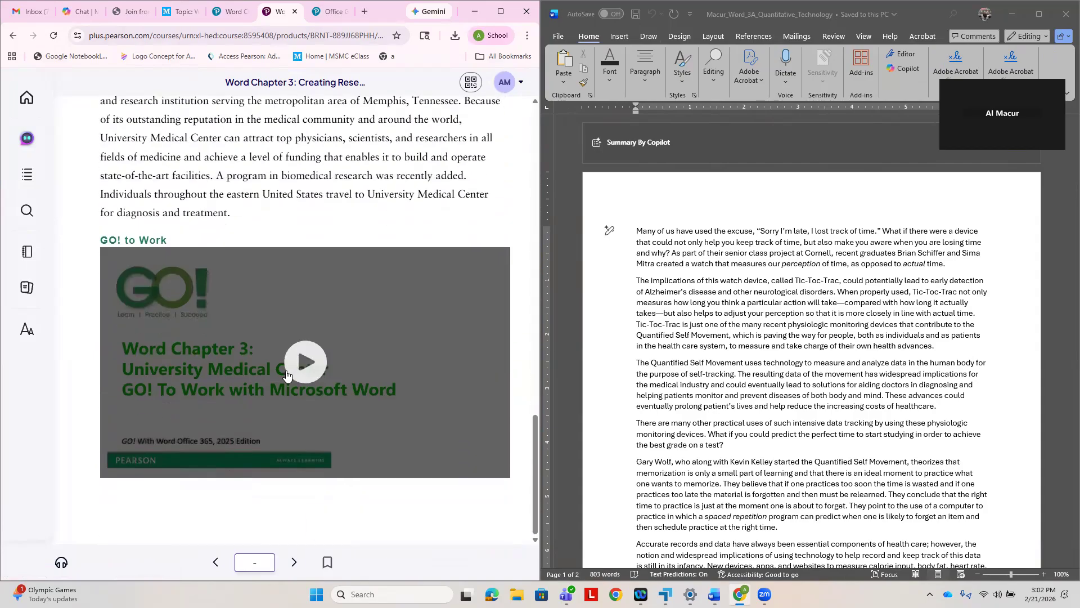
scroll(367, 358, down, 1)
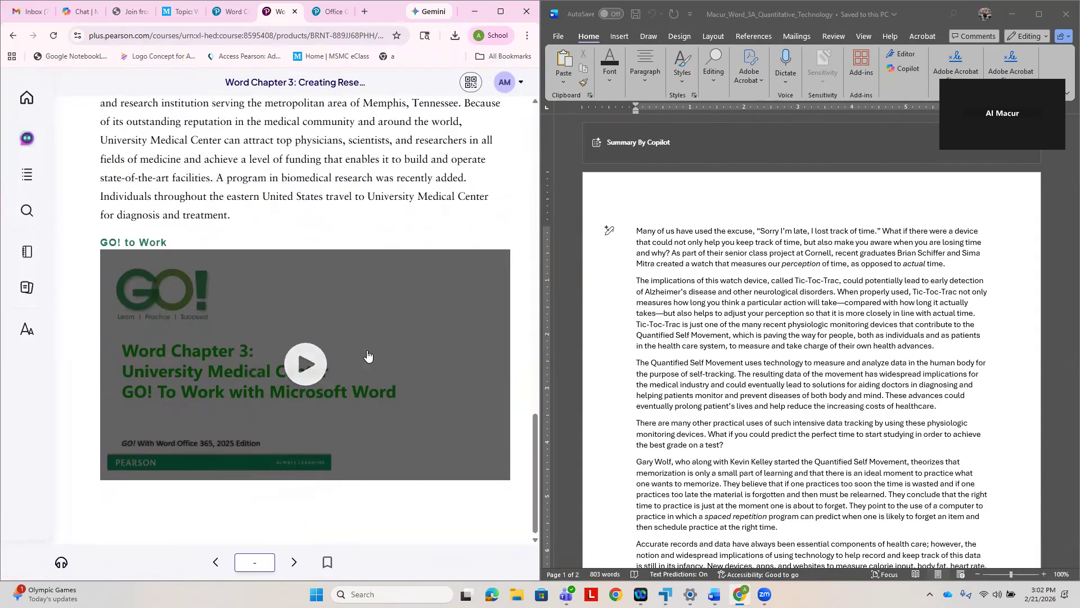
- Go to the Project 3A: Research Paper page and review its project files, result figures and submission instructions
click(295, 562)
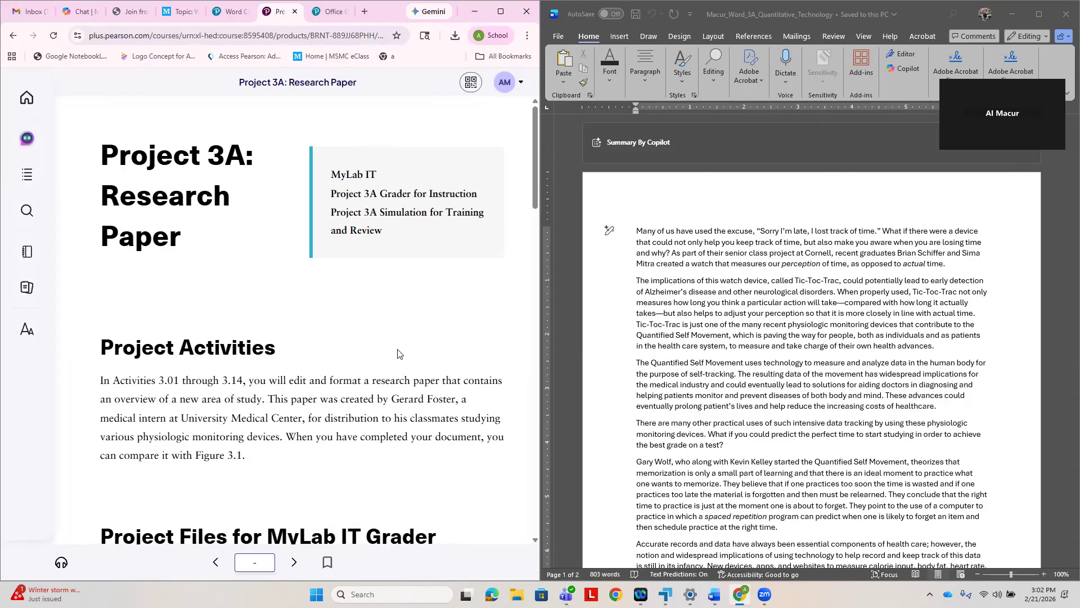
scroll(399, 353, down, 3)
scroll(399, 354, down, 2)
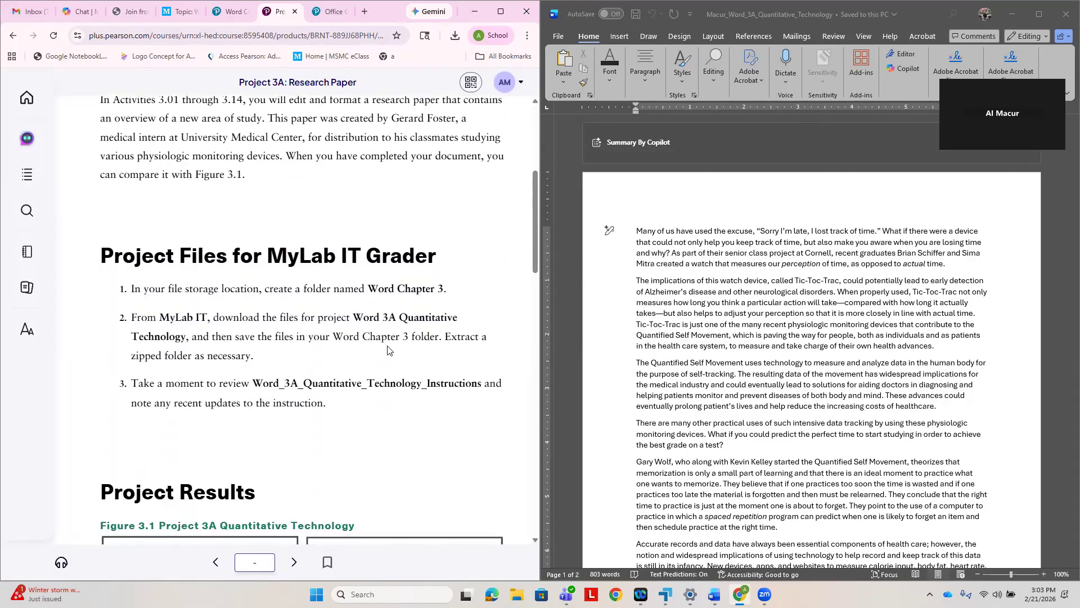
scroll(388, 350, down, 6)
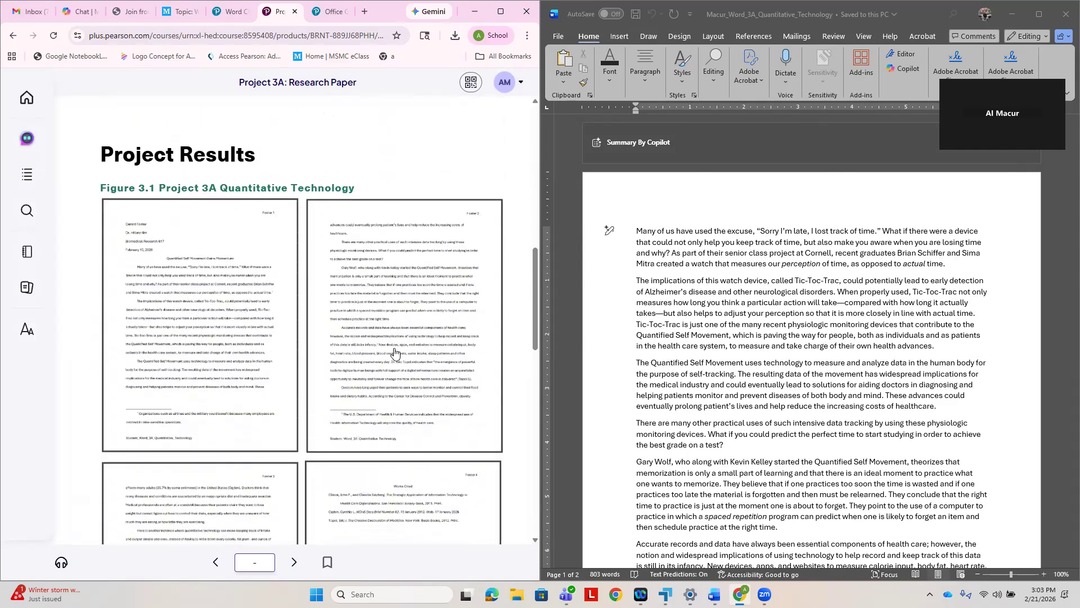
scroll(394, 353, down, 5)
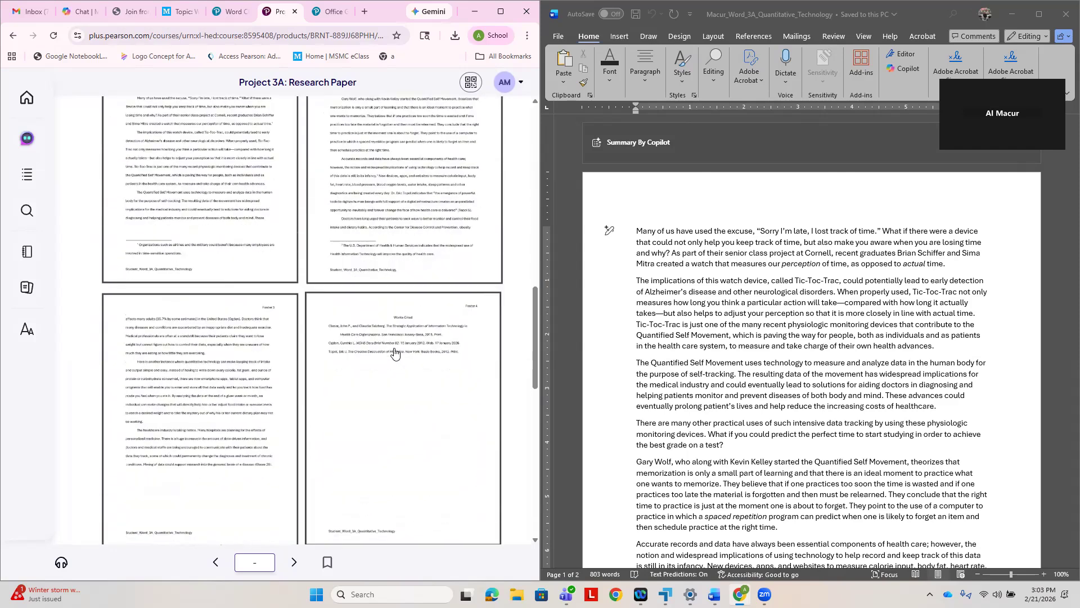
scroll(396, 353, down, 1)
scroll(400, 353, up, 7)
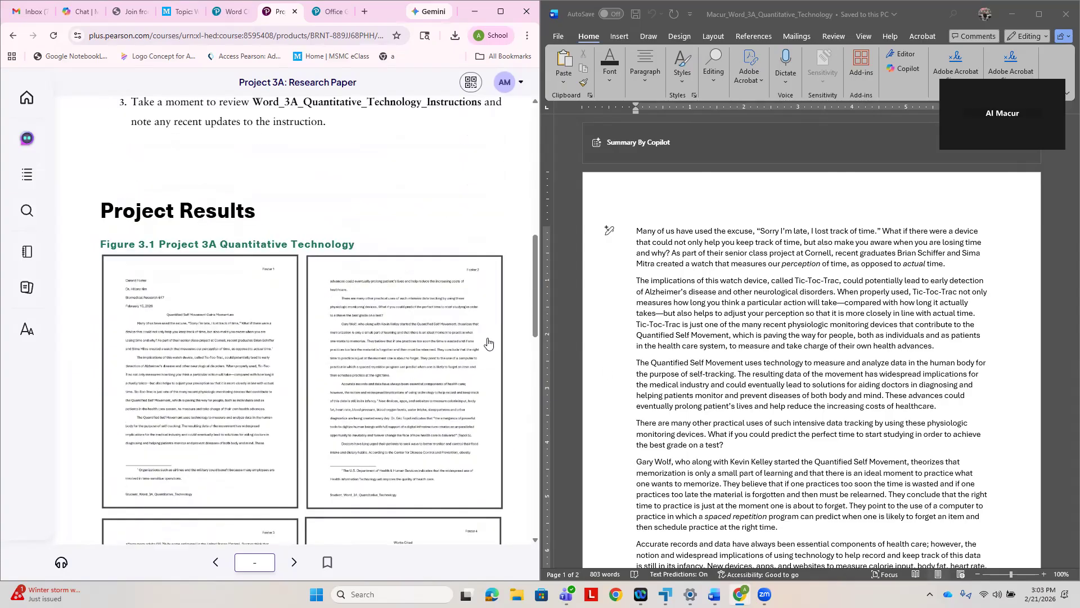
scroll(324, 347, down, 2)
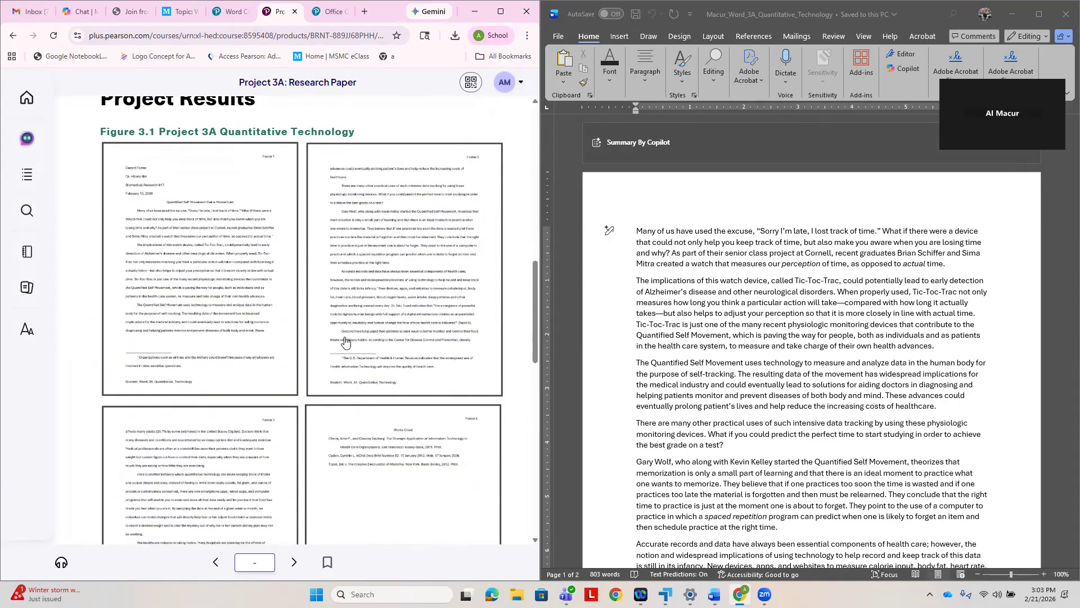
scroll(343, 345, down, 3)
scroll(347, 342, down, 7)
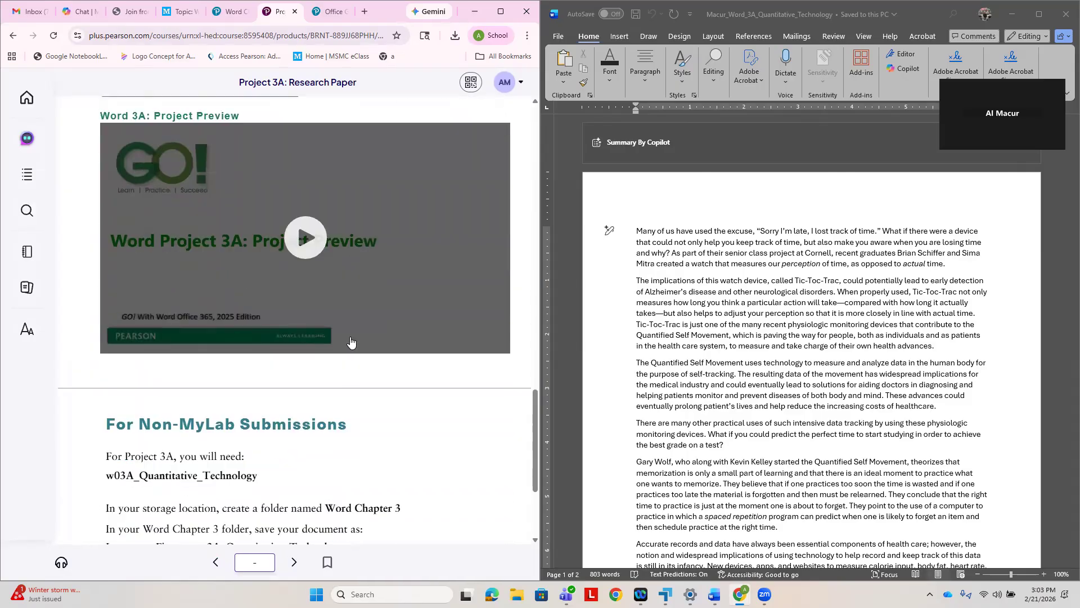
scroll(357, 303, down, 3)
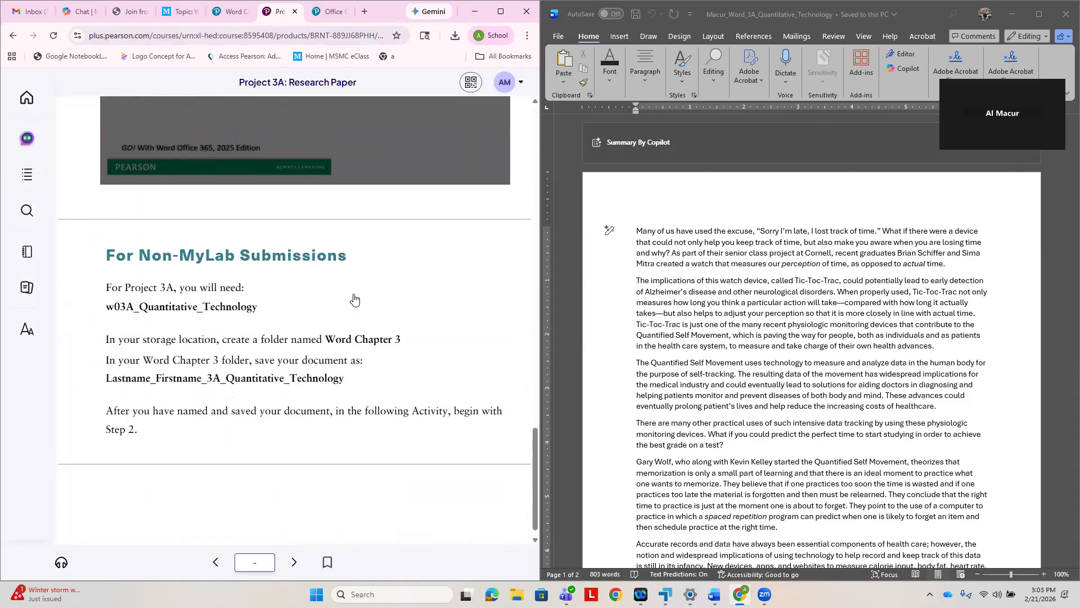
scroll(353, 311, down, 1)
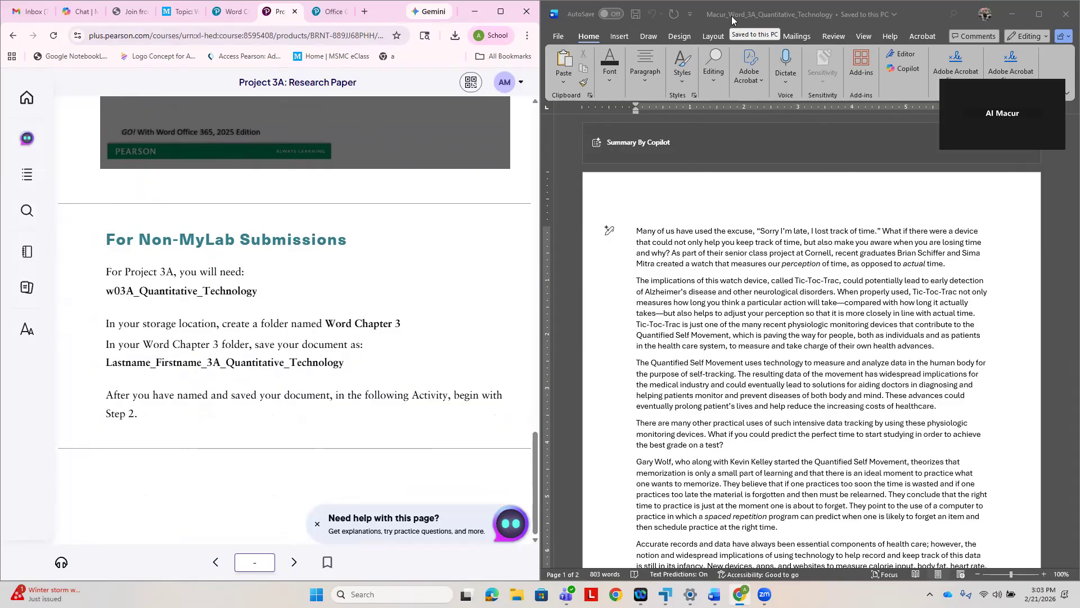
- Go to Objective 1: Create a Research Paper and read steps 1 to 3 of Activity 3.01 alongside the Word document
click(295, 563)
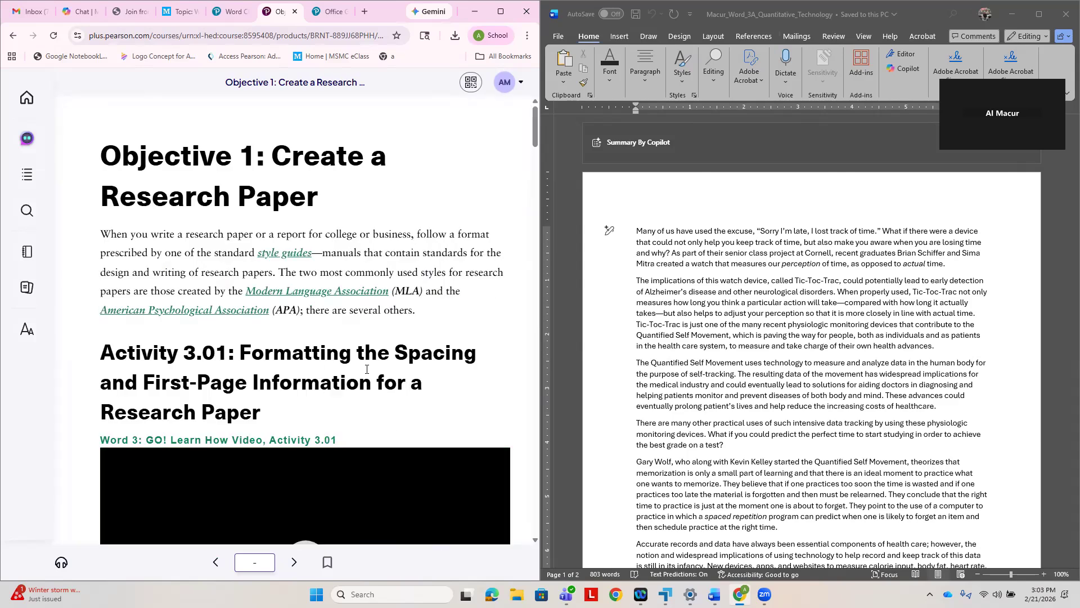
scroll(379, 374, down, 3)
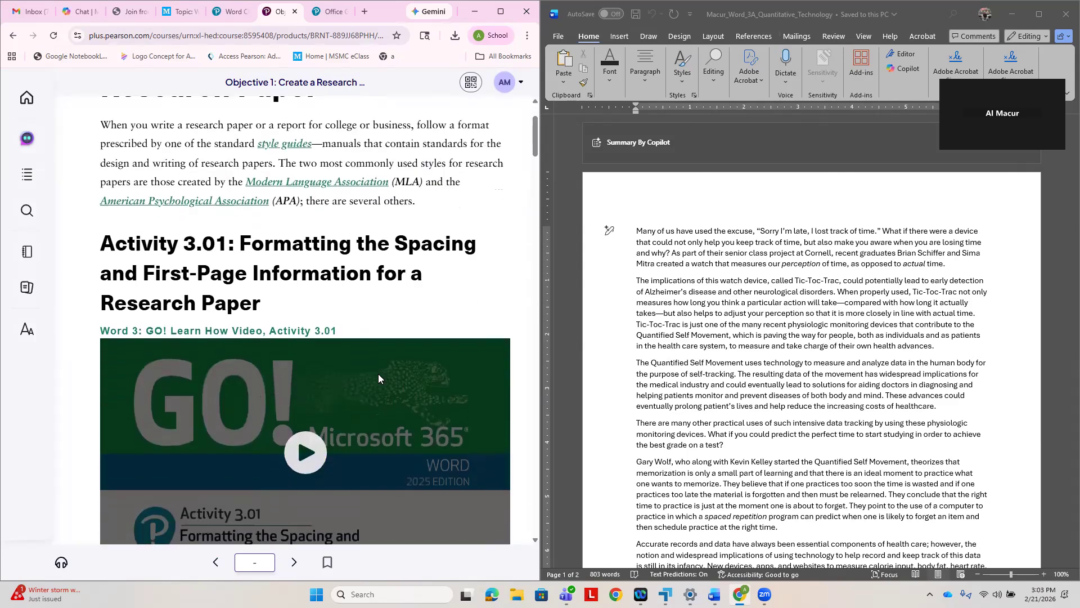
scroll(379, 377, down, 3)
scroll(379, 381, down, 2)
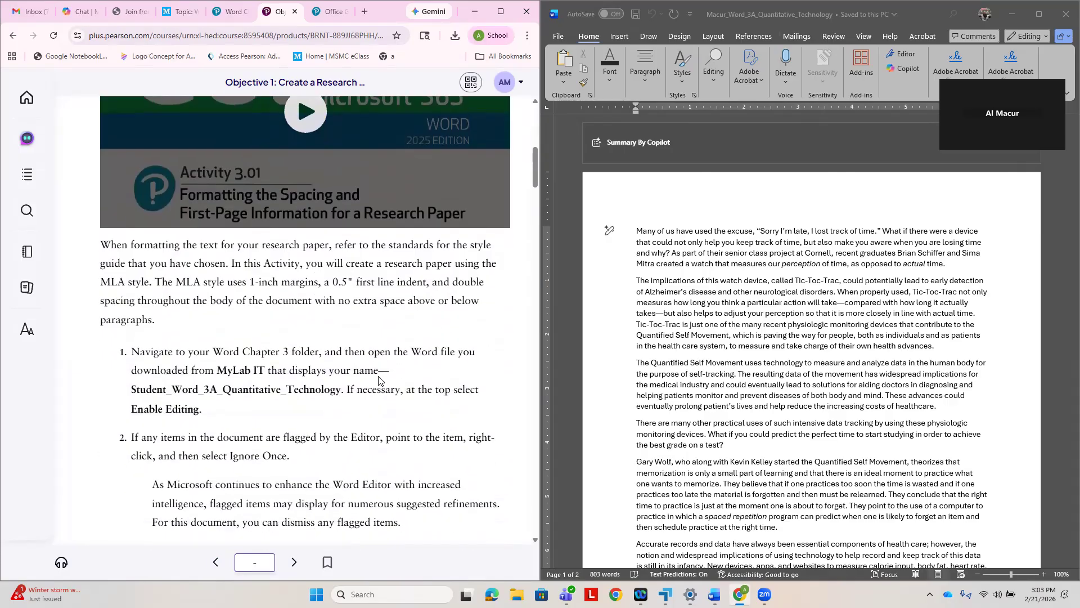
scroll(379, 381, down, 2)
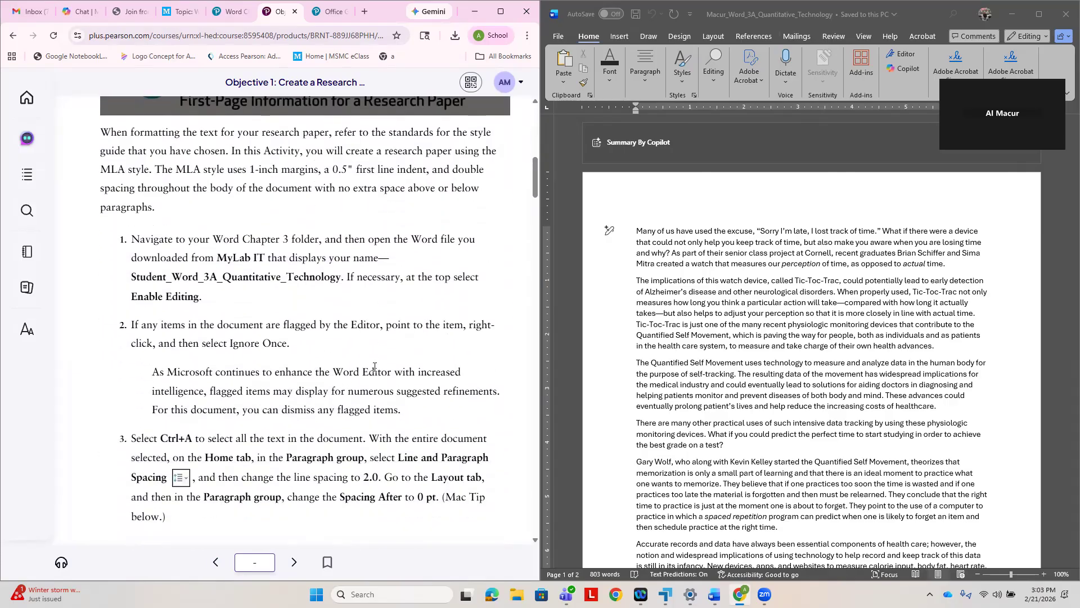
scroll(391, 367, down, 1)
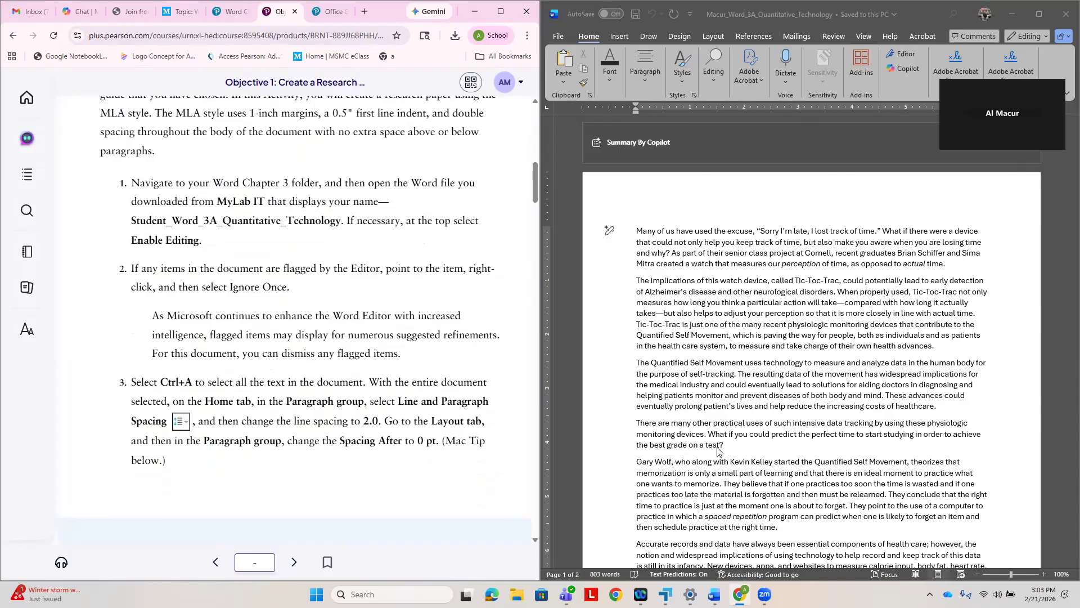
scroll(719, 447, down, 1)
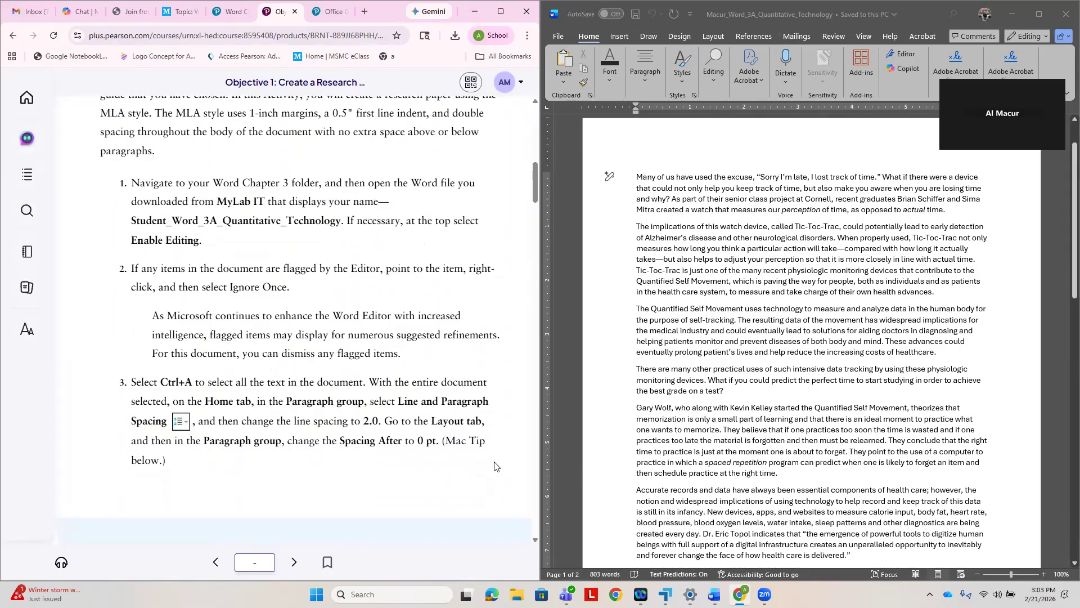
- Maximize the Quantitative Technology document and set the line spacing of its entire text to 2.0
scroll(457, 450, down, 2)
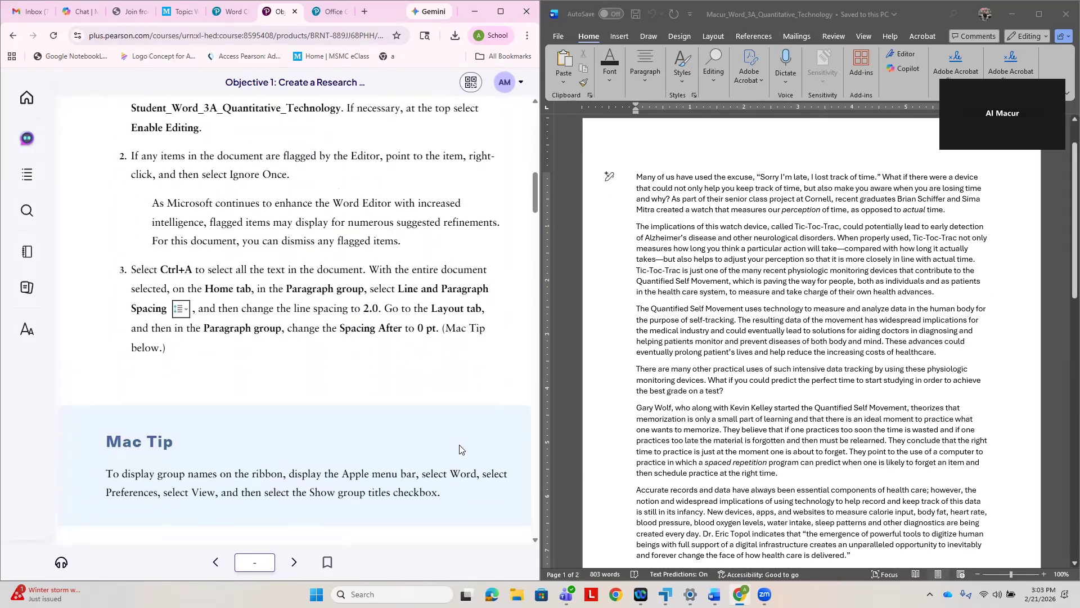
scroll(460, 449, up, 1)
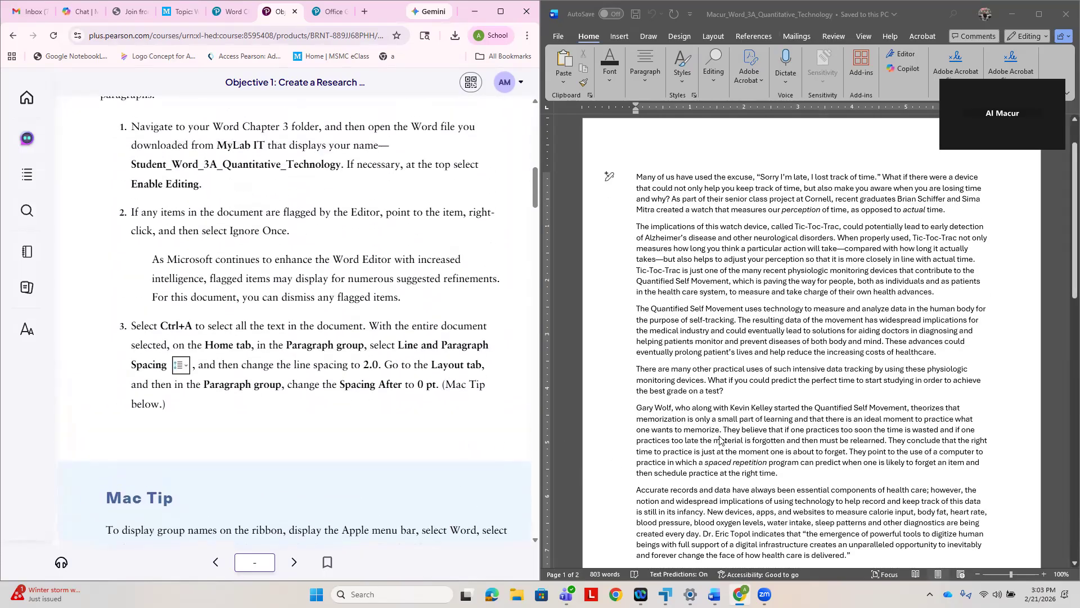
click(703, 148)
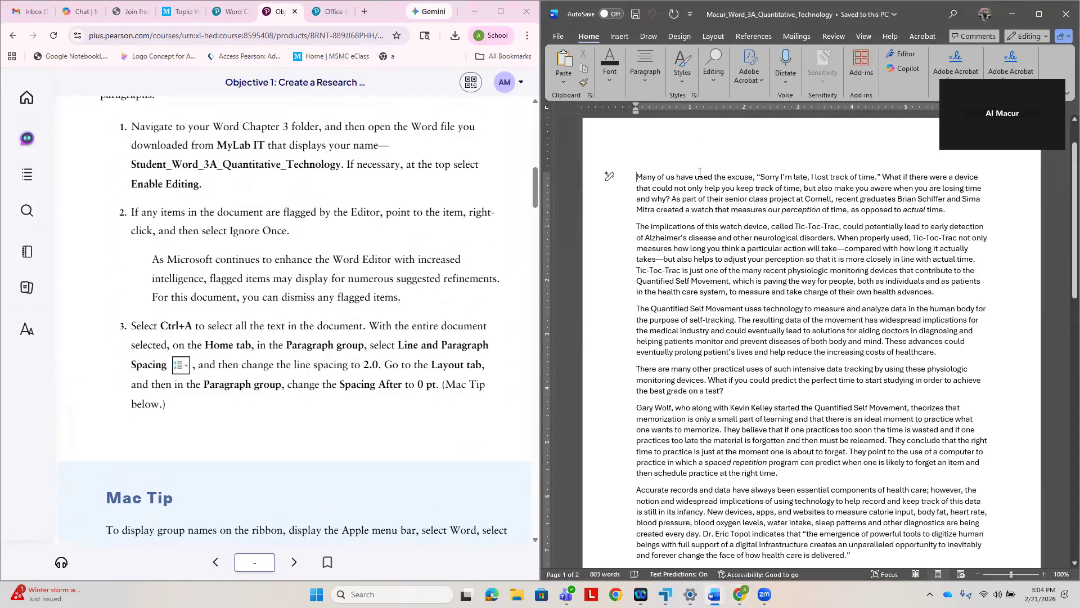
key(ctrl+a)
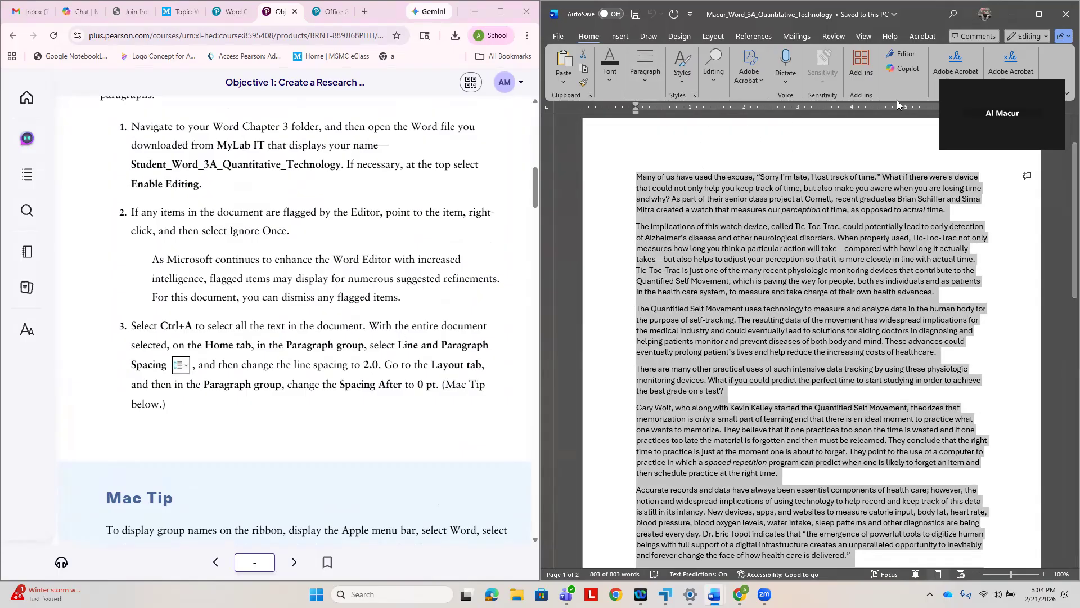
mouse_move(1044, 13)
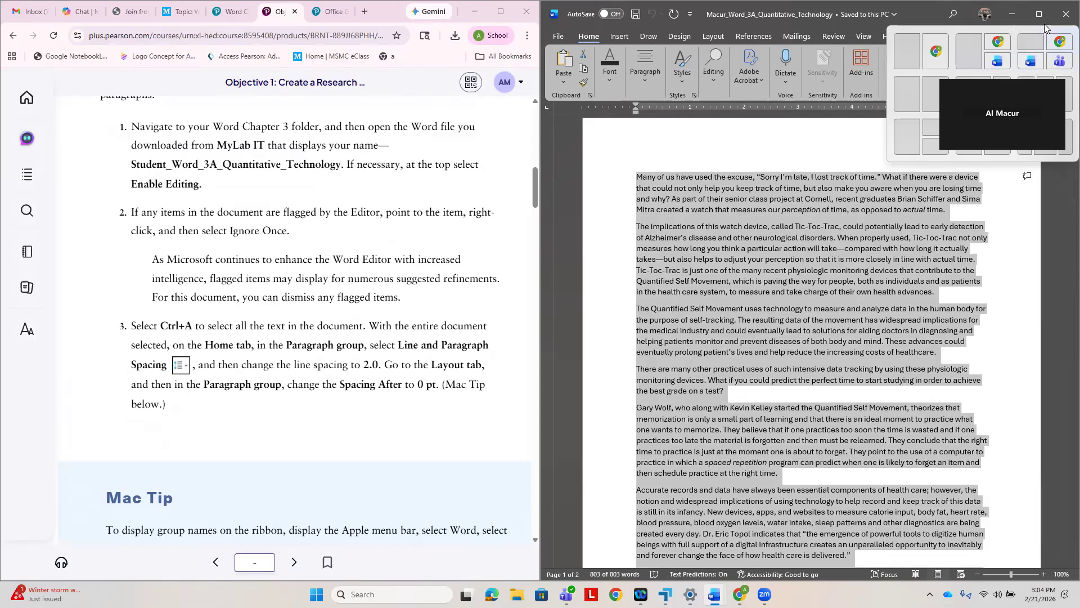
click(1040, 16)
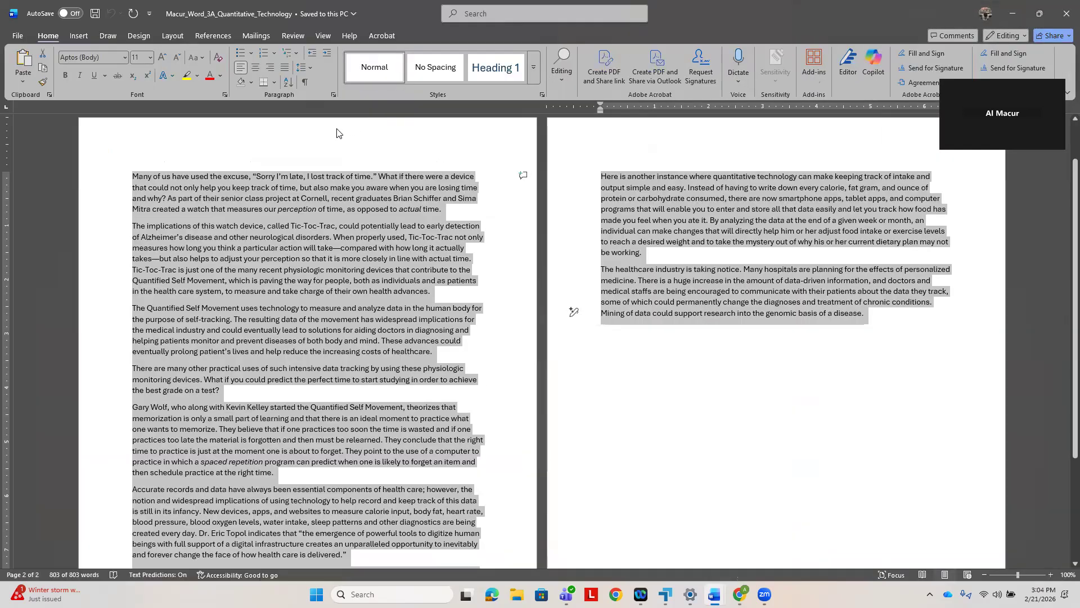
click(308, 68)
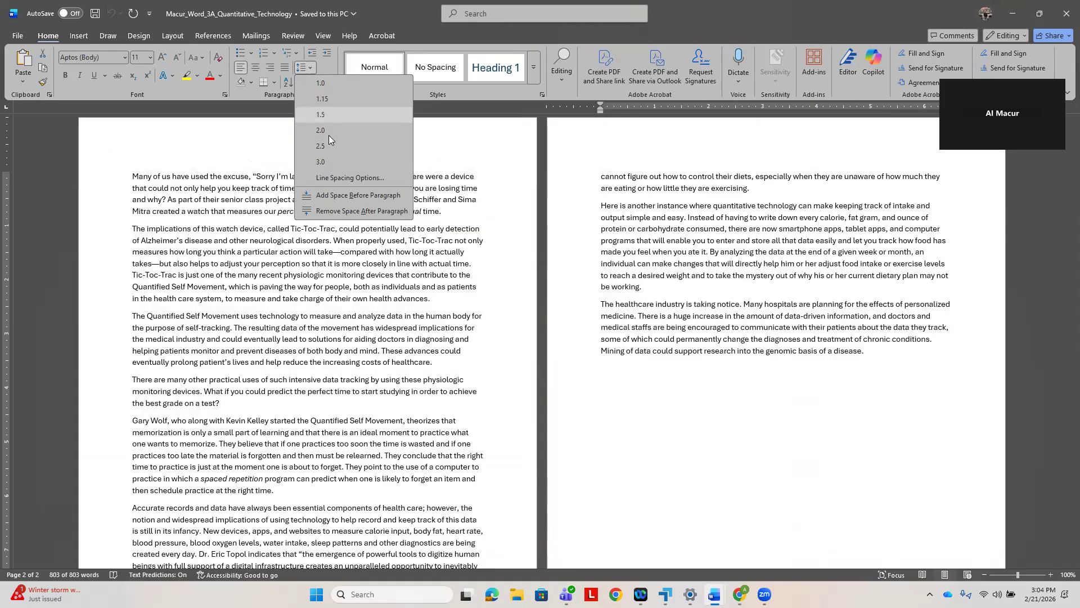
click(321, 131)
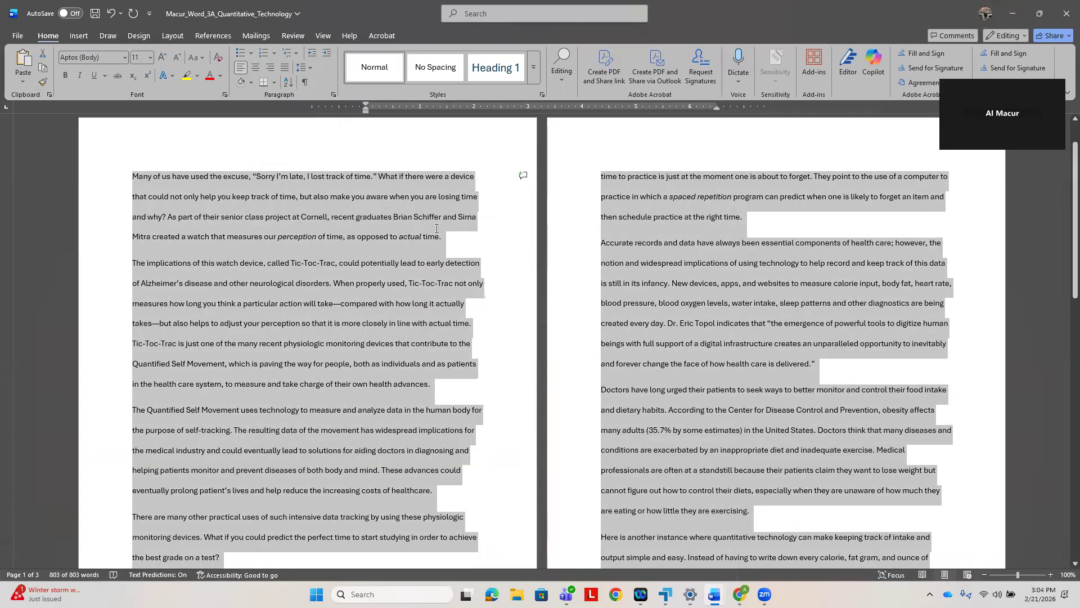
- Recheck step 3 in the e-textbook and set the spacing after to 0 pt for all paragraphs of the document
click(437, 228)
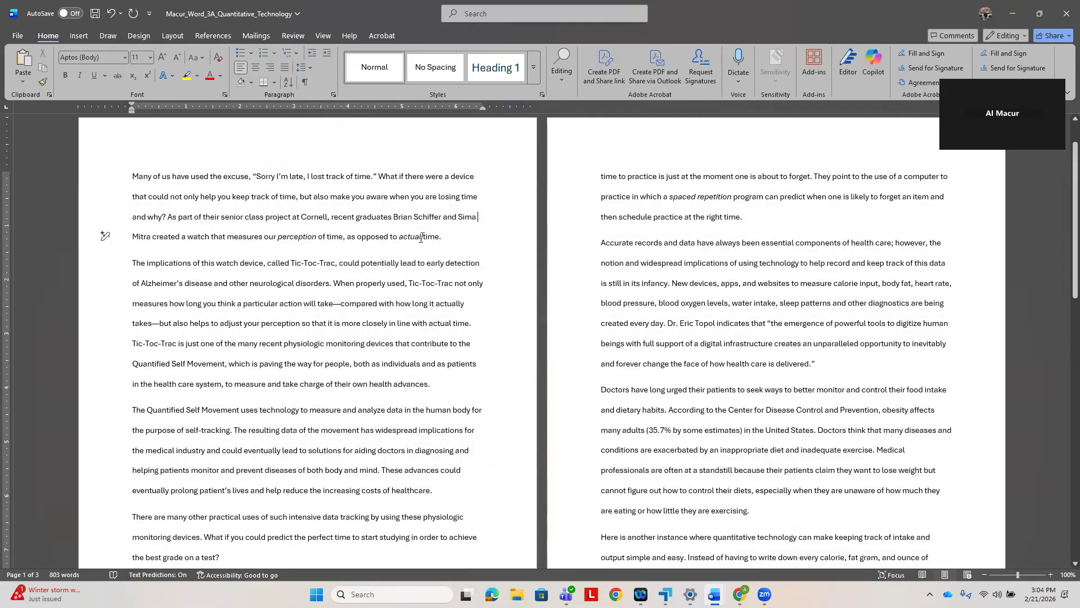
key(ctrl+a)
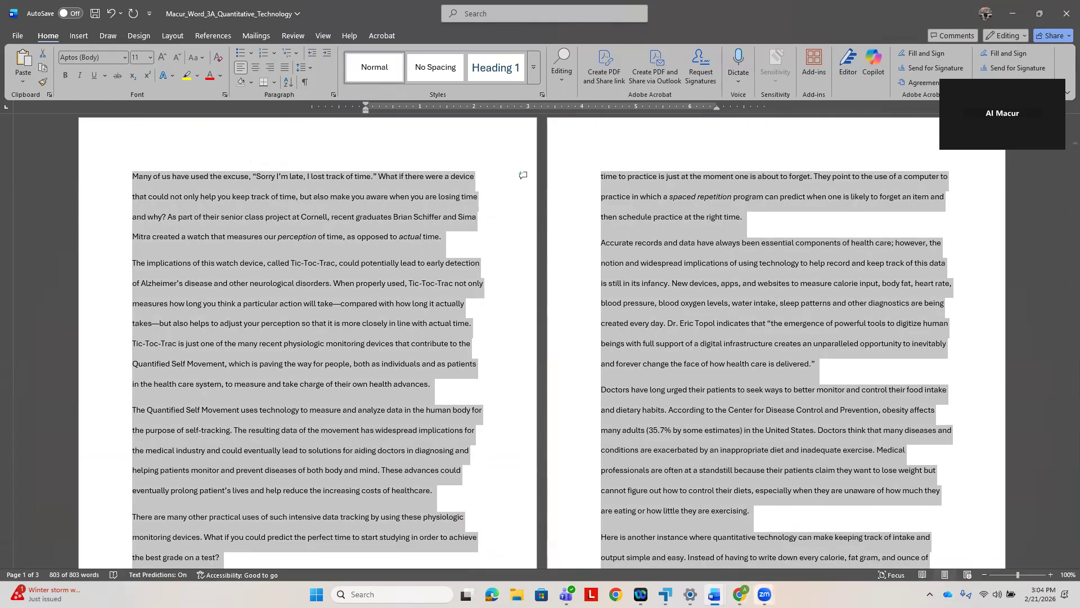
mouse_move(740, 594)
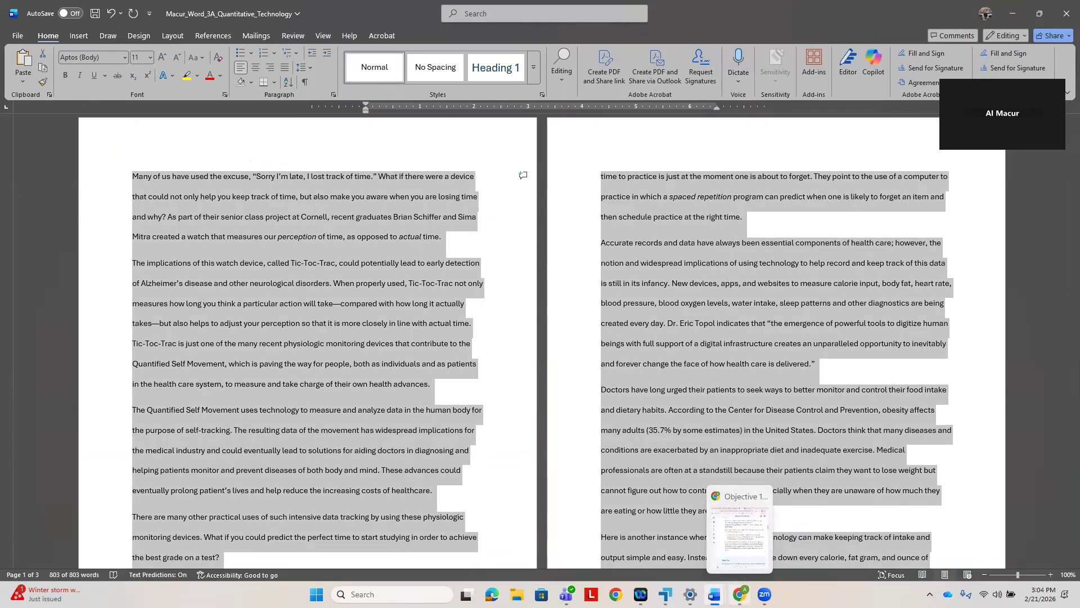
click(744, 569)
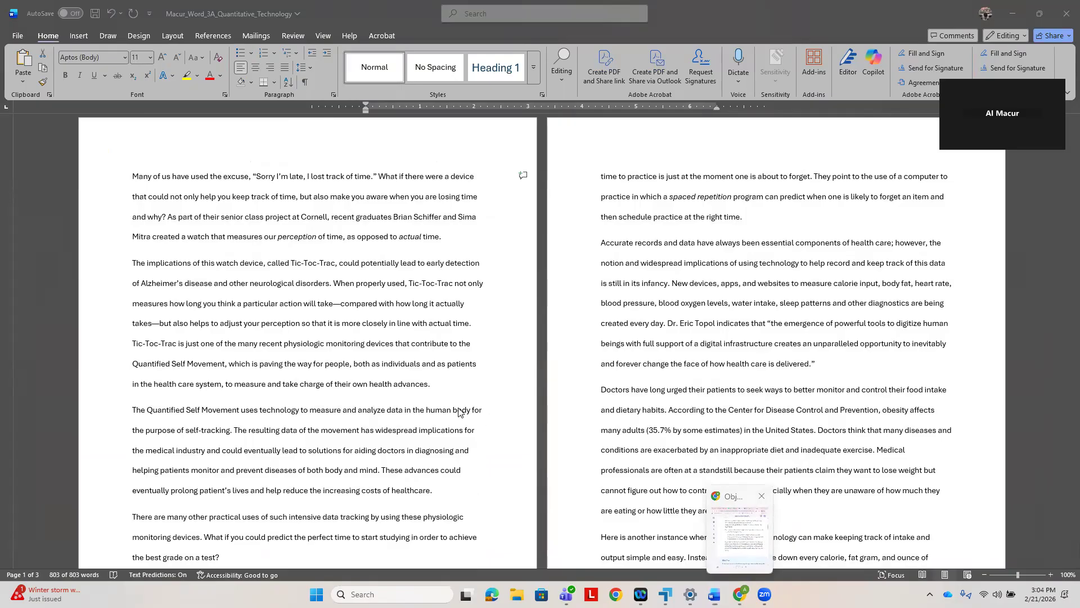
scroll(396, 391, down, 1)
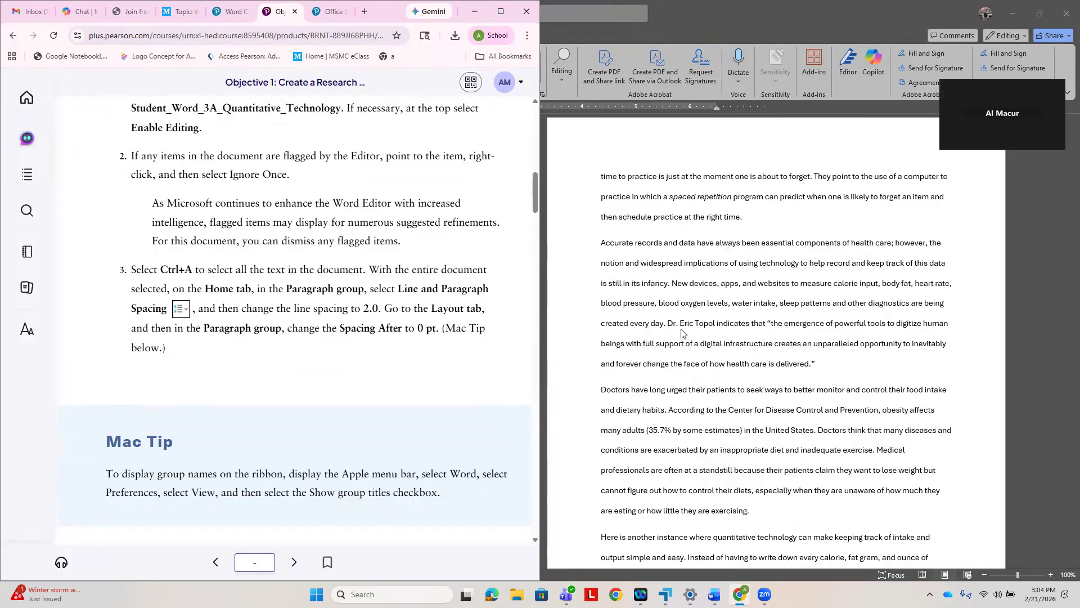
click(1032, 249)
key(ctrl+a)
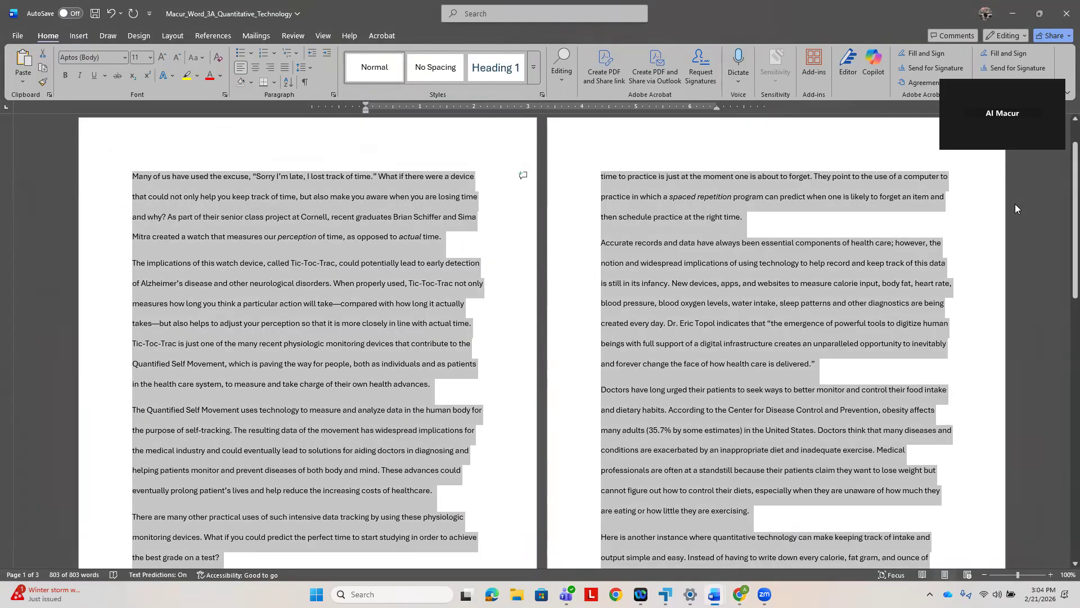
click(303, 68)
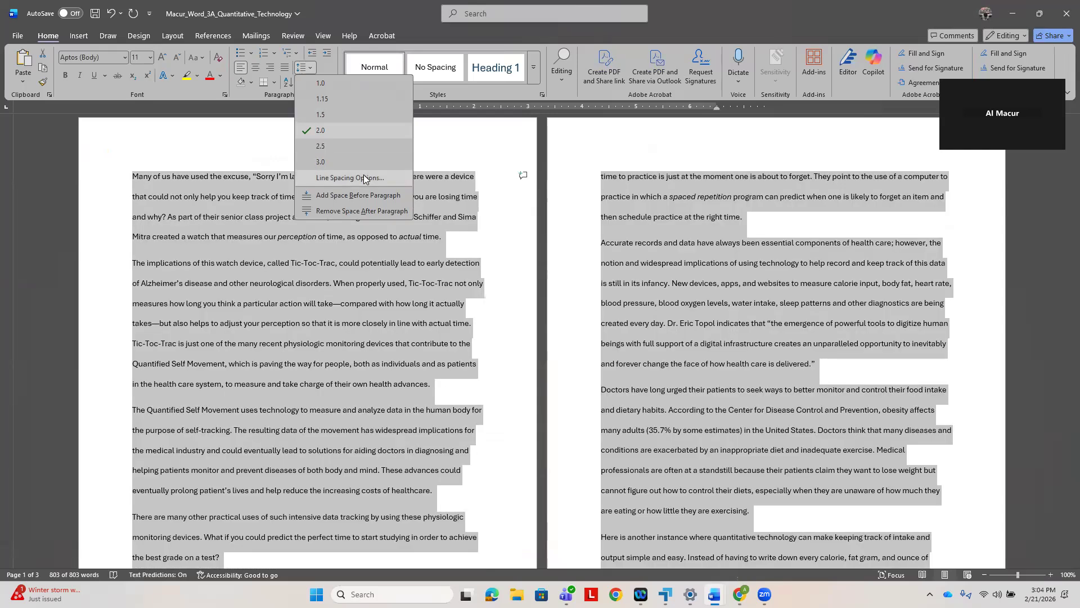
click(364, 175)
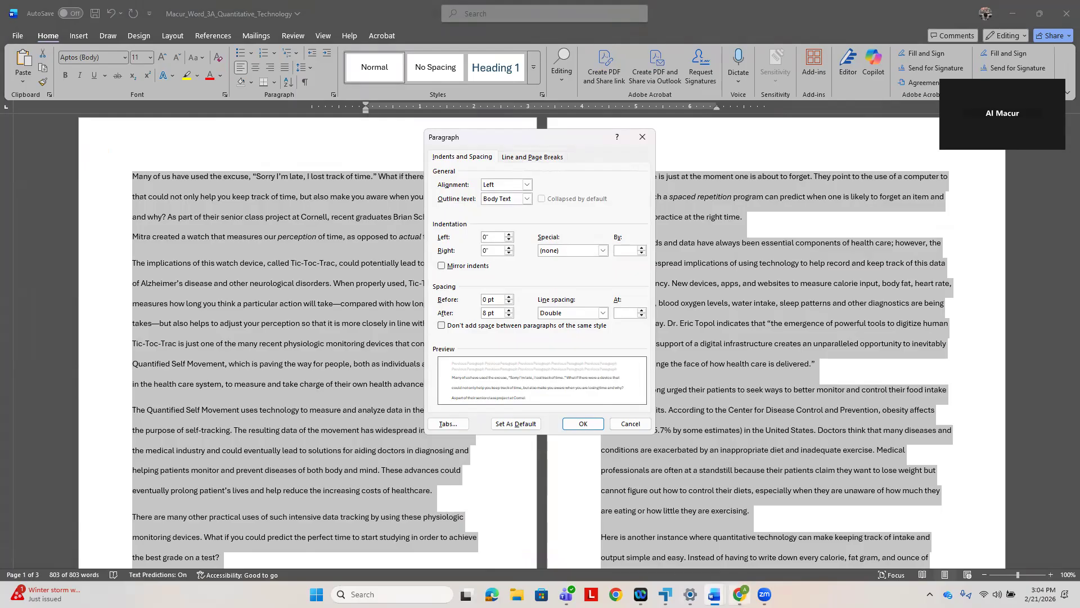
click(740, 595)
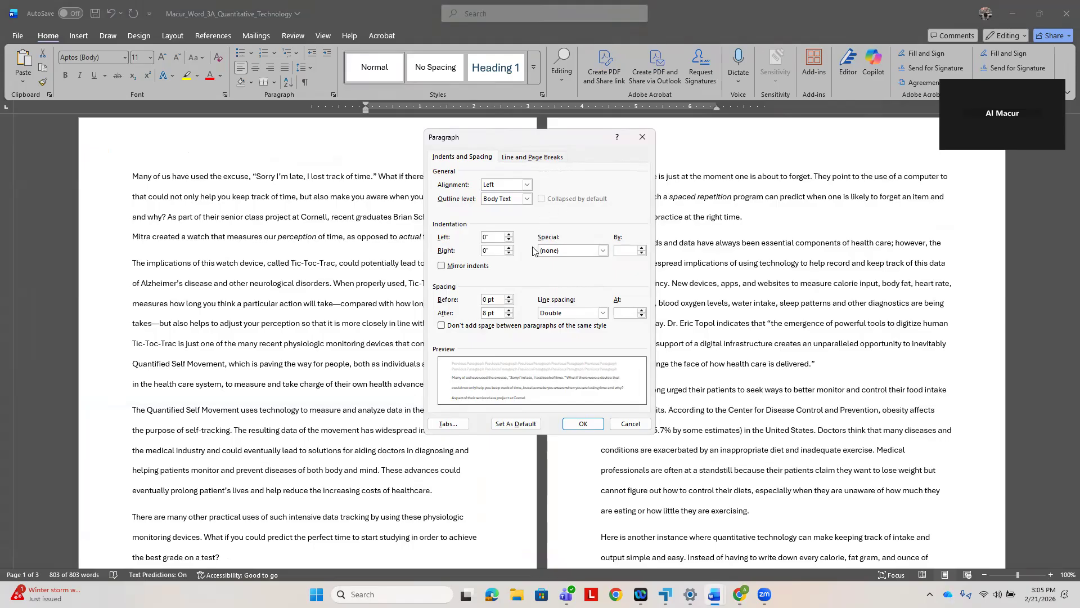
click(509, 315)
click(509, 316)
click(583, 423)
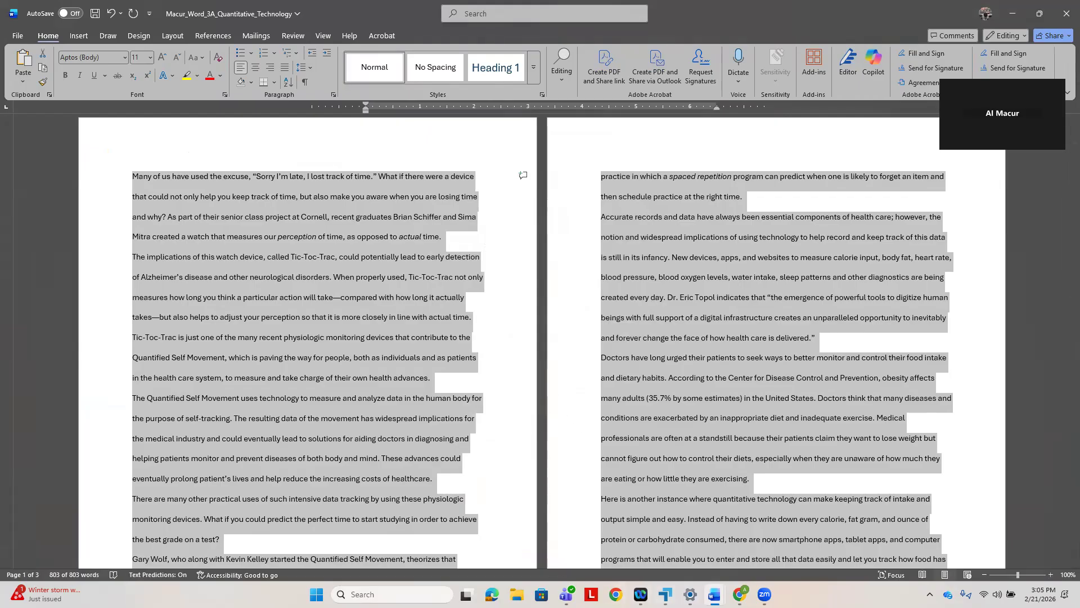
- Switch to the e-textbook in Chrome and read steps 4 to 6 of Activity 3.01 on the research paper heading
key(alt+Tab)
right_click(374, 393)
click(307, 366)
scroll(310, 368, down, 5)
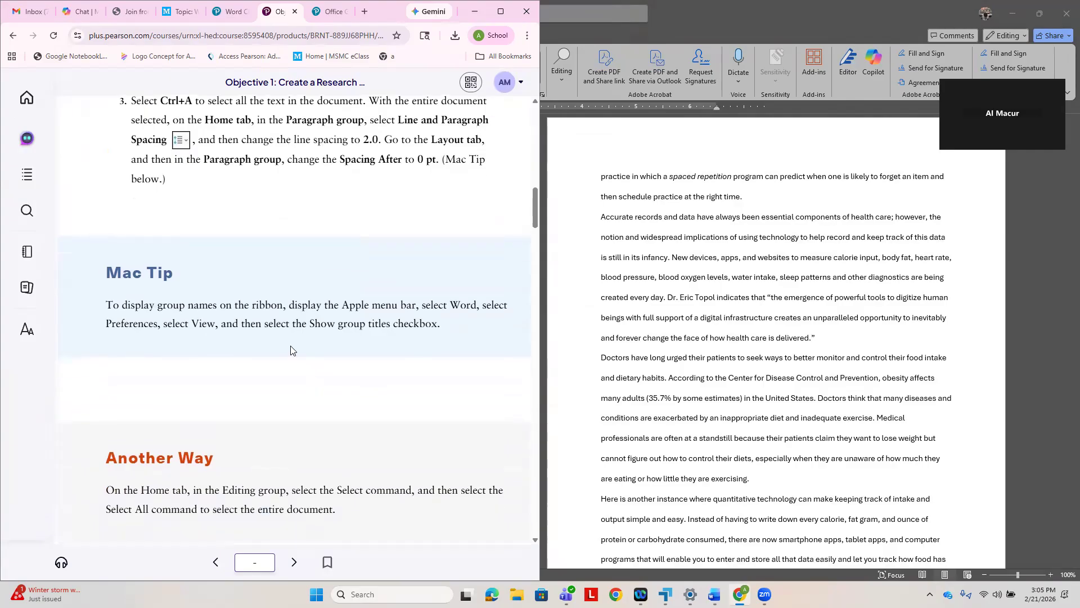
scroll(315, 372, down, 3)
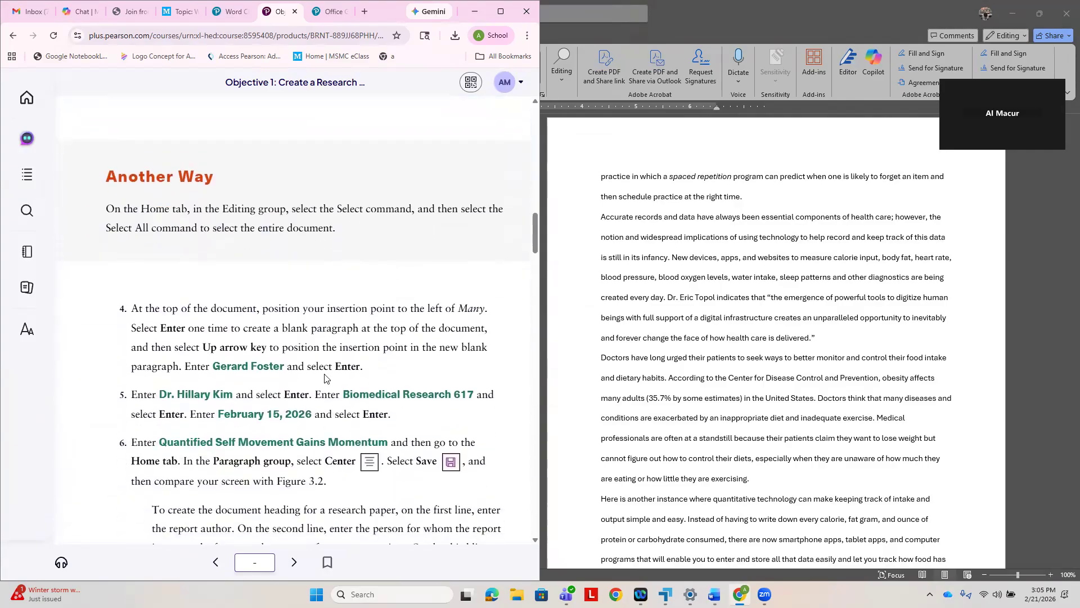
scroll(325, 378, down, 1)
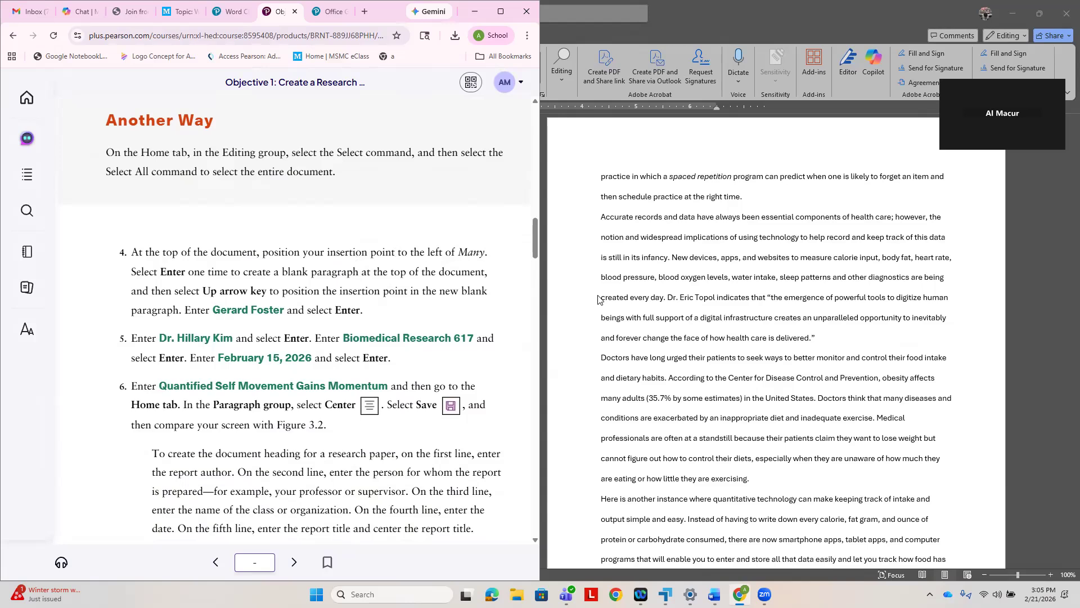
scroll(645, 306, up, 1)
scroll(651, 343, down, 1)
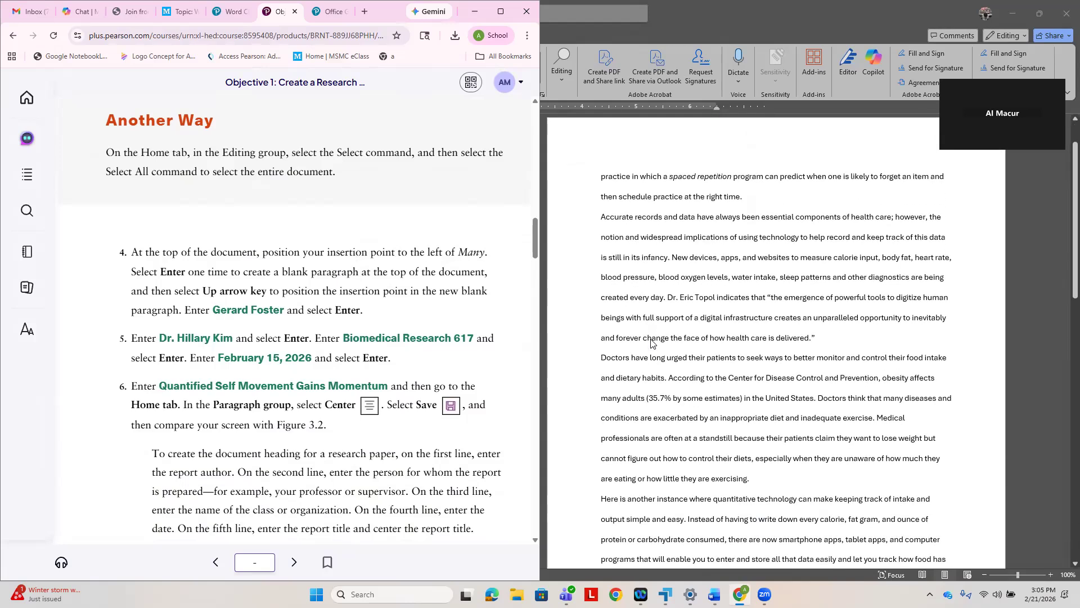
scroll(651, 343, up, 1)
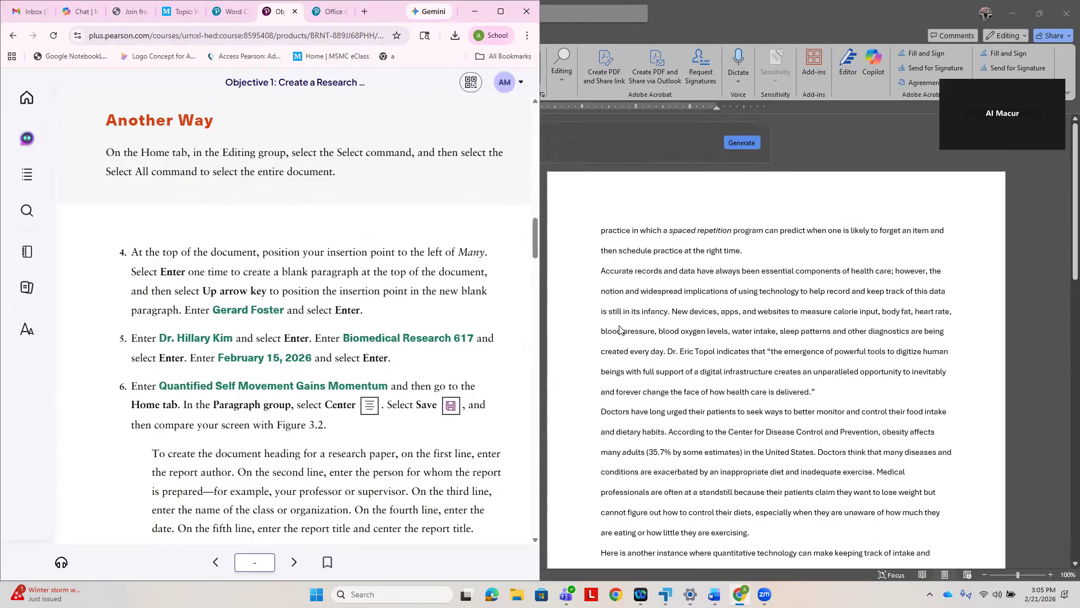
- Return to the Word document and place its window side by side with the e-textbook
click(585, 326)
key(ctrl+a)
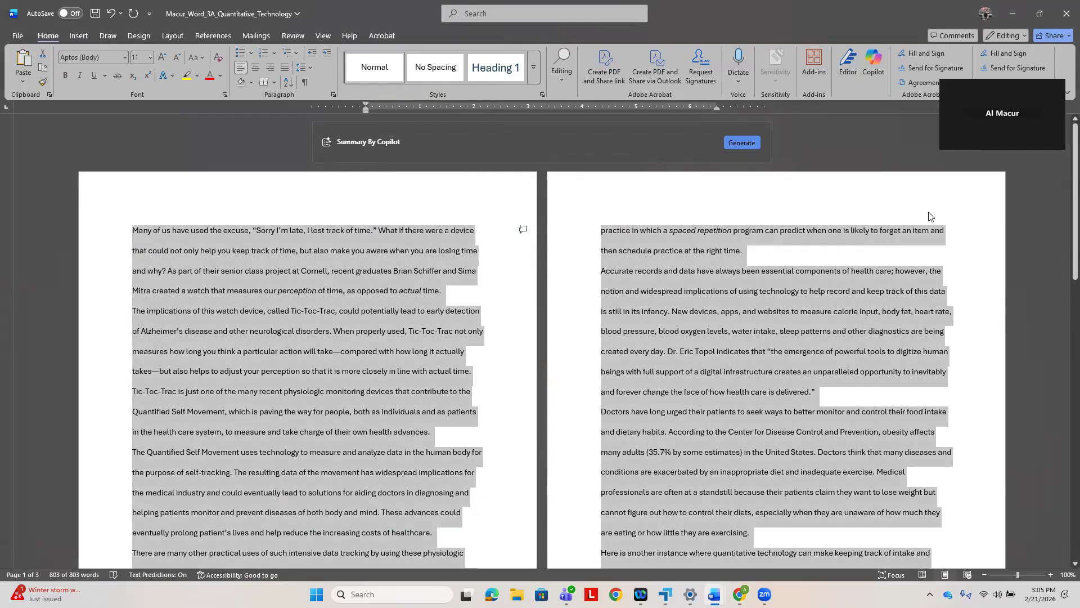
click(1040, 14)
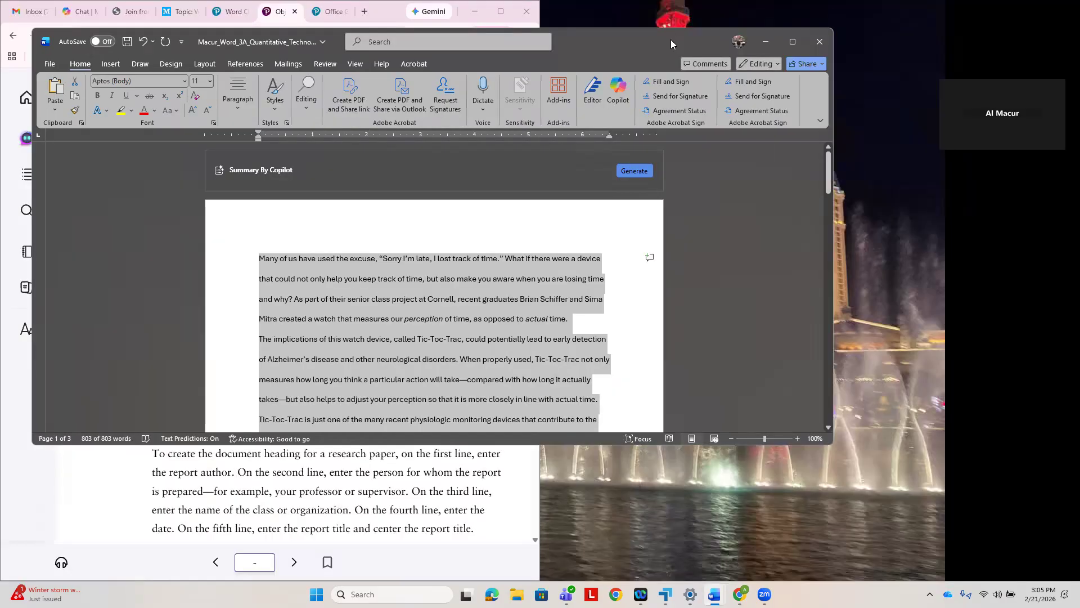
key(super+Right)
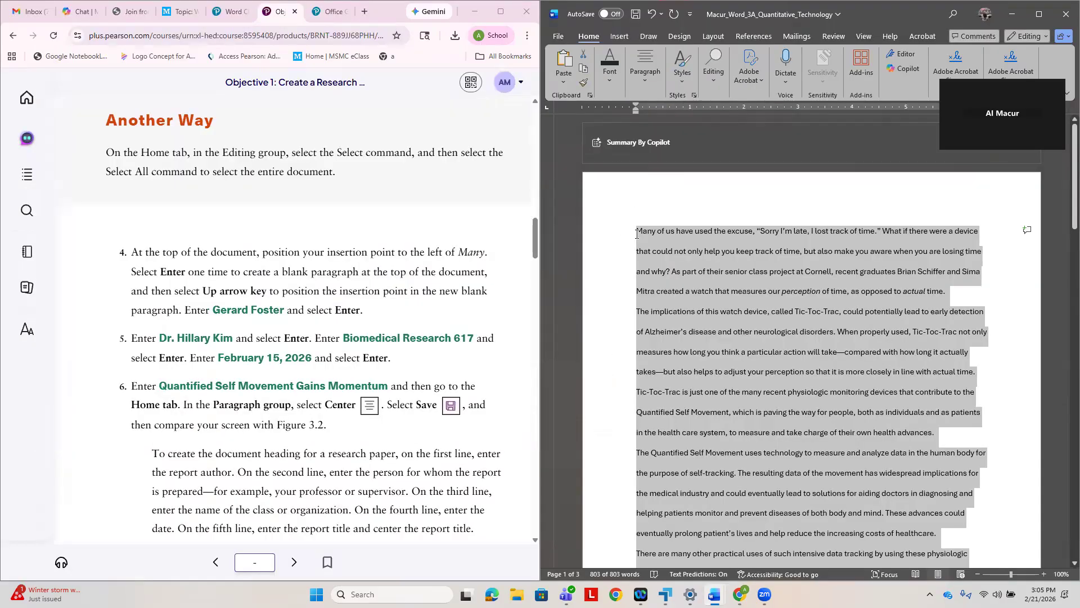
- Insert a blank paragraph above the one starting with "Many", enter the report author's name in it and start a new line
click(569, 236)
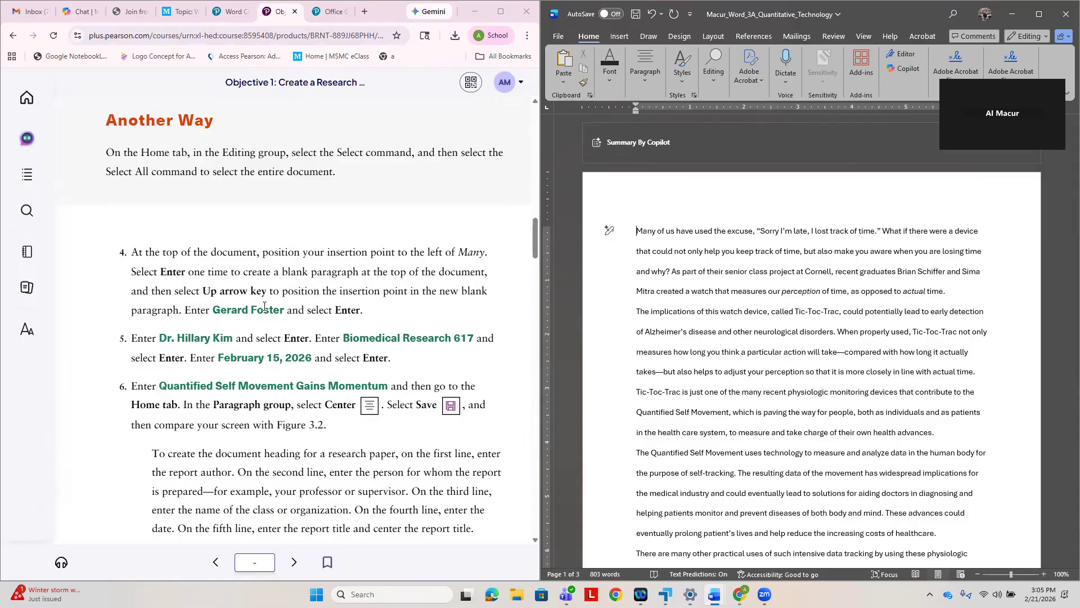
key(Return)
key(Up)
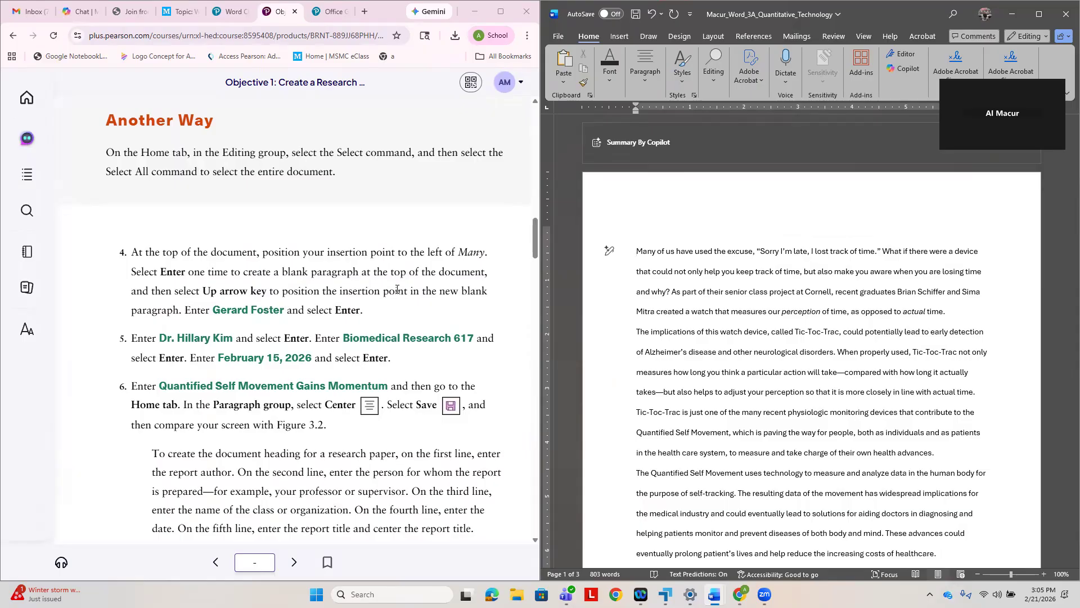
key(Return)
key(Up)
text(Gerald Foster)
key(Return)
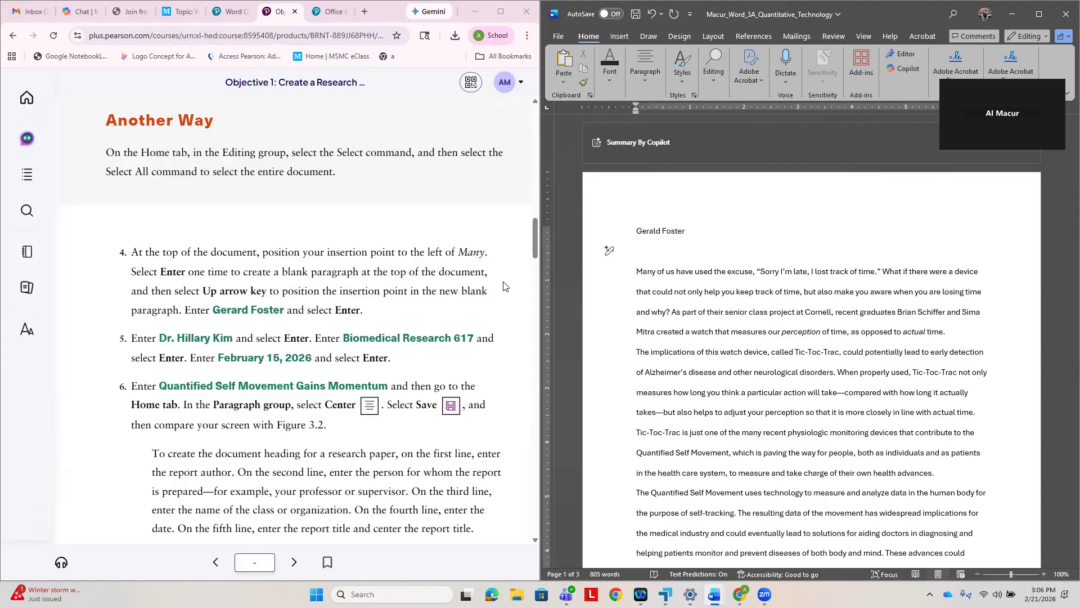
text(Febr)
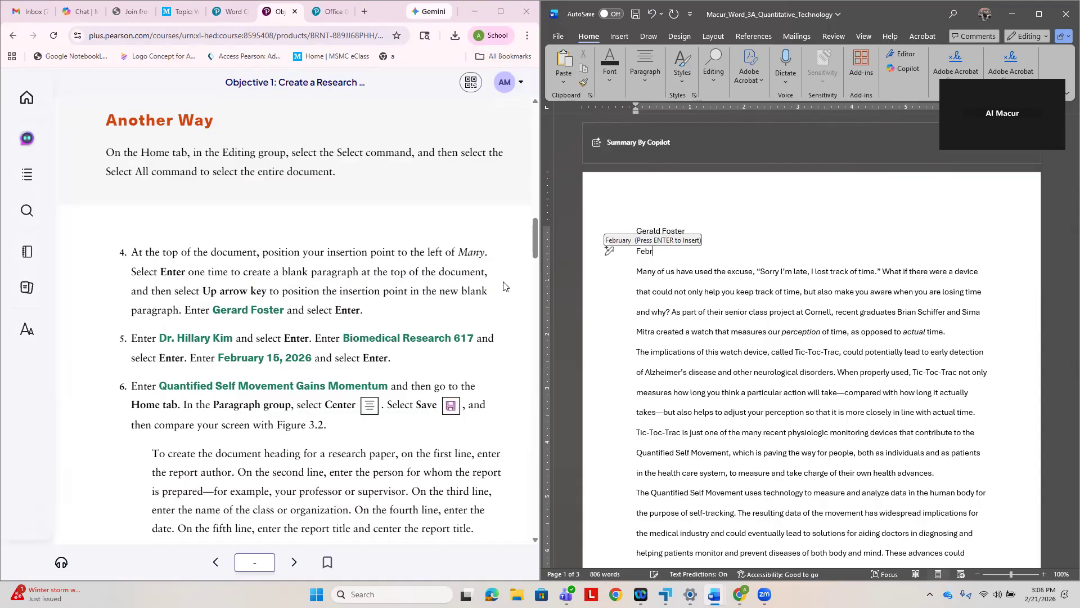
text(uary )
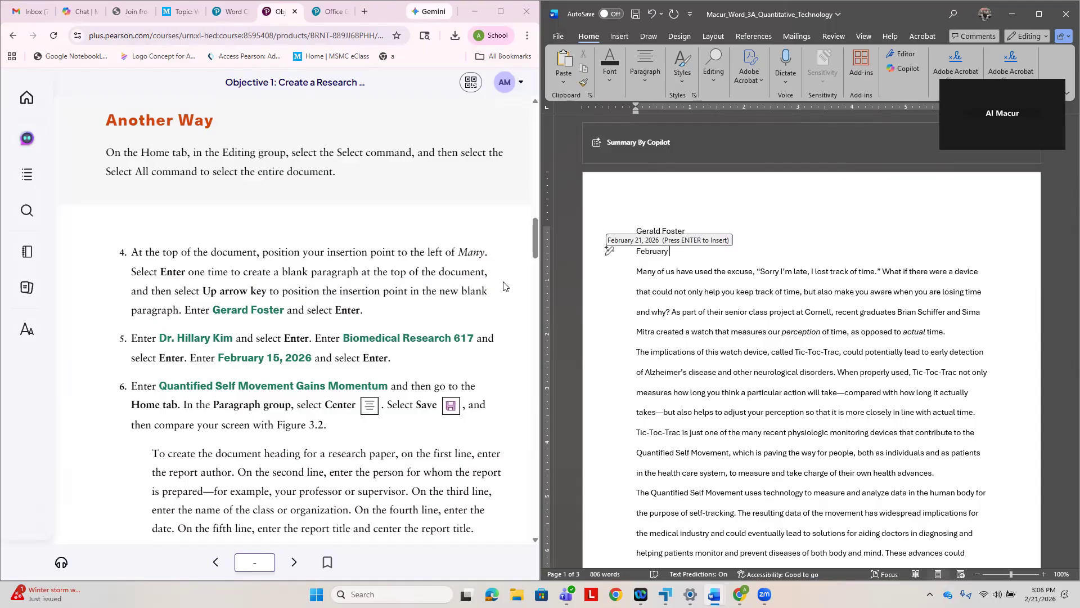
text(15,)
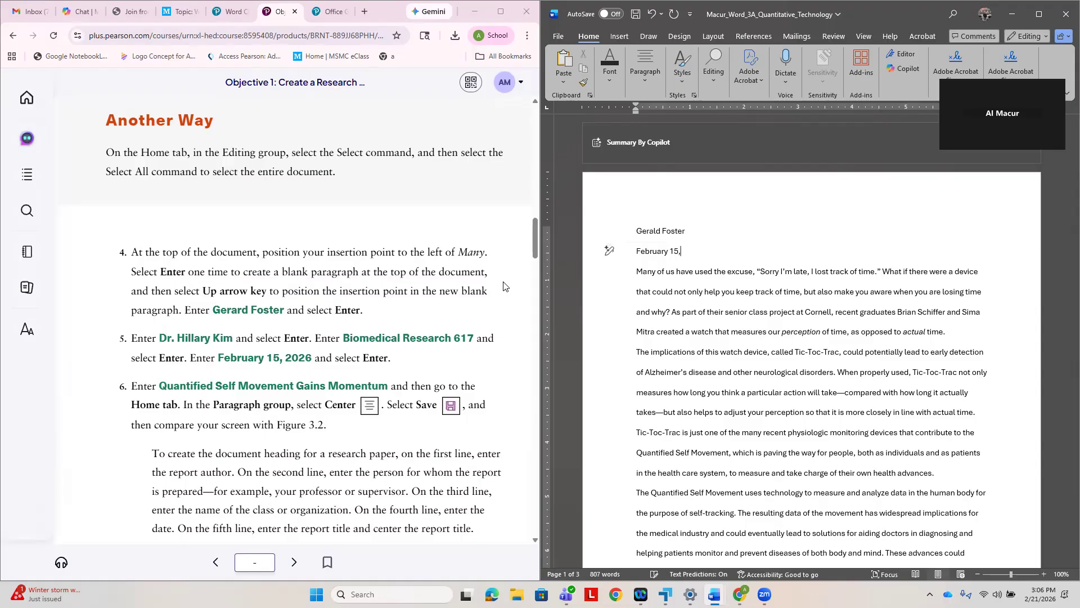
text(2026)
key(Return)
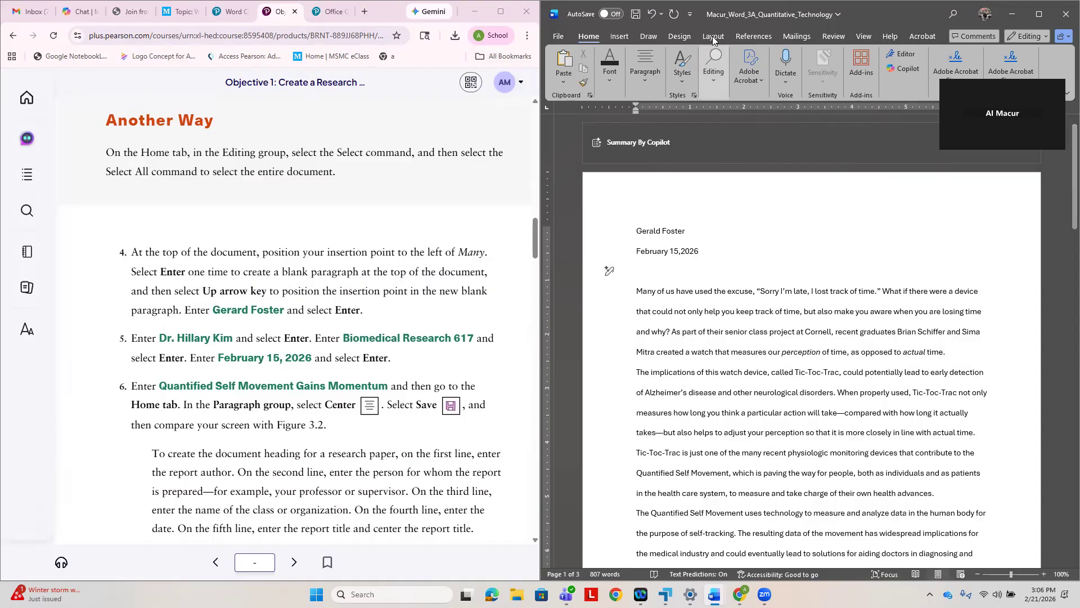
click(652, 17)
click(653, 16)
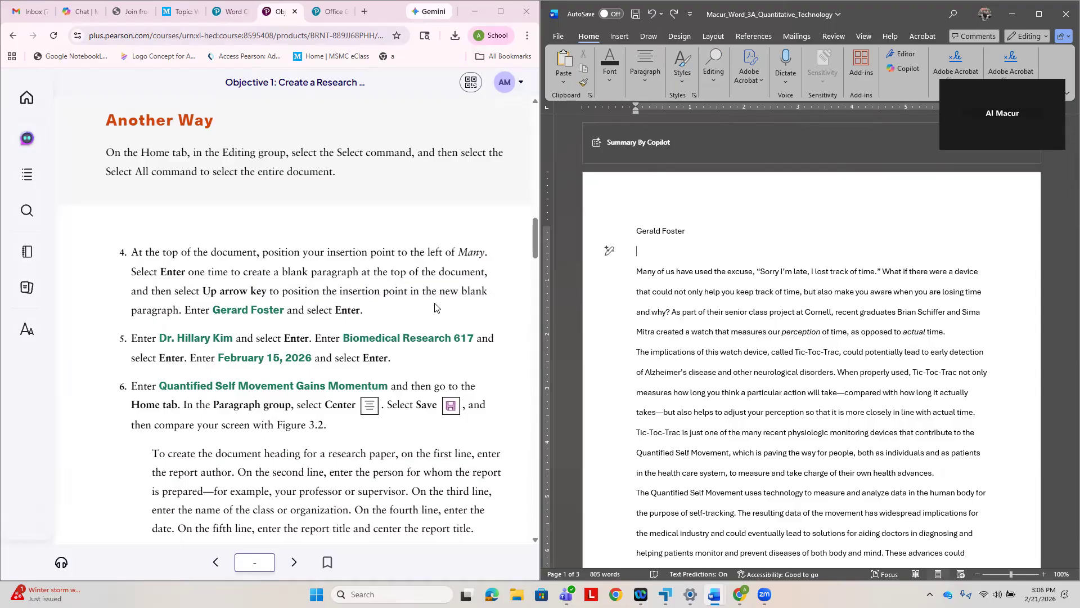
- Enter the name of the doctor the report is prepared for on the second heading line and start a new line
text(D)
text(r)
text(. JH)
key(BackSpace)
key(BackSpace)
text(Hillary Kim)
key(Return)
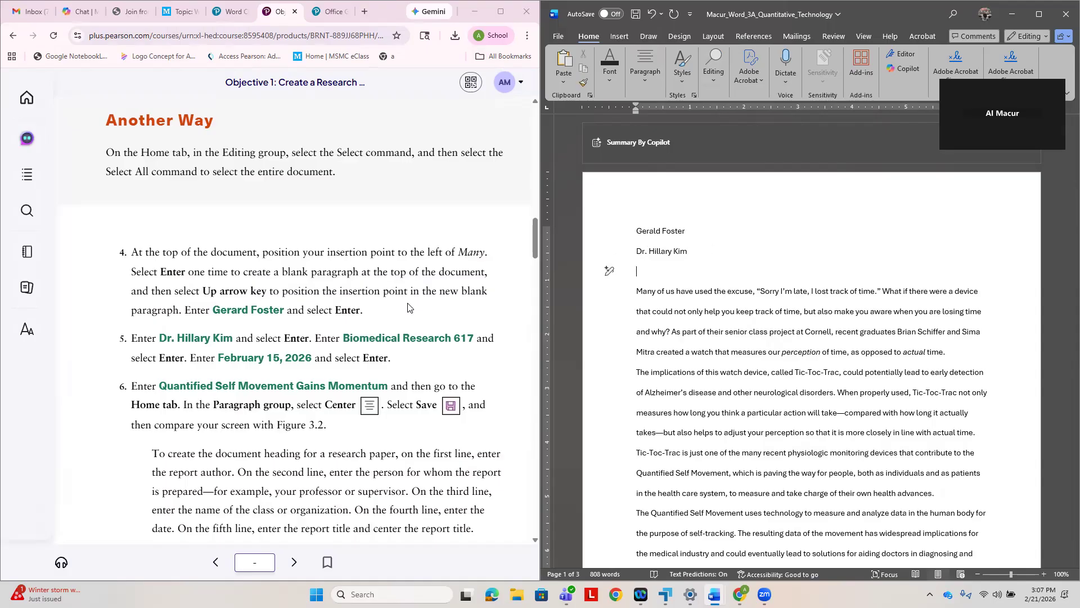
- Enter "Biomedical Research 617" as the class name on the third heading line and start a new line
text(Biomedical Research 617)
key(Return)
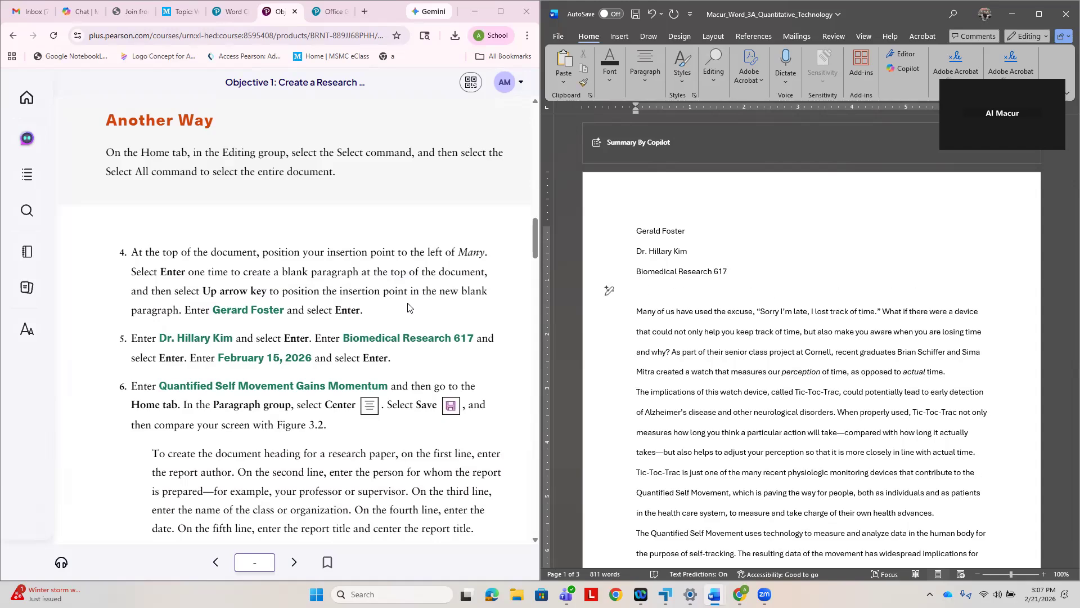
- Enter the report date "February 15,2026" on the fourth heading line and start a new line
text(February )
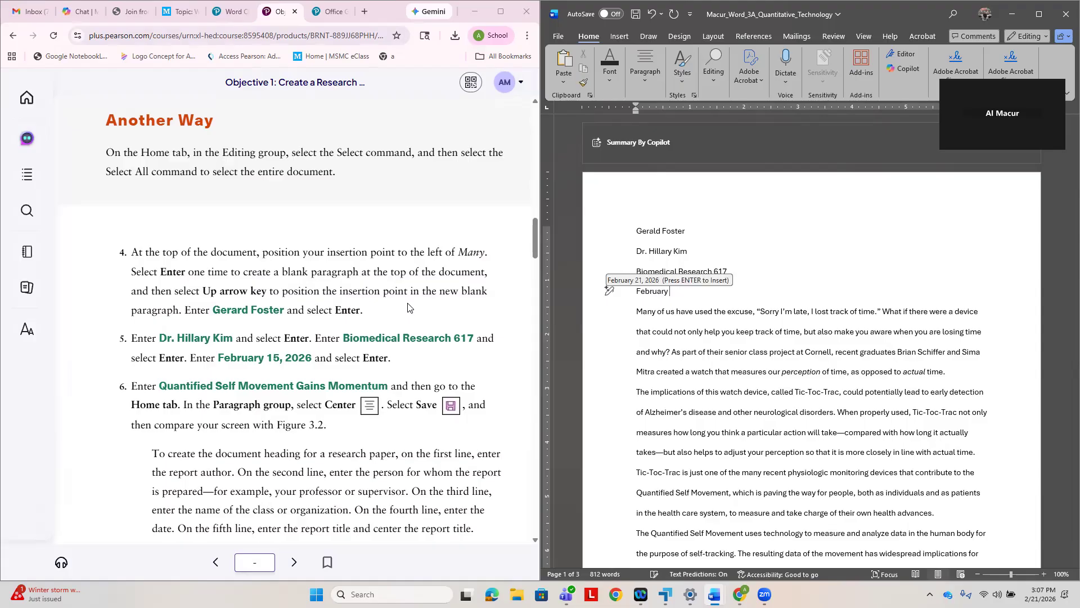
text(15,2)
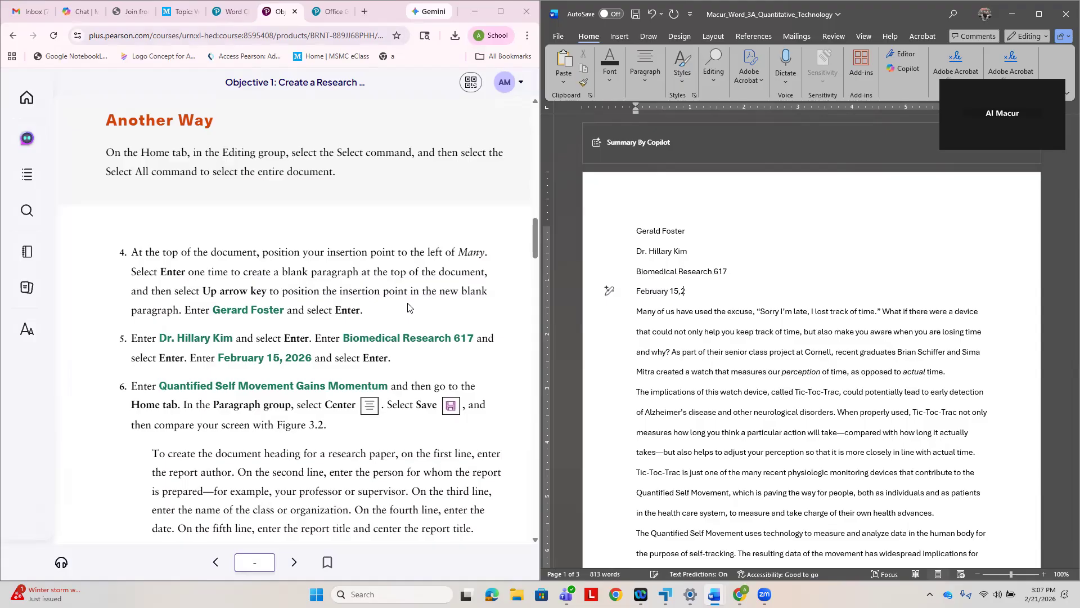
text(026)
key(Return)
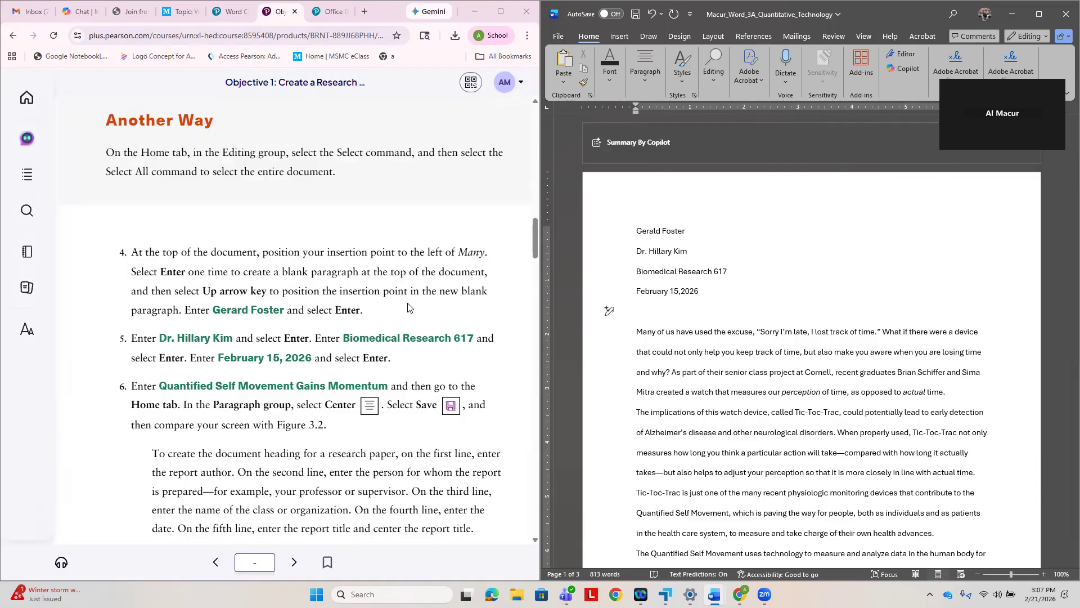
- Enter the report title "Quantified Self Movement Gains Momentum" on the fifth heading line
text(Quantified Self Movement Gains Momen)
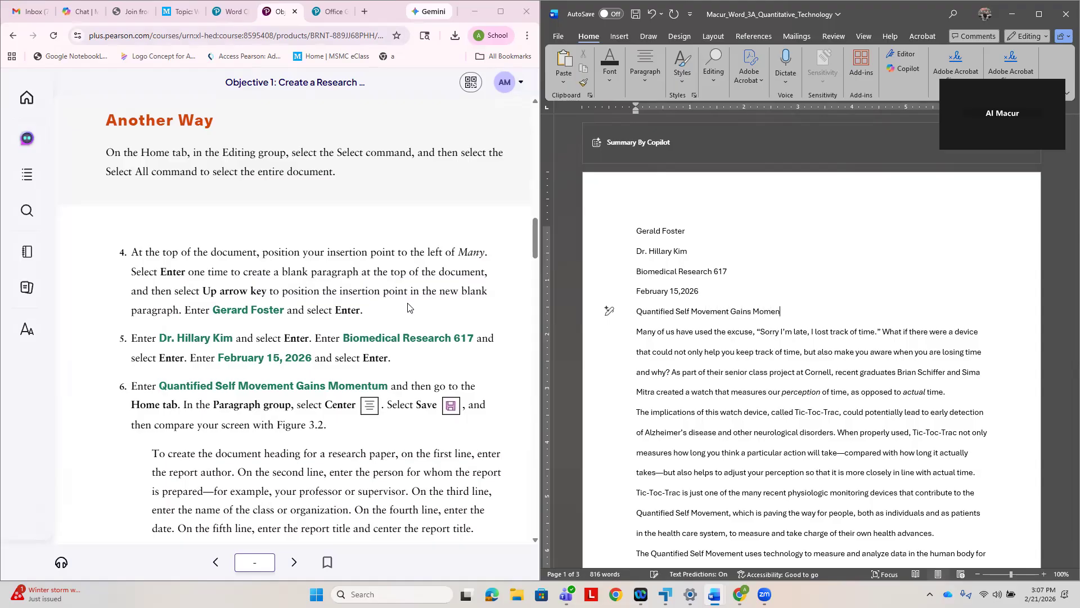
text(tum)
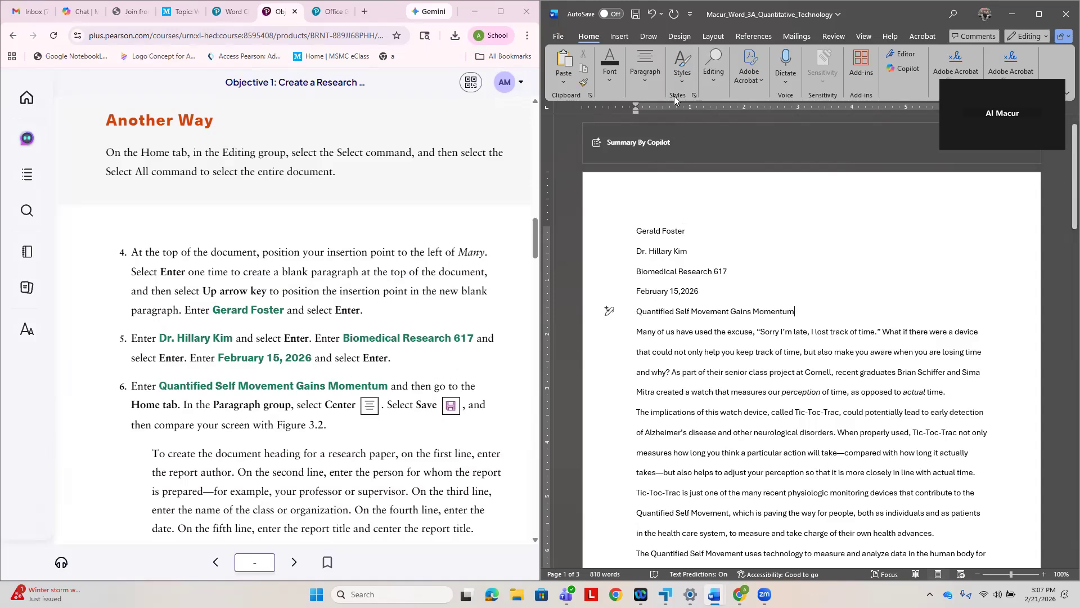
- Center the report title on the page and save the document
click(646, 82)
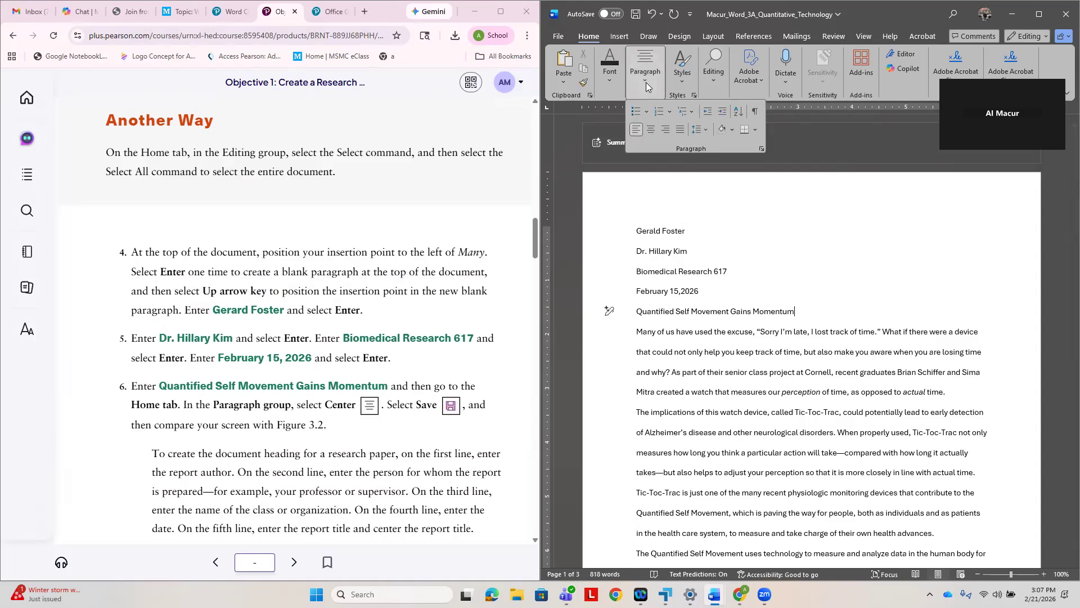
click(653, 134)
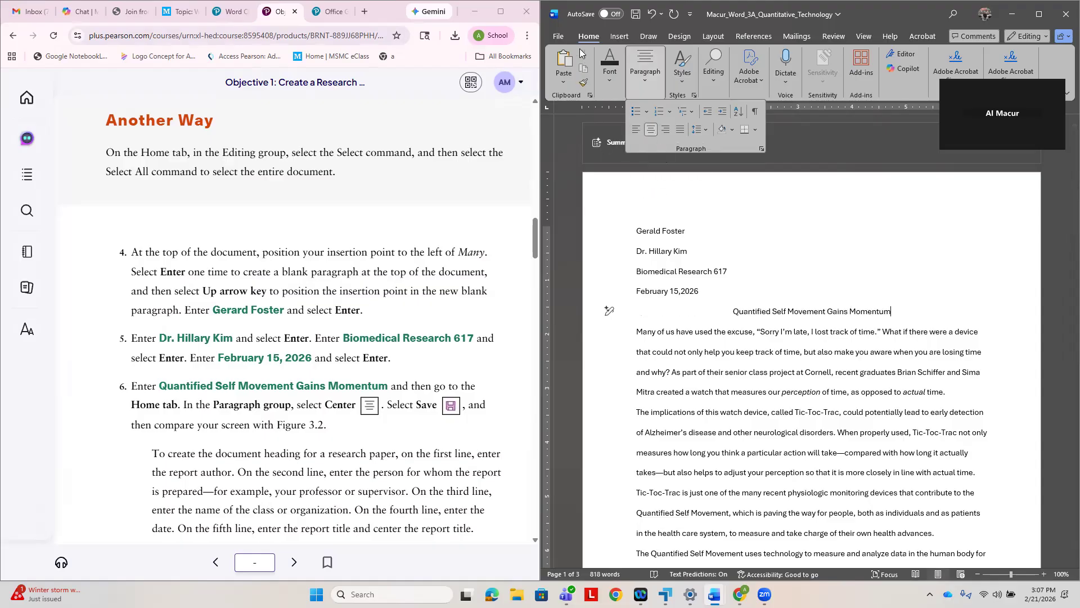
click(637, 17)
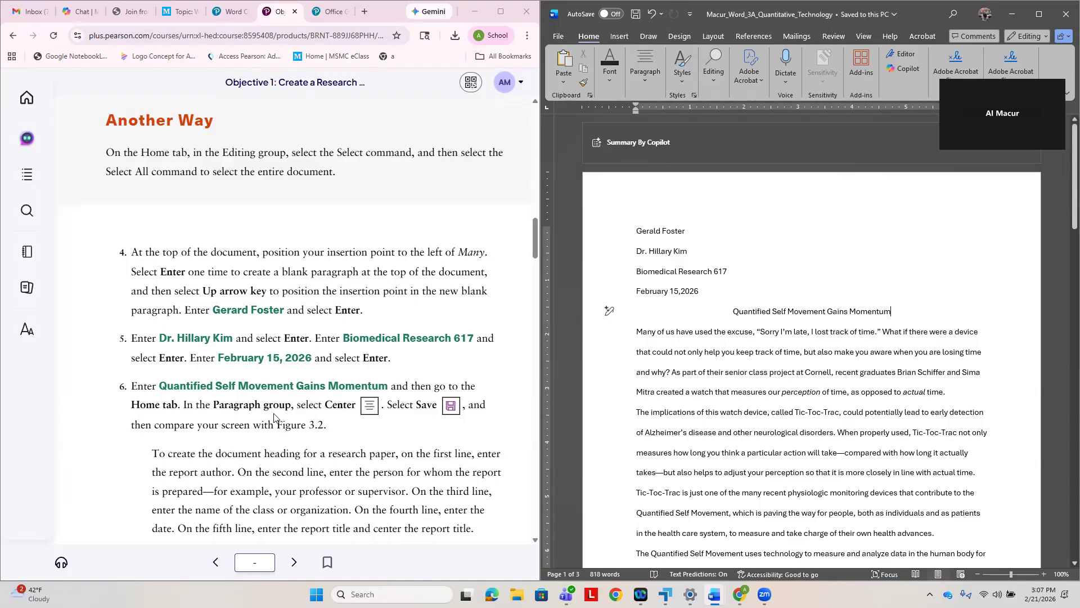
- Following the e-textbook's Activity 3.02, open the page header for editing and enter the report author's last name followed by a space
scroll(304, 414, down, 4)
scroll(306, 409, down, 2)
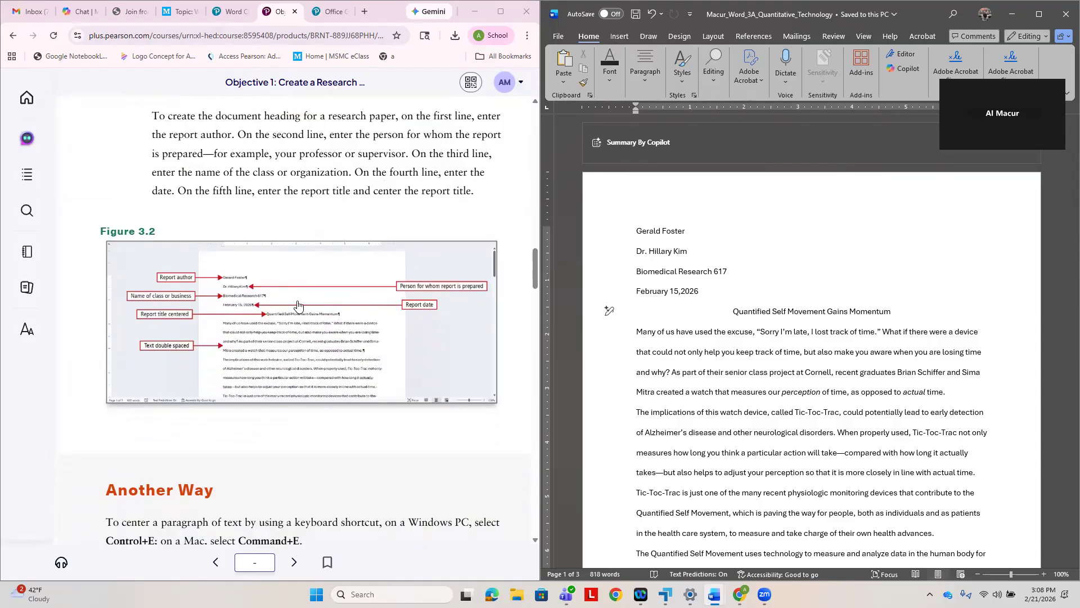
scroll(304, 312, down, 5)
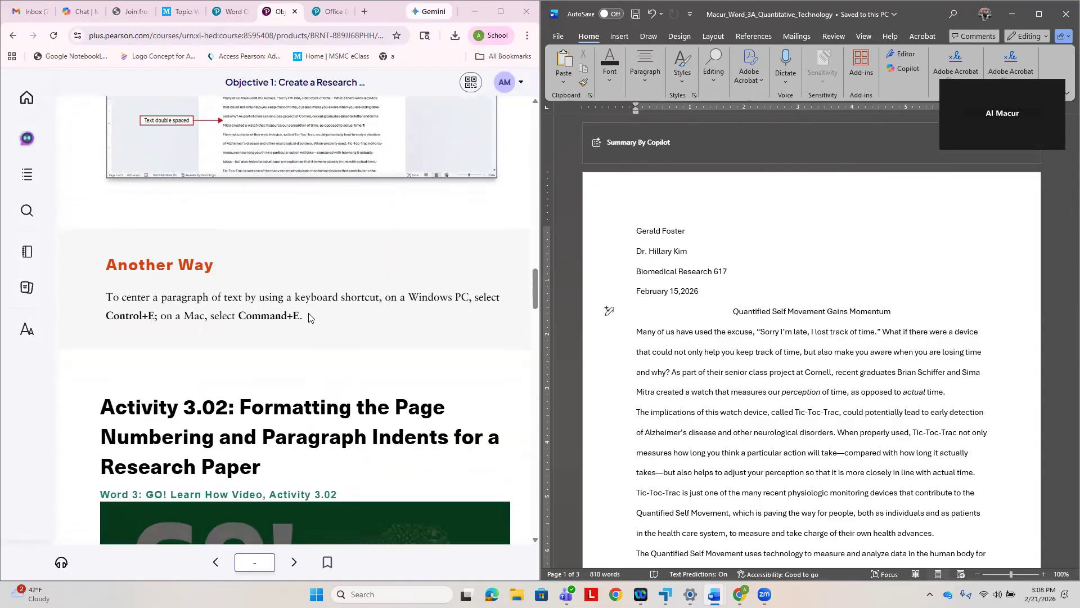
scroll(321, 322, down, 2)
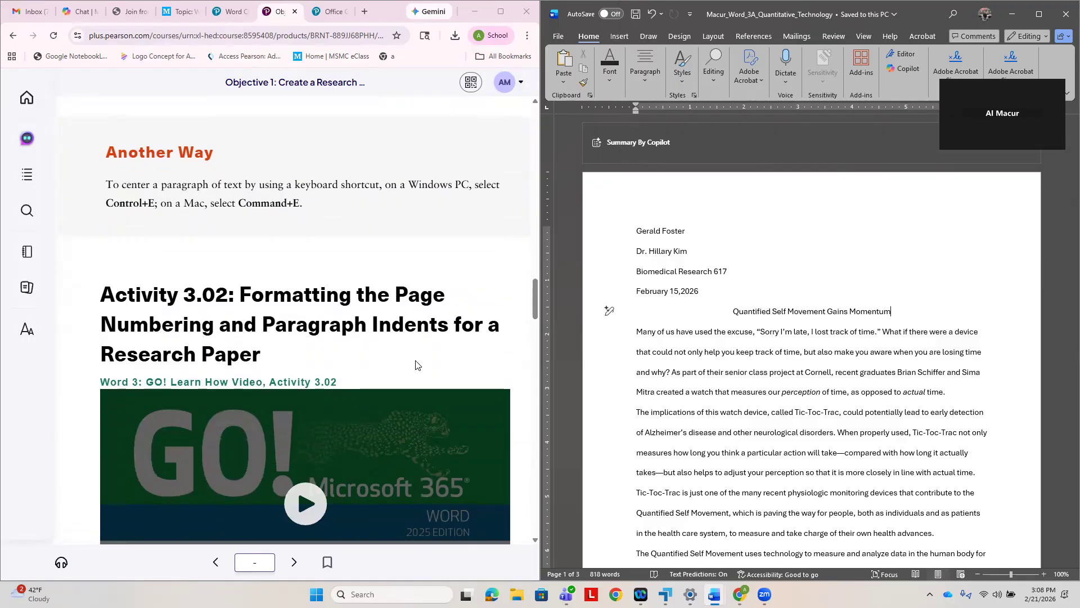
scroll(415, 365, down, 6)
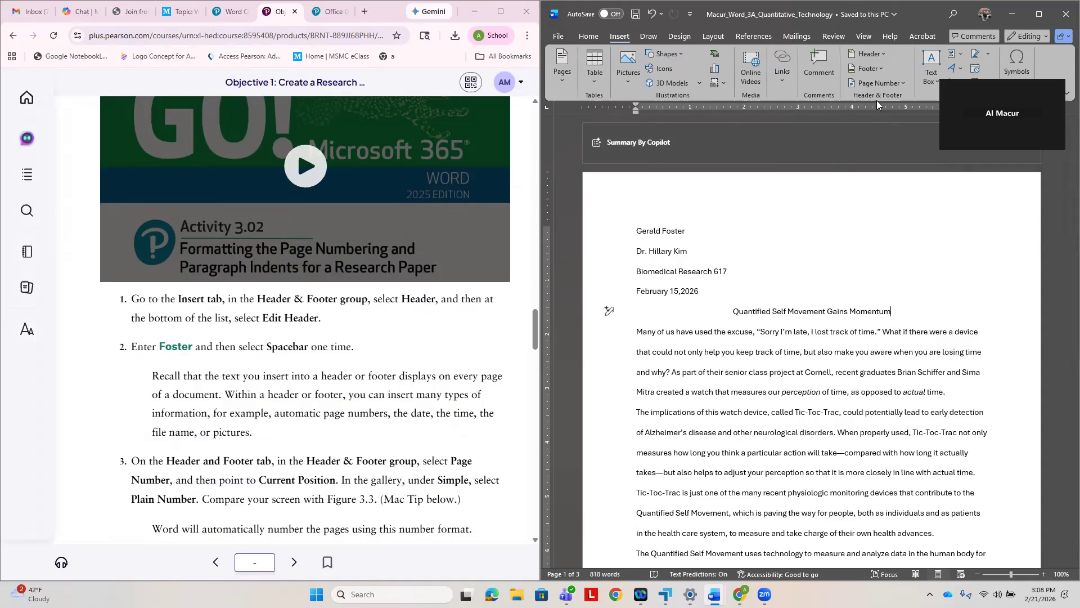
click(877, 55)
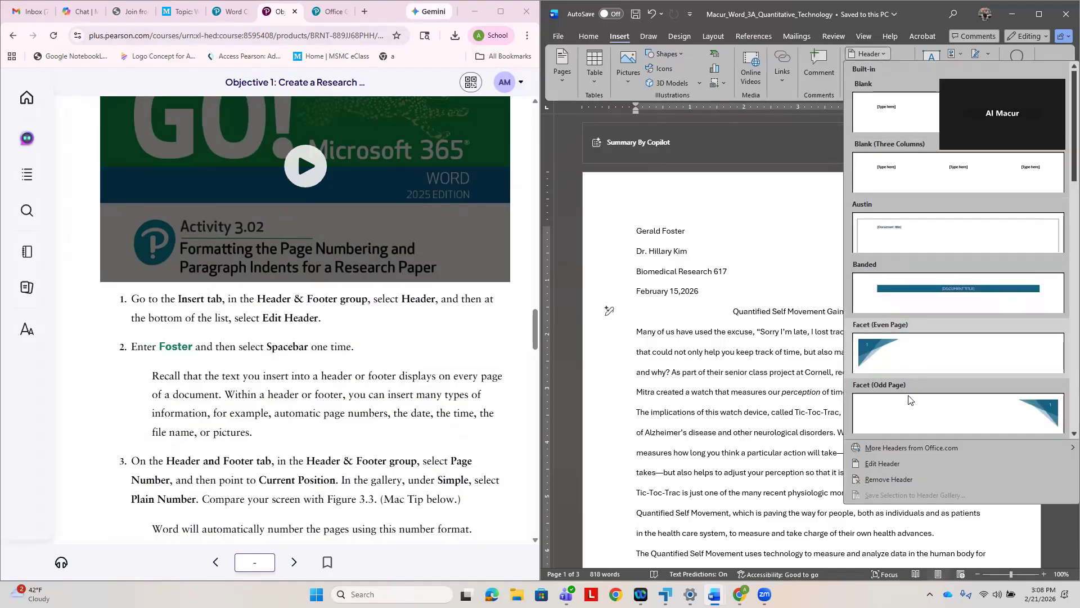
click(887, 464)
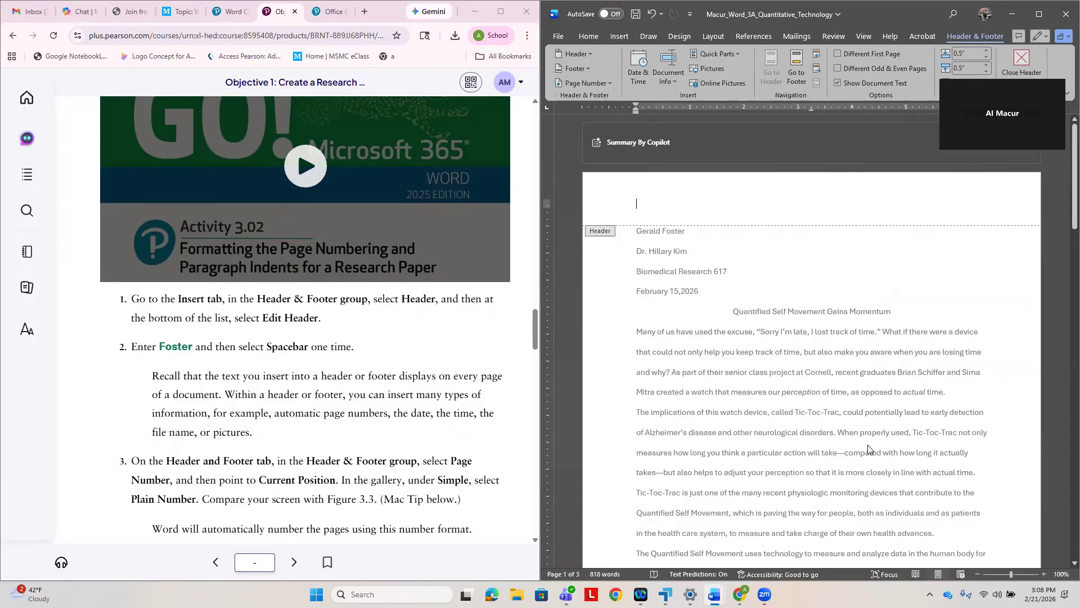
text(Fost)
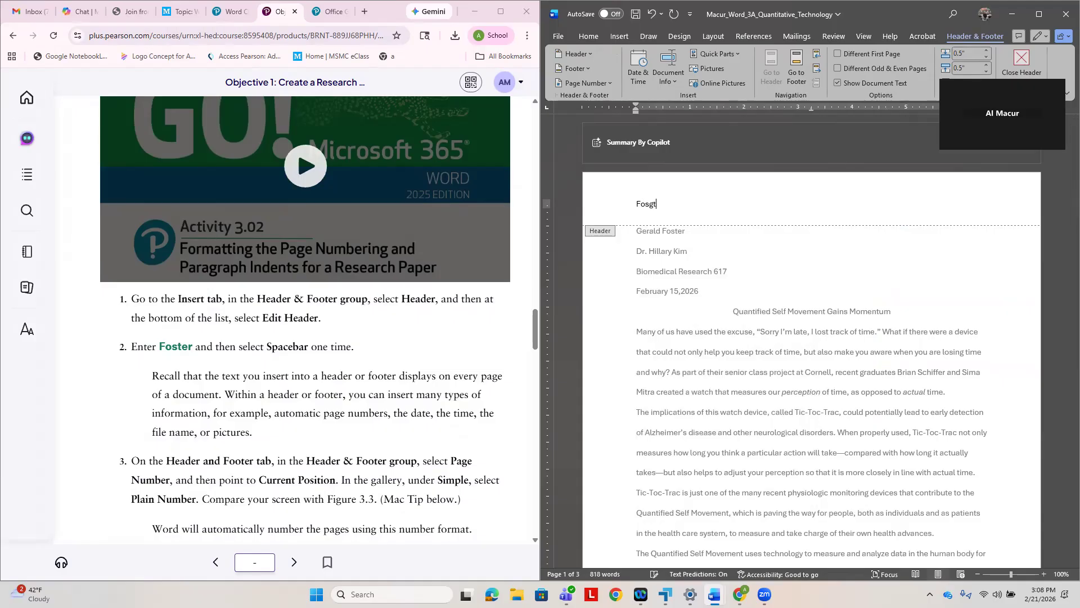
text(er)
- Insert a Plain Number page number at the current position in the header, after the author's last name
click(605, 83)
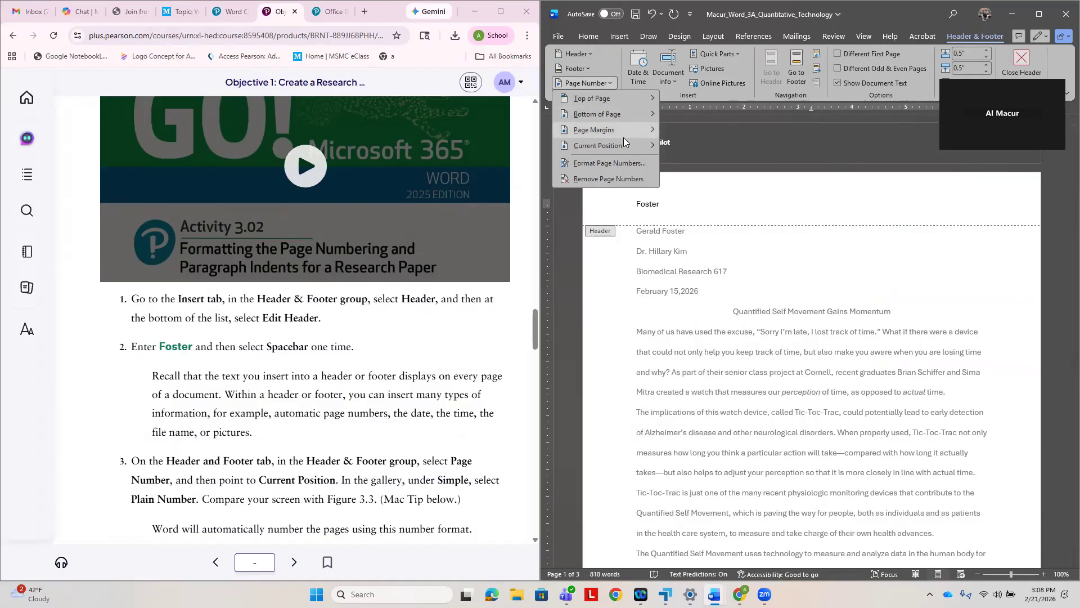
mouse_move(620, 147)
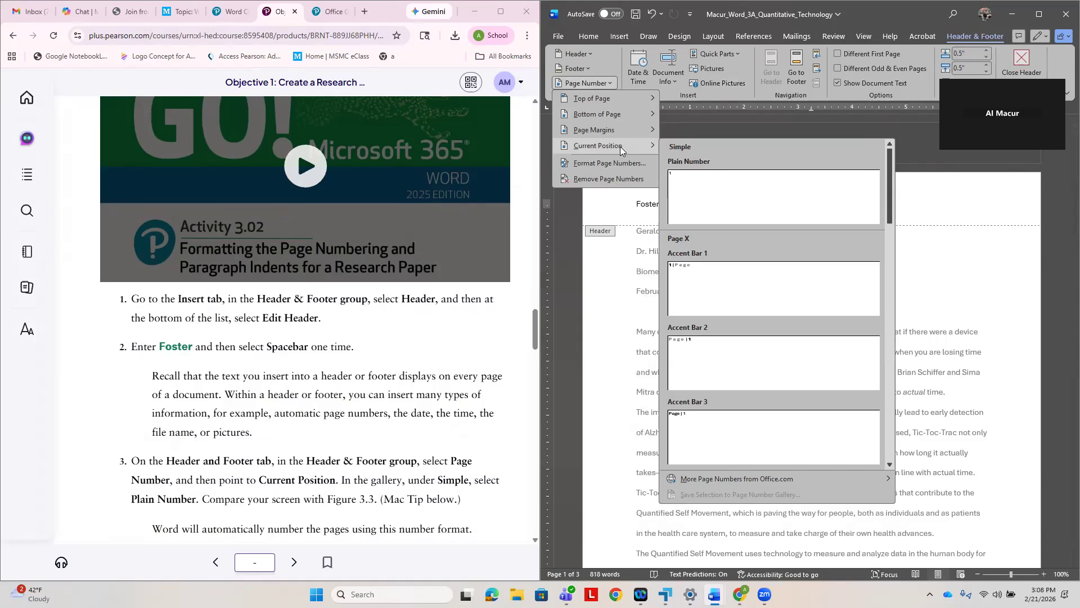
click(686, 183)
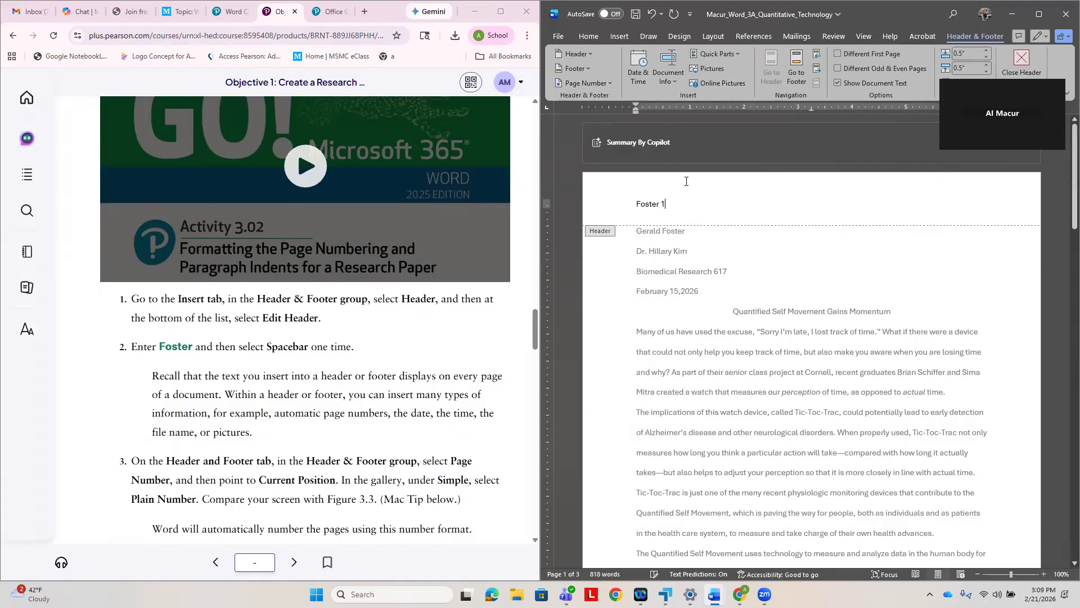
- Following step 4 of Activity 3.02, right-align the header line containing the author's last name and page number
scroll(355, 371, down, 2)
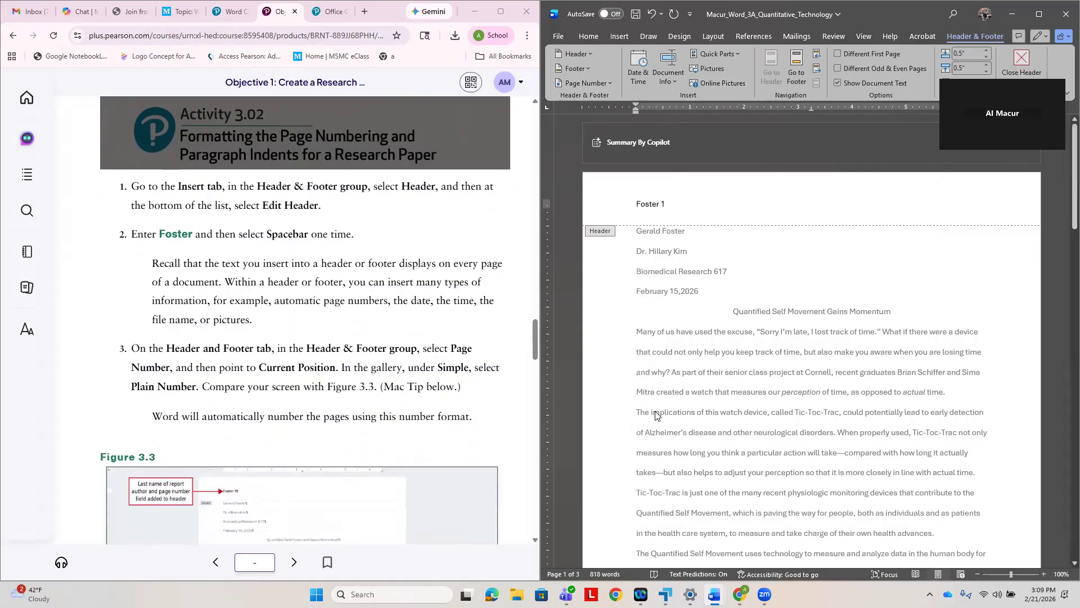
scroll(311, 379, down, 3)
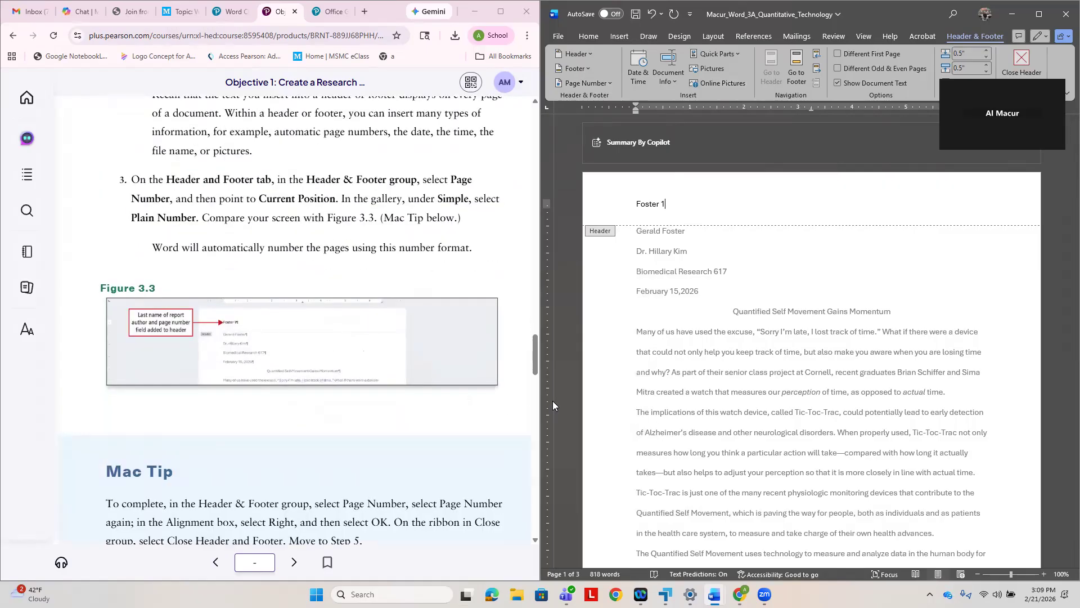
scroll(379, 378, down, 1)
scroll(378, 378, down, 3)
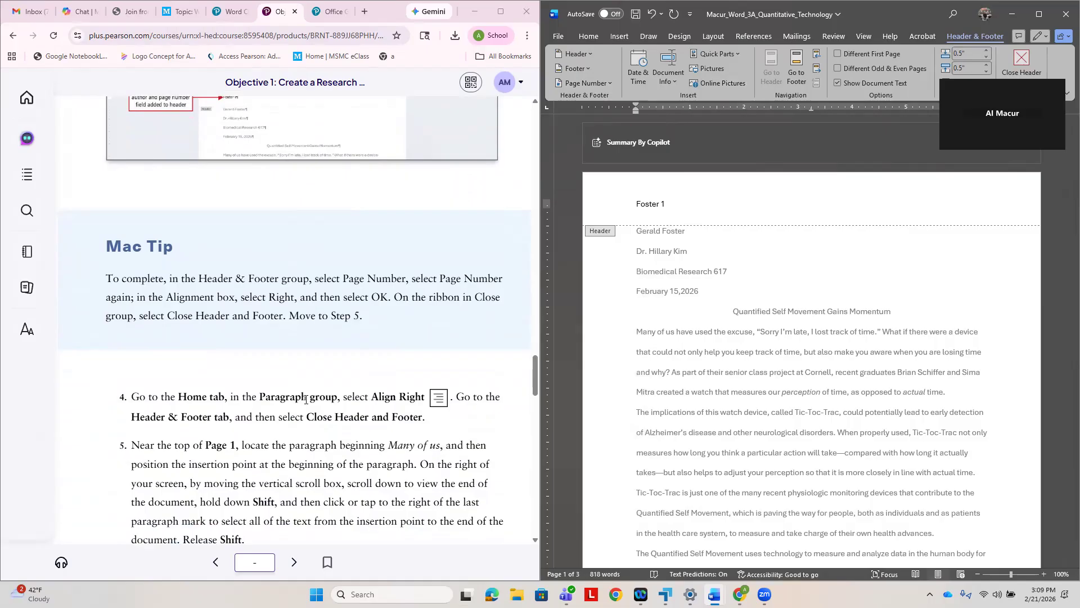
click(597, 37)
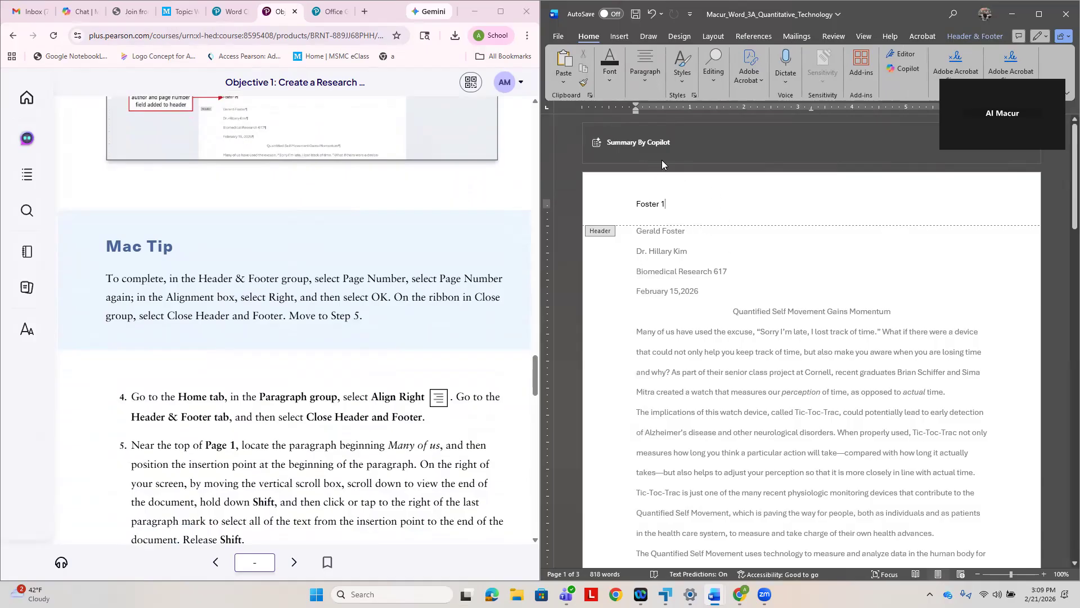
click(647, 81)
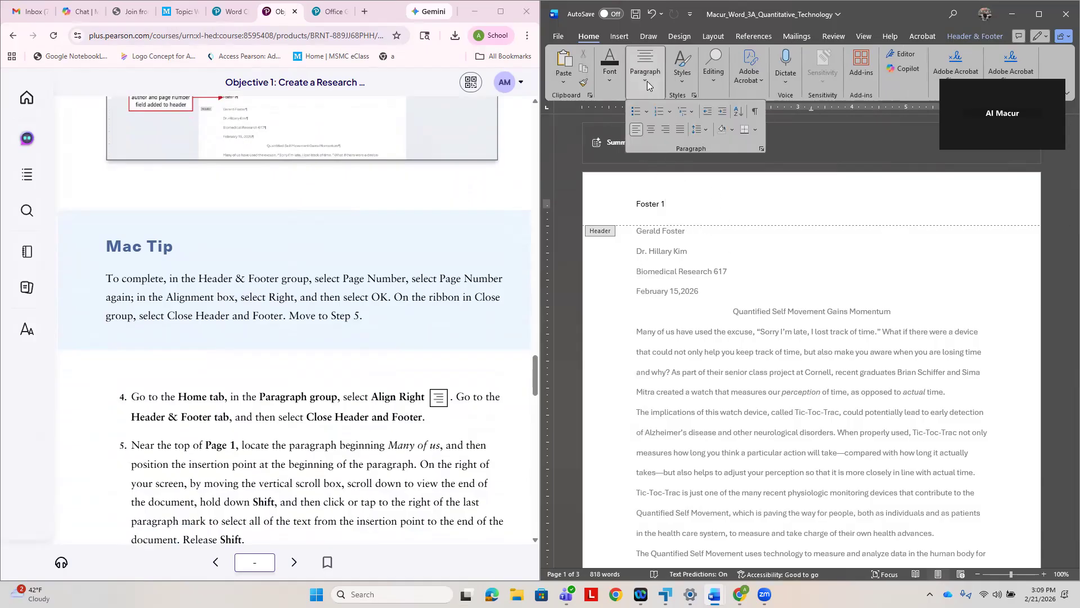
click(667, 130)
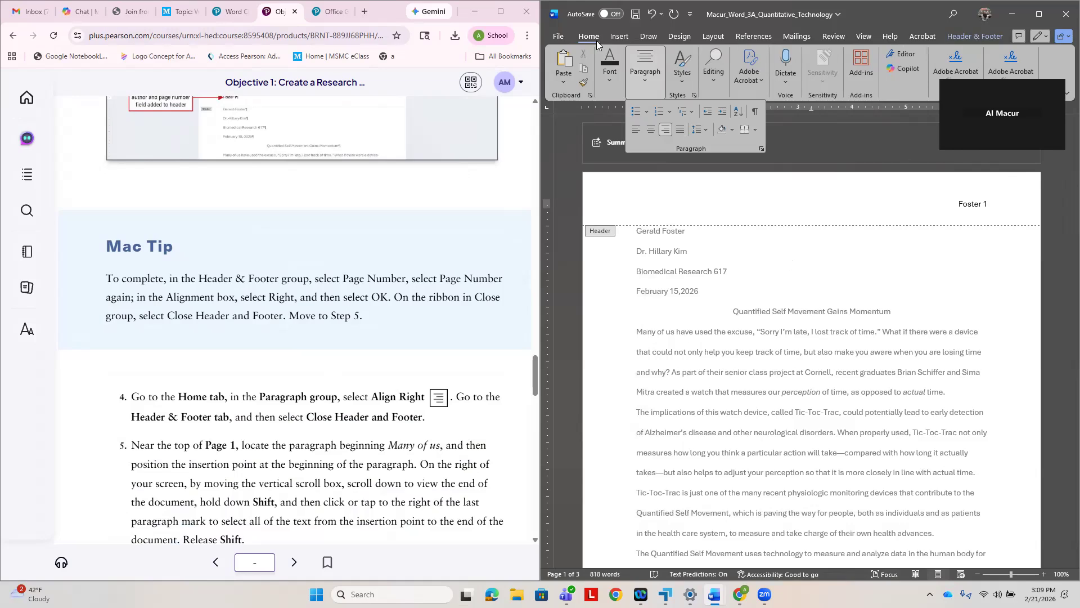
- Maximize the Word window and close header and footer editing
click(582, 38)
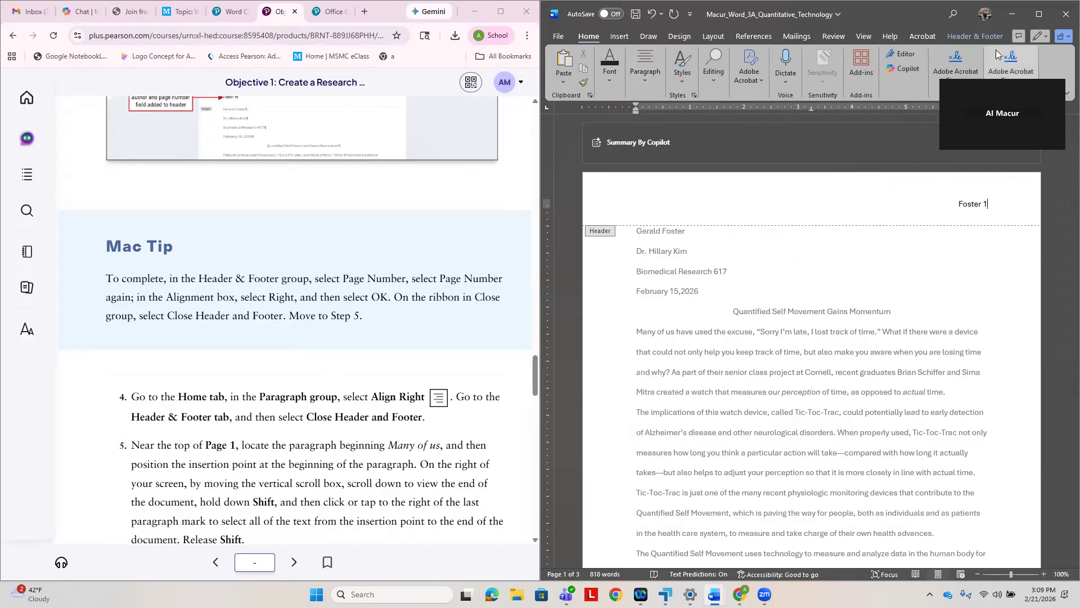
click(1040, 17)
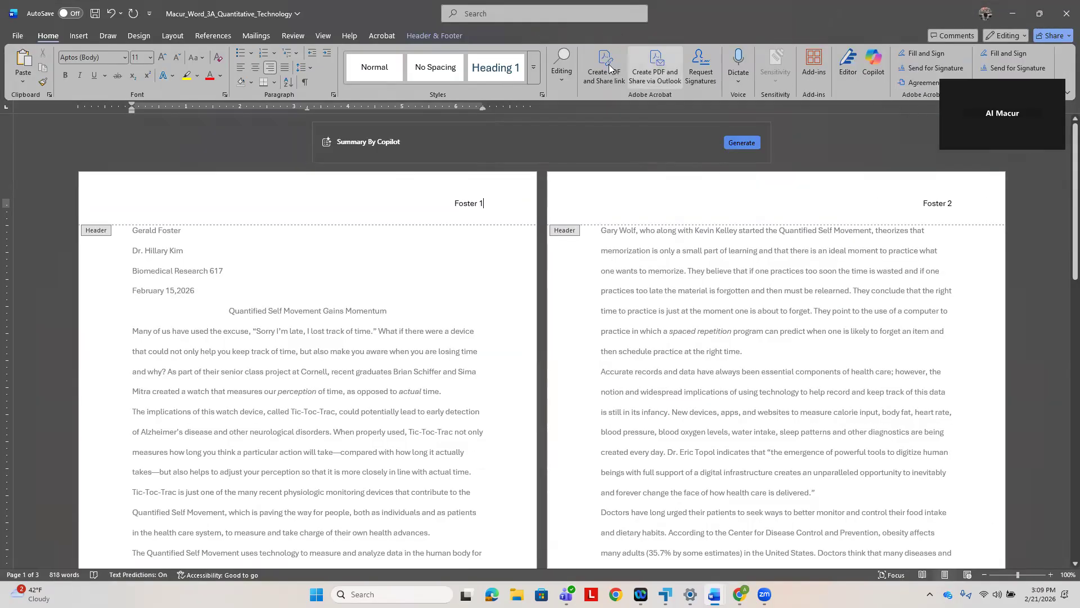
click(444, 36)
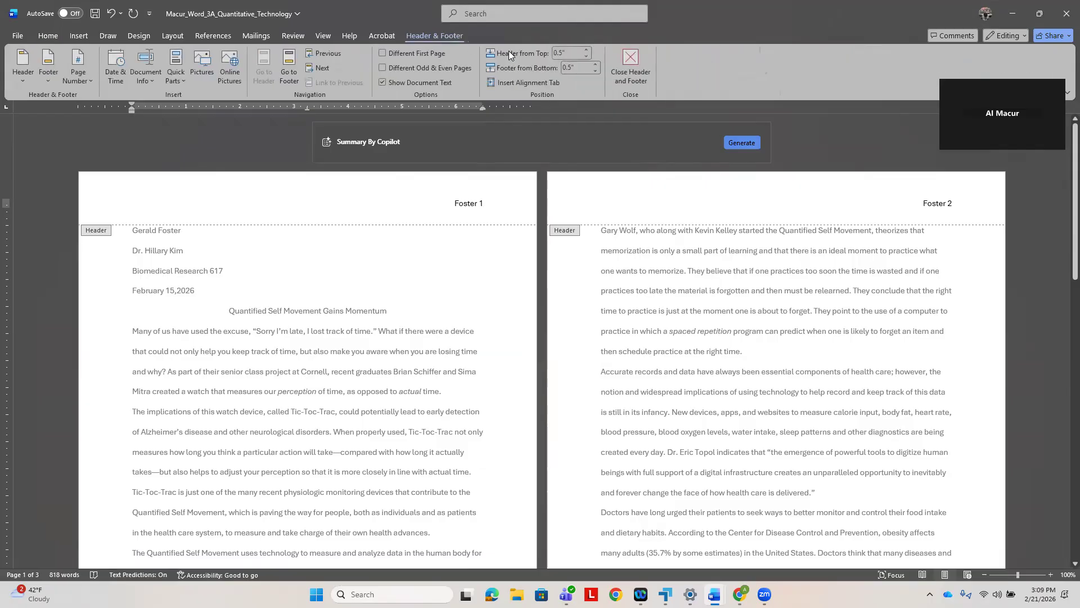
click(637, 83)
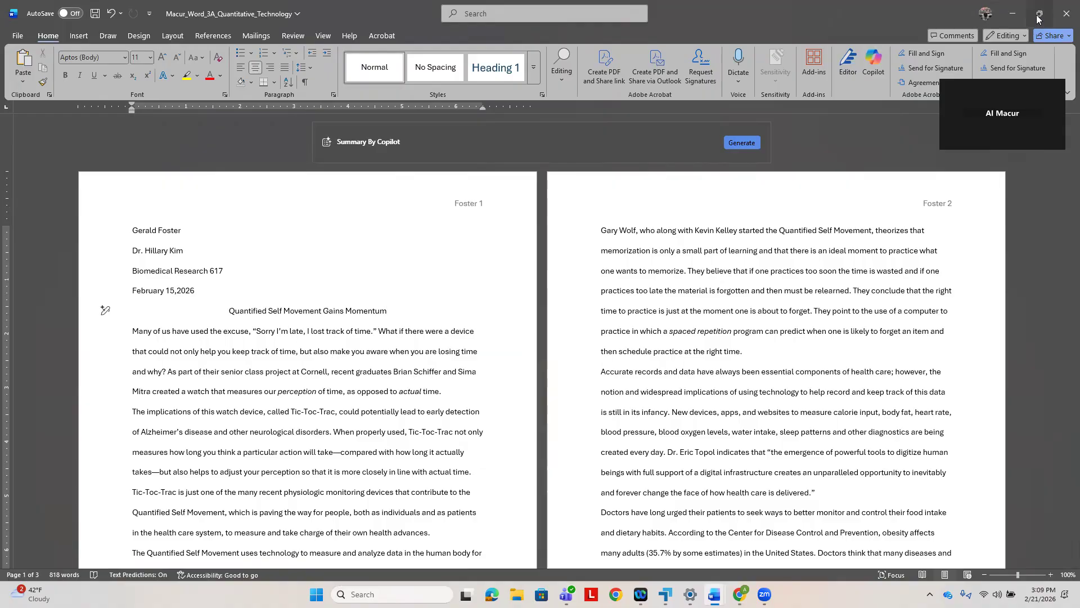
- Place the Word window beside the e-textbook again at full height
click(1039, 13)
drag(629, 37, 1079, 1)
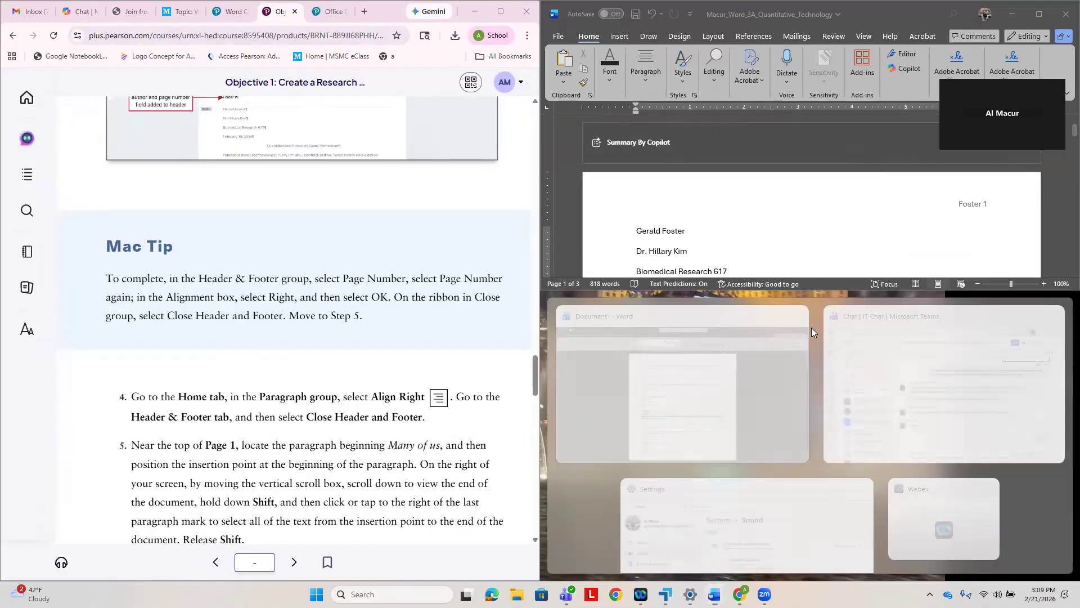
drag(811, 327, 817, 579)
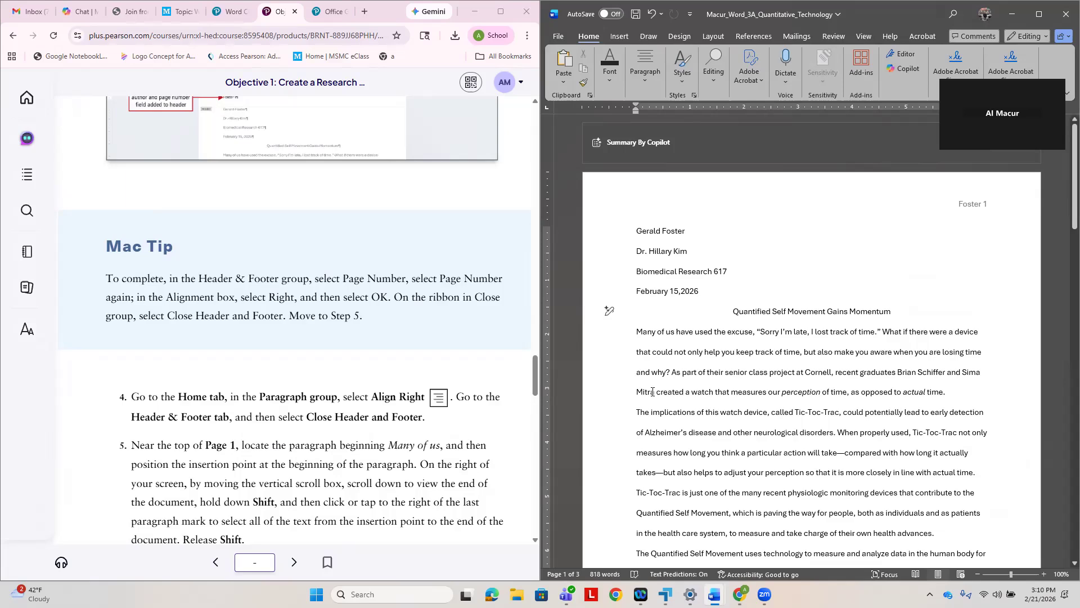
- Following step 5 of Activity 3.02, select all text from the paragraph beginning "Many of us" to the end of the document
click(639, 332)
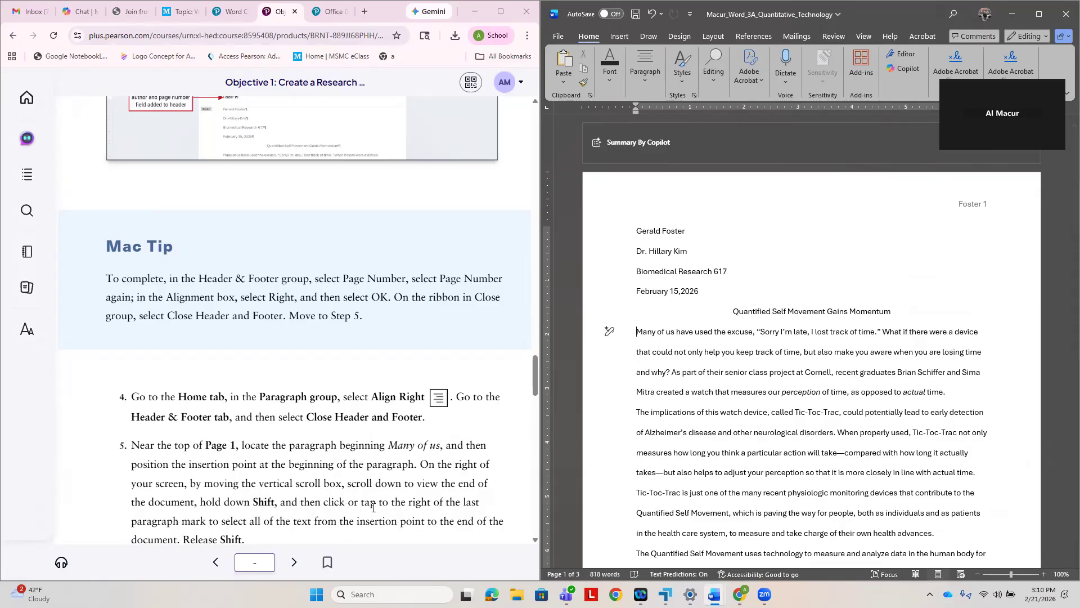
scroll(432, 502, down, 1)
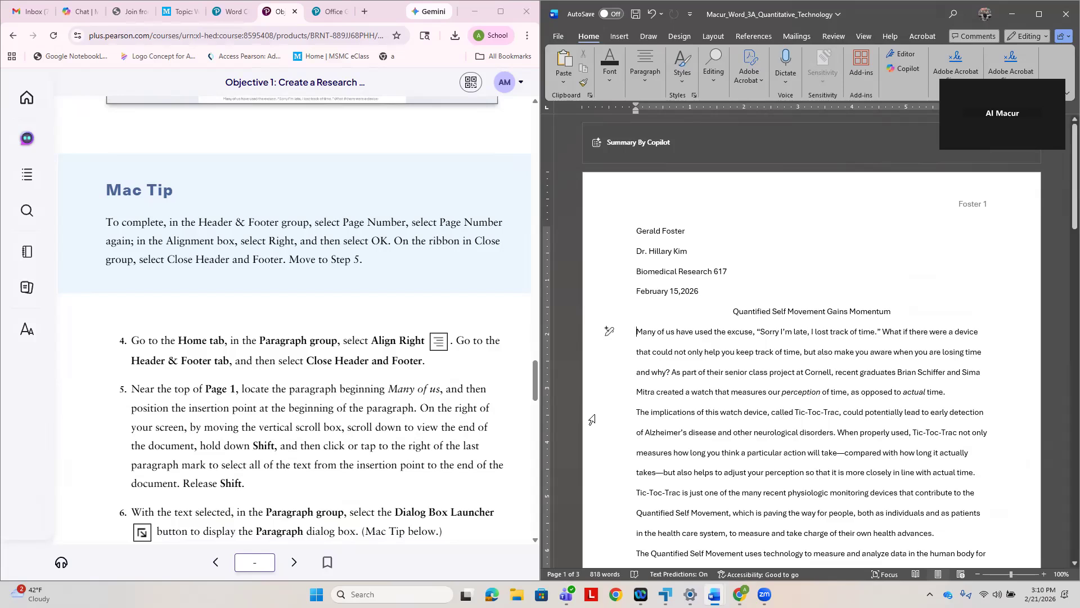
drag(609, 331, 901, 562)
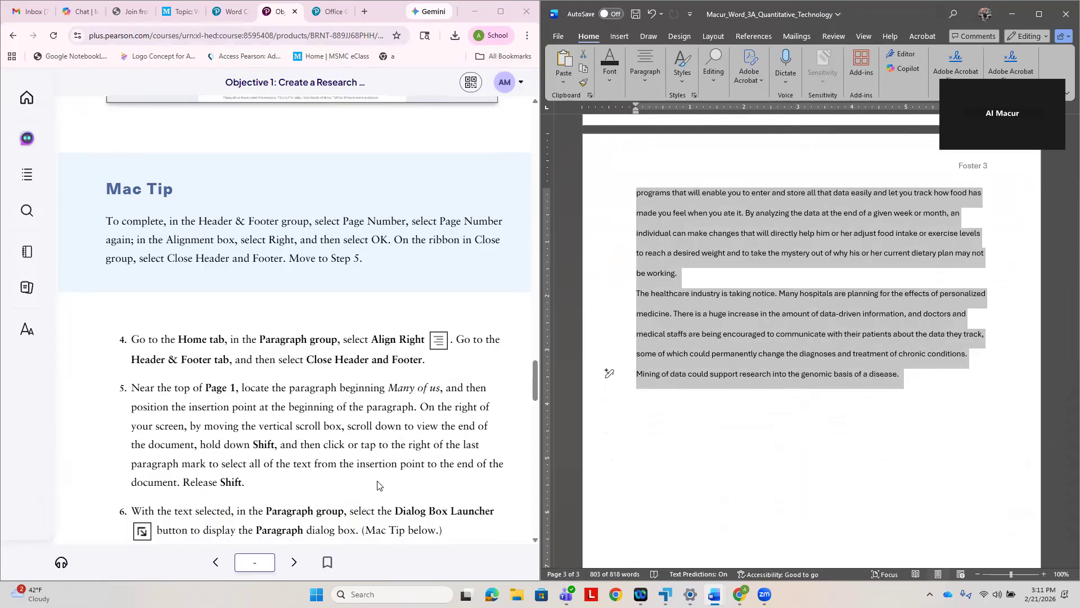
- Following step 6, maximize the Word window and open the Paragraph dialog for the selected text
scroll(388, 484, down, 3)
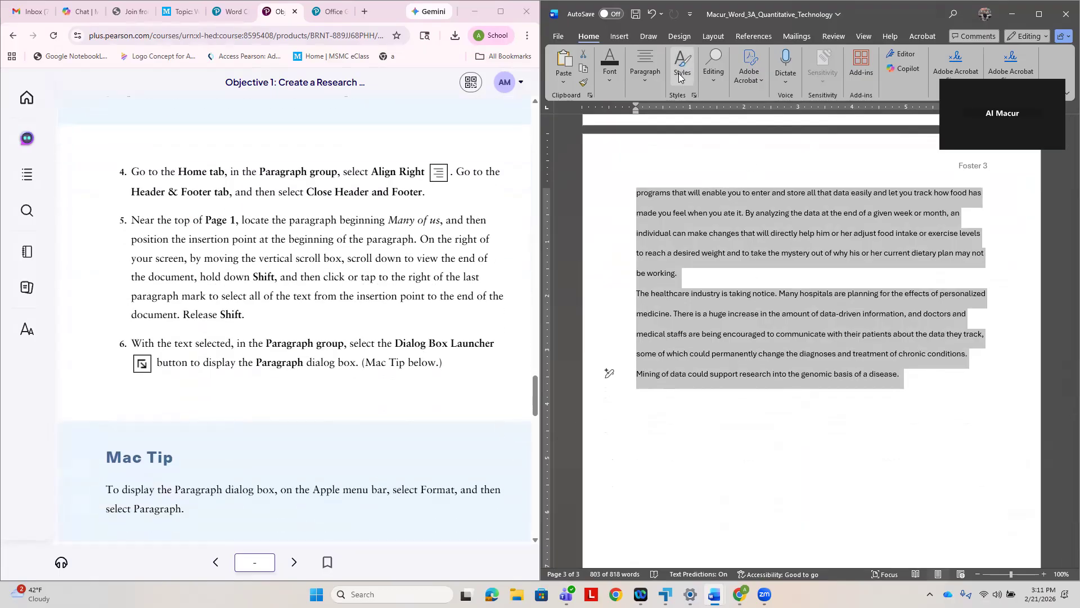
click(1038, 12)
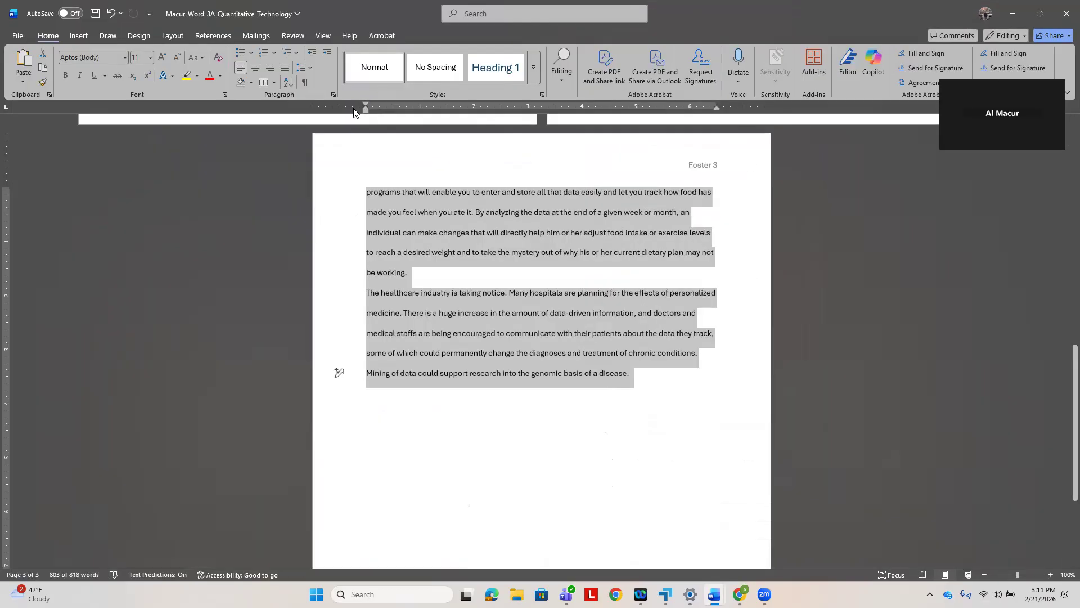
click(333, 95)
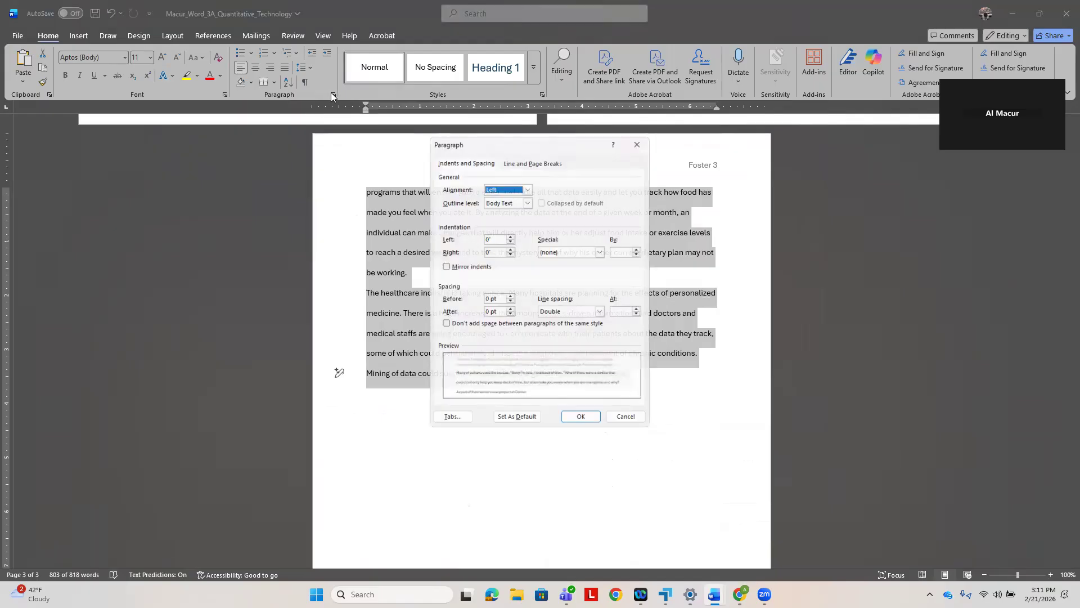
- Following step 7 in the e-textbook, apply a First line special indent of 0.5" to the selected paragraphs
click(740, 594)
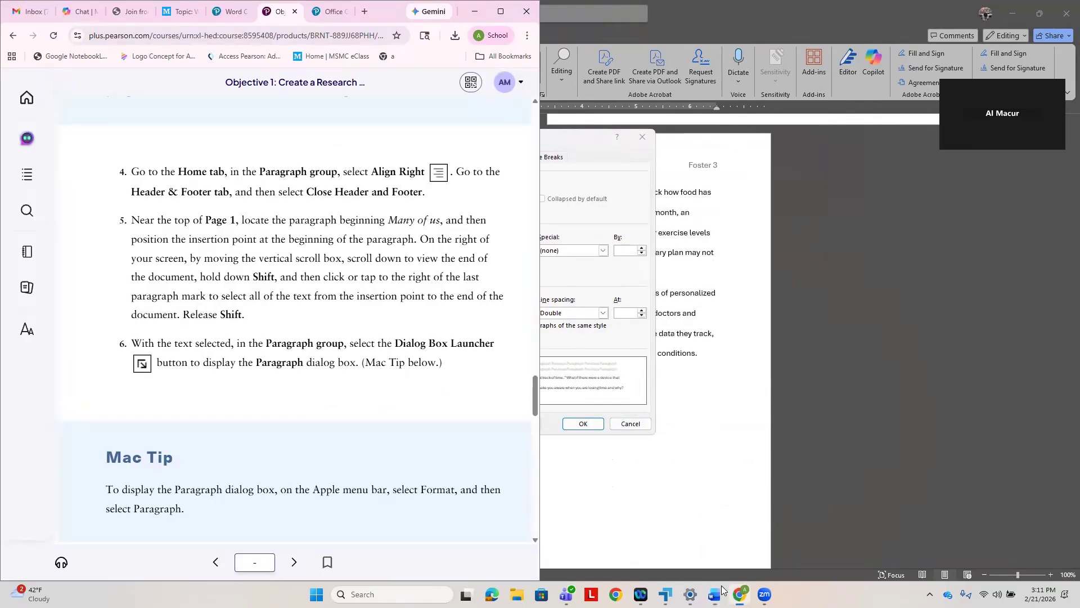
scroll(383, 398, down, 5)
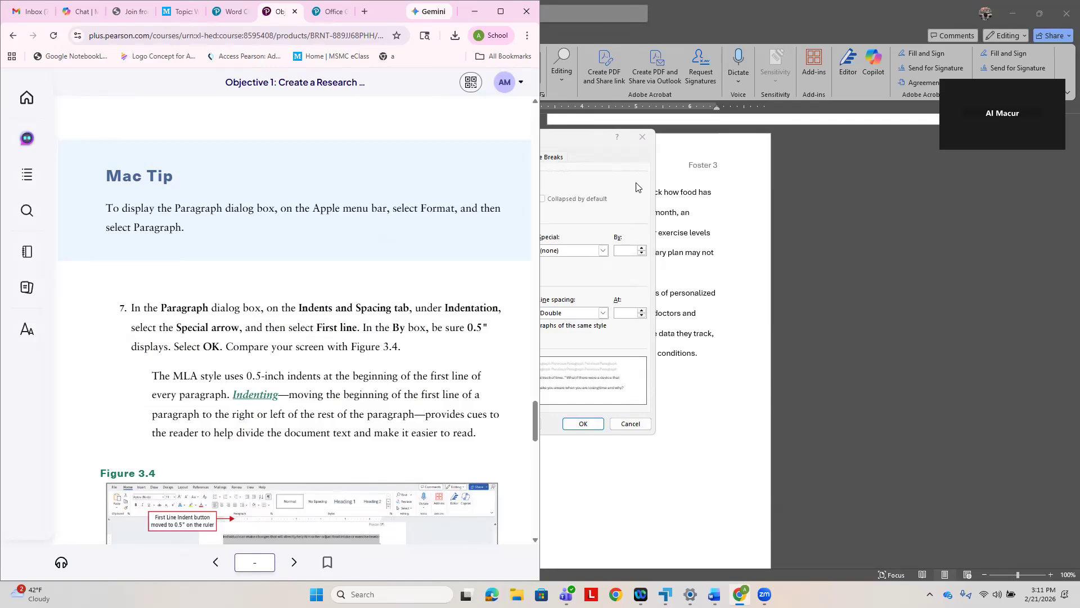
click(602, 161)
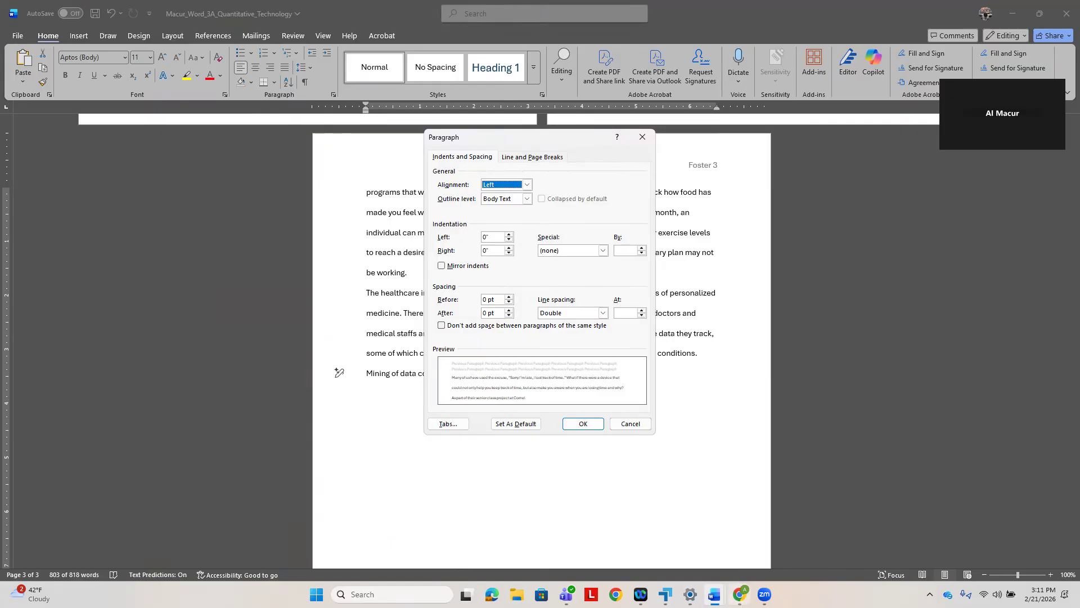
click(740, 594)
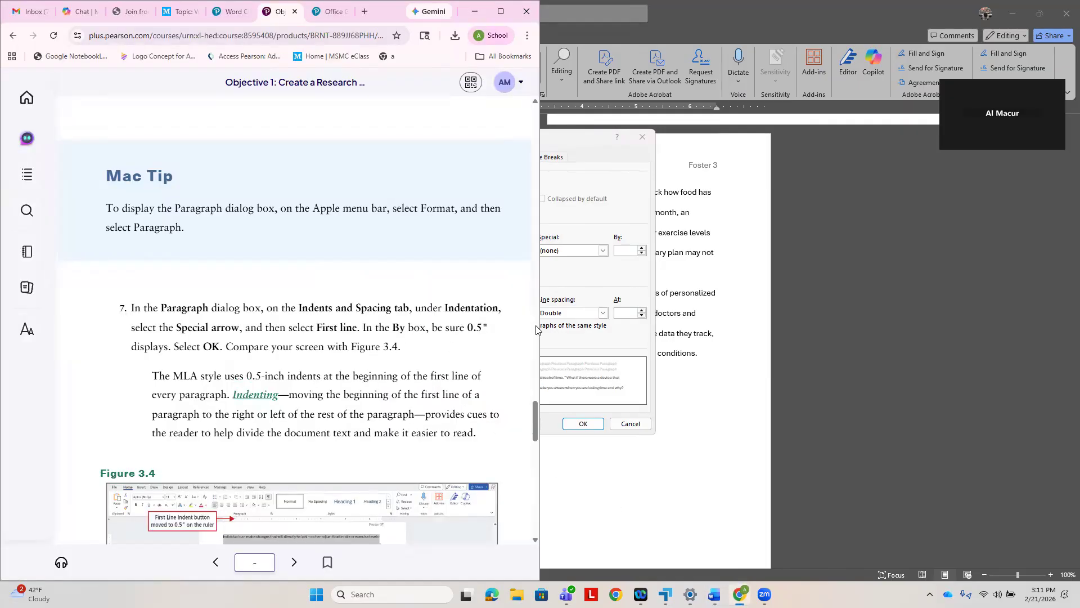
click(595, 281)
click(602, 252)
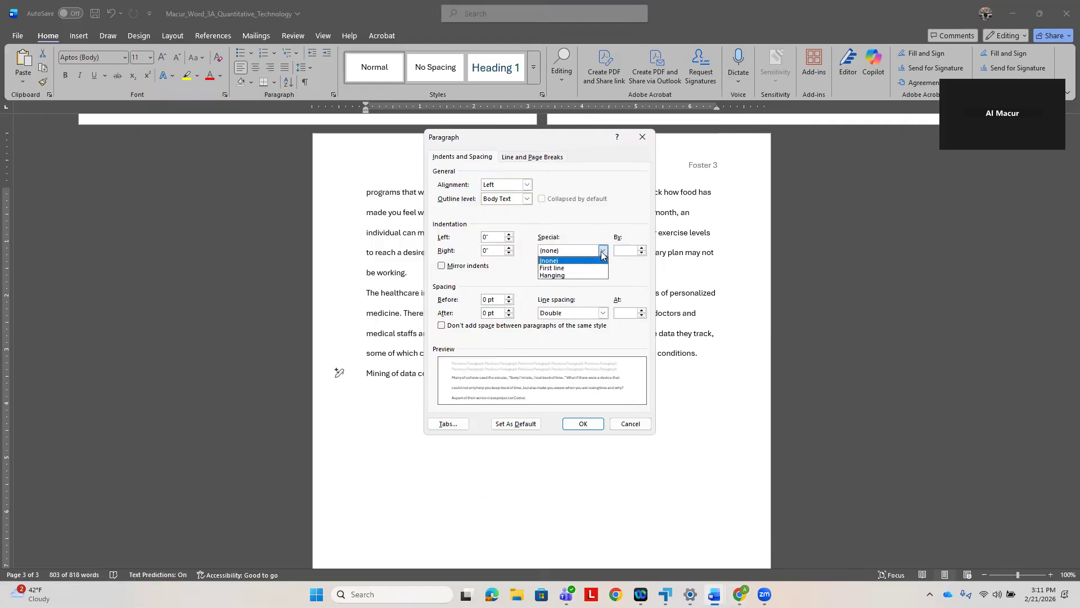
click(576, 268)
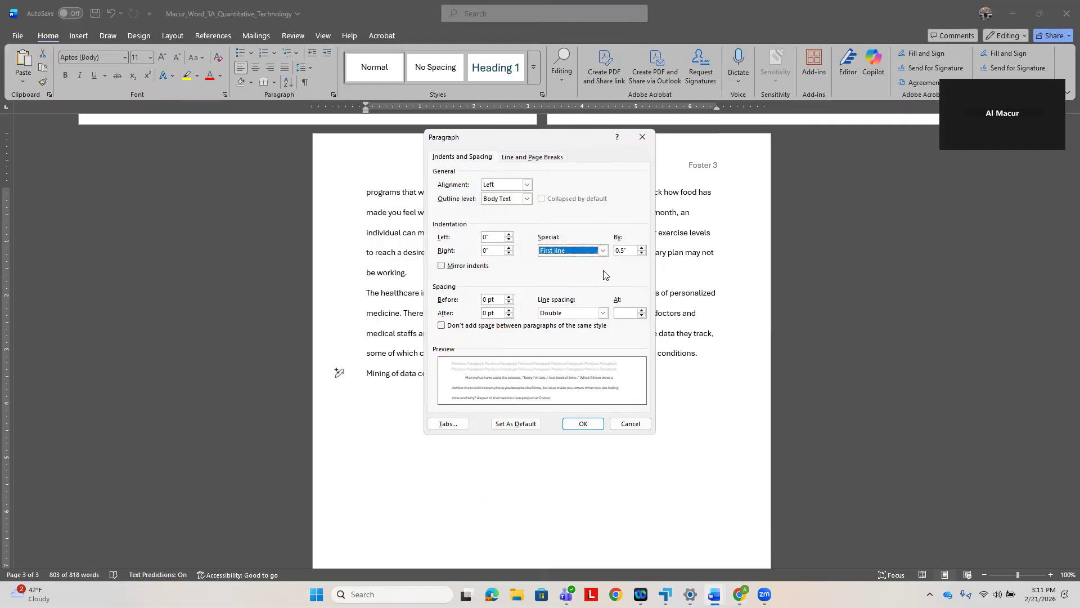
click(741, 591)
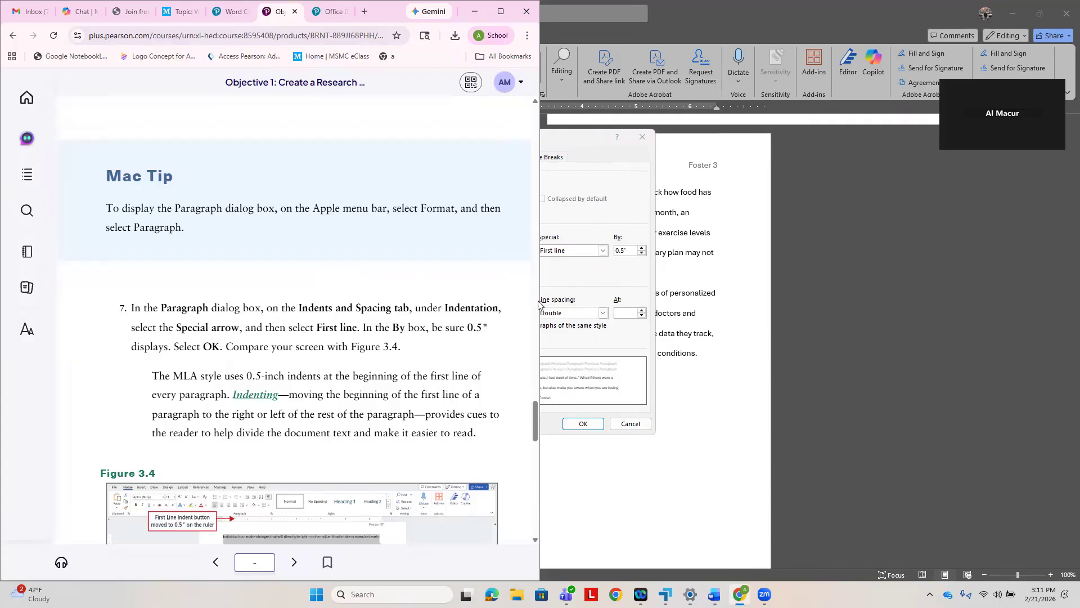
click(584, 424)
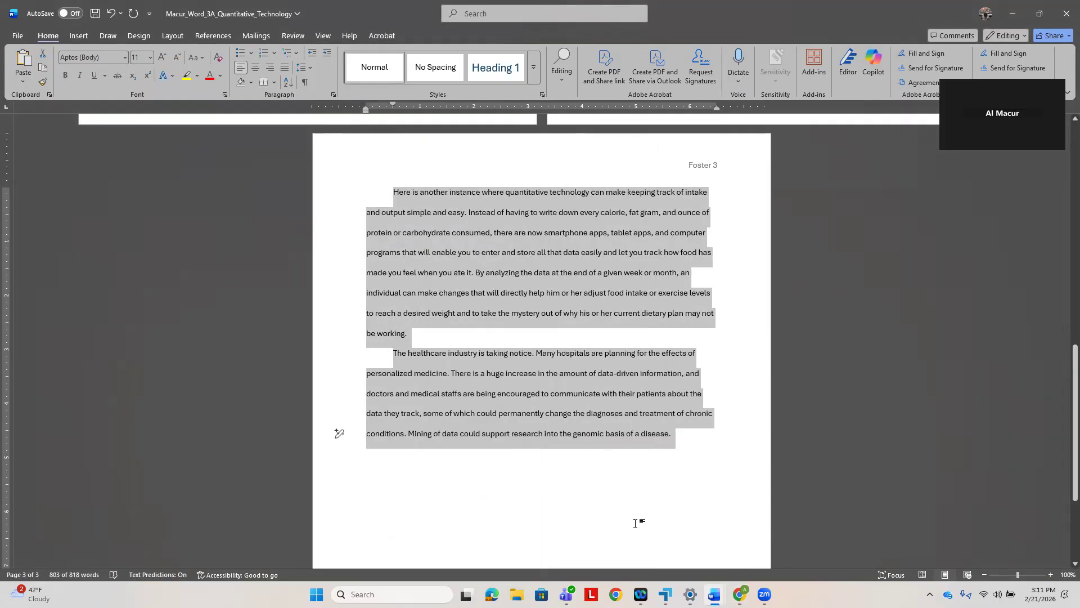
- Compare the indented paragraphs across all pages with Figure 3.4 in the e-textbook
click(742, 591)
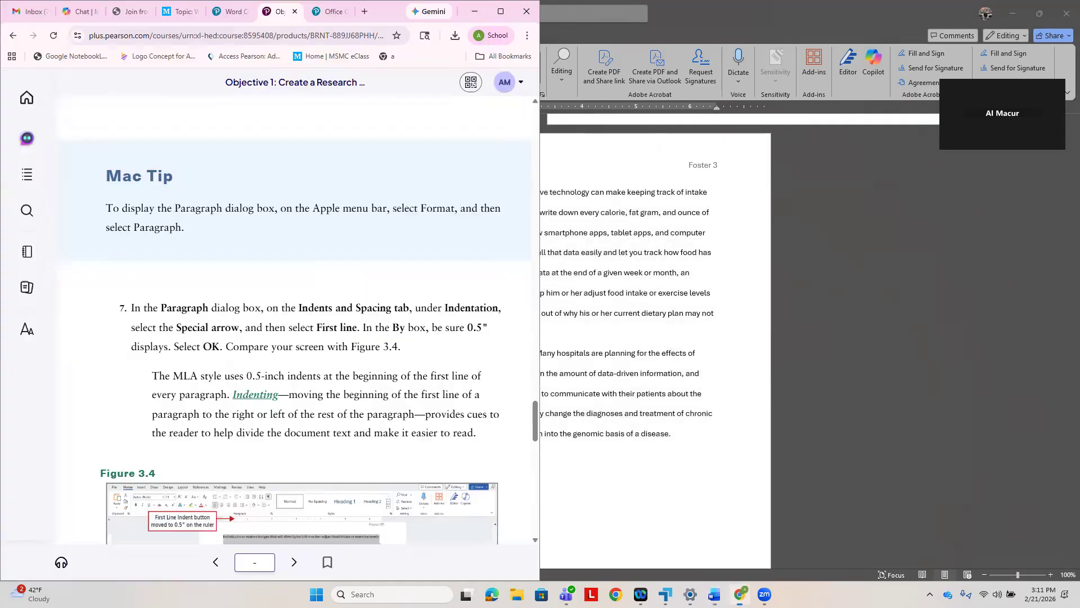
scroll(369, 391, down, 1)
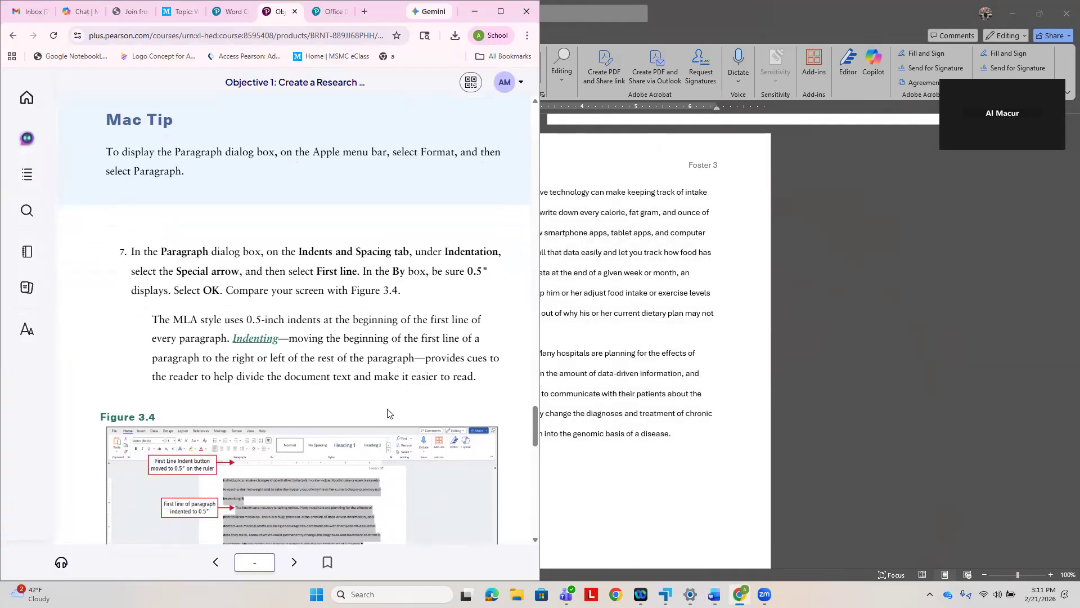
scroll(392, 416, down, 1)
click(619, 527)
scroll(479, 433, up, 1)
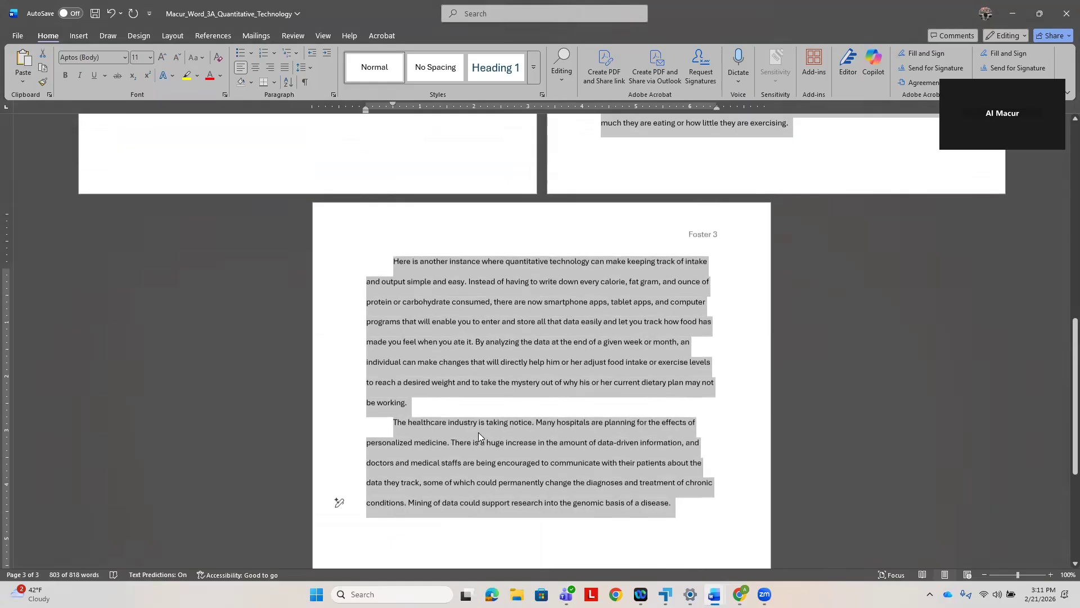
scroll(480, 432, up, 8)
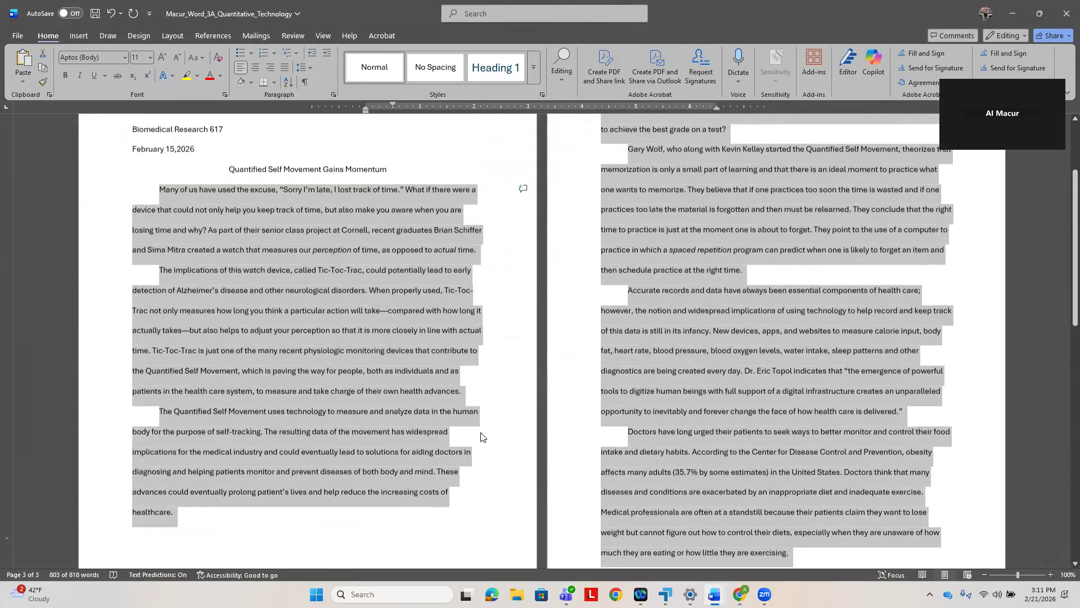
scroll(516, 459, down, 3)
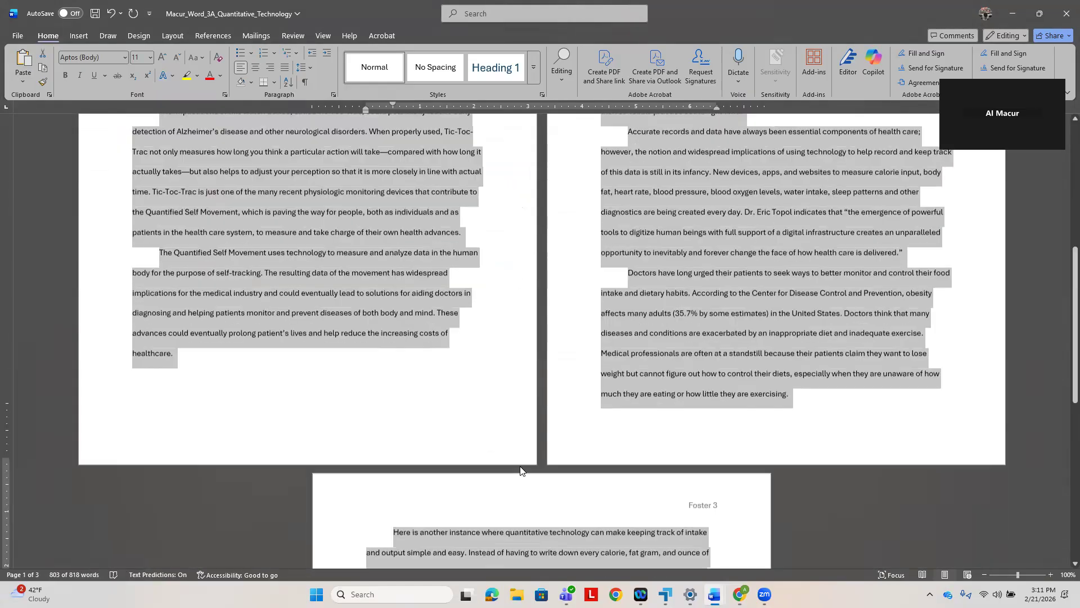
scroll(521, 470, down, 5)
- Following step 8 in the e-textbook, place the insertion point before the author's first name at the top of page 1
click(740, 594)
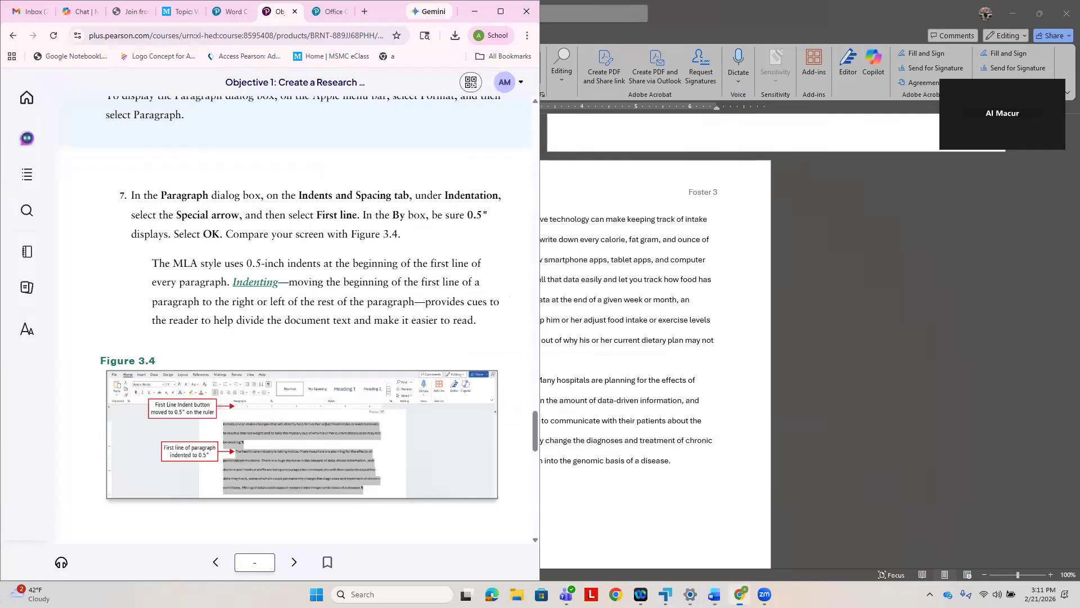
scroll(410, 366, down, 4)
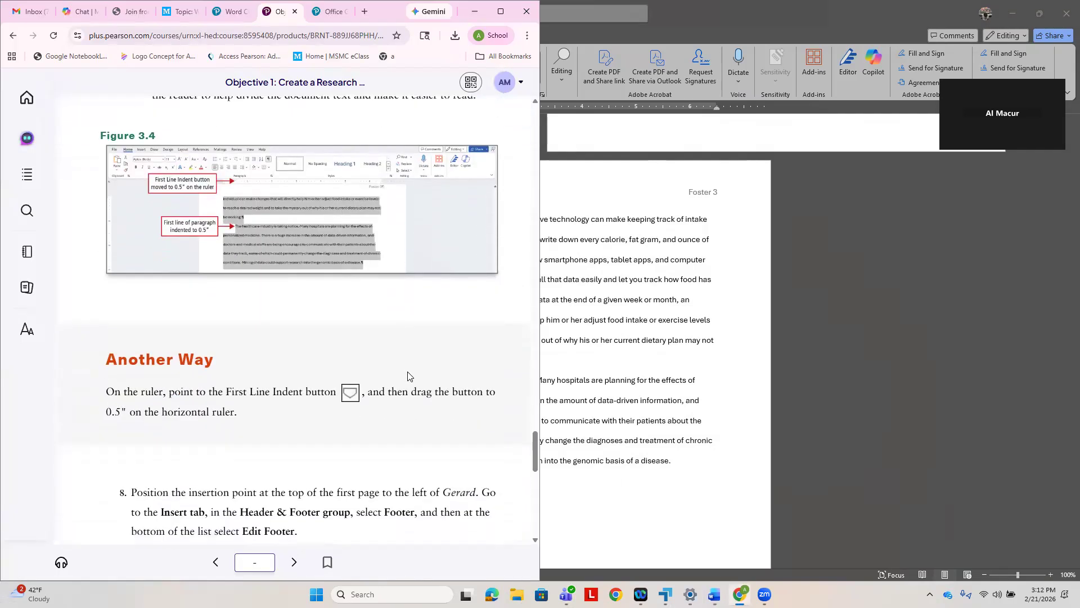
scroll(408, 376, down, 3)
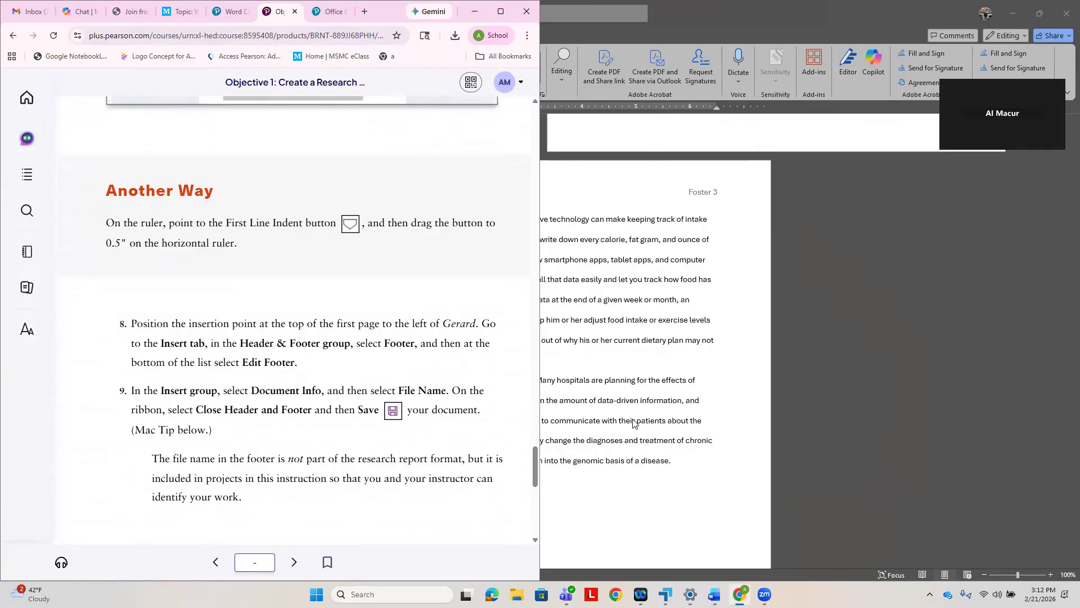
scroll(673, 444, up, 1)
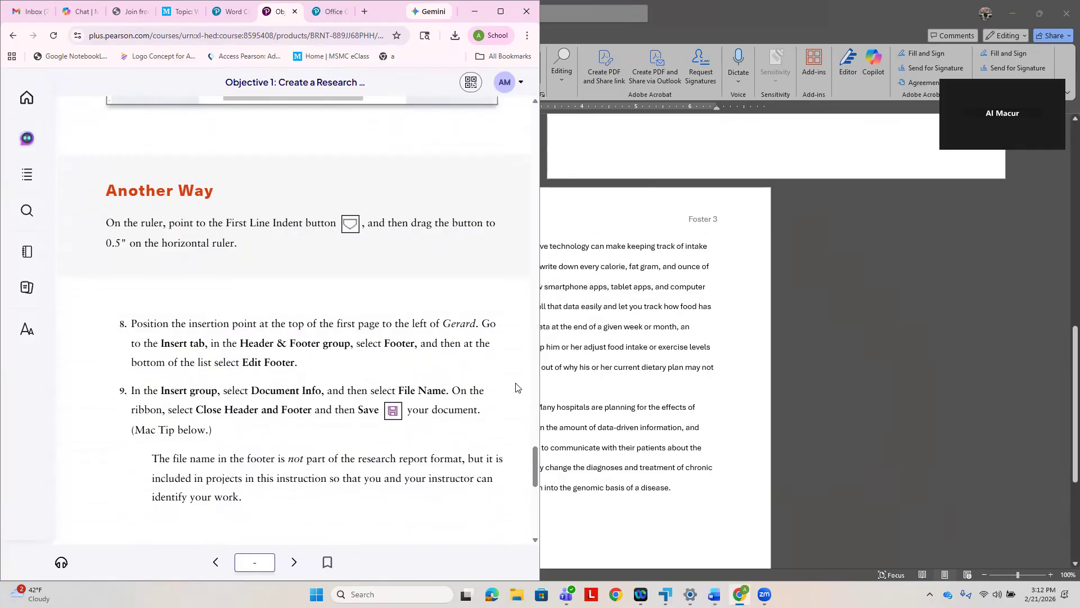
click(611, 404)
key(ctrl+a)
scroll(452, 359, up, 5)
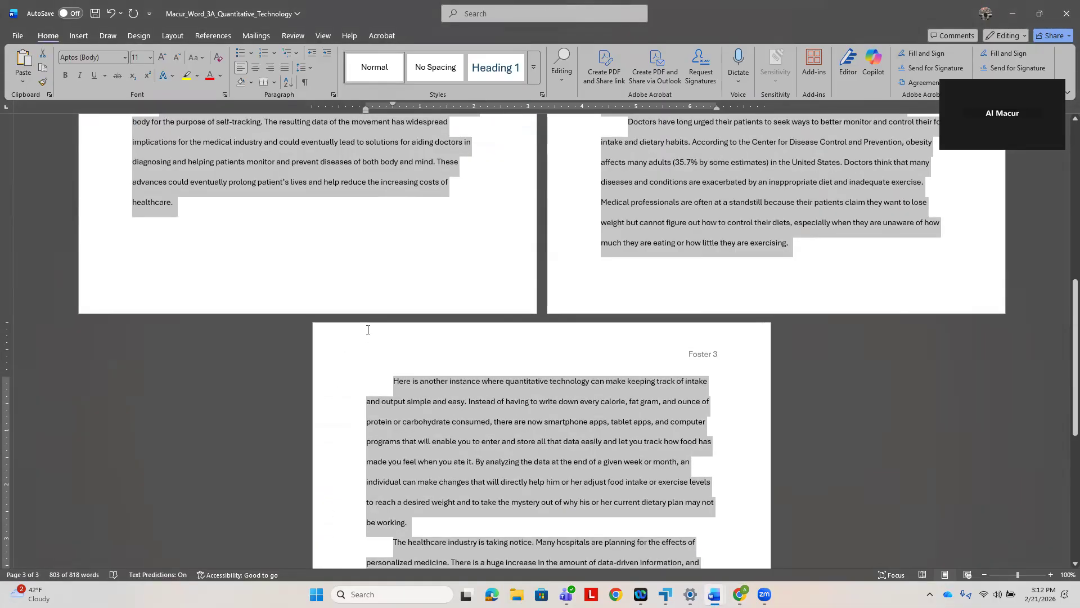
scroll(315, 337, up, 4)
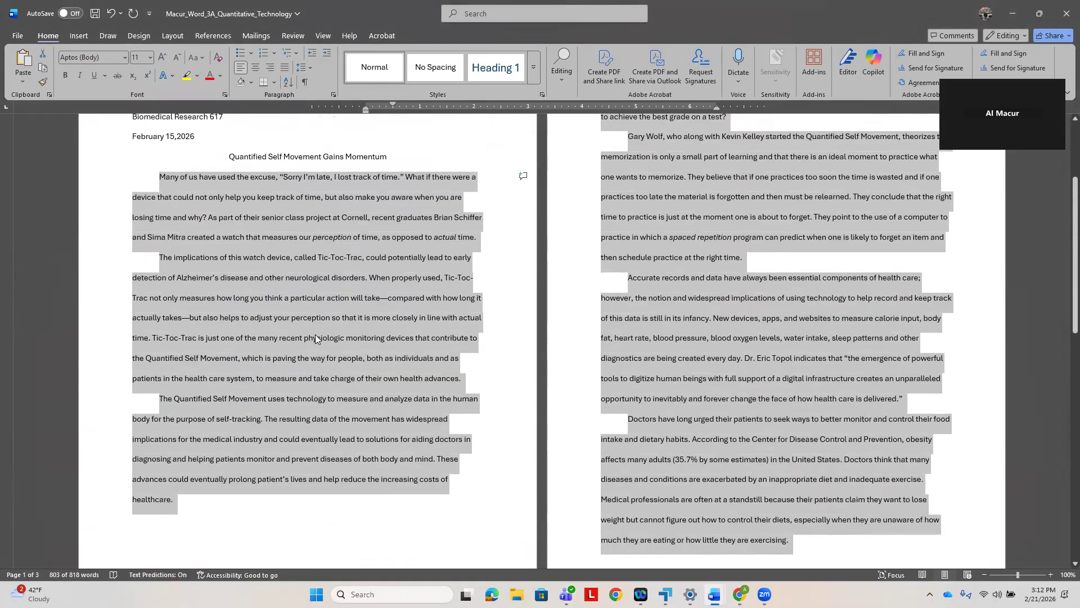
scroll(308, 307, up, 1)
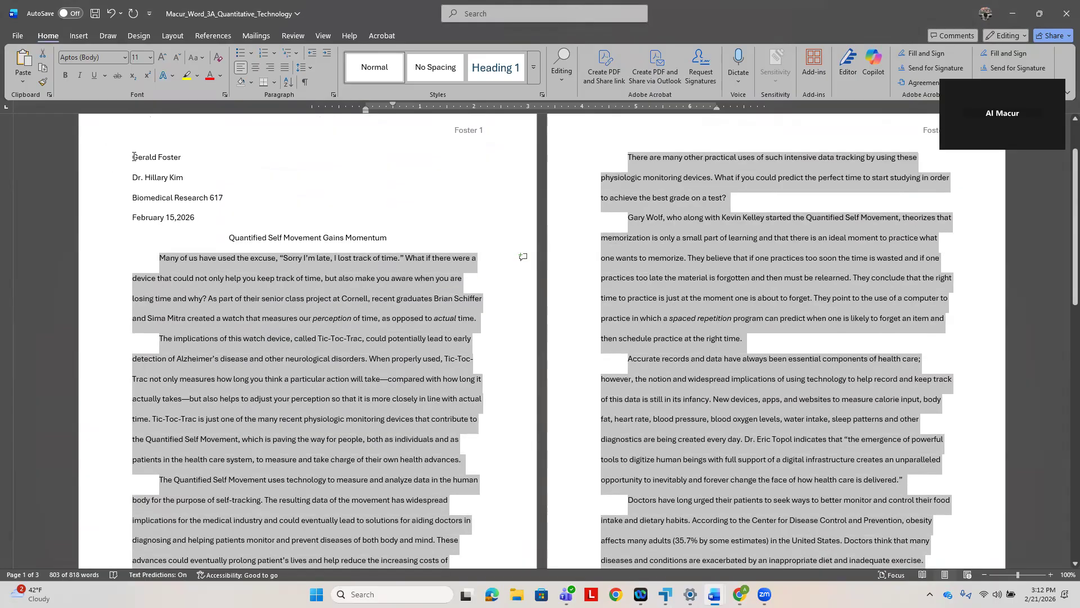
click(133, 156)
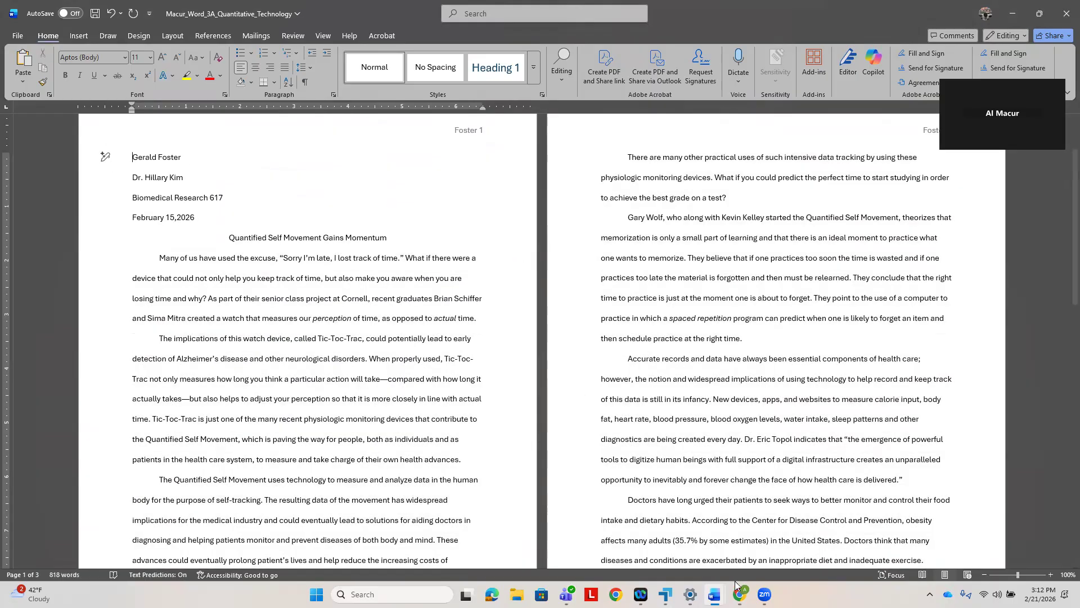
- Recheck step 8 in the e-textbook and open the document's footer with Edit Footer
key(alt+Tab)
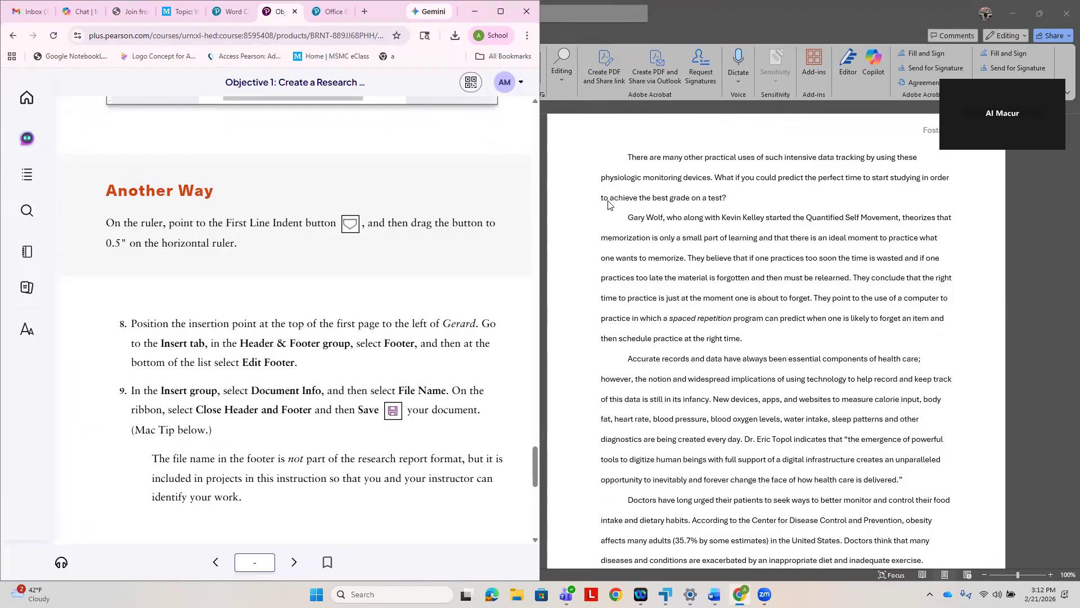
click(546, 178)
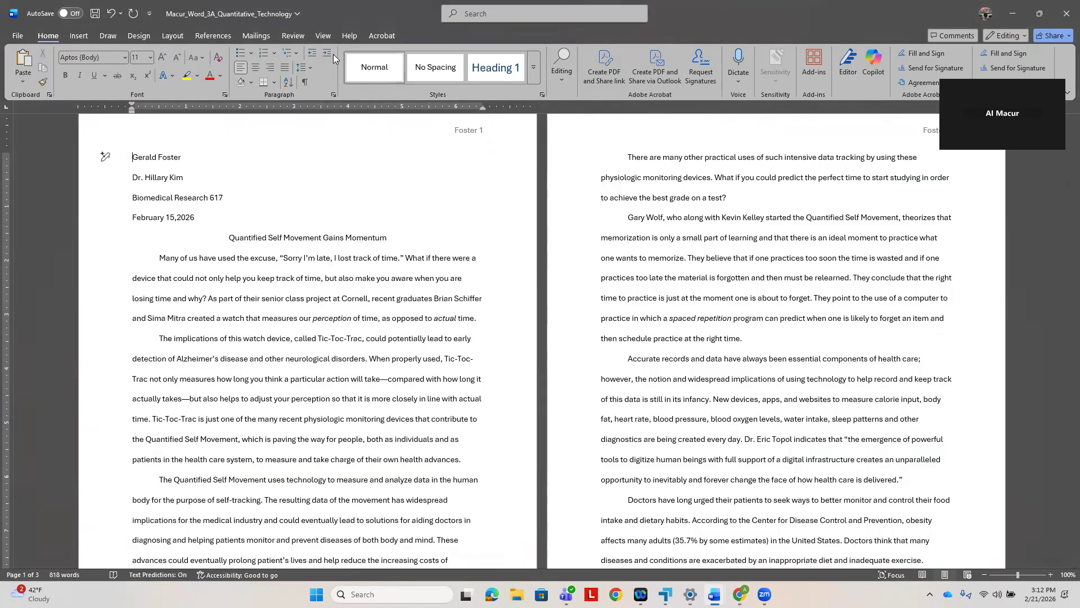
click(79, 35)
click(544, 79)
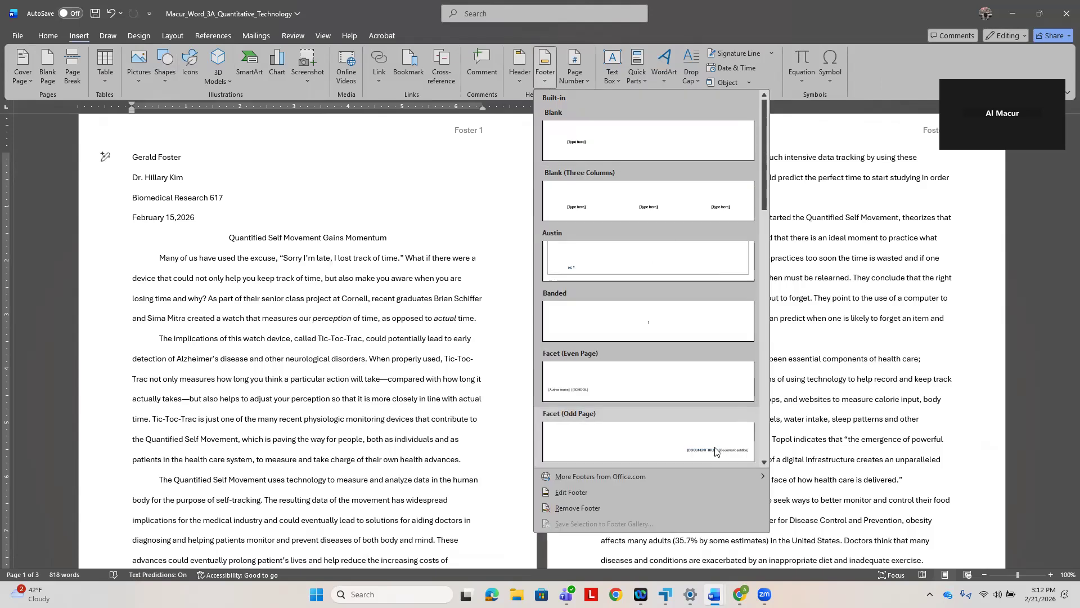
click(598, 492)
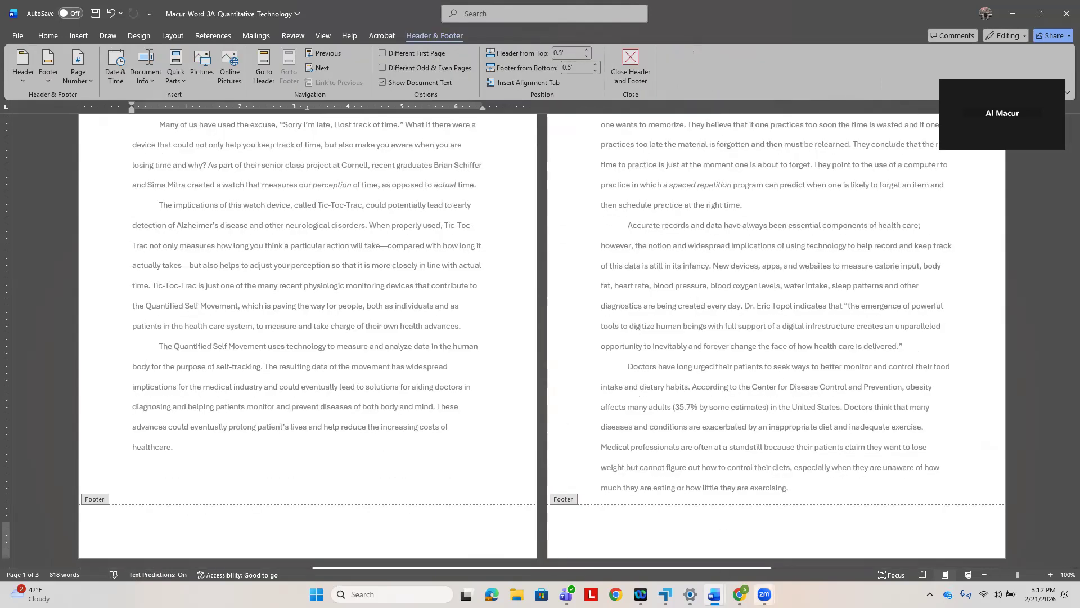
- Check step 9 in the e-textbook and choose Edit Footer again for the page 1 footer
click(653, 548)
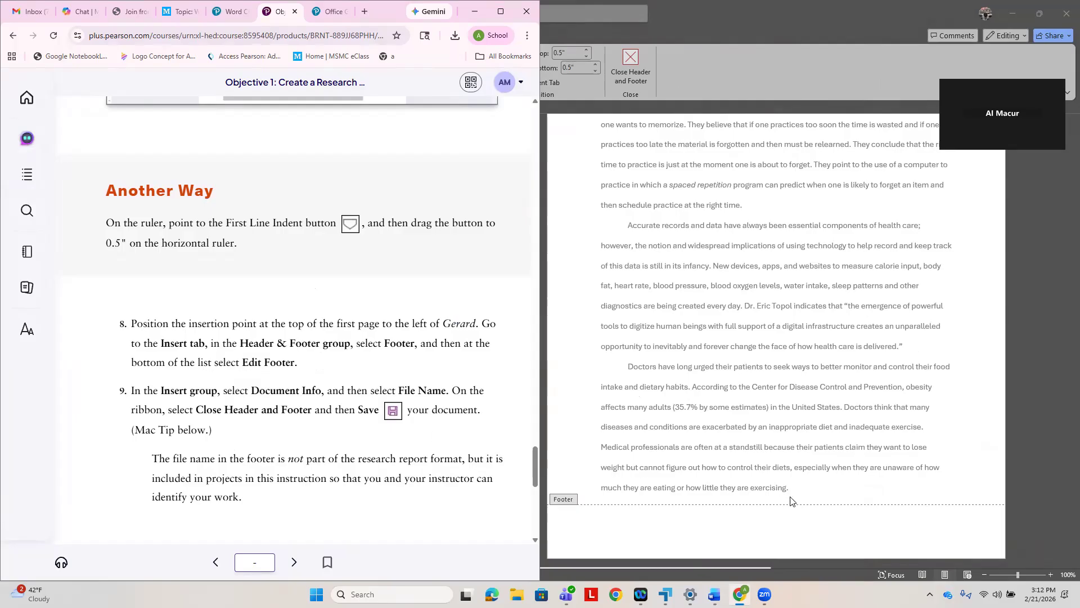
click(809, 499)
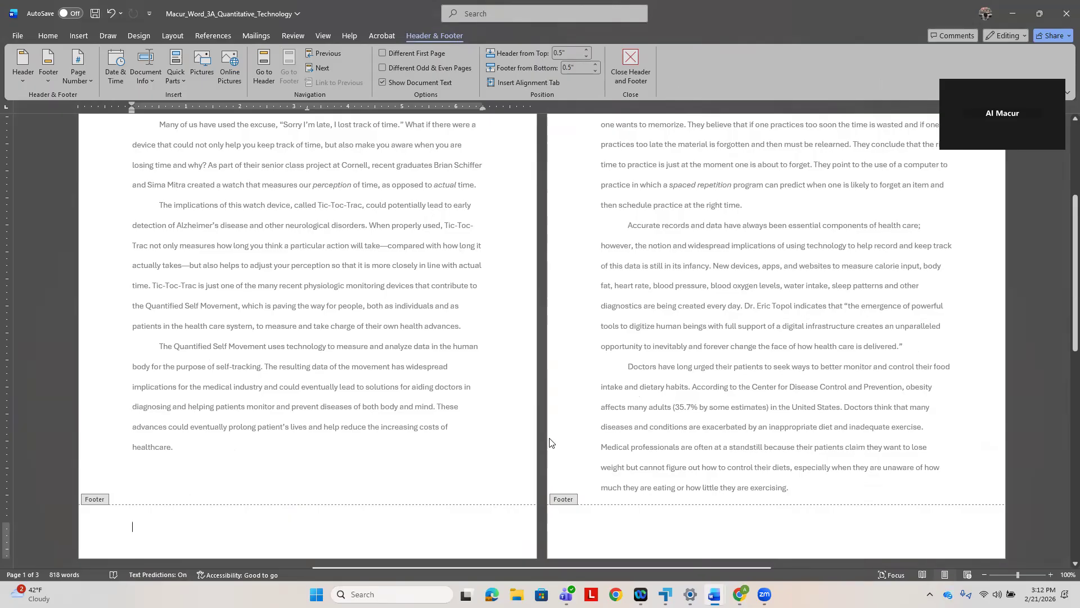
click(56, 78)
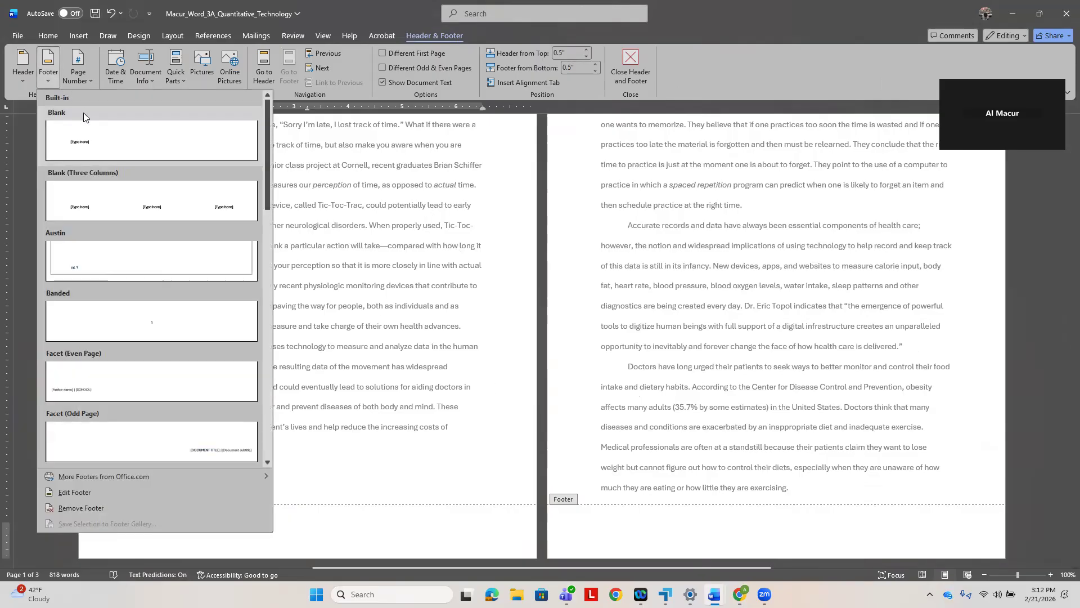
click(80, 491)
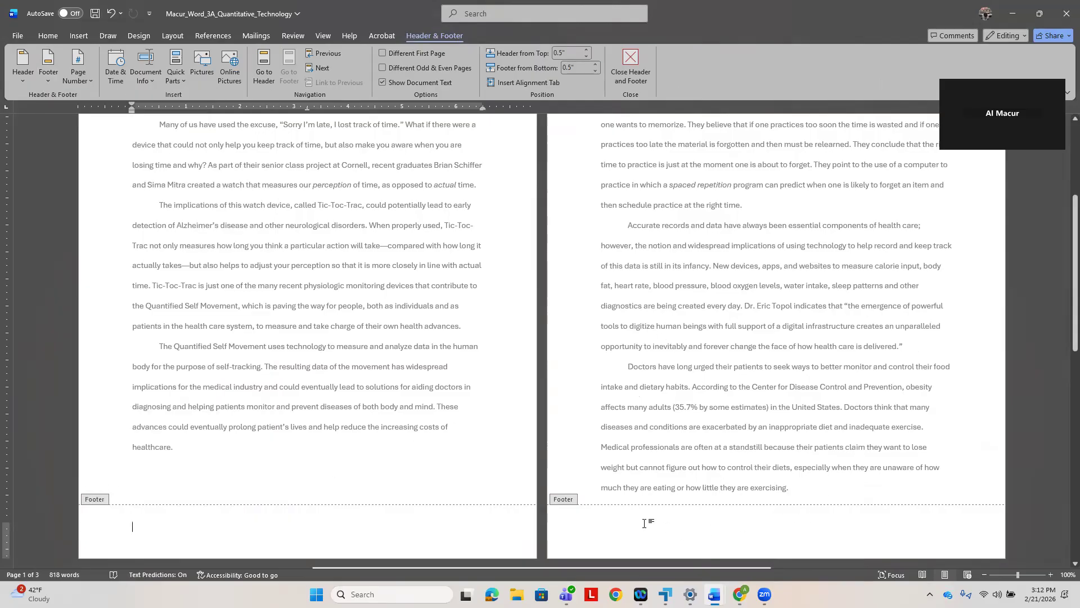
click(626, 527)
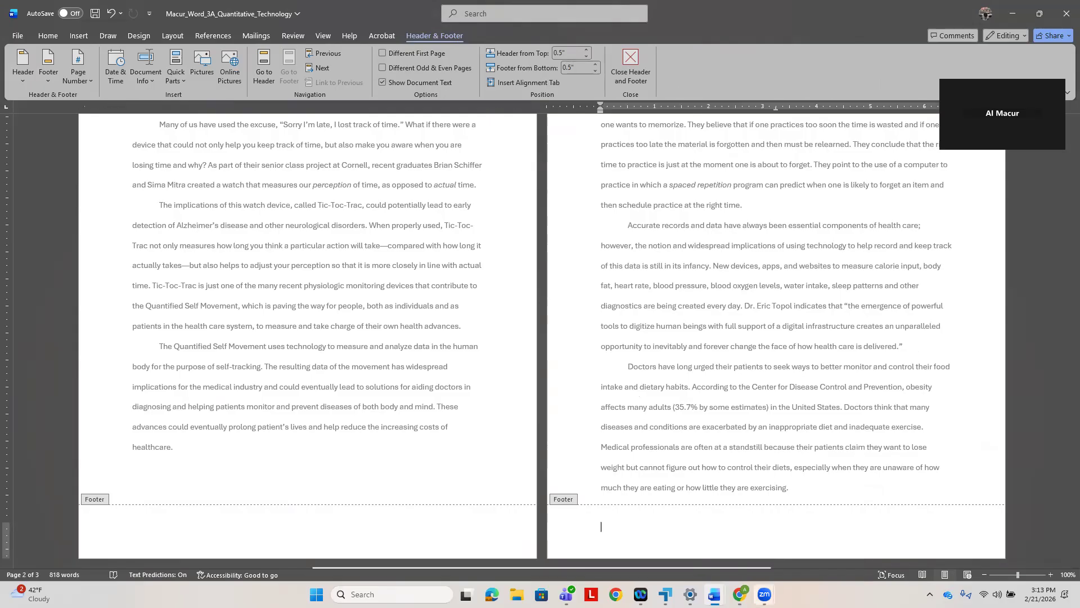
click(764, 594)
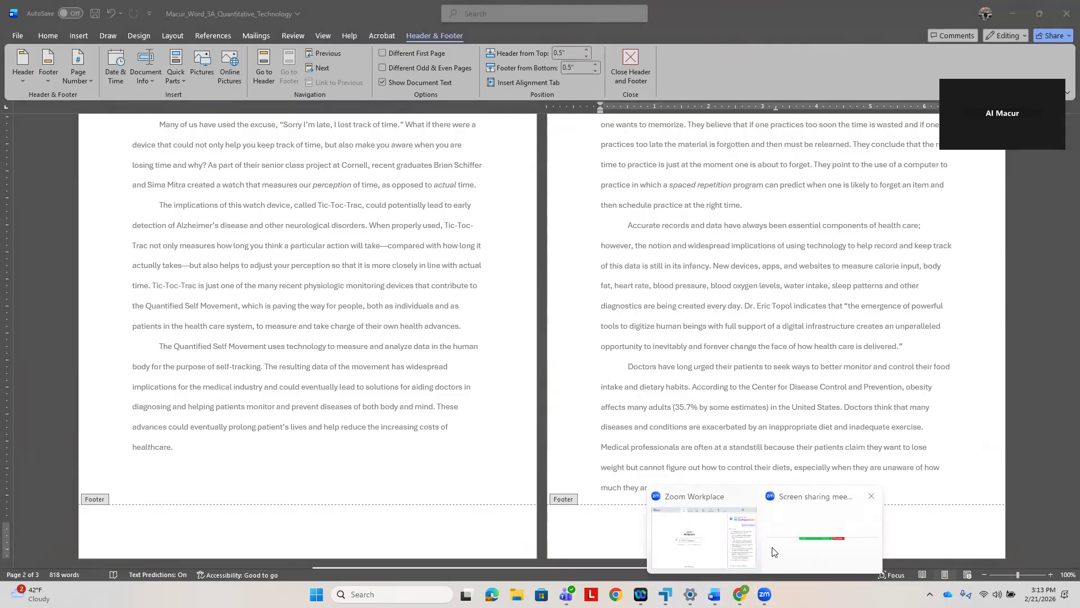
click(680, 556)
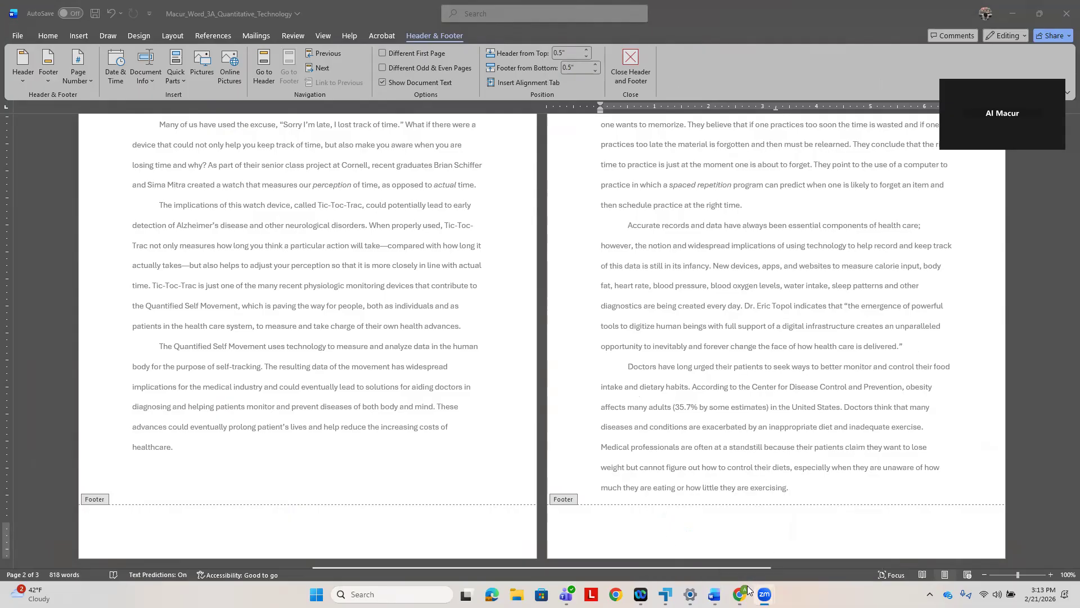
click(740, 593)
click(745, 567)
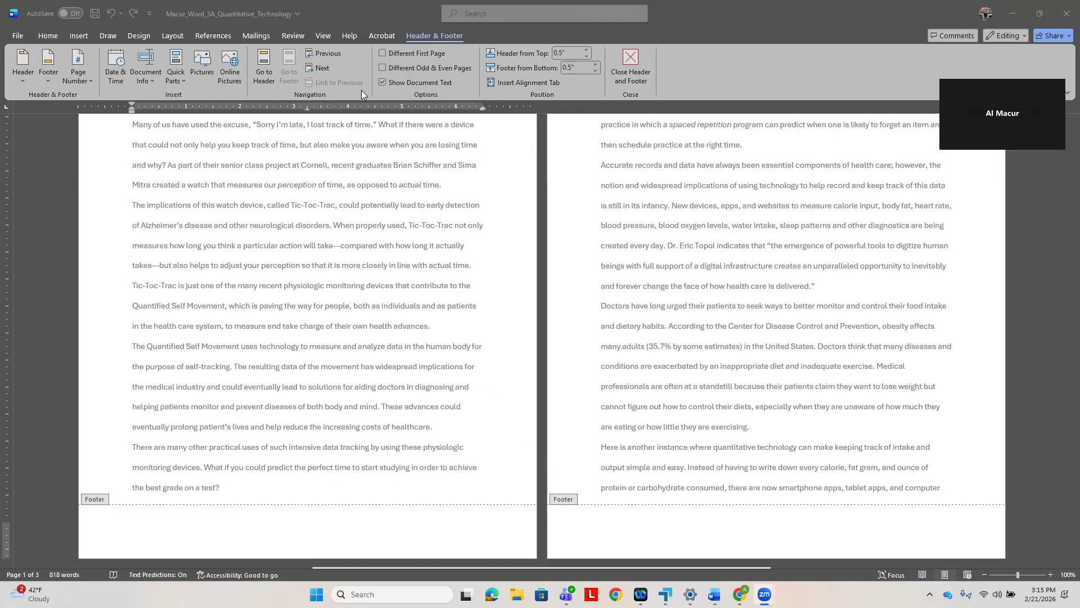
- Insert the File Name document info field into the page footer
click(147, 76)
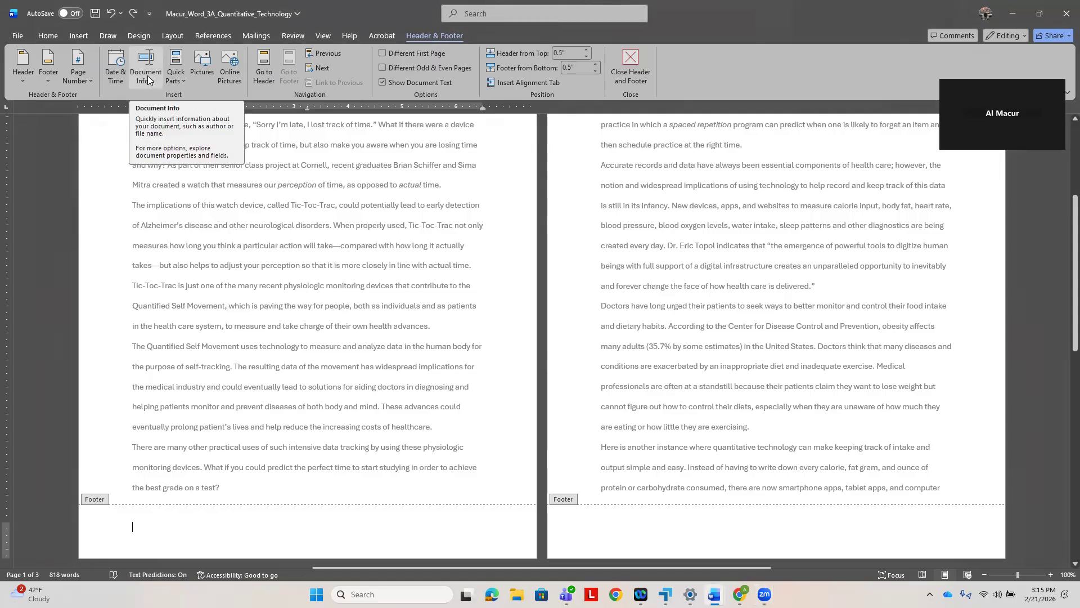
click(148, 79)
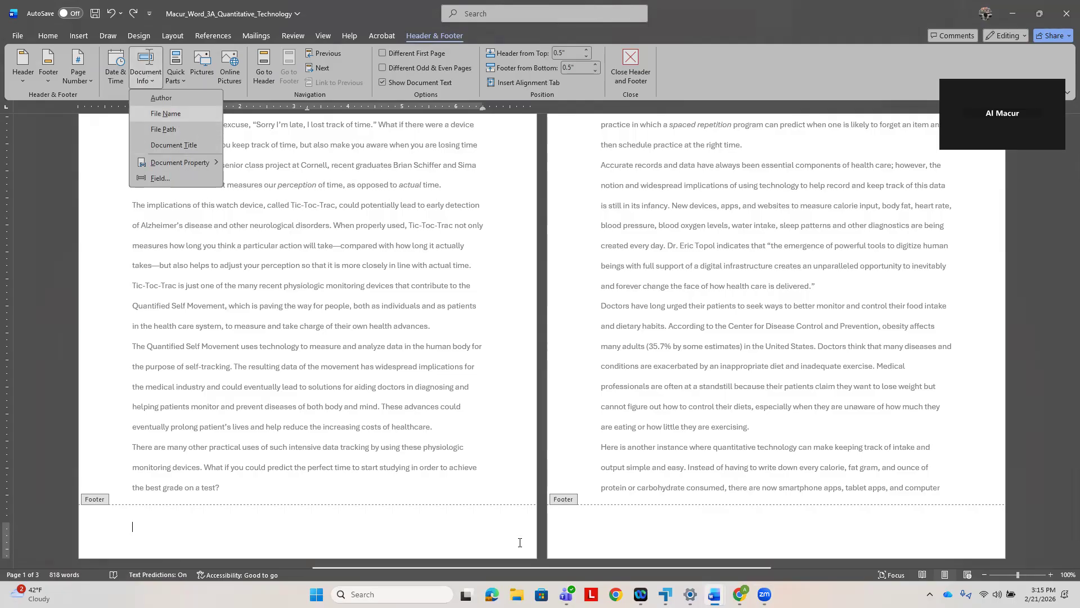
click(165, 114)
- Check step 9 in the e-textbook, then close the header and footer area and save the document
mouse_move(740, 594)
click(732, 562)
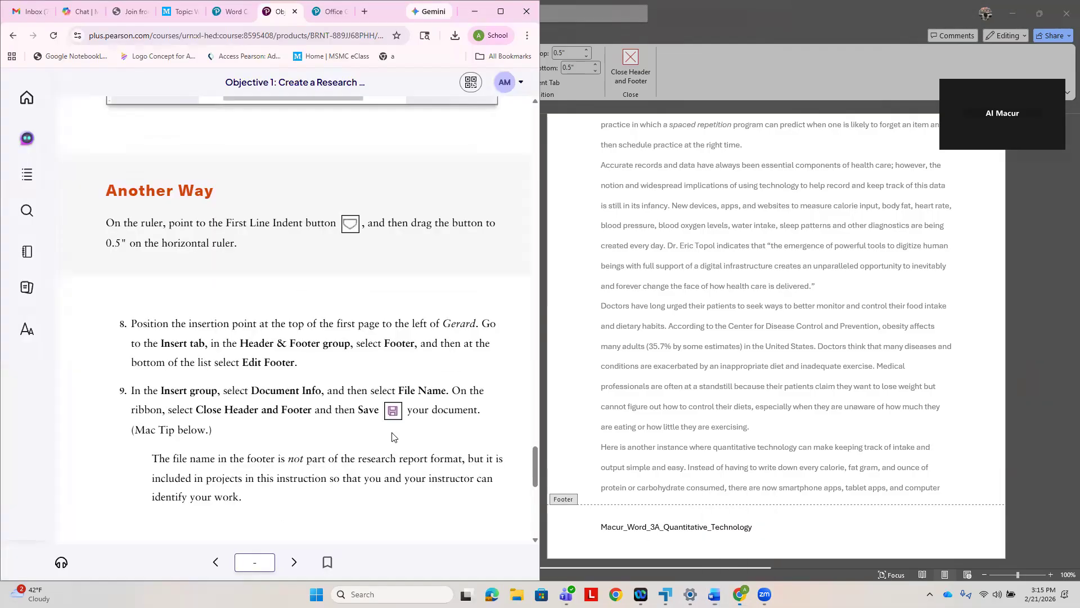
click(589, 217)
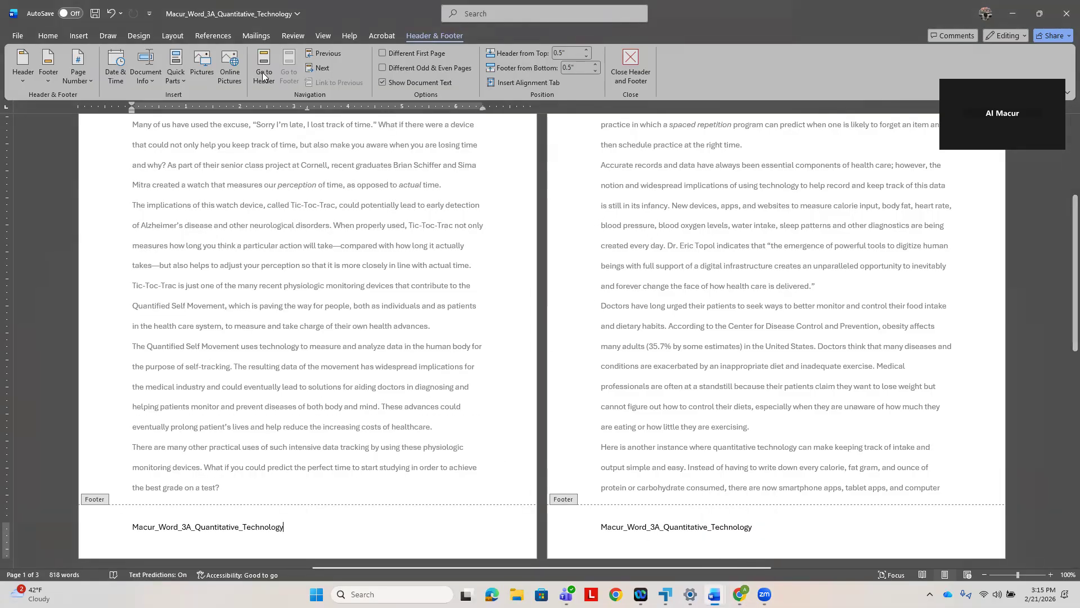
click(631, 63)
click(95, 19)
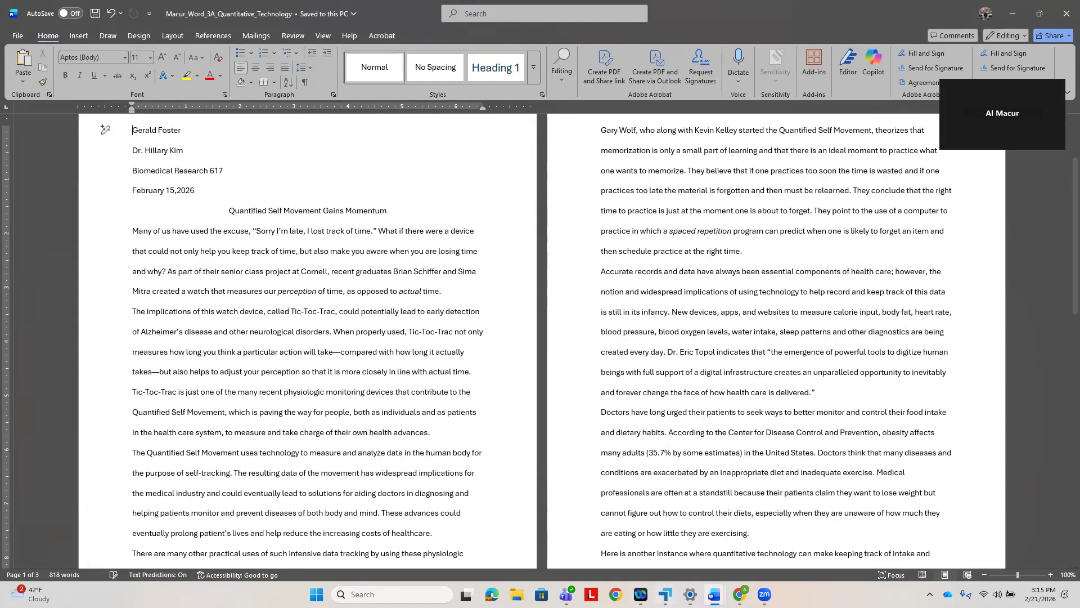
- Advance the e-textbook to Objective 2 and read the first steps of Activity 3.03: Inserting Footnotes
click(740, 595)
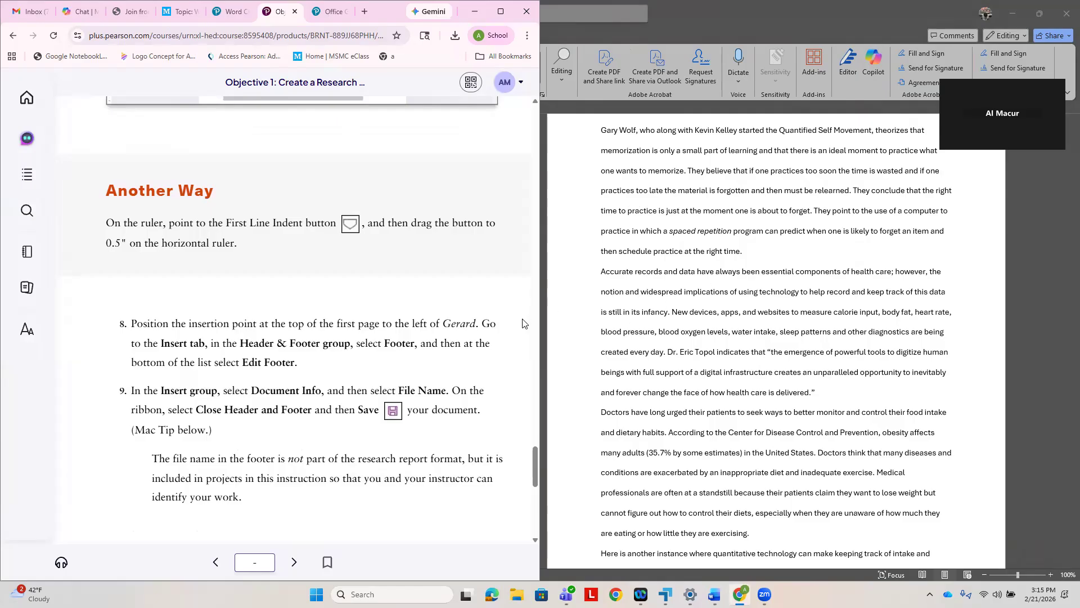
scroll(383, 410, down, 4)
scroll(361, 416, down, 5)
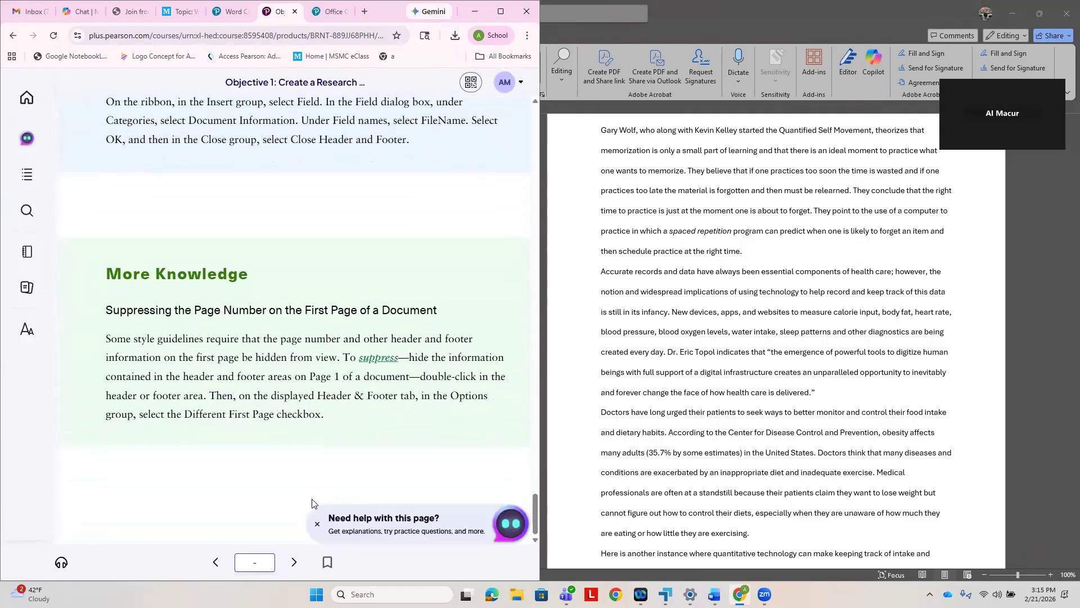
click(295, 562)
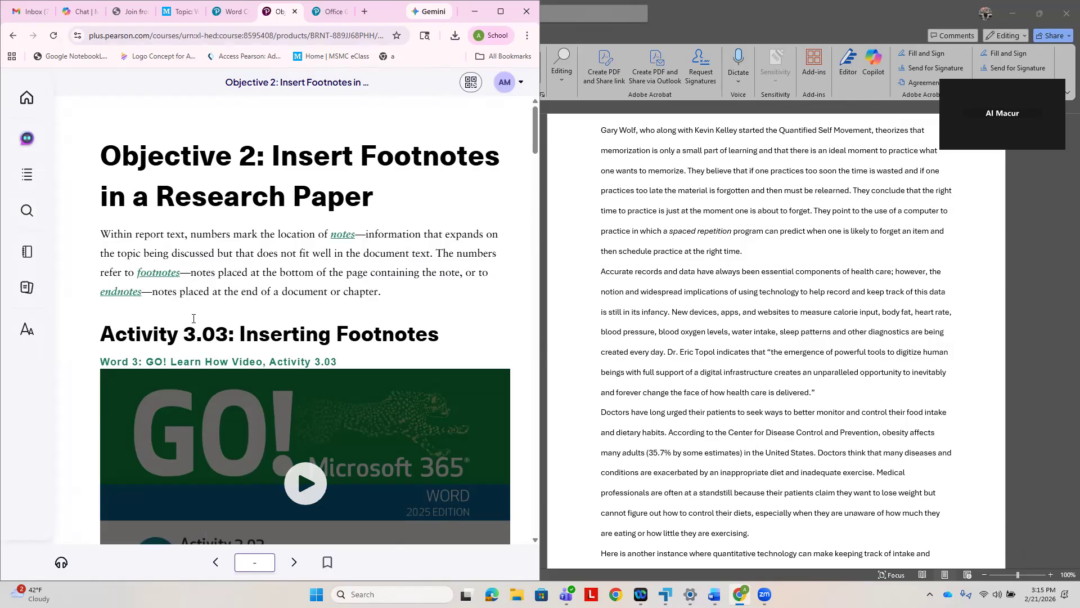
scroll(193, 319, down, 7)
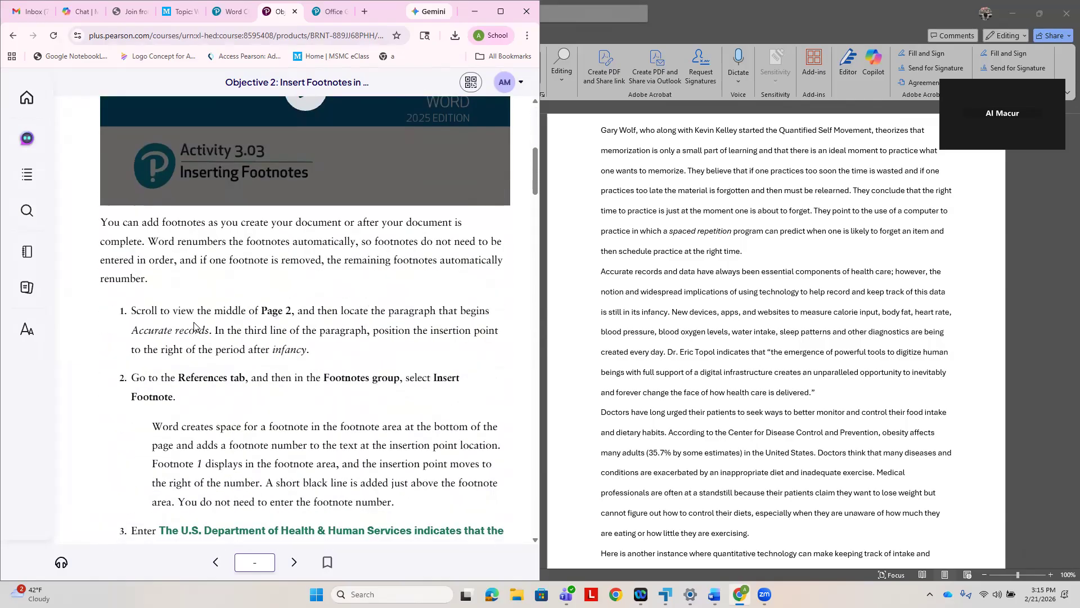
scroll(194, 327, up, 1)
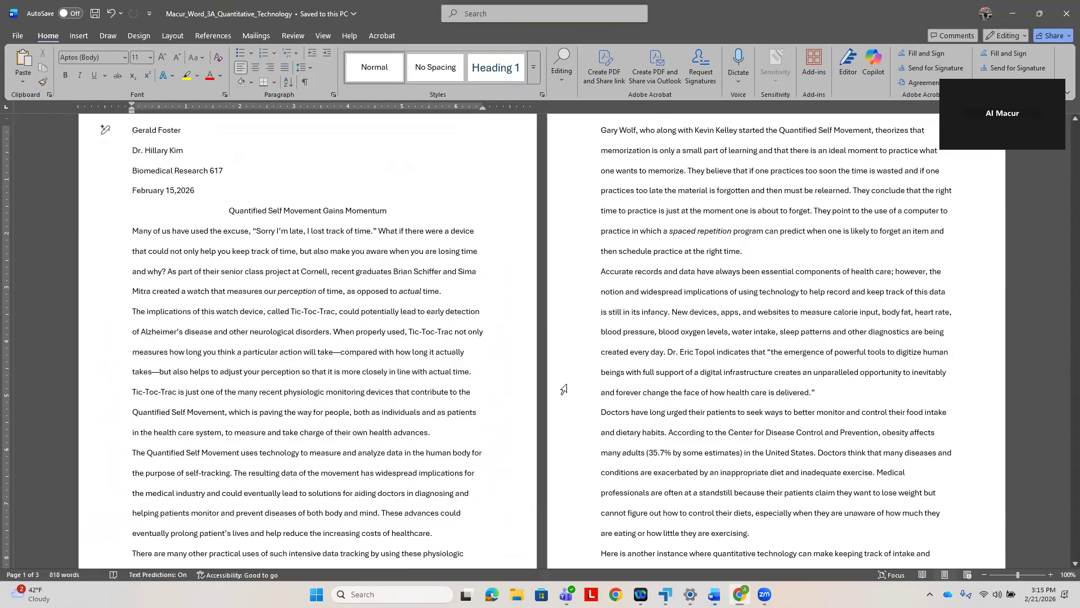
- Following step 1, place the insertion point after the period following "infancy" in the page 2 paragraph beginning "Accurate records"
click(565, 388)
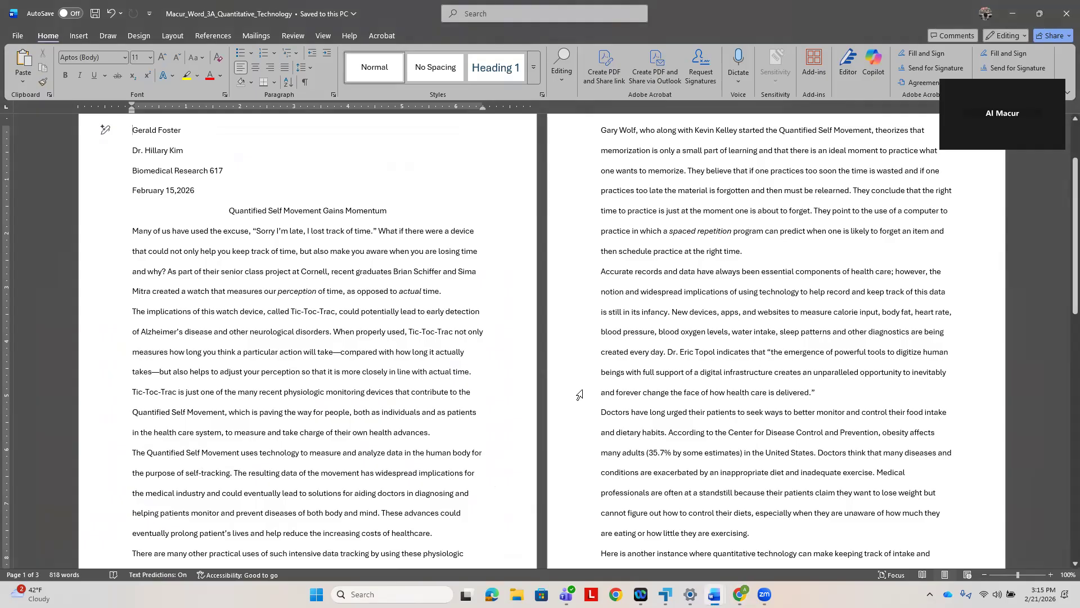
scroll(590, 354, up, 1)
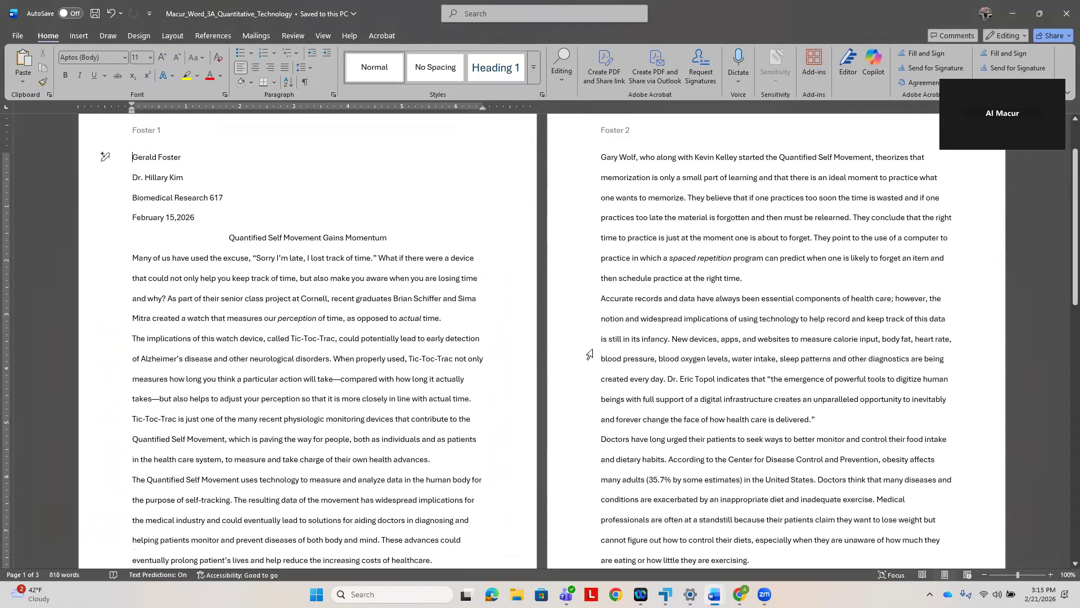
click(602, 298)
click(740, 594)
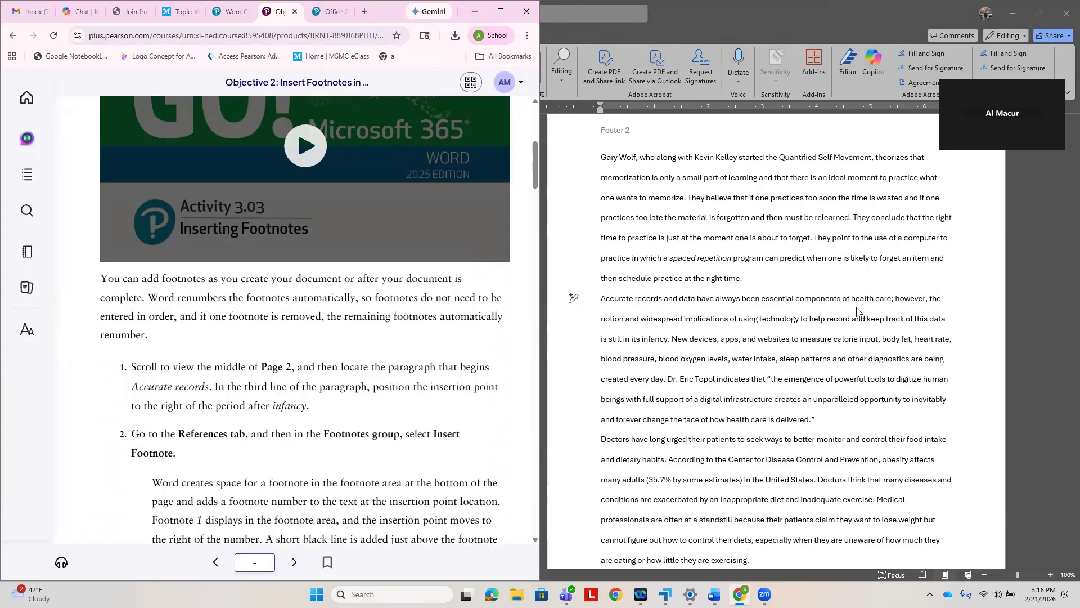
click(673, 340)
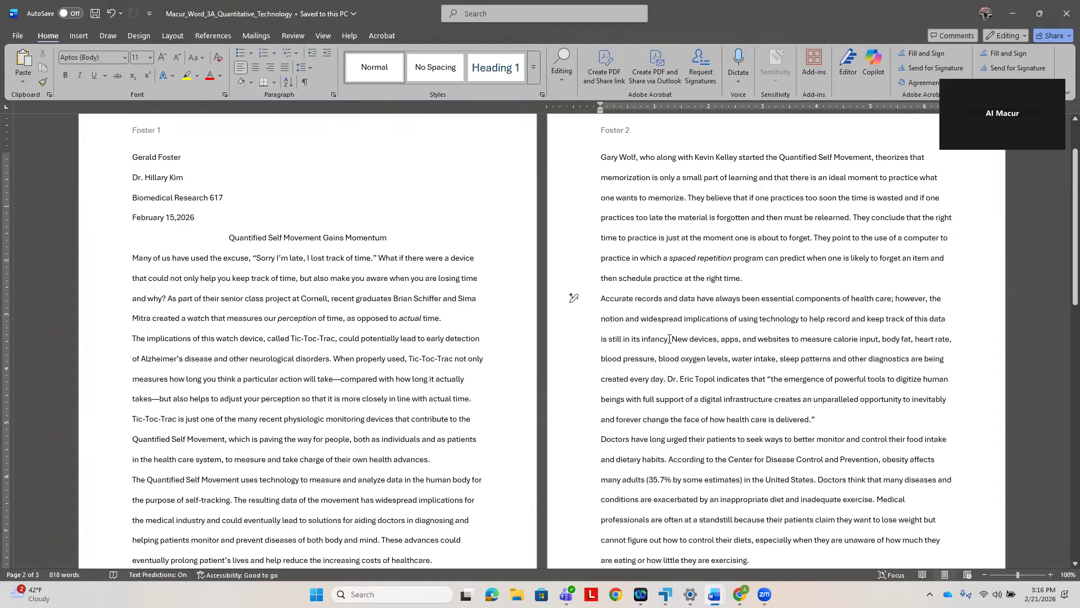
click(671, 339)
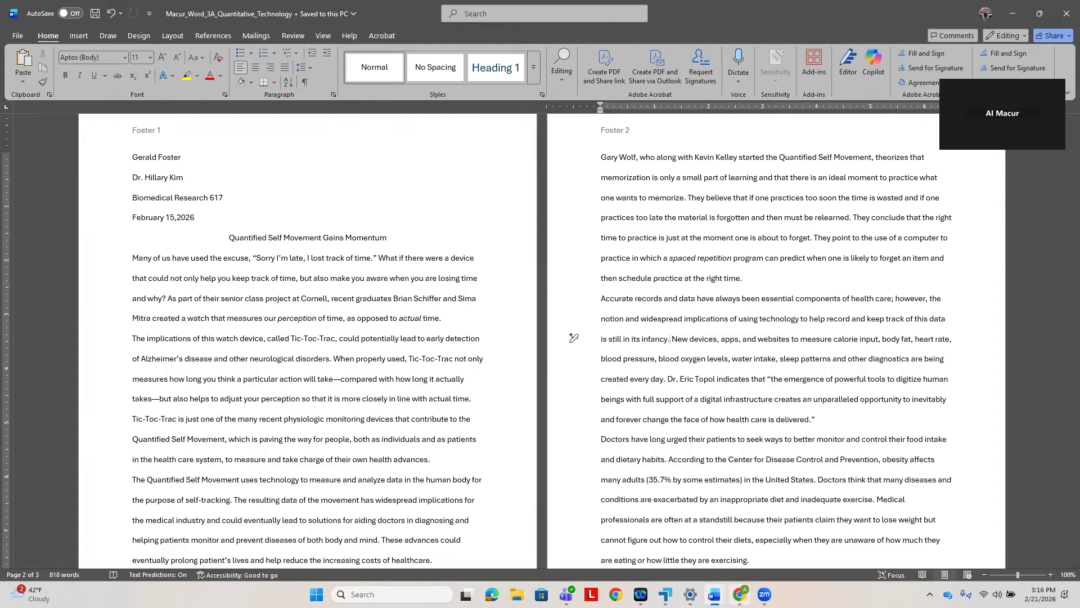
- Check step 2 in the e-textbook and insert a footnote after the "infancy" sentence
click(740, 595)
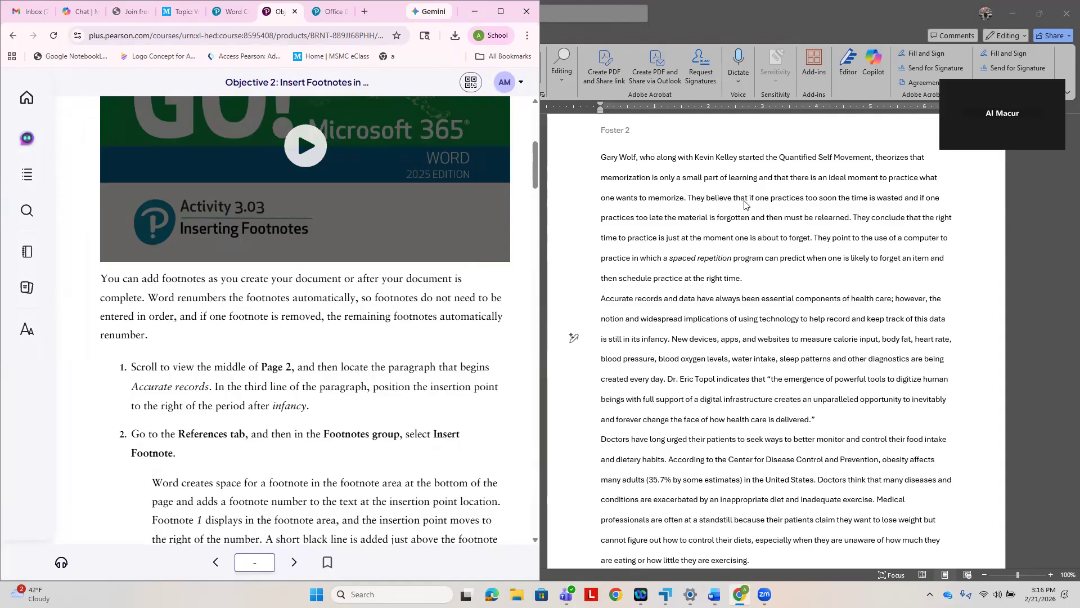
click(736, 24)
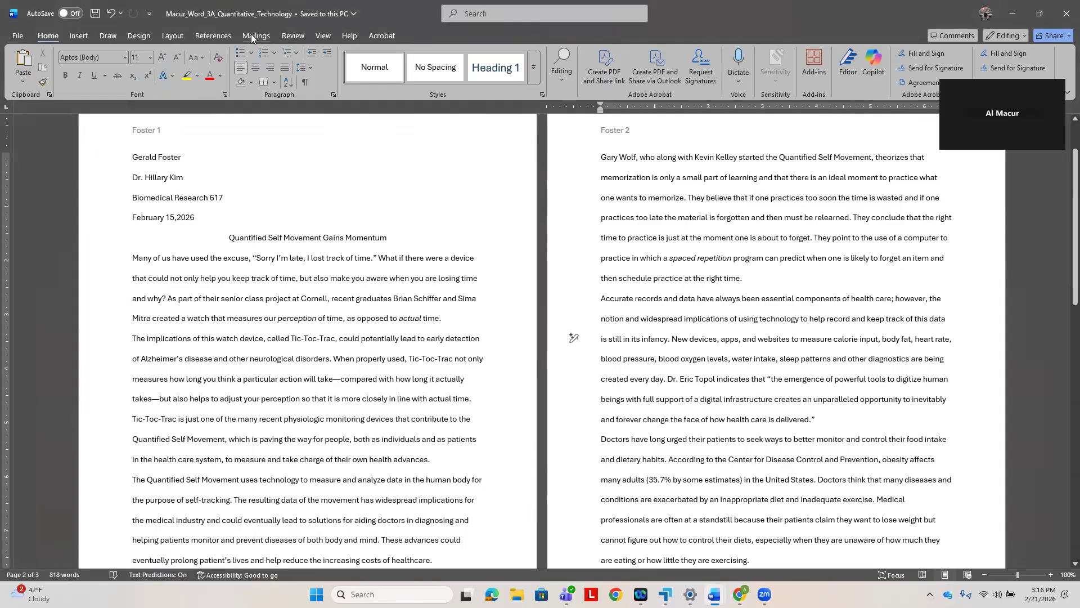
click(203, 41)
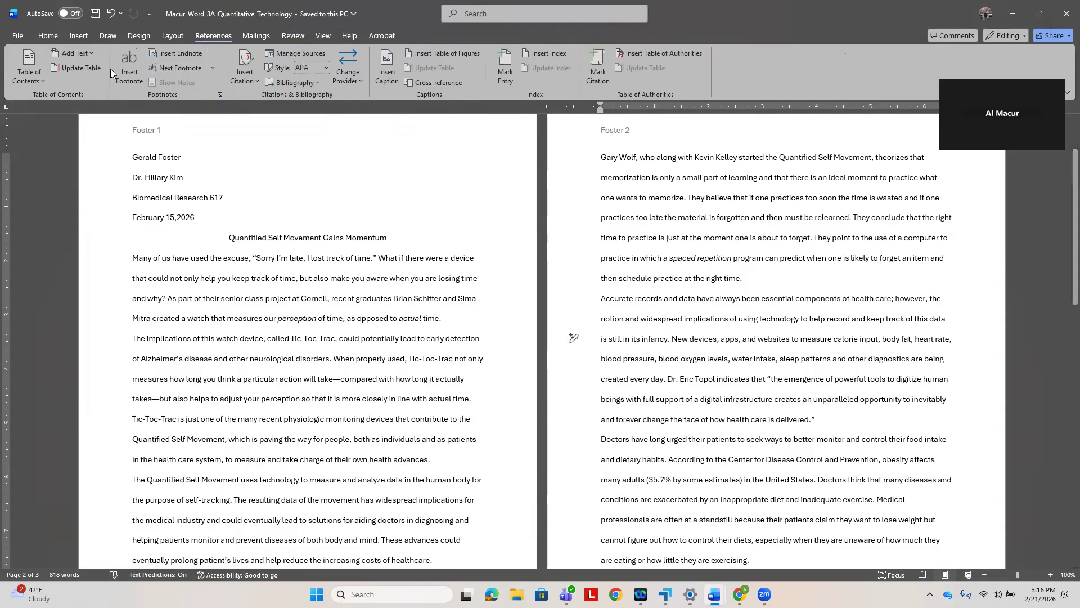
click(128, 66)
- Read step 3's footnote text in the e-textbook and place the insertion point in the empty footnote 1 on page 2
mouse_move(740, 594)
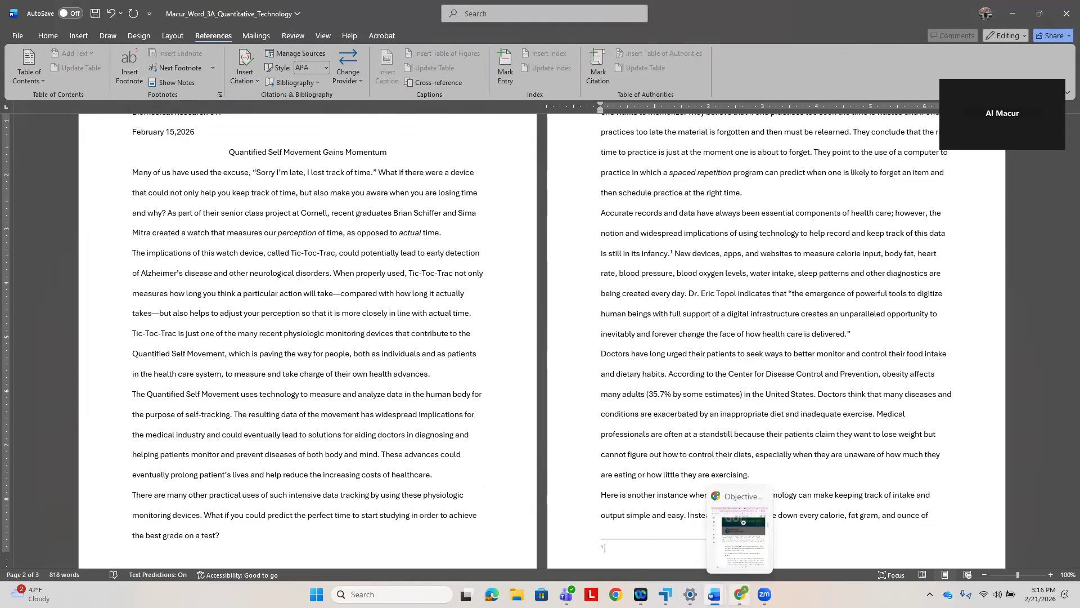
click(739, 594)
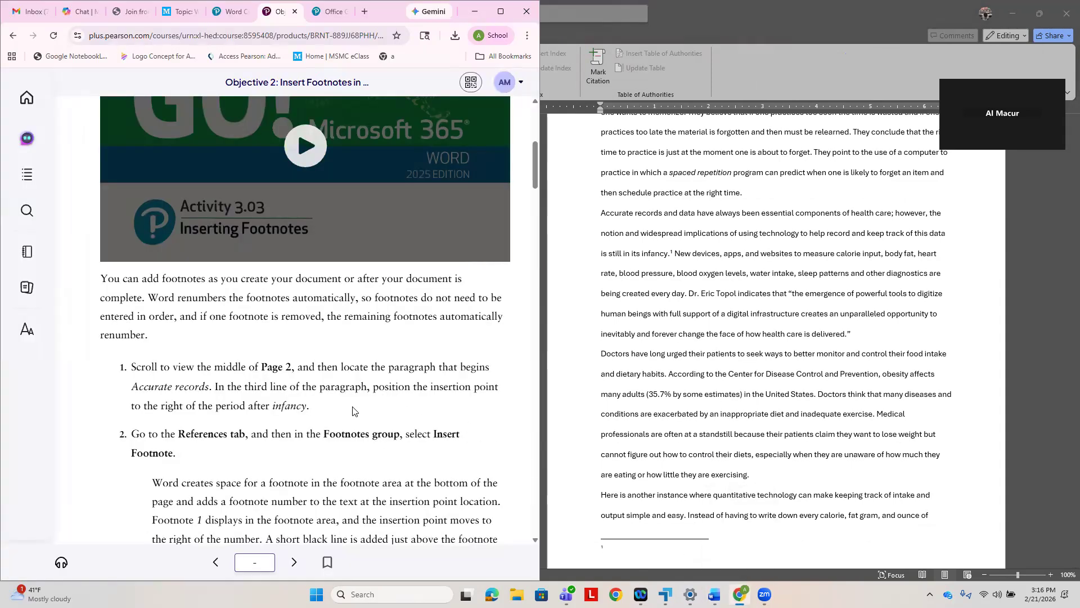
scroll(349, 412, down, 4)
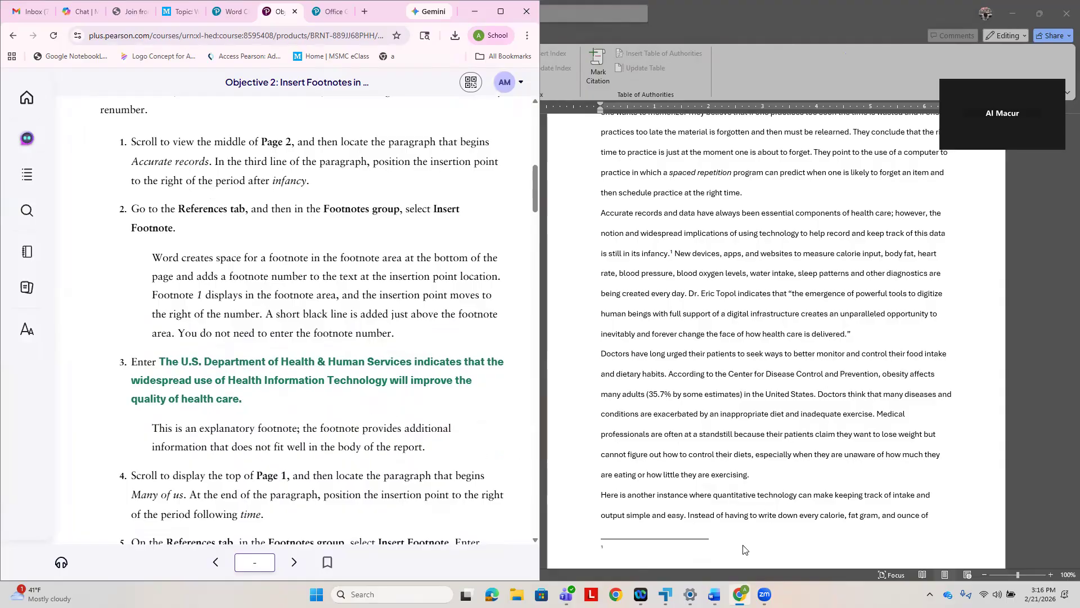
scroll(786, 549, up, 3)
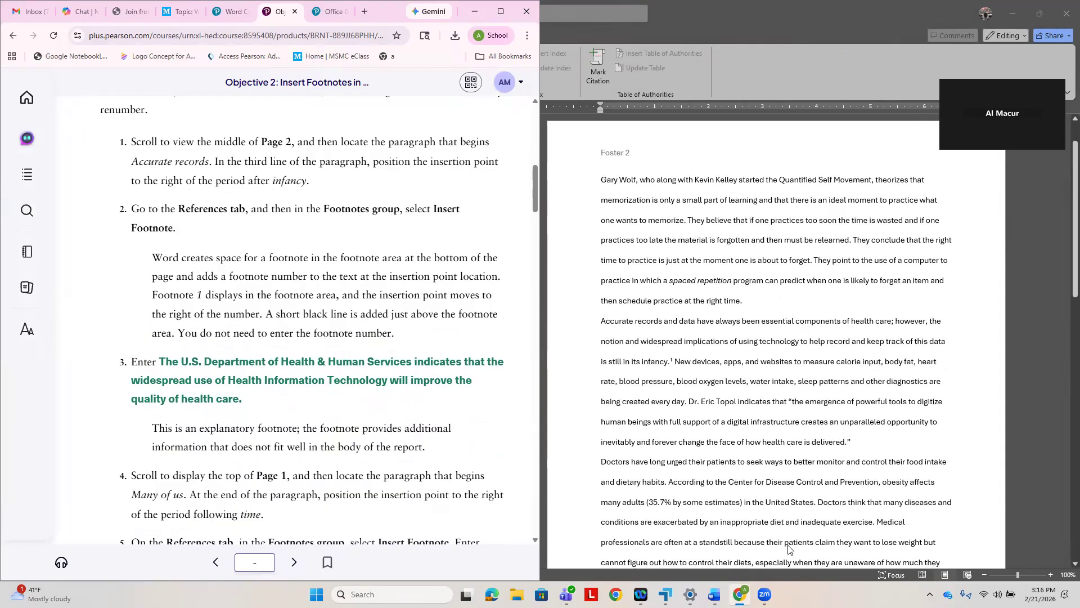
scroll(788, 546, down, 4)
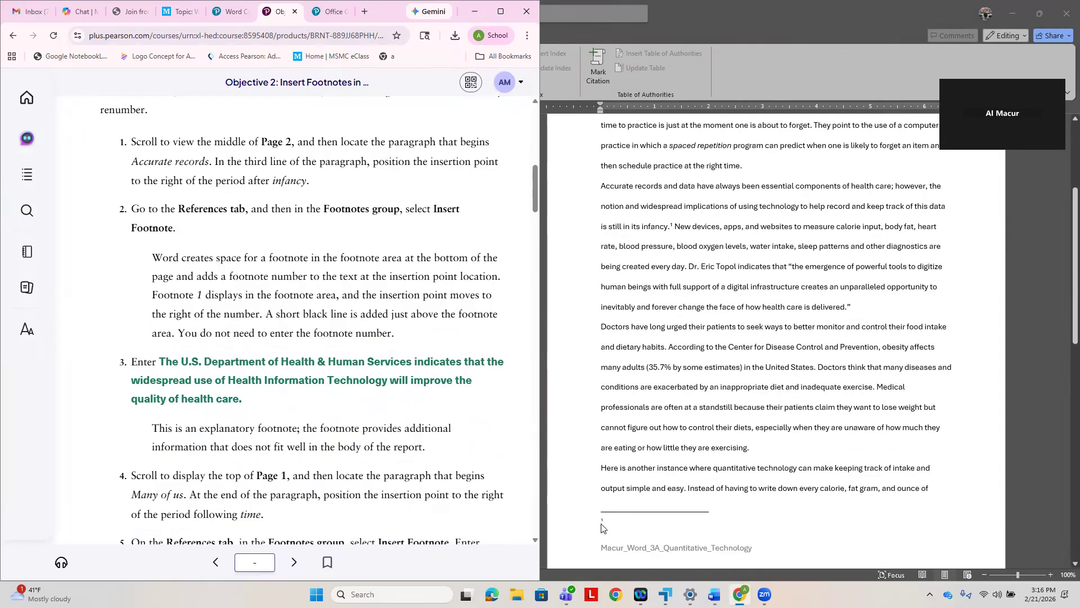
click(615, 520)
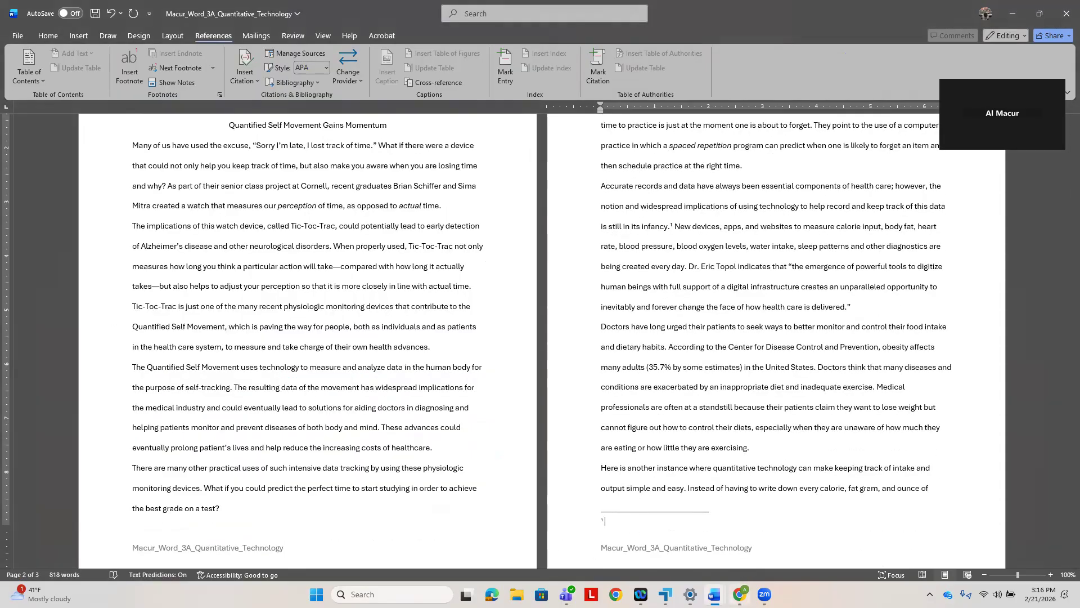
click(740, 594)
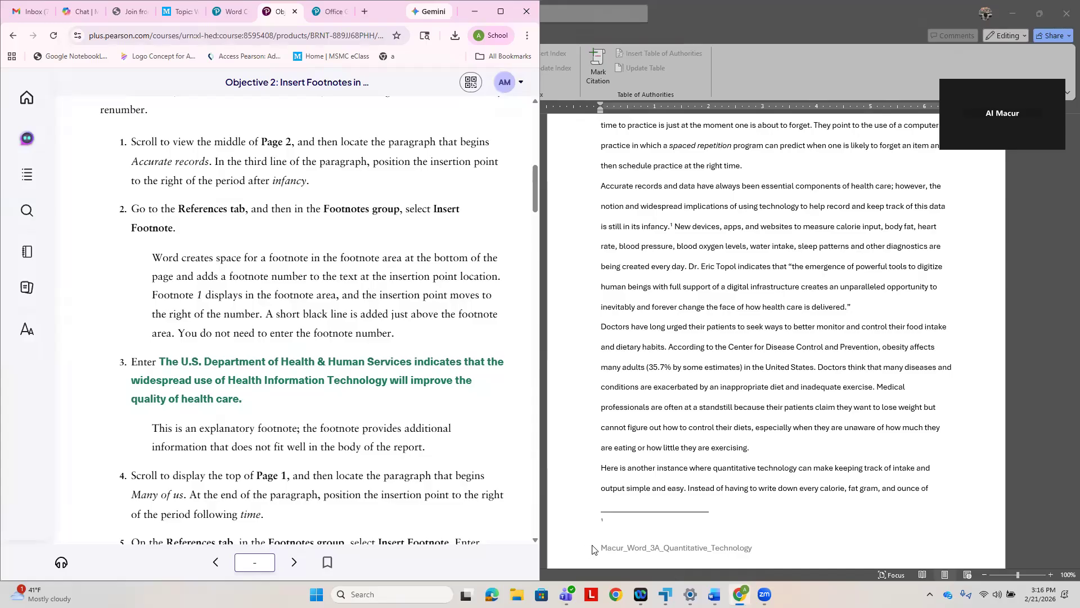
click(613, 521)
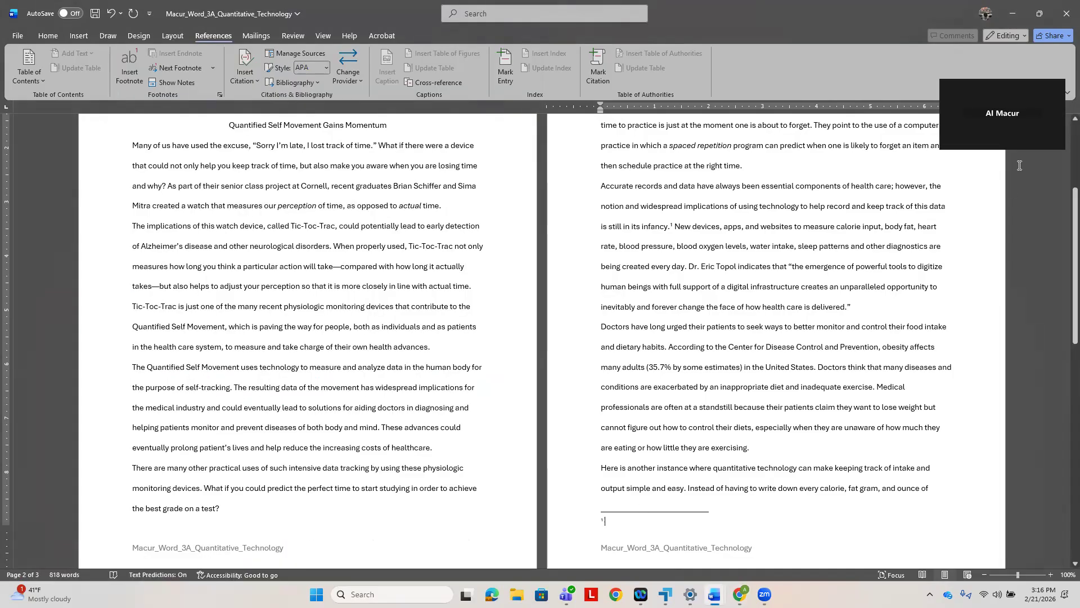
- Arrange the Word window side by side with the e-textbook and display the empty footnote at the end of page 2
click(1040, 14)
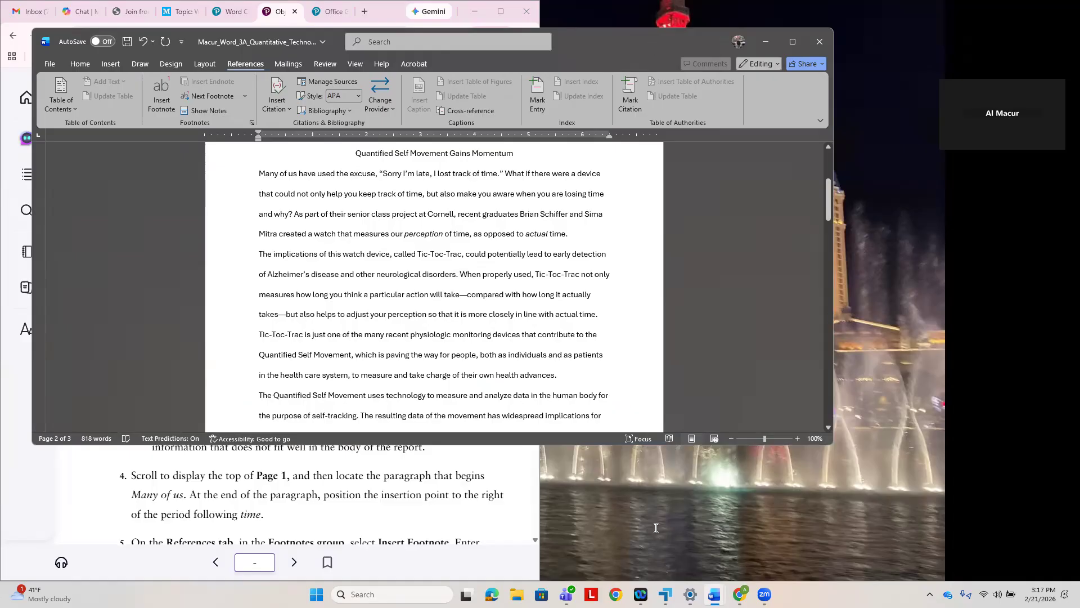
key(super+Right)
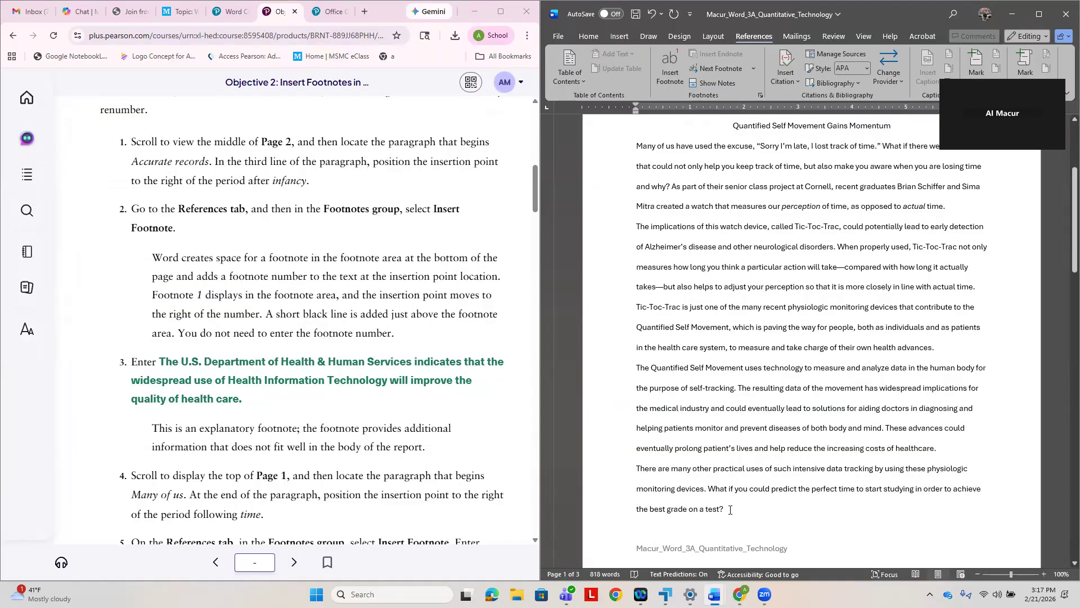
scroll(726, 512, down, 1)
scroll(709, 521, up, 3)
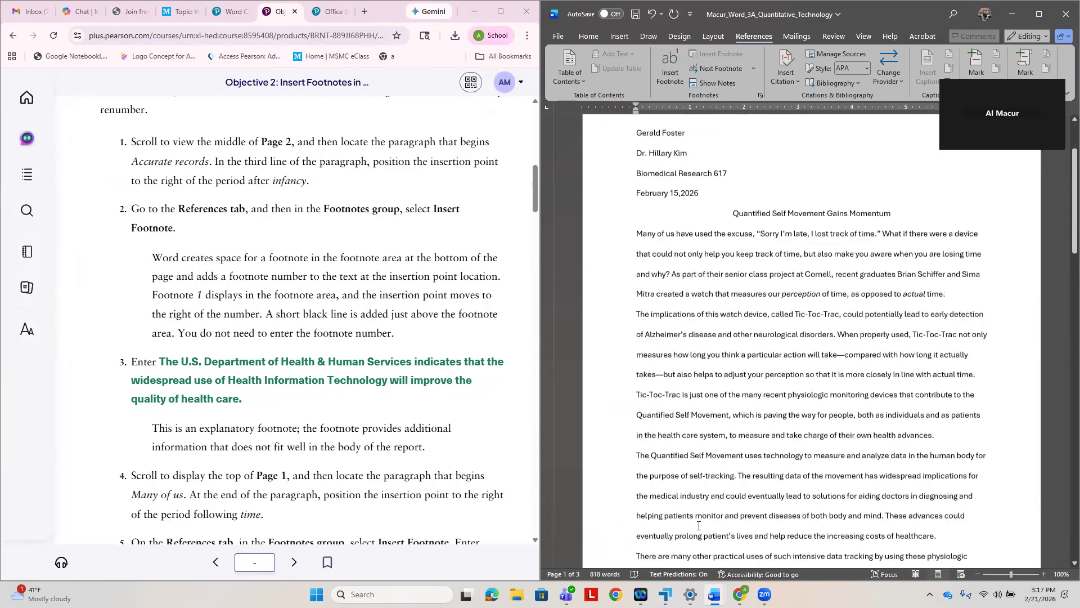
scroll(698, 525, down, 15)
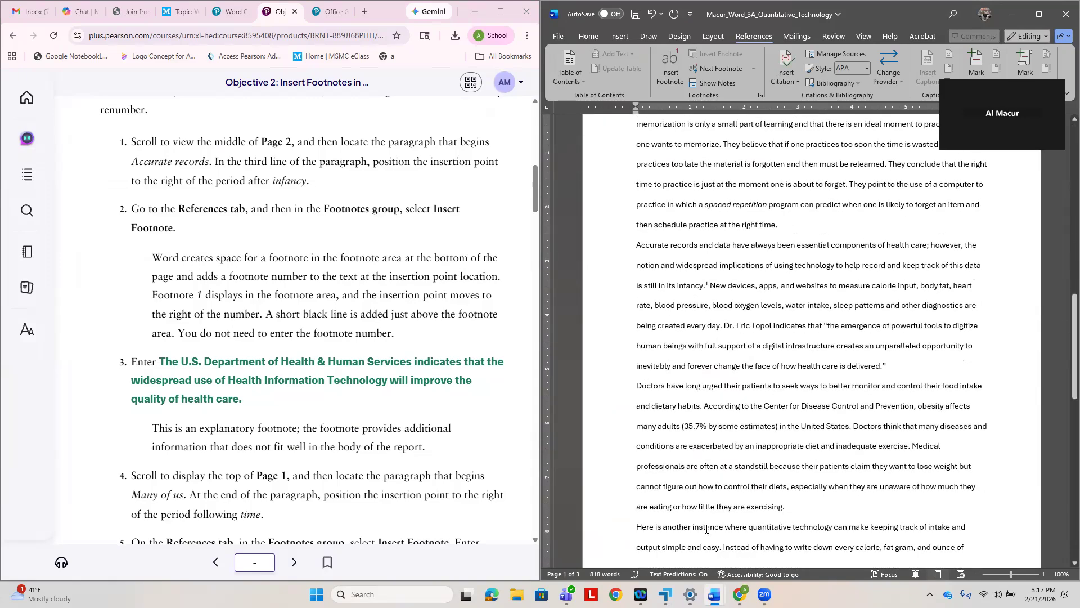
scroll(706, 529, down, 2)
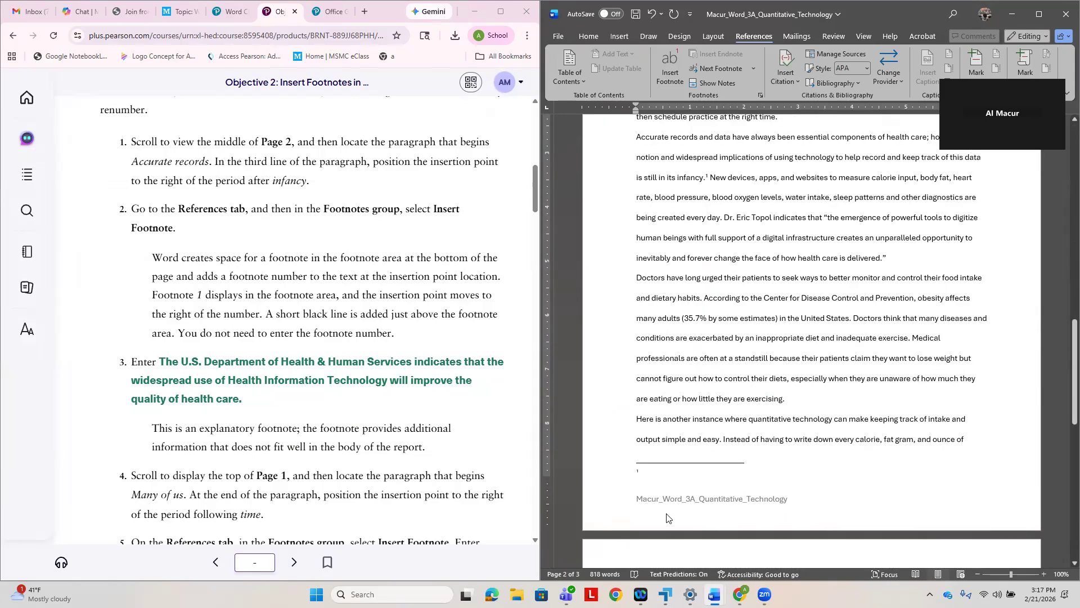
- Enter "Thew U.S. Department of Health & Human Services indicates that the widespread use of Health Information Technology will improve the quality of health care." as footnote 1
text(Thew )
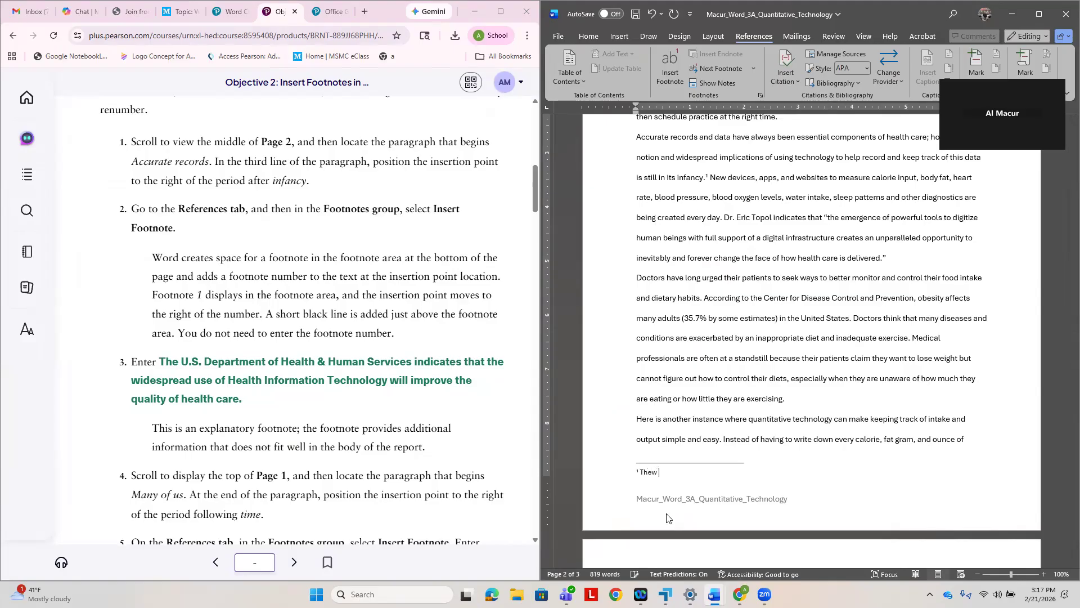
text(U.A)
key(BackSpace)
text(a)
text(S)
text(. Depar)
text(tment of H)
text(ealth)
text( &)
text( Human )
text(Serv)
text(ices indica)
text(tes th)
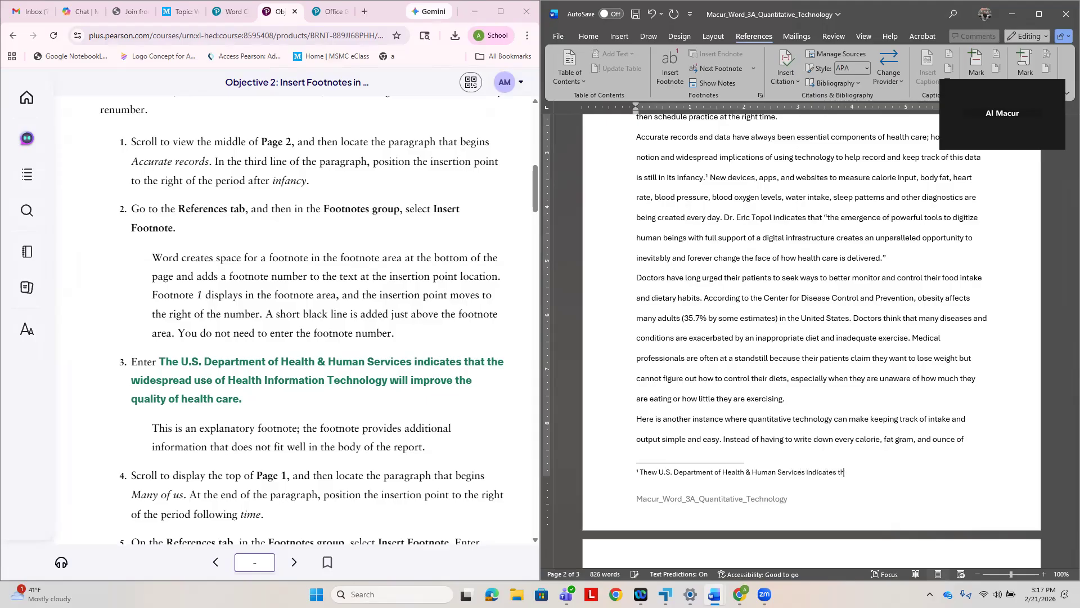
text(at the widespread)
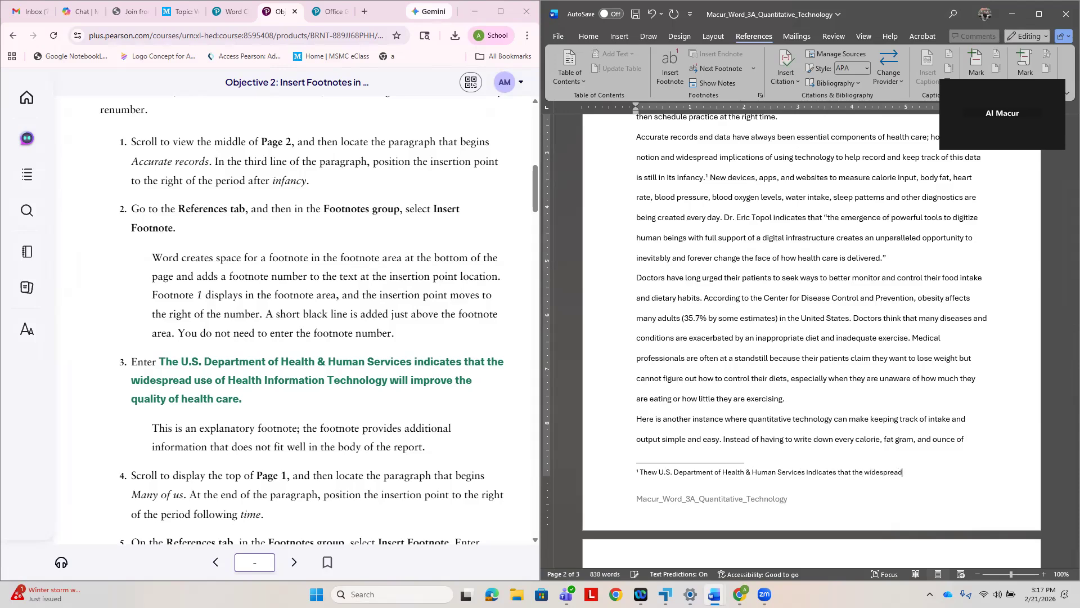
text( use of H)
text(ealth Infor)
text(mation Te)
text(chno)
text(l)
text(o)
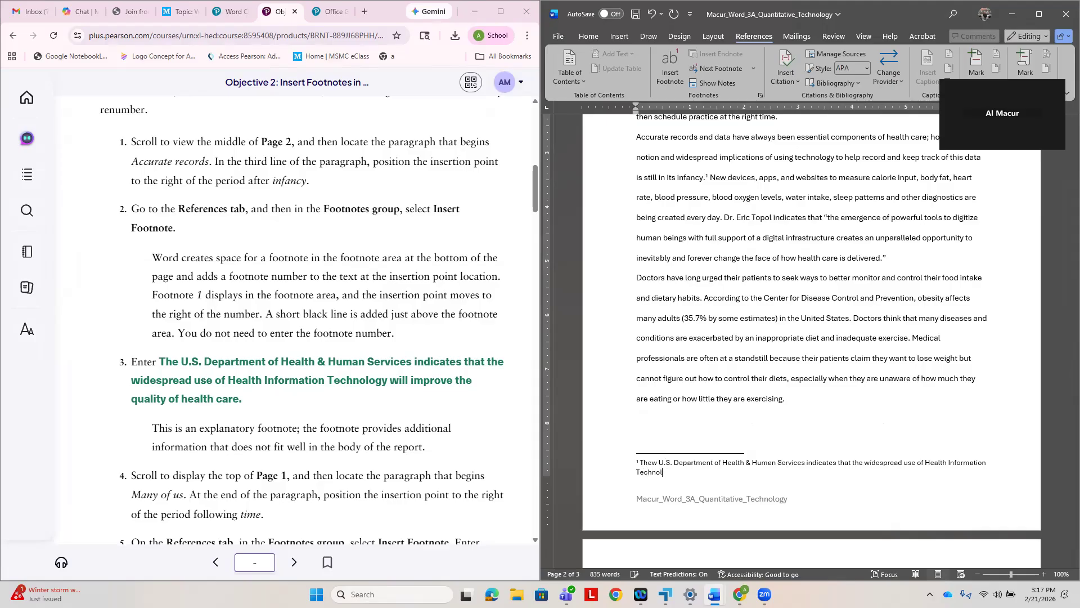
text(gy will improve the quality of health care.)
- Following steps 4 and 5, insert a footnote after the period following "time" ending the "Many of us" paragraph on page 1
scroll(826, 412, up, 8)
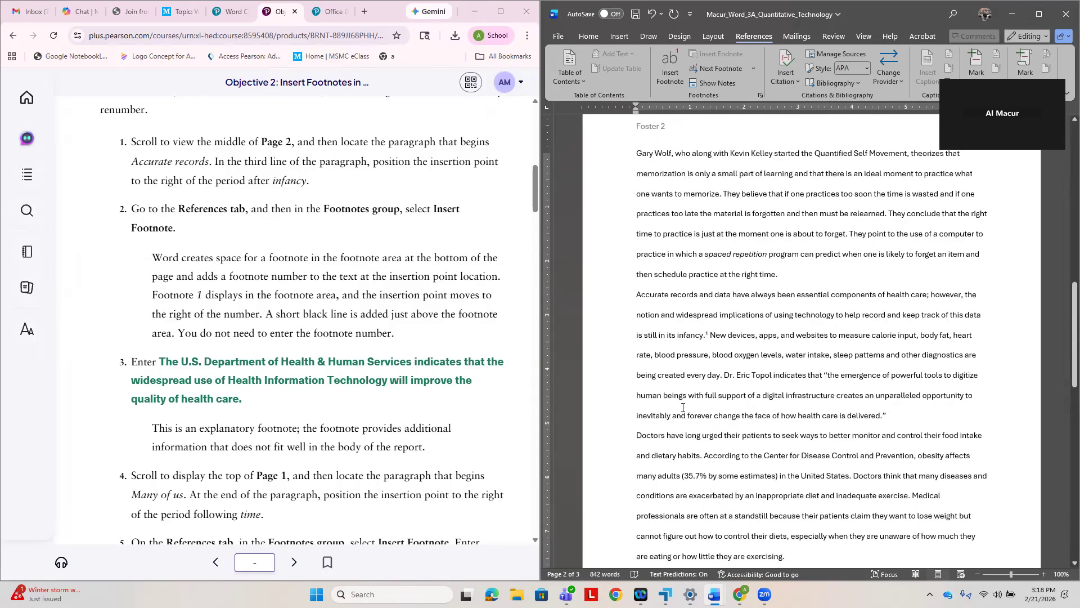
scroll(680, 407, up, 7)
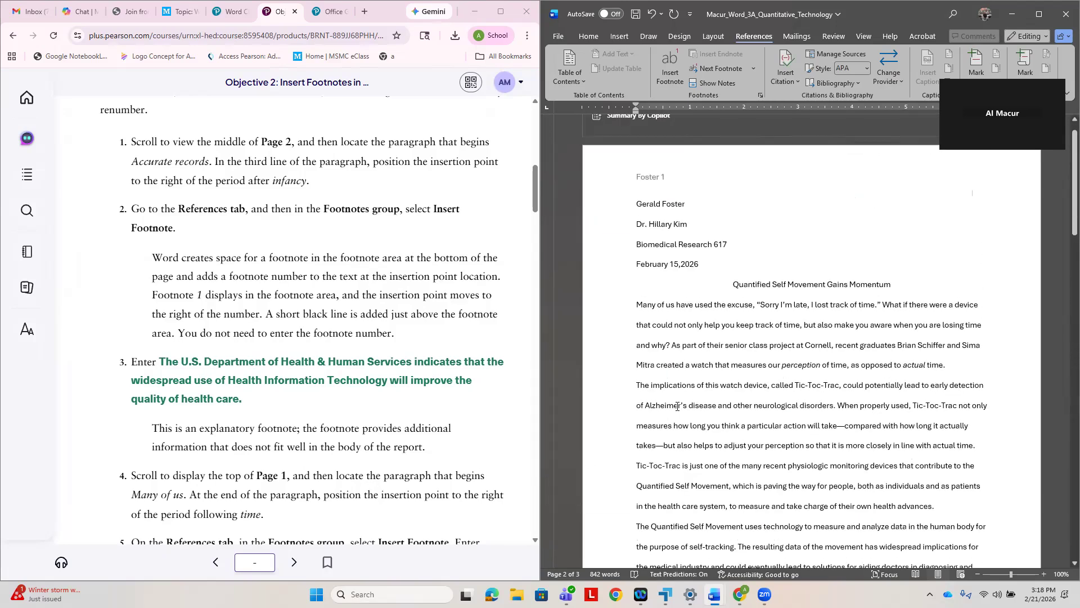
scroll(678, 406, down, 1)
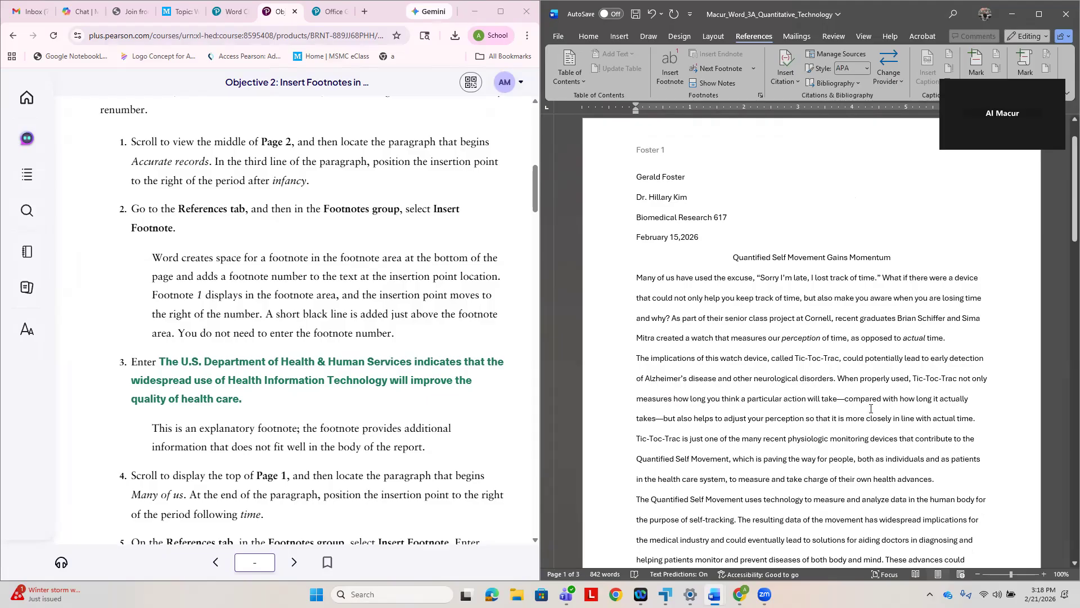
scroll(854, 398, down, 5)
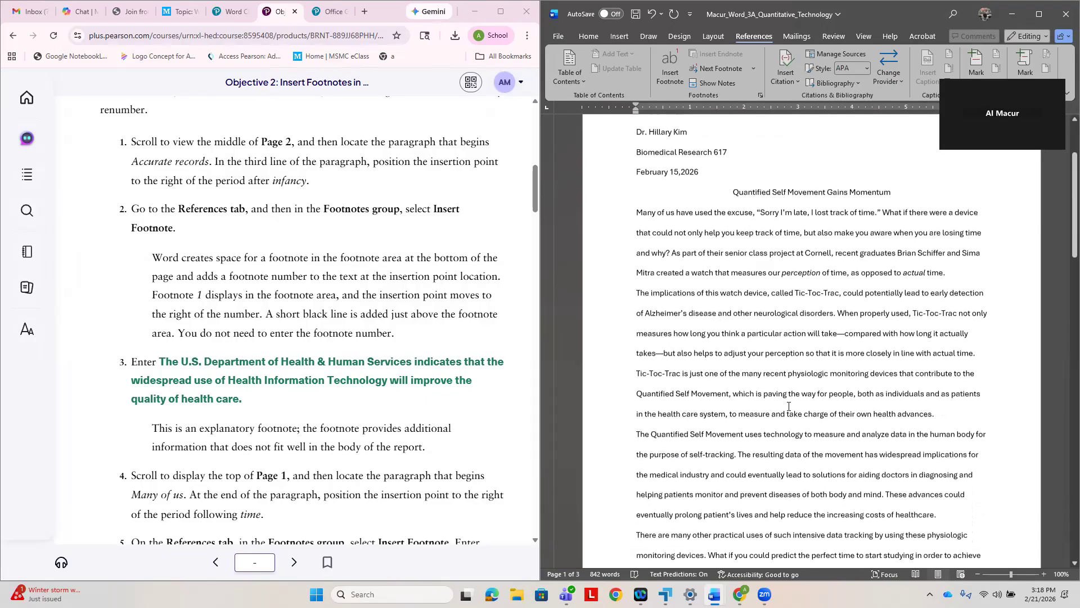
scroll(795, 409, down, 1)
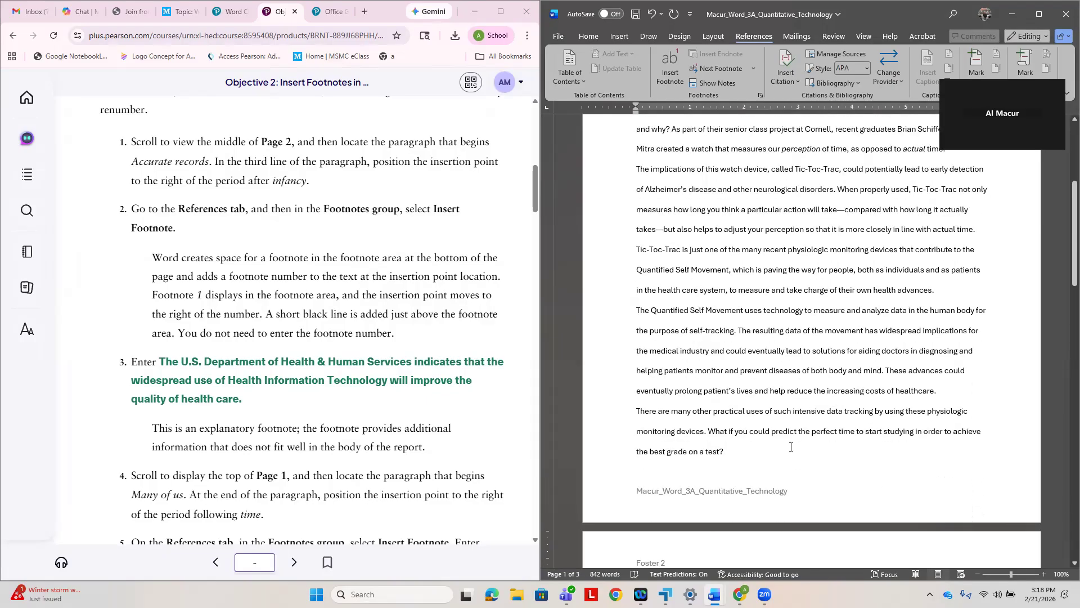
scroll(794, 447, down, 5)
scroll(799, 448, up, 5)
scroll(800, 448, up, 6)
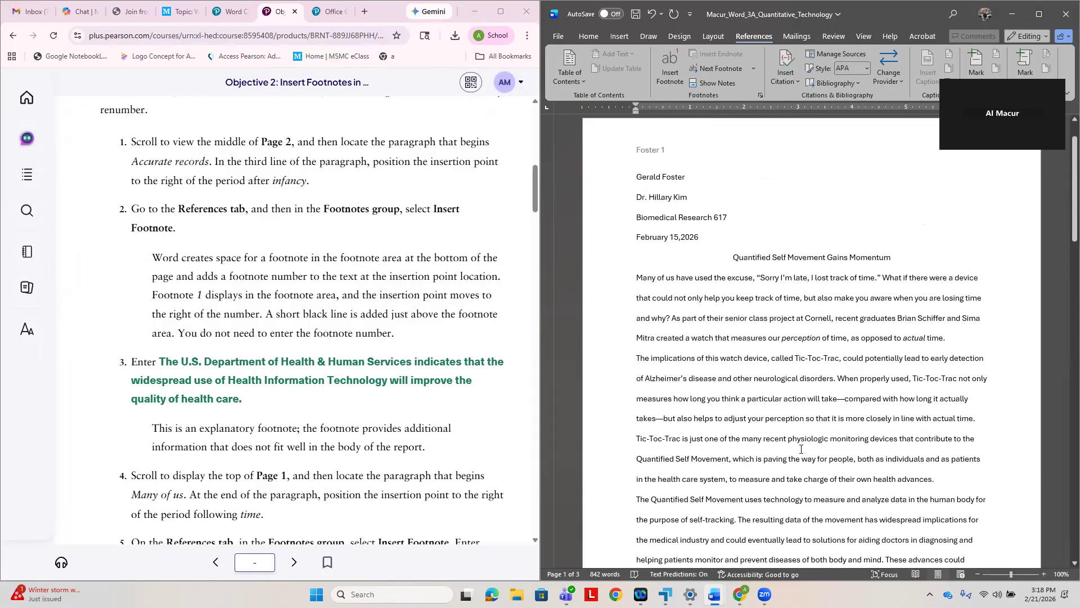
click(945, 340)
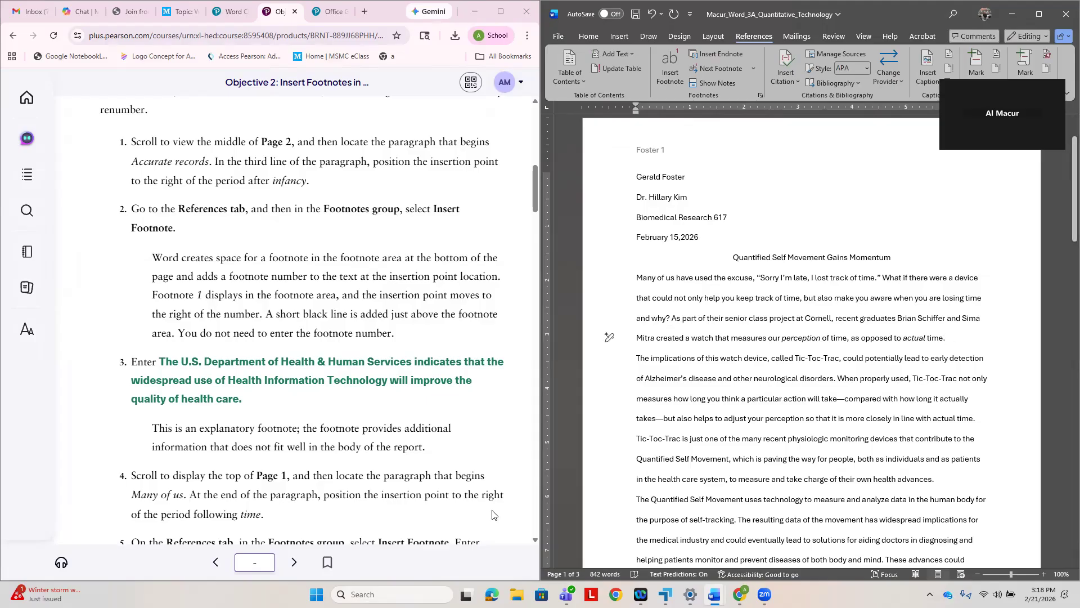
scroll(376, 450, down, 2)
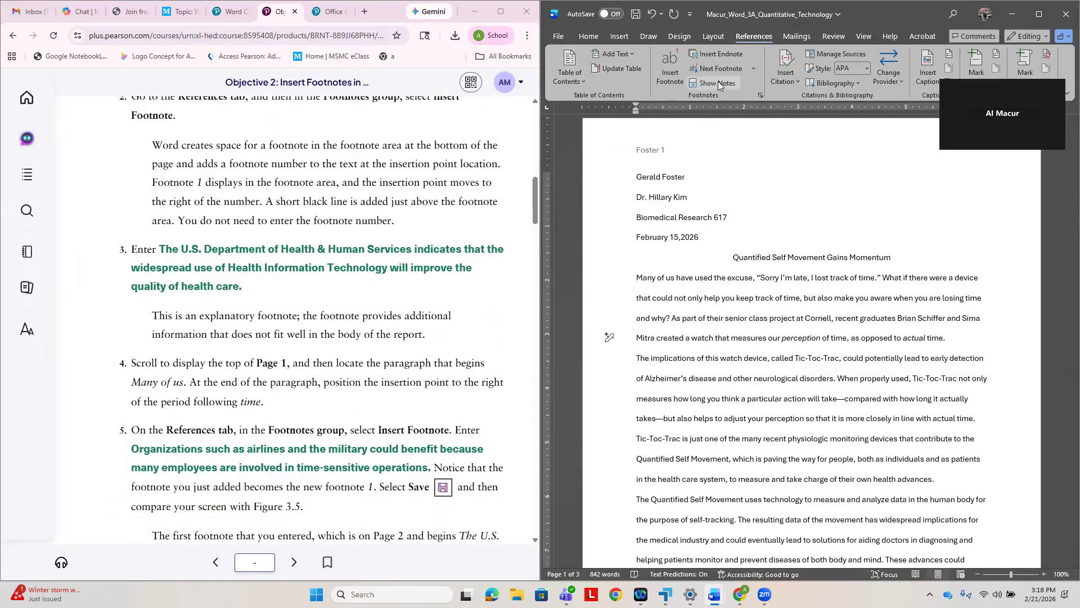
click(669, 76)
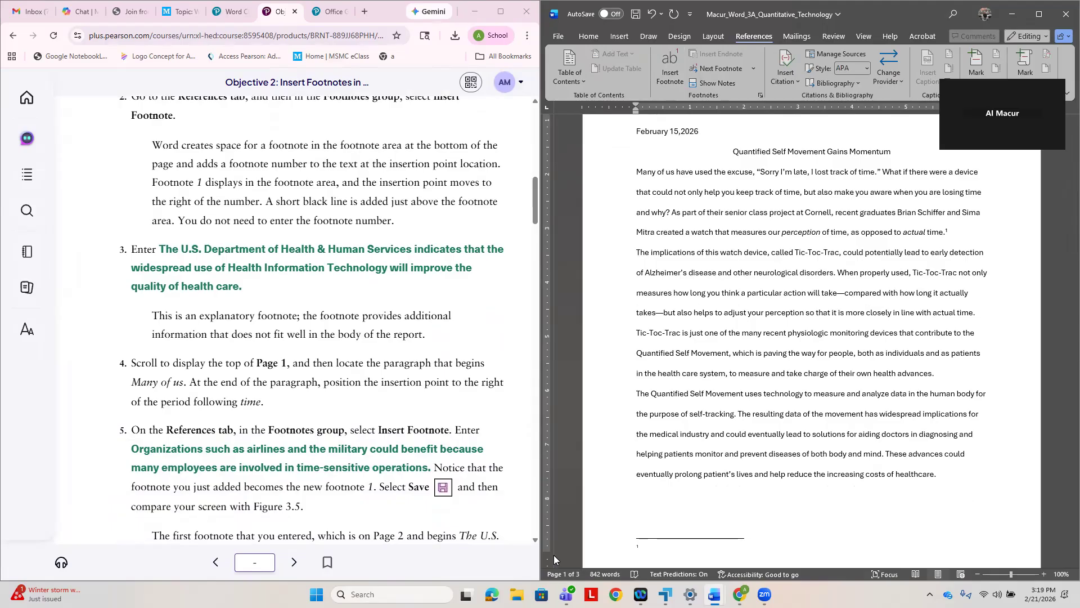
- Enter "Organizations such as airlines and the military could benefit because many employees are involved in time-sensitive operation." as the page 1 footnote and save the document
text(Organizations such as airlines and the militar)
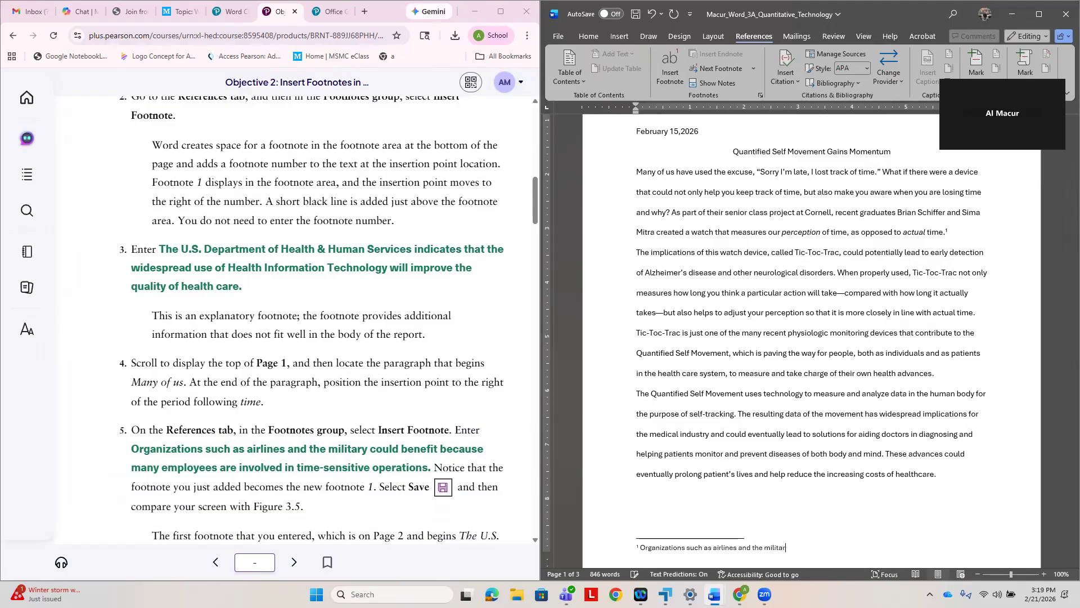
text(y could benefit because many employees are involved in time-sen)
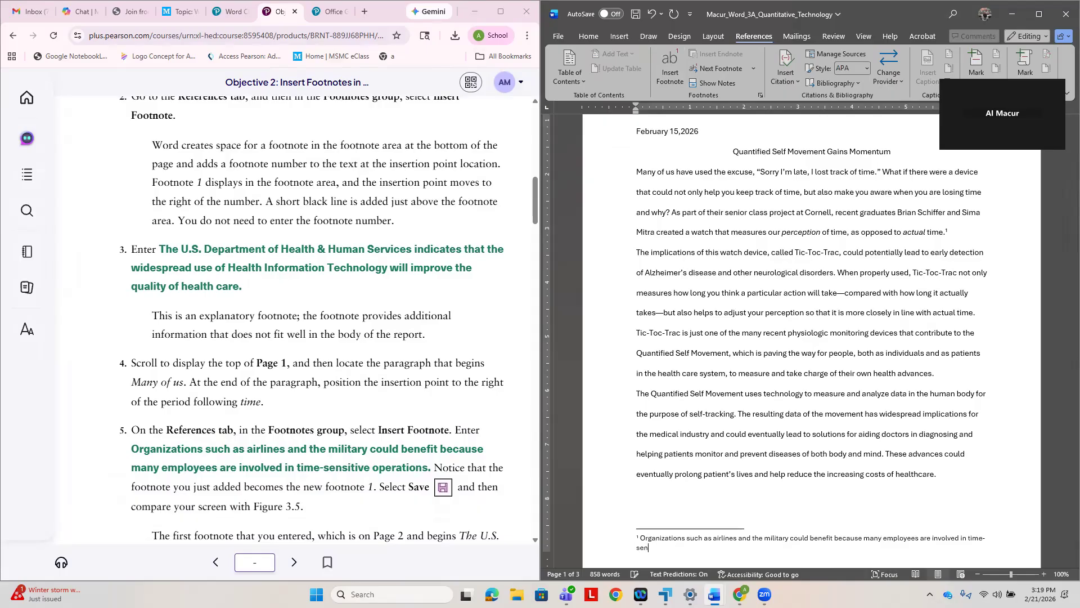
text(sitive operation)
click(637, 19)
- Review the rest of step 5 in the e-textbook and correct "Thew" to "The" in footnote 2 on page 2
scroll(325, 421, down, 1)
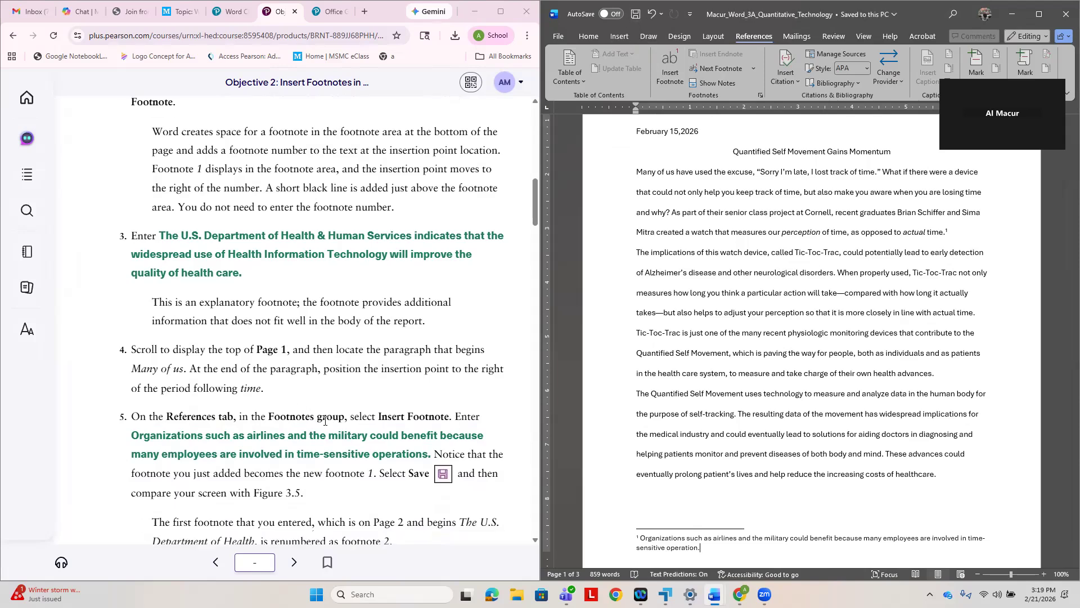
scroll(325, 421, down, 5)
scroll(781, 407, down, 1)
scroll(782, 407, down, 10)
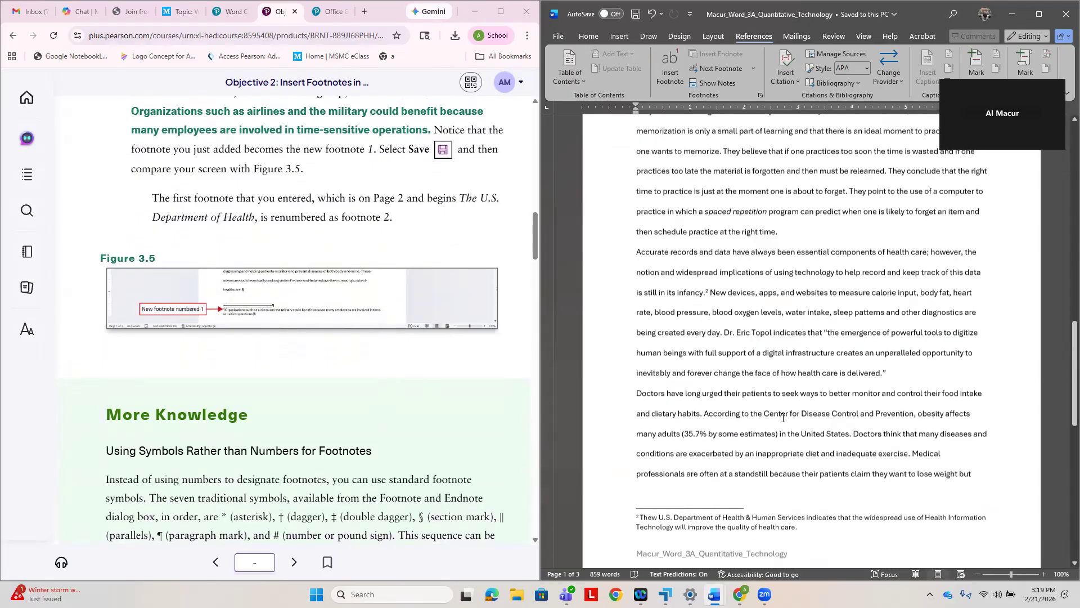
scroll(782, 416, down, 2)
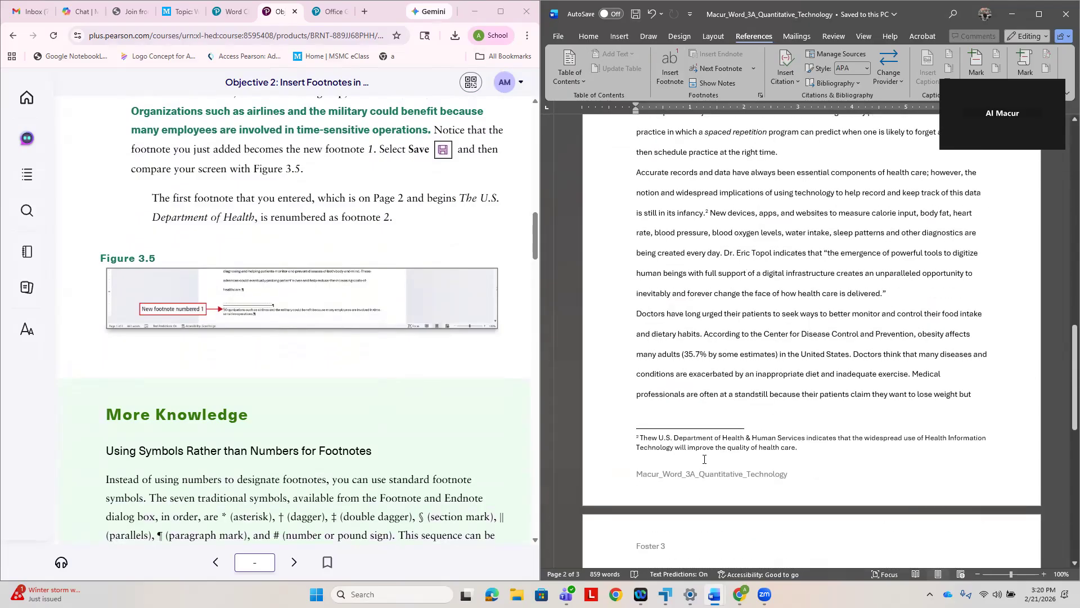
click(658, 438)
key(BackSpace)
click(673, 438)
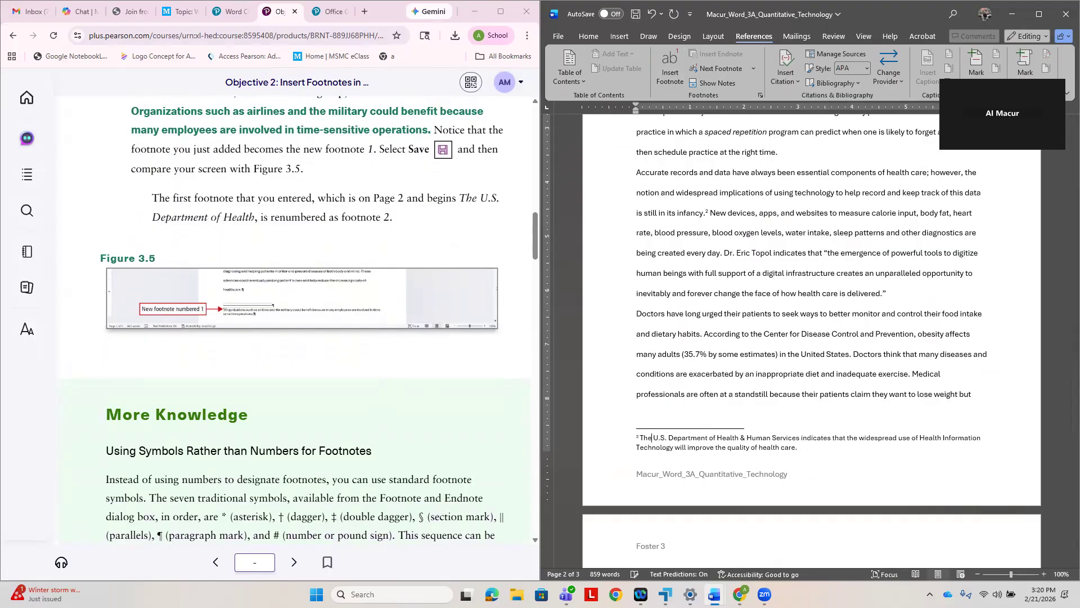
- Read up to step 1 of Activity 3.04 in the e-textbook and place the insertion point at the end of footnote 1
click(426, 369)
scroll(427, 368, down, 5)
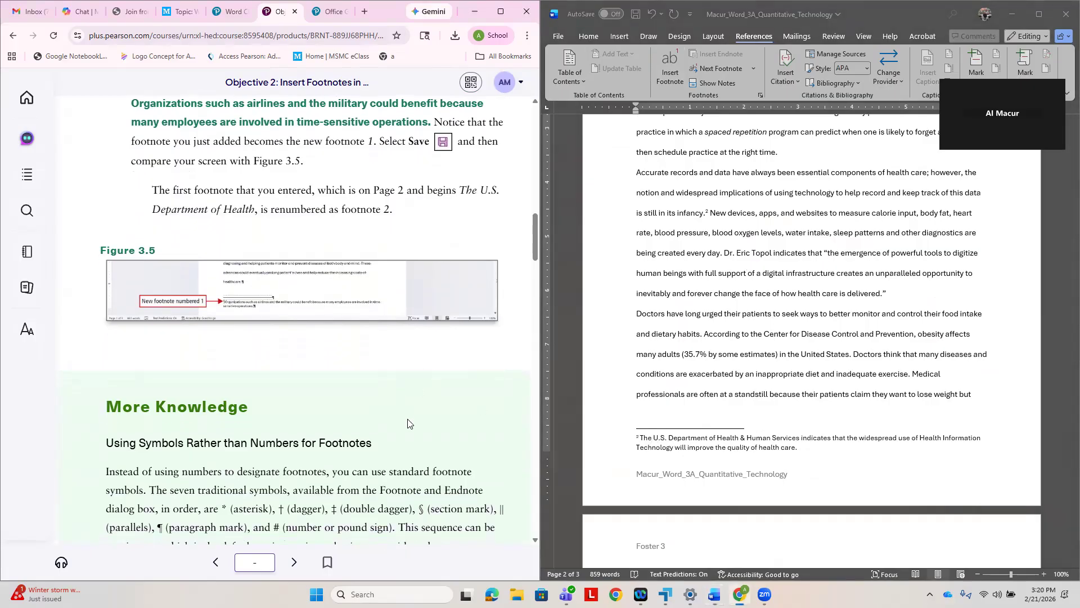
scroll(410, 421, down, 5)
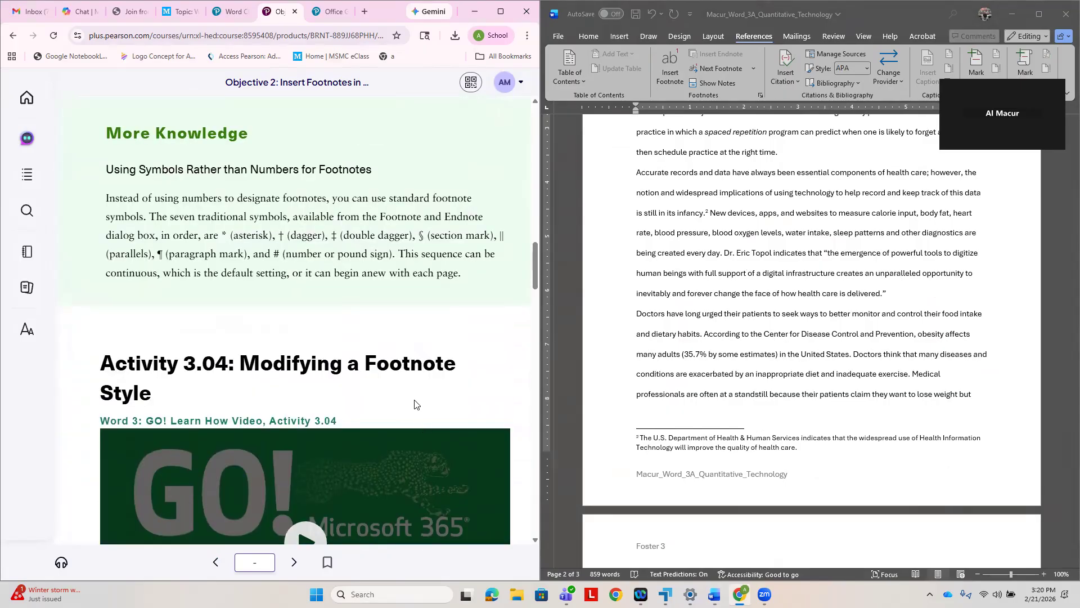
scroll(415, 404, down, 5)
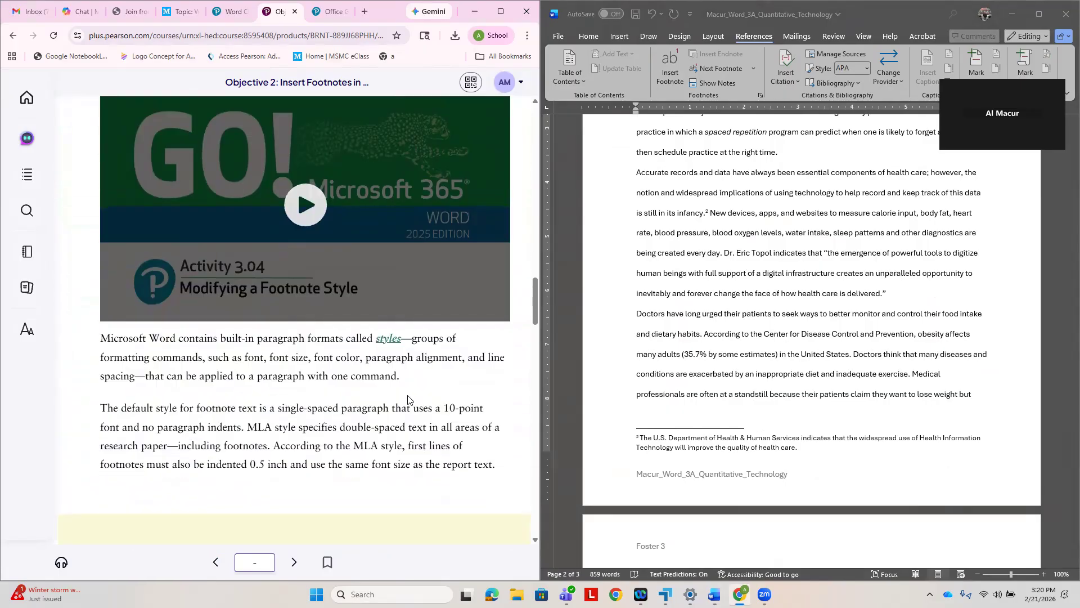
scroll(381, 381, down, 3)
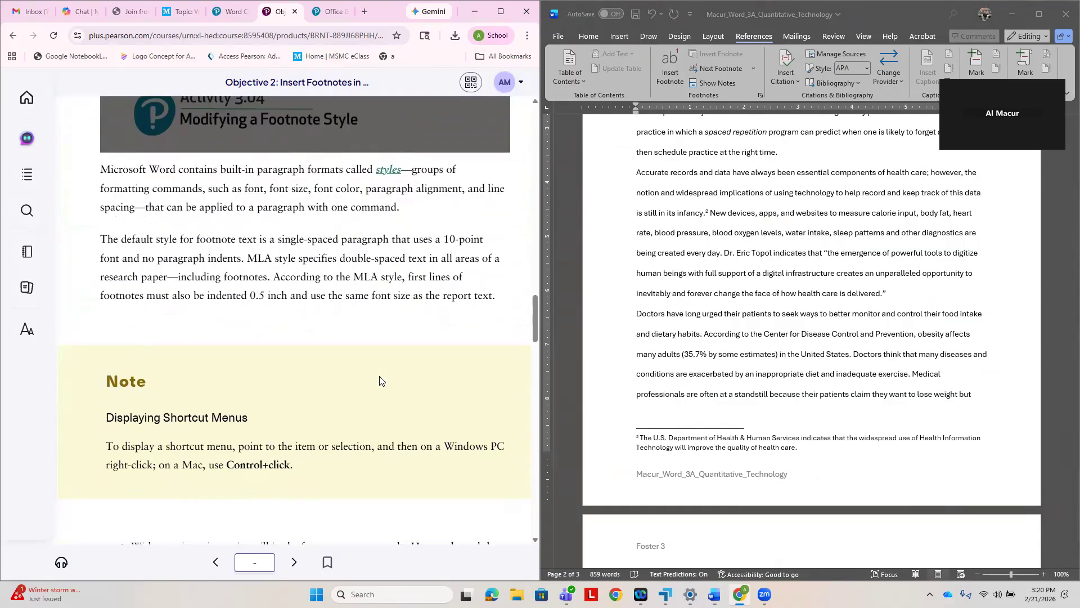
scroll(381, 377, down, 4)
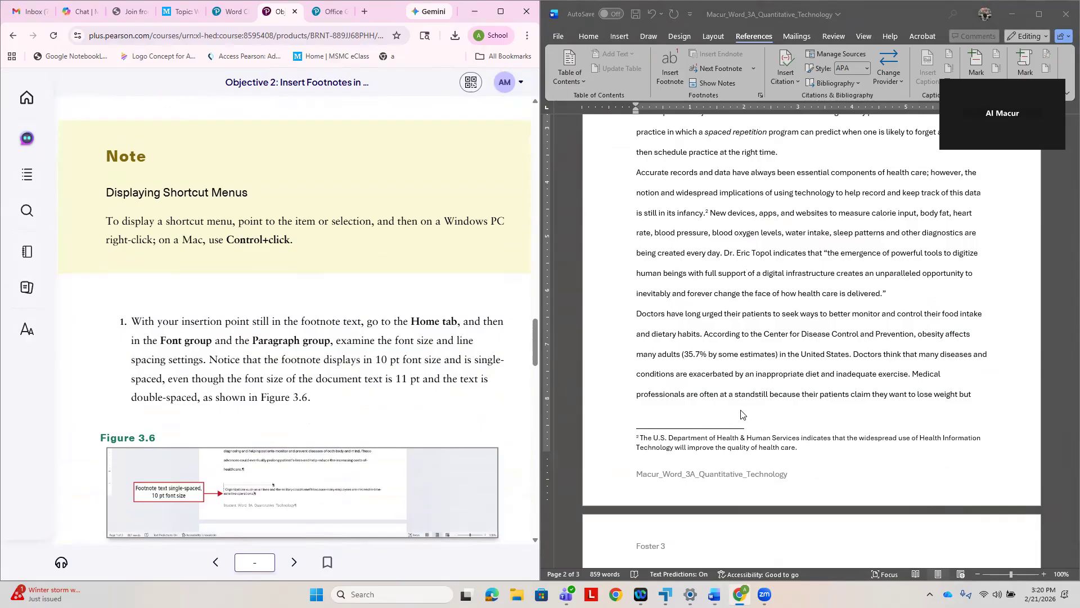
scroll(861, 416, up, 4)
scroll(844, 392, up, 5)
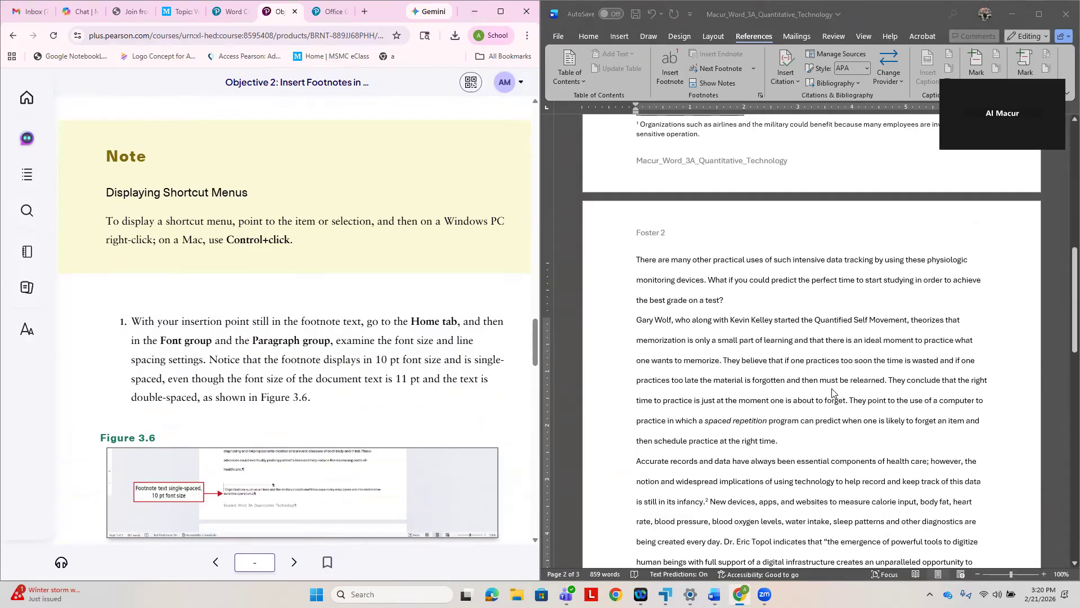
click(700, 281)
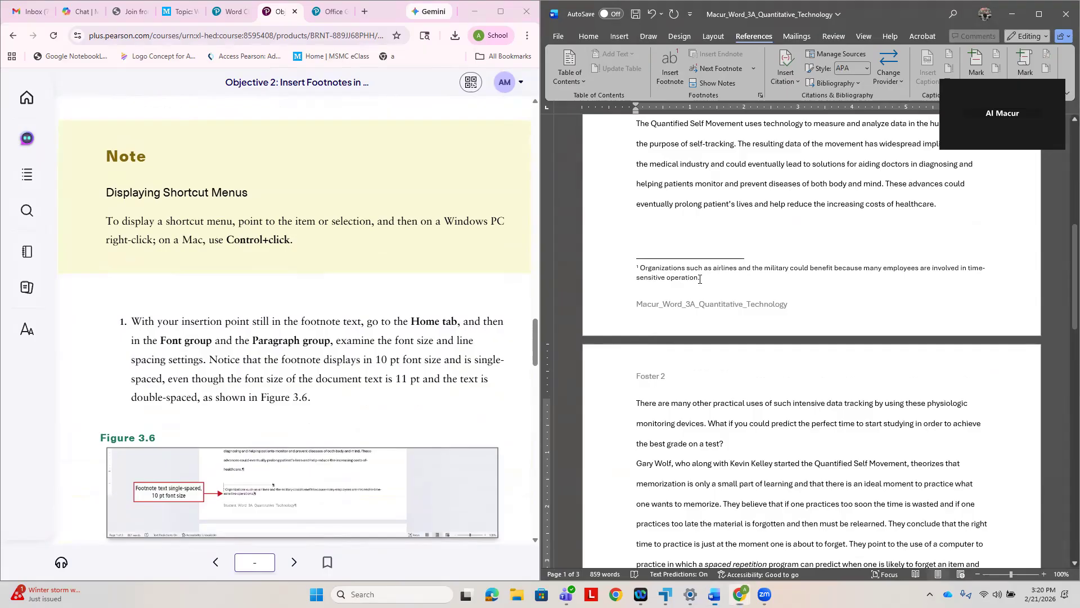
- Maximize the Word window and examine footnote 1's font size and line spacing settings, checking them against step 1 in the e-textbook
click(589, 37)
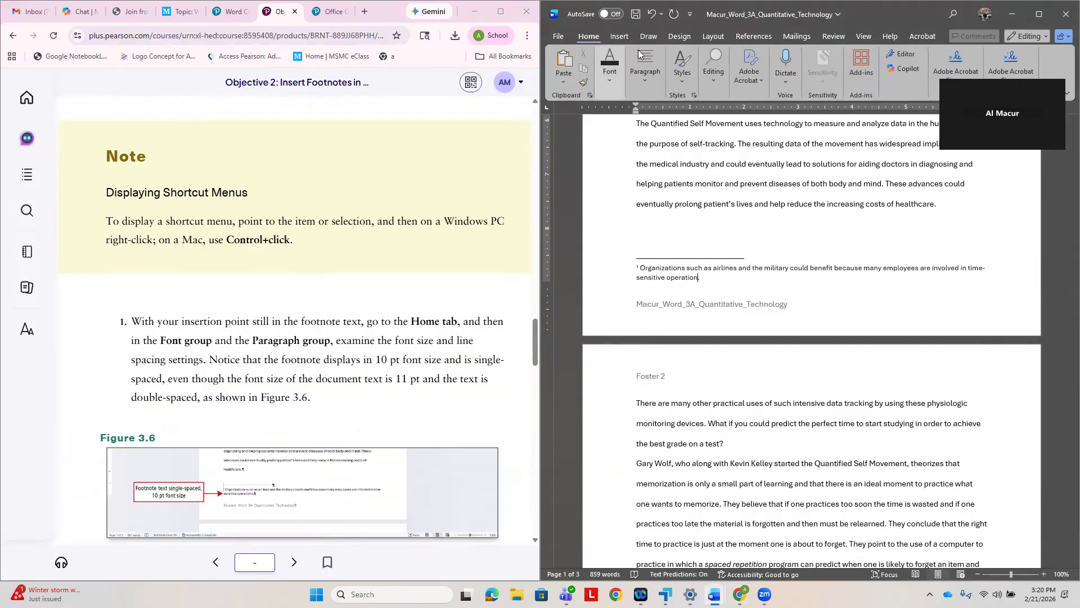
click(645, 80)
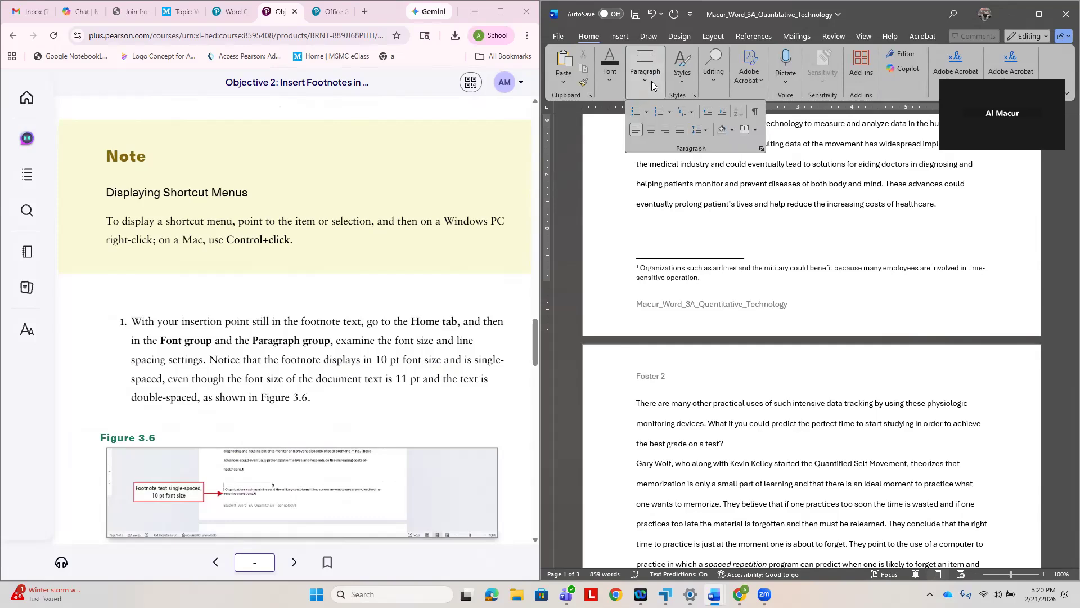
click(1038, 18)
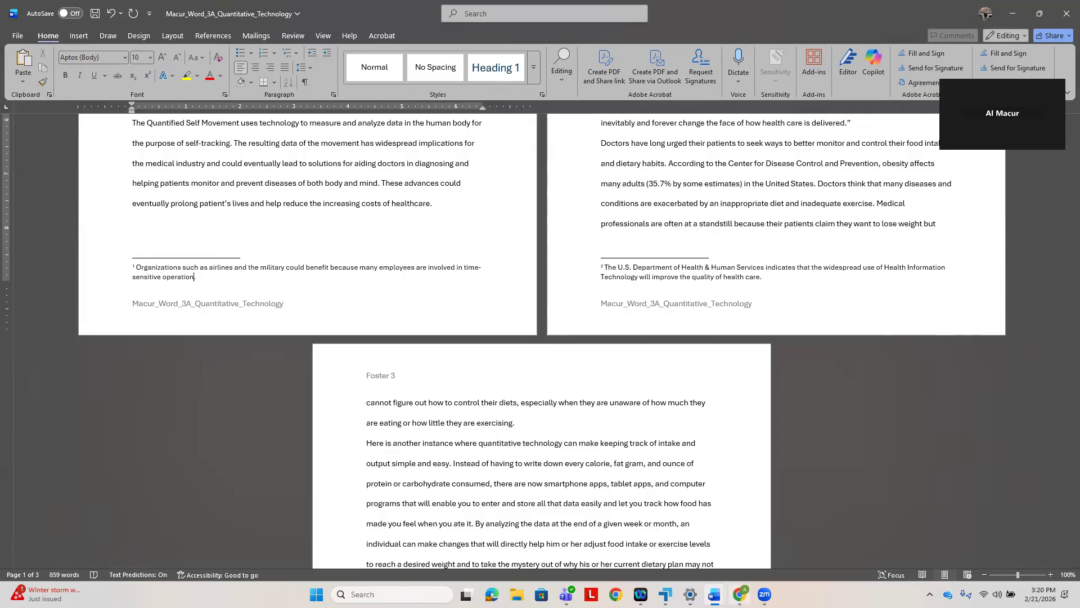
click(739, 594)
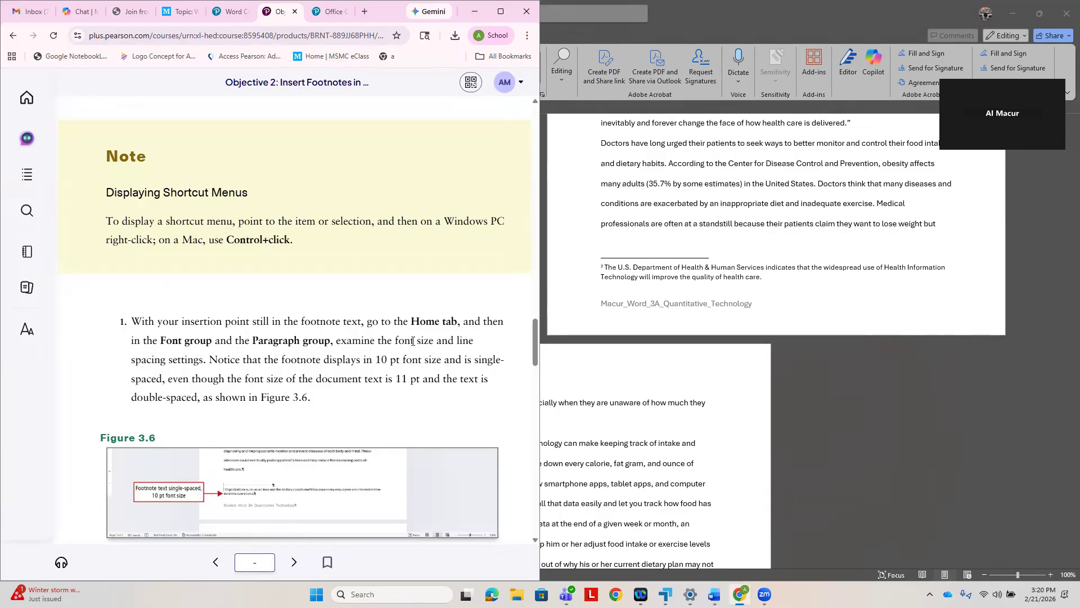
click(790, 308)
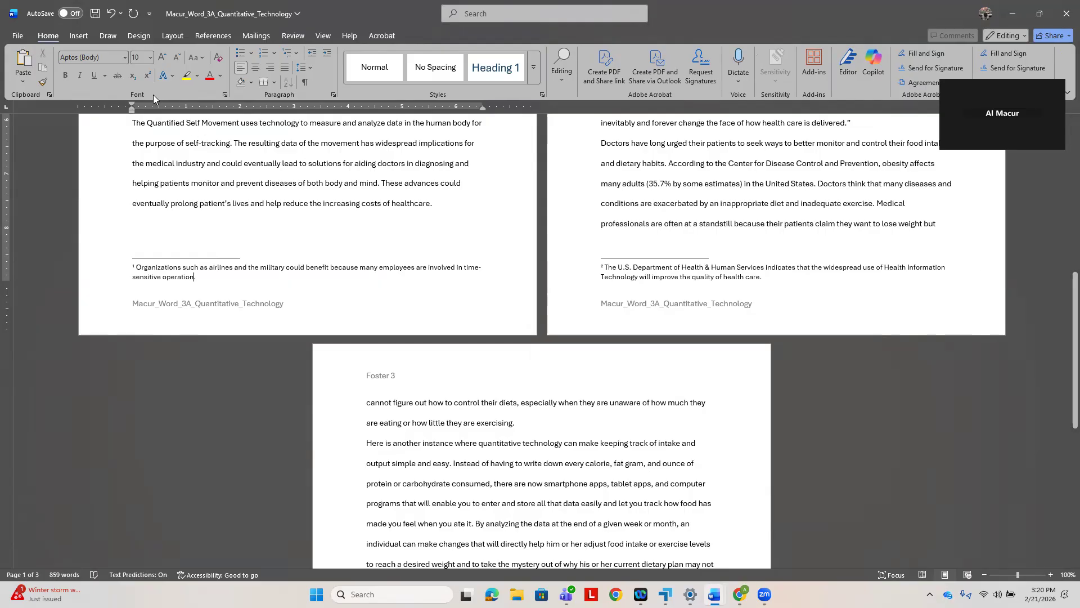
mouse_move(741, 593)
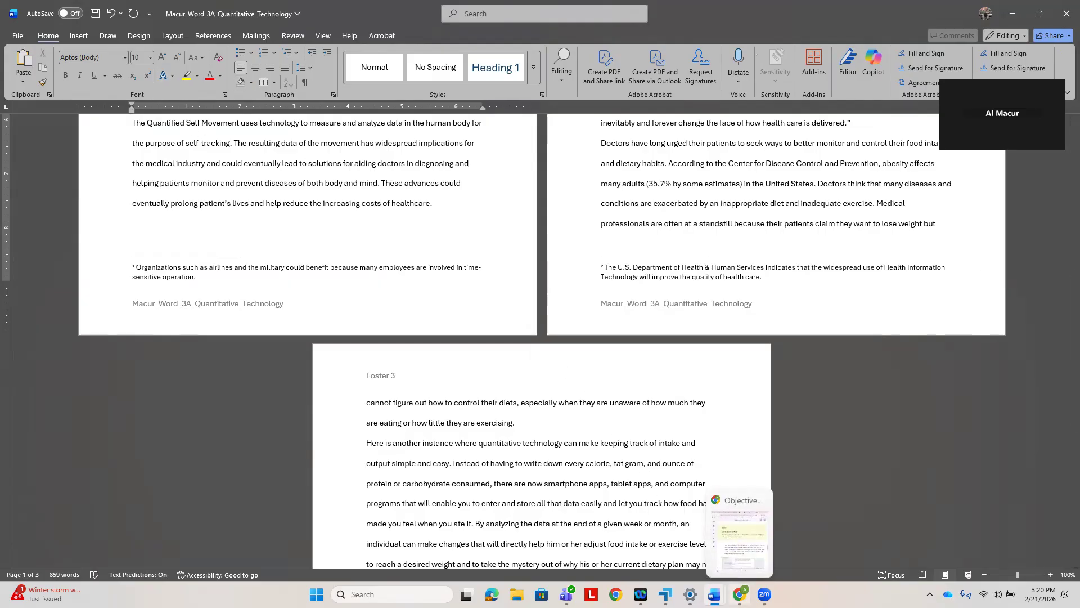
click(743, 559)
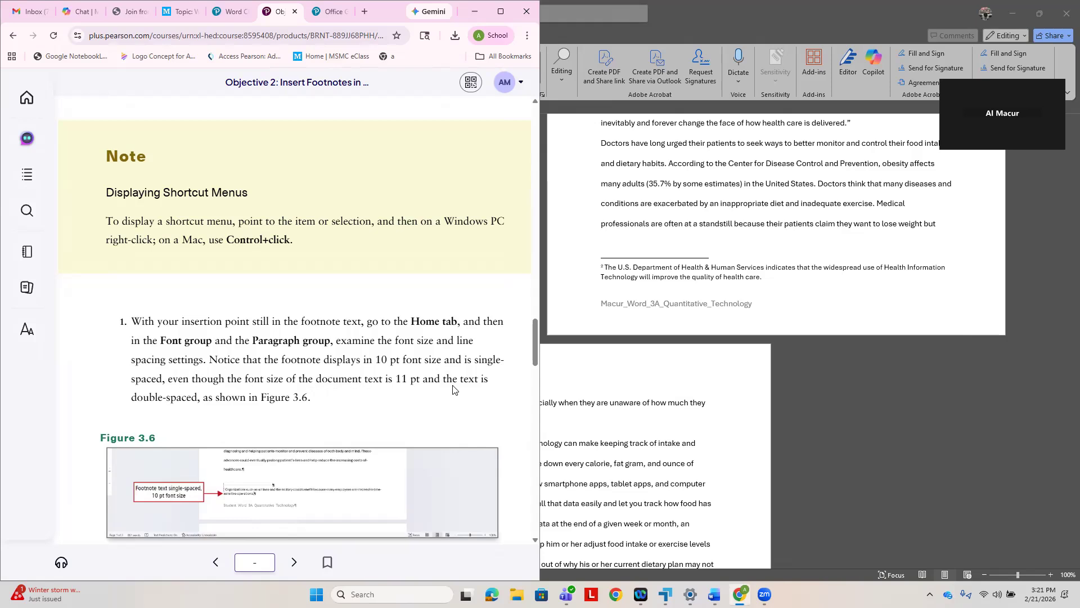
- Compare the font size of the page 1 body text with that of footnote 1, following step 1 in the e-textbook
scroll(422, 423, down, 2)
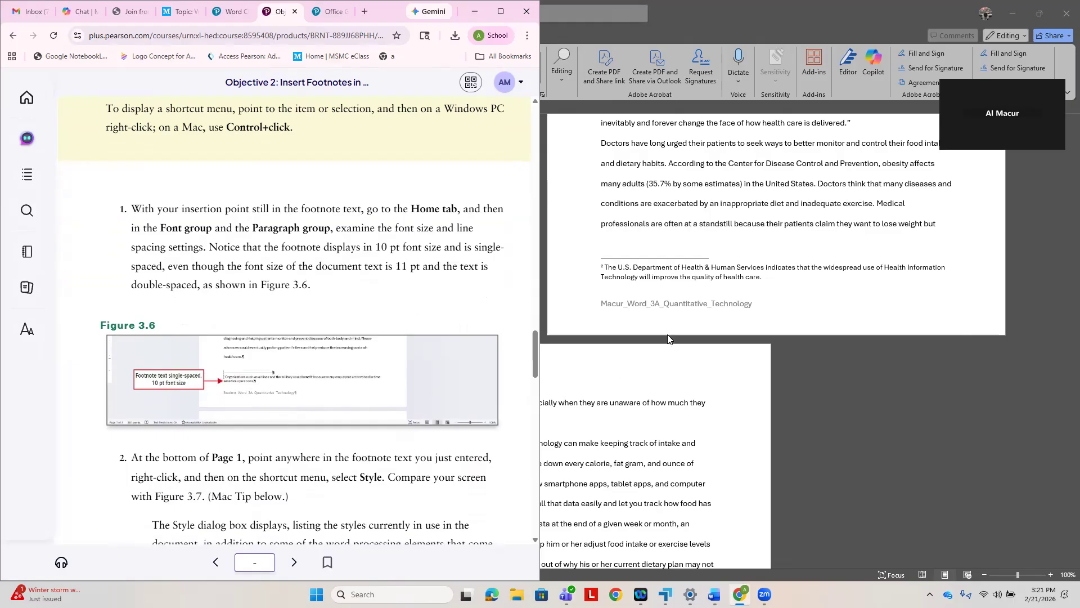
click(636, 272)
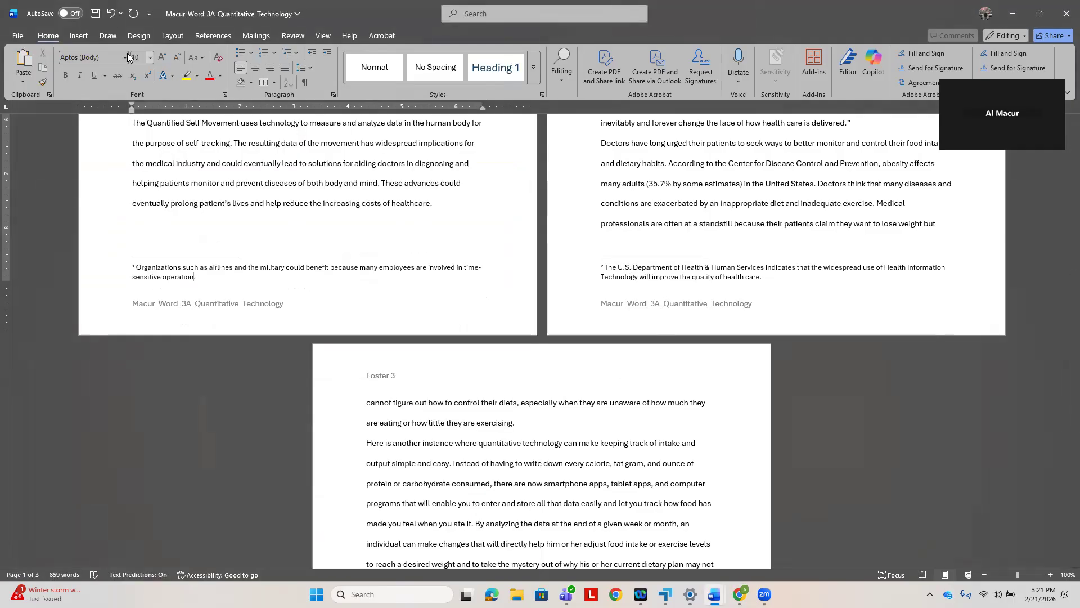
click(272, 169)
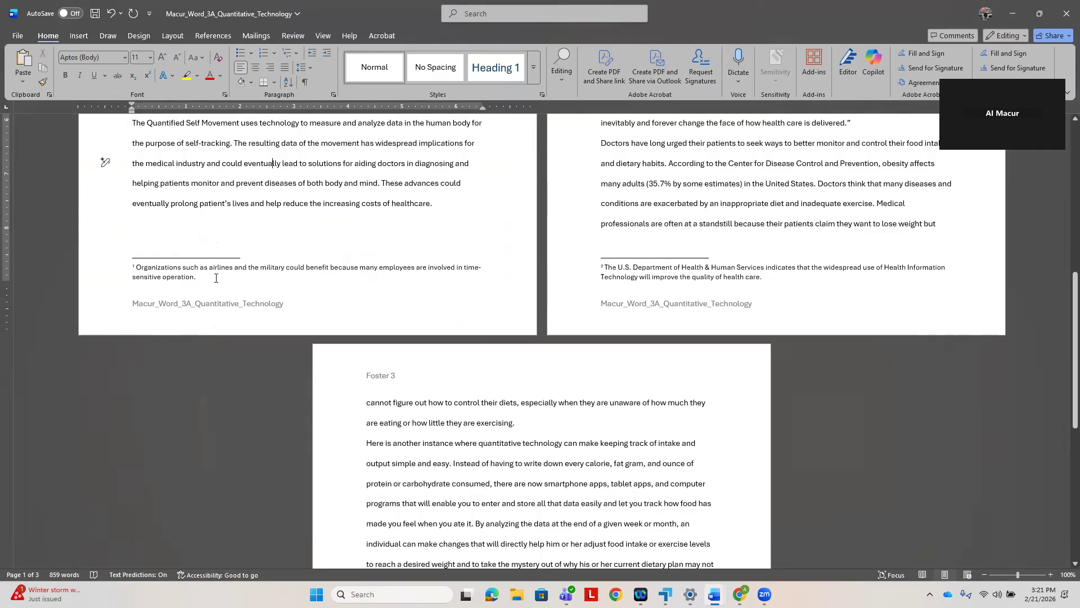
click(232, 265)
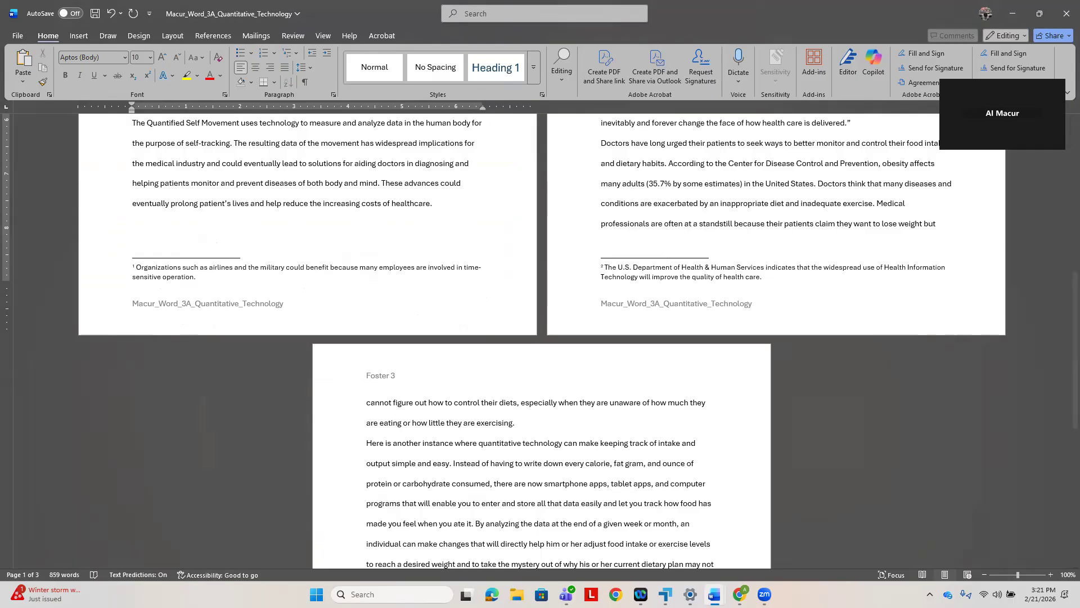
key(alt+Tab)
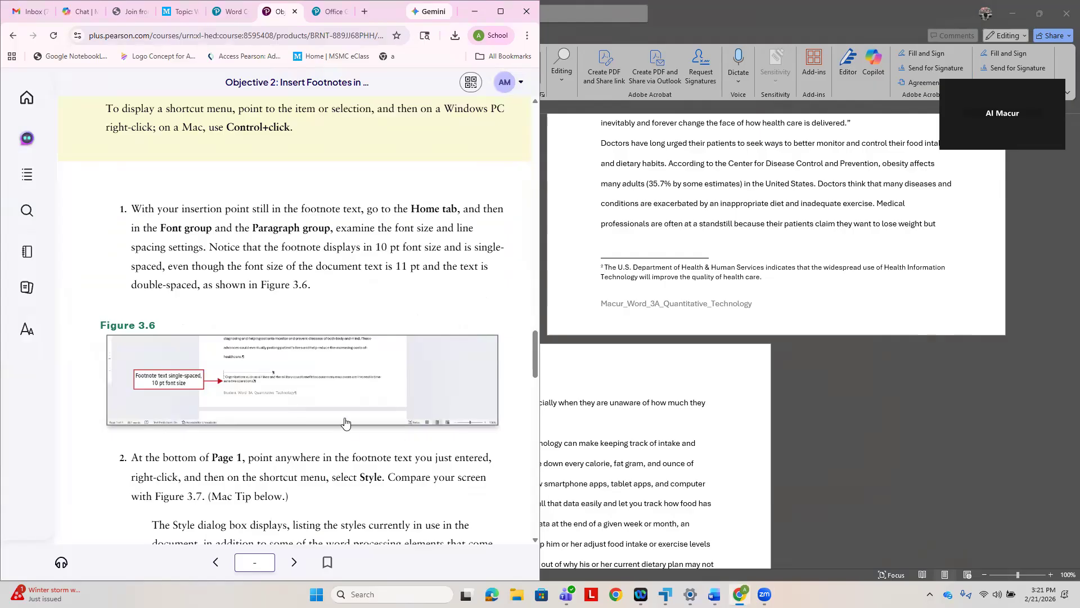
- Read step 2 in the e-textbook and open the Style dialog for footnote 1 on page 1
scroll(373, 447, down, 1)
scroll(374, 449, down, 2)
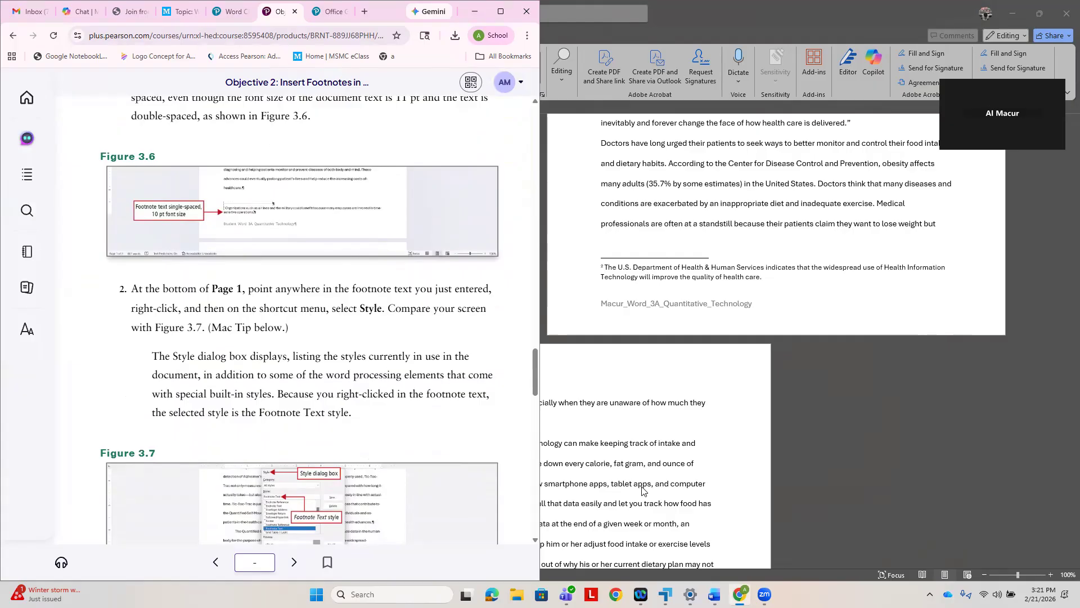
click(714, 594)
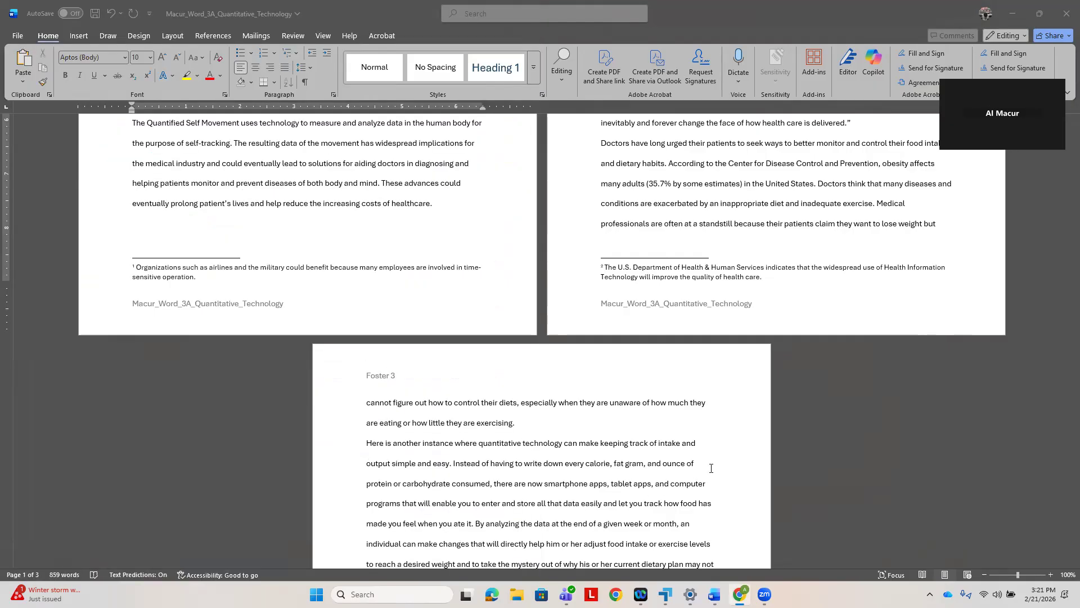
right_click(196, 276)
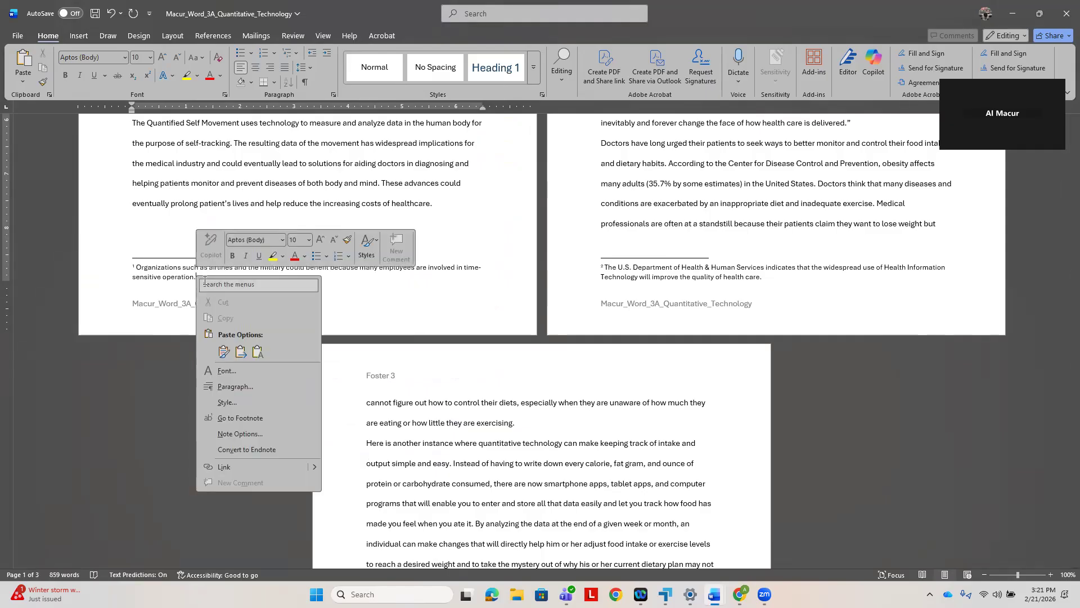
click(226, 402)
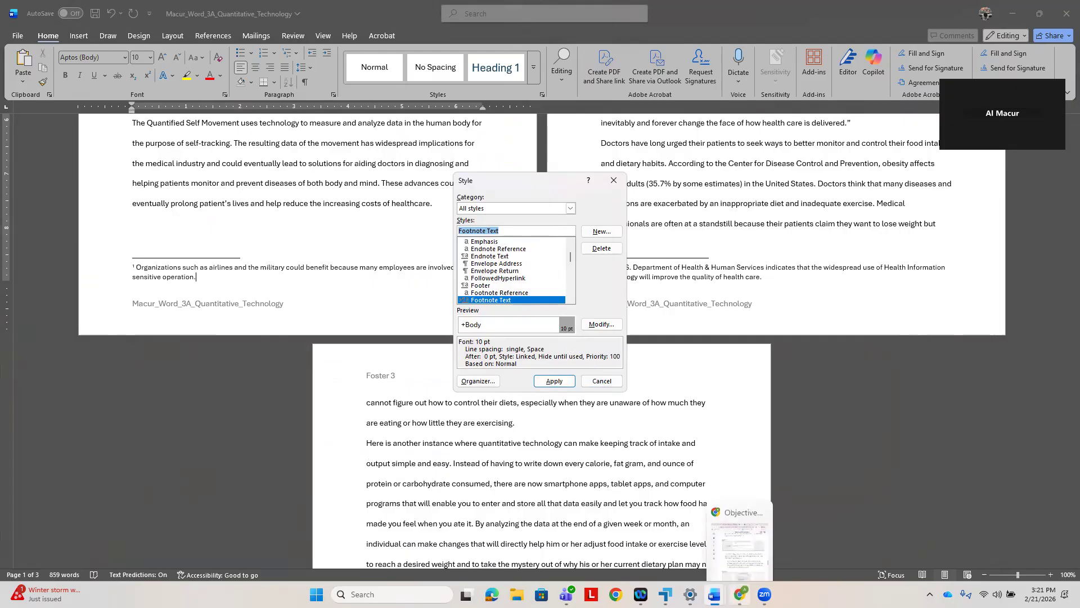
- Read through step 3 in the e-textbook and modify the Footnote Text style to font size 11
click(740, 594)
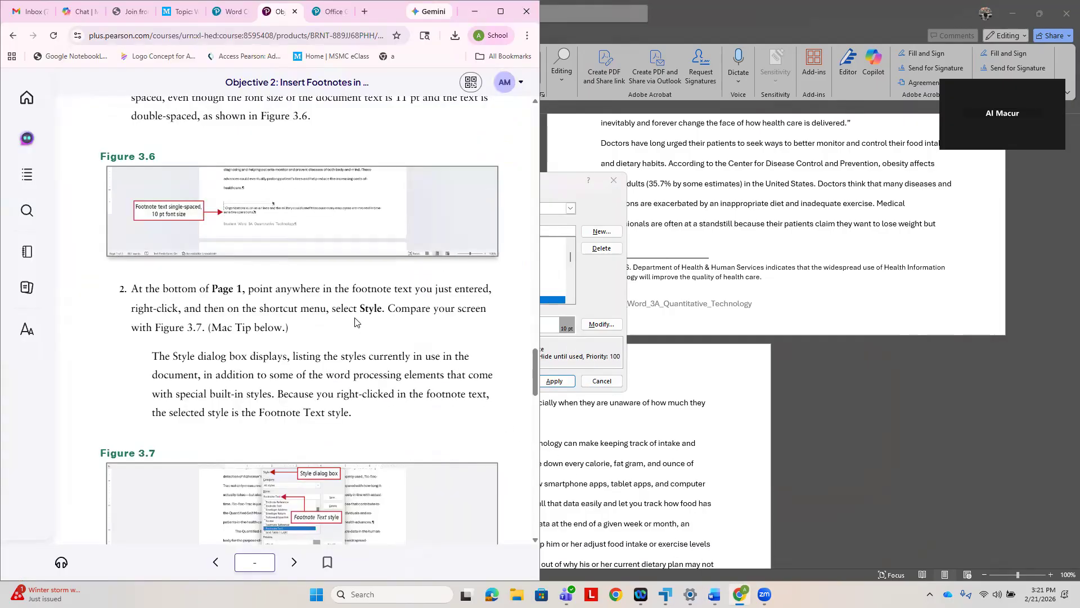
scroll(329, 476, down, 2)
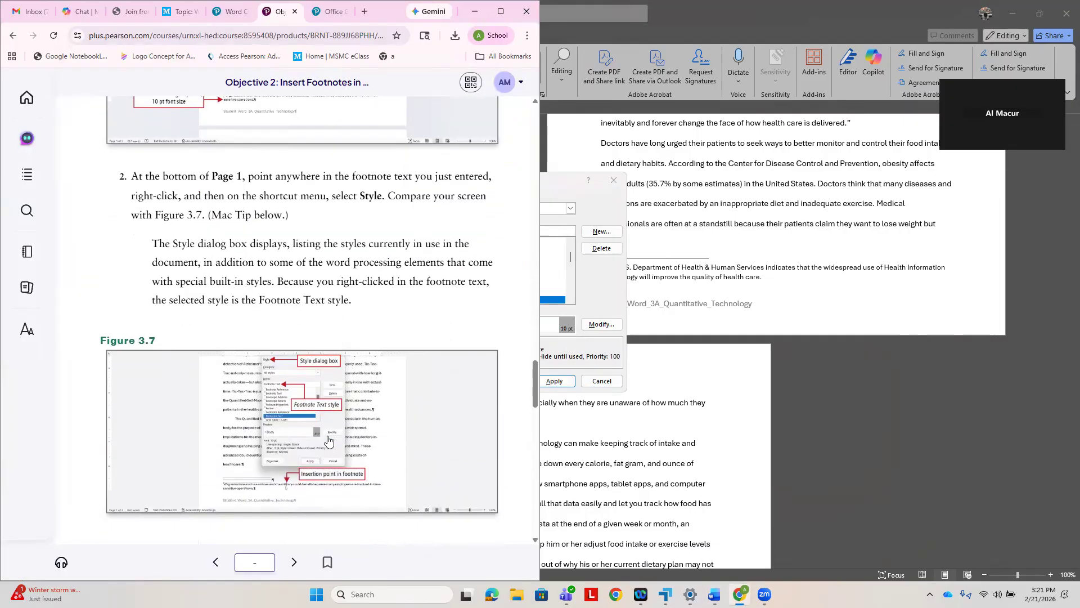
scroll(329, 440, down, 2)
scroll(328, 426, down, 1)
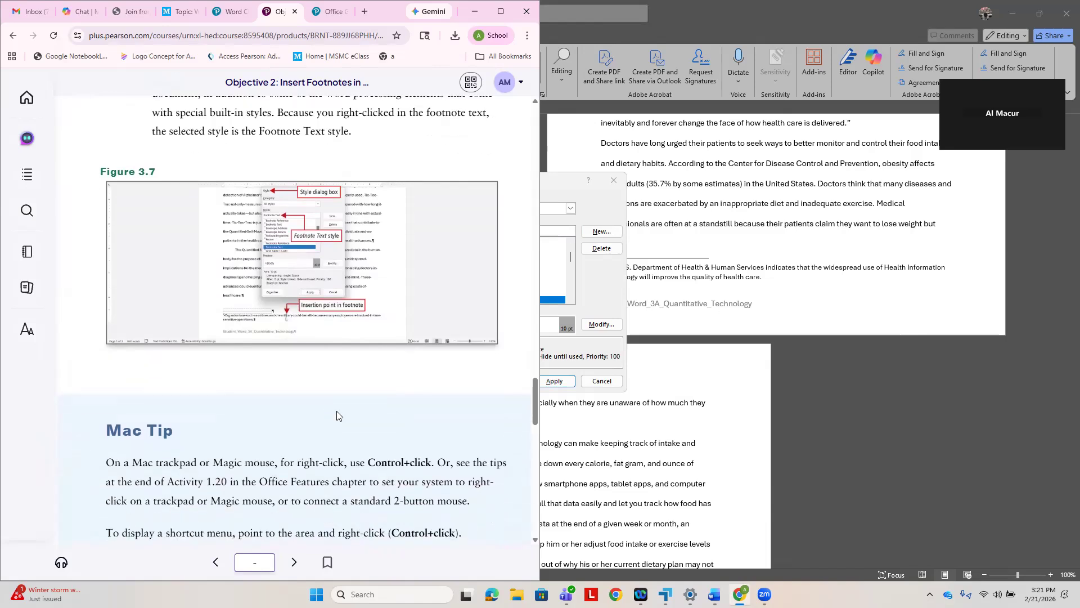
scroll(337, 415, down, 5)
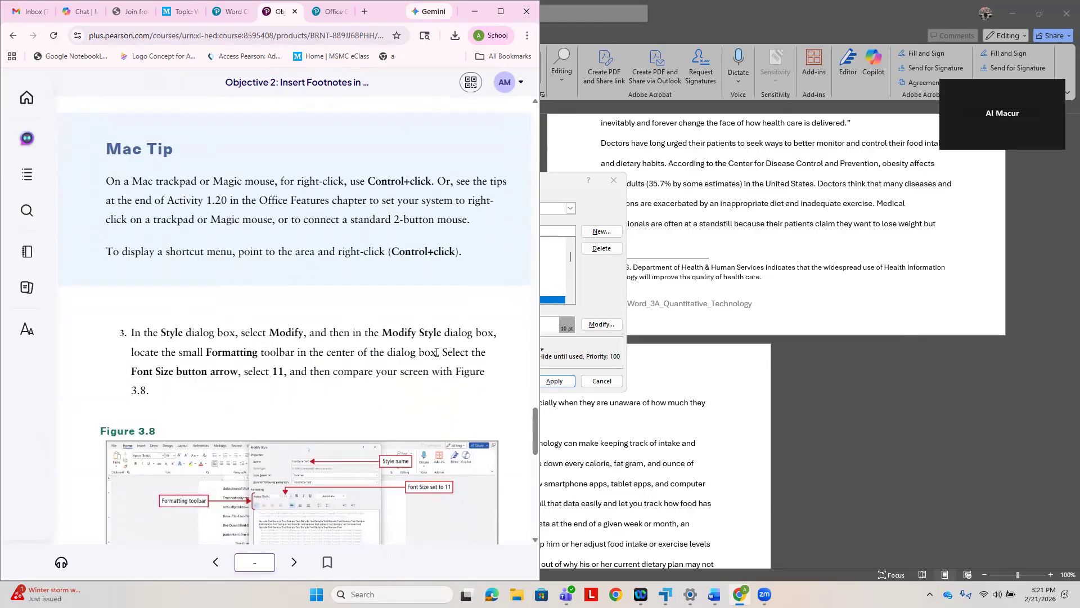
click(597, 329)
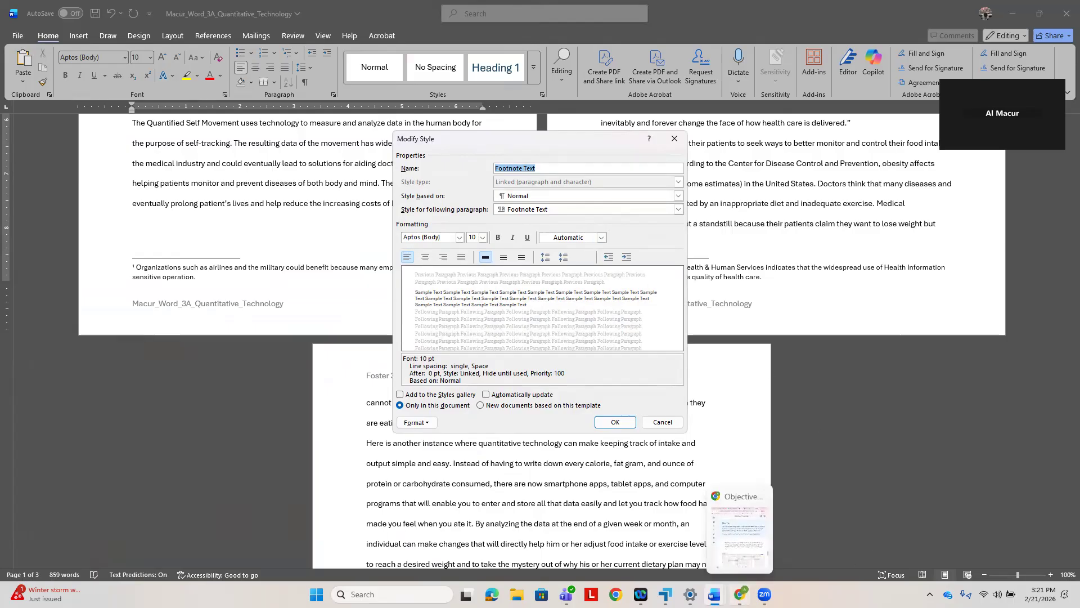
click(739, 594)
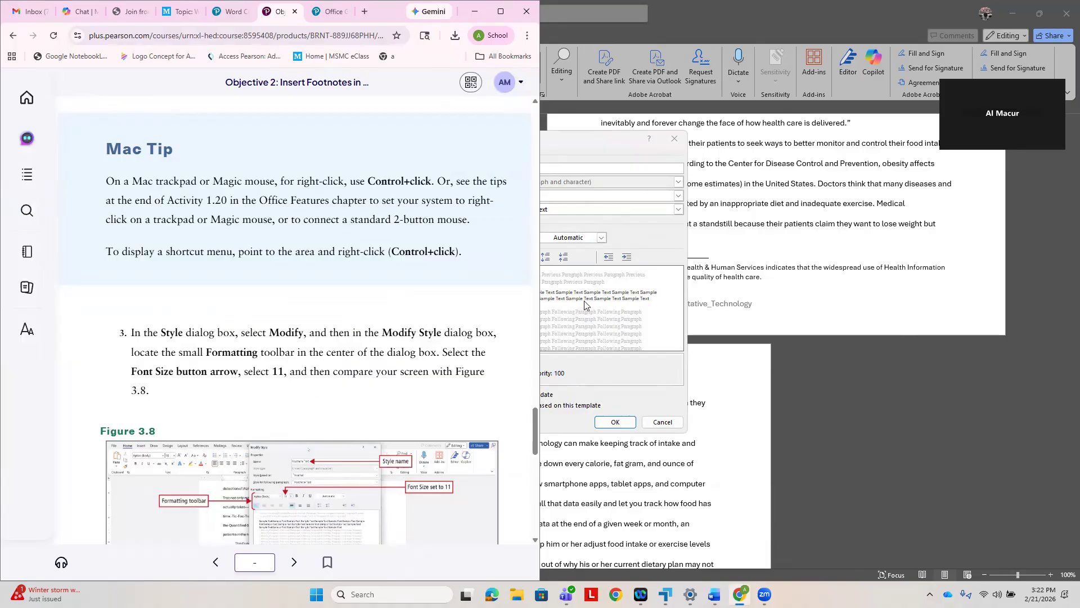
click(639, 234)
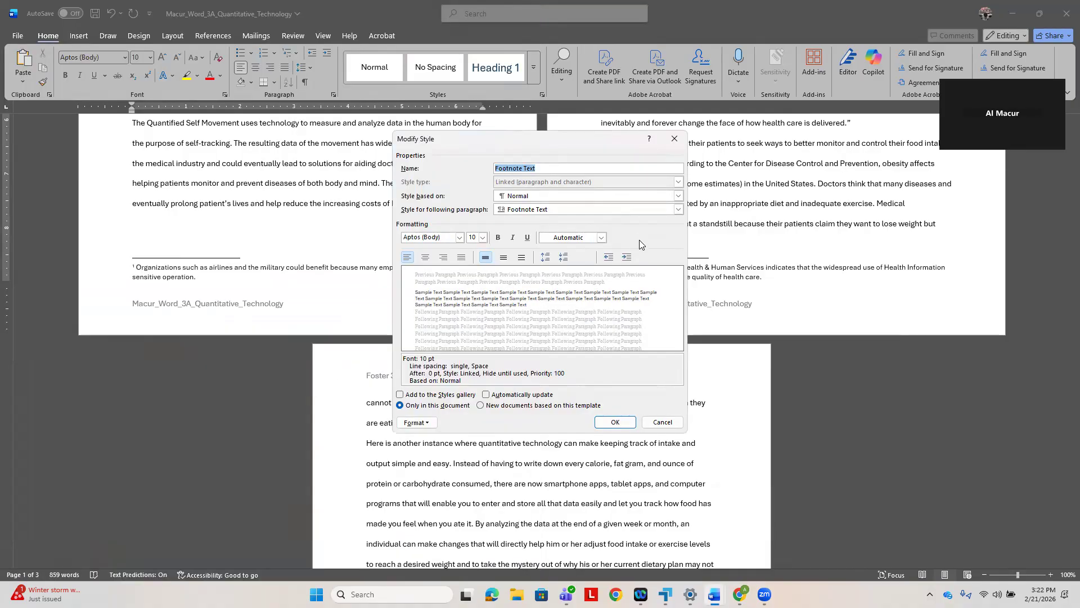
click(483, 238)
click(473, 270)
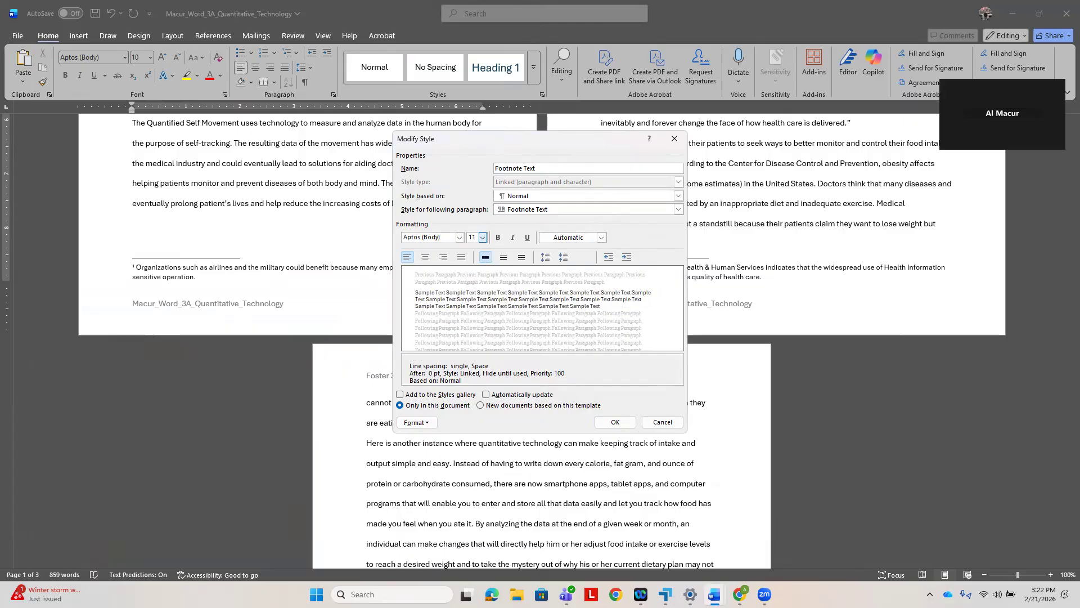
- Follow step 4 in the e-textbook to give the Footnote Text style a special First line indentation in its paragraph settings
click(740, 594)
scroll(411, 405, down, 2)
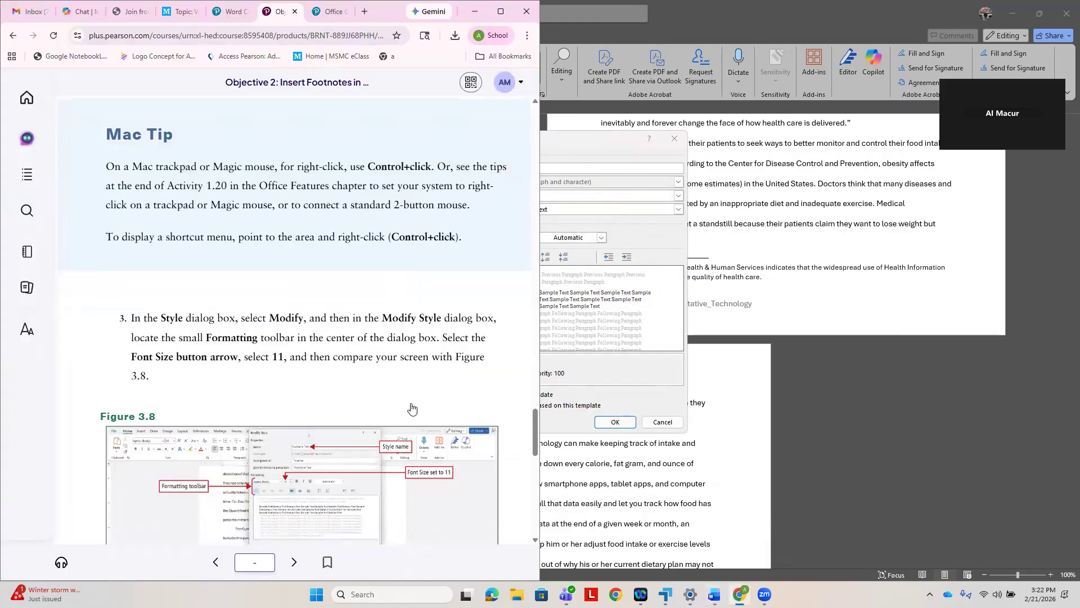
scroll(378, 421, down, 2)
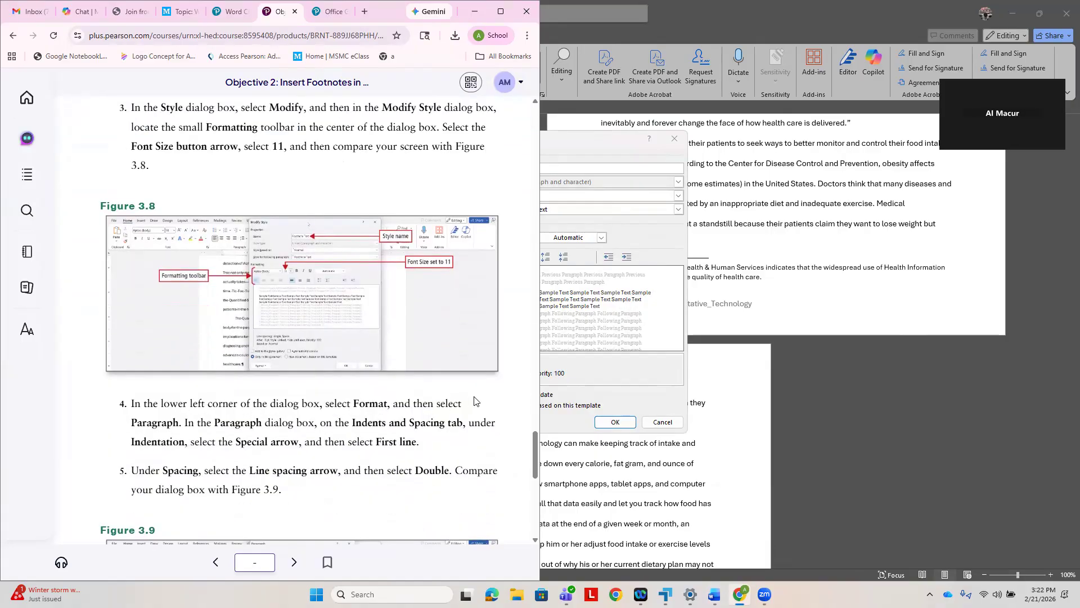
click(623, 382)
click(426, 425)
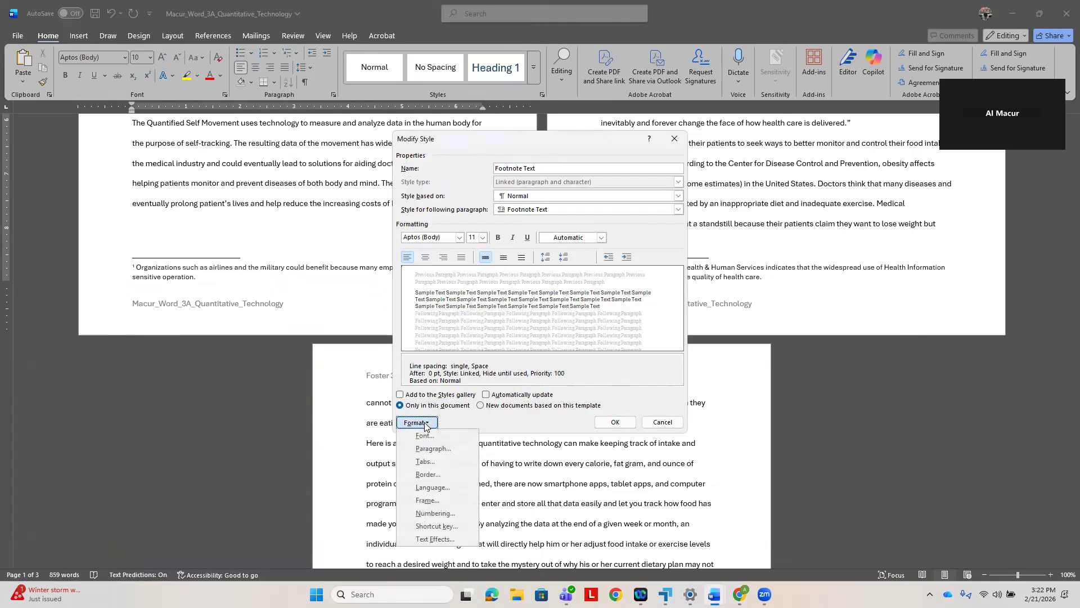
click(439, 449)
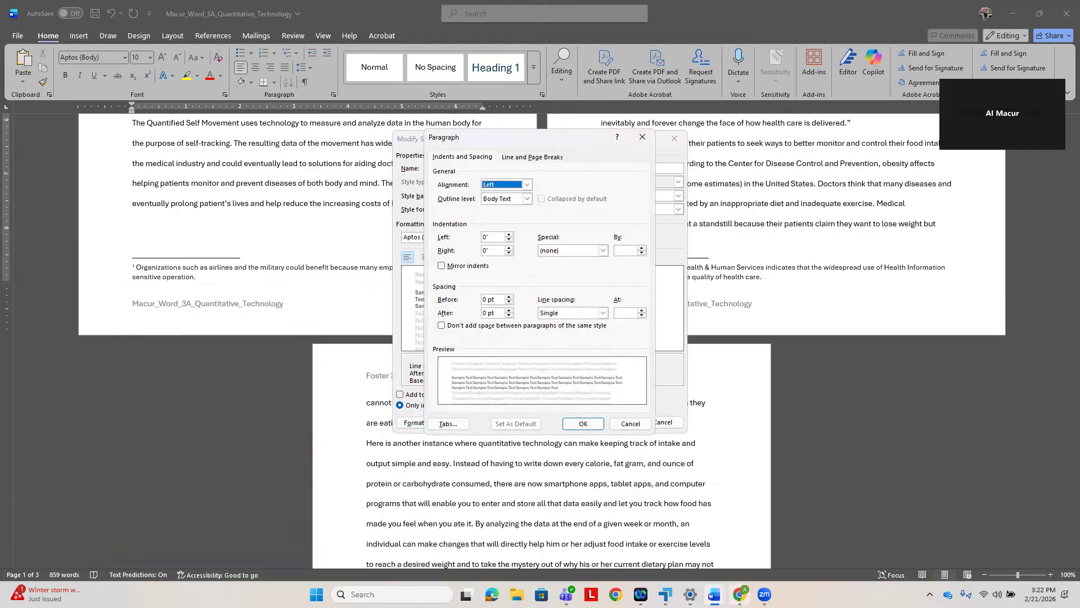
click(740, 594)
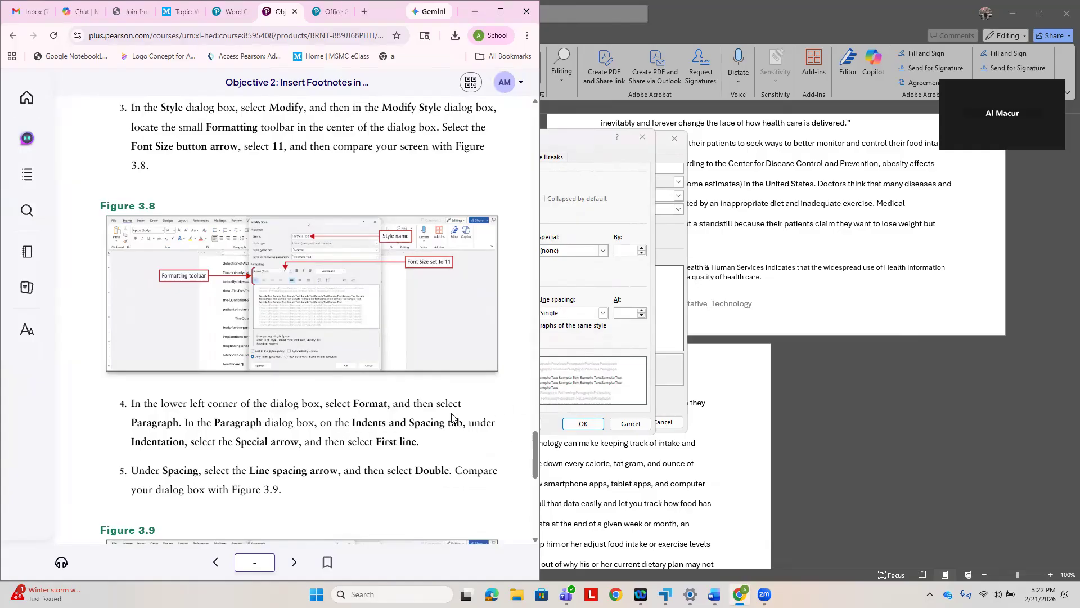
click(618, 282)
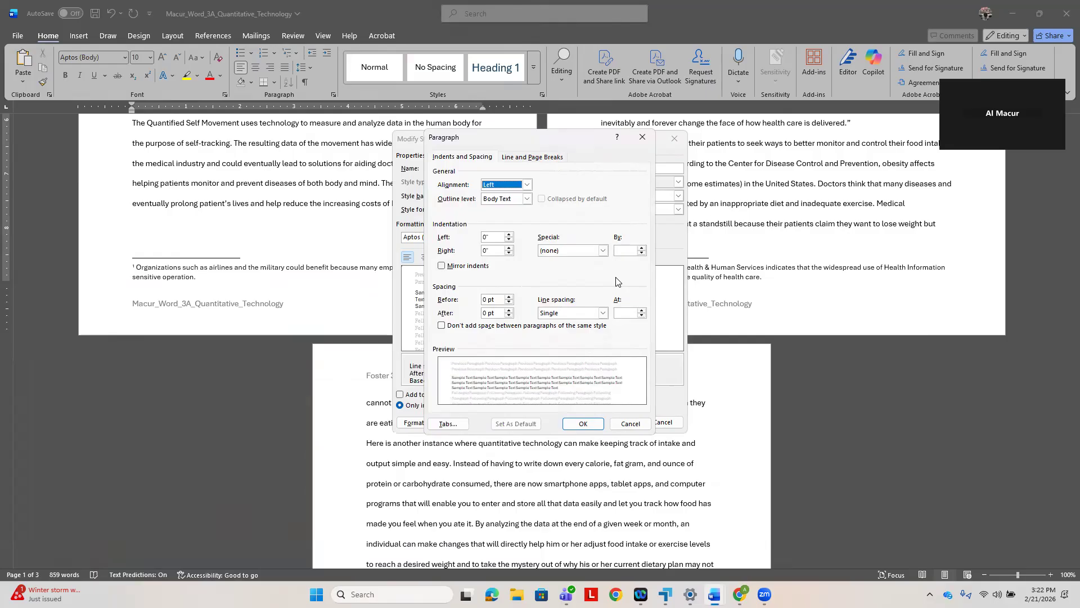
click(604, 251)
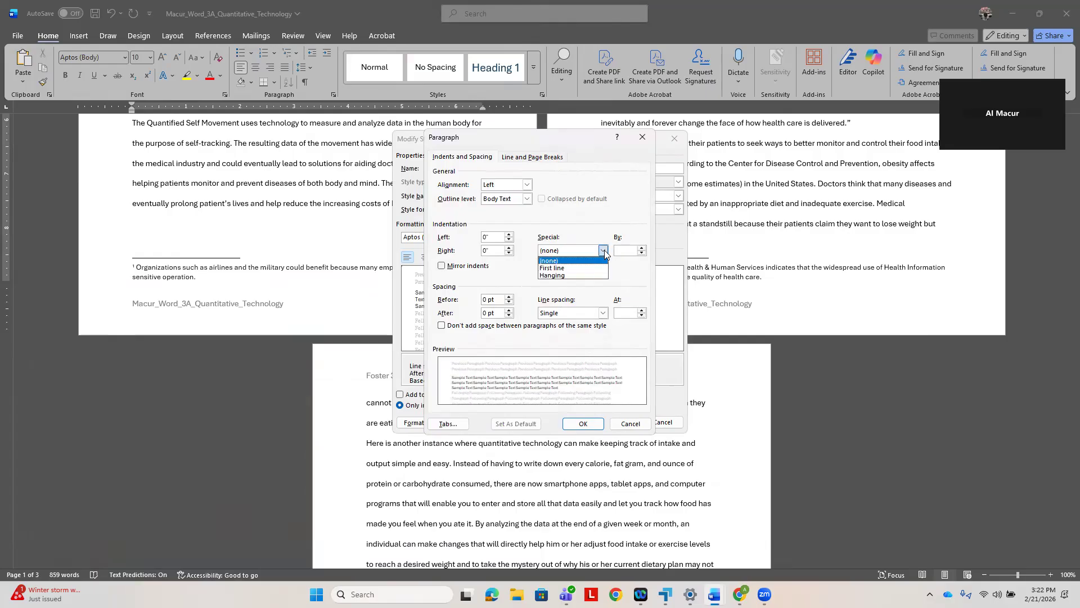
click(582, 268)
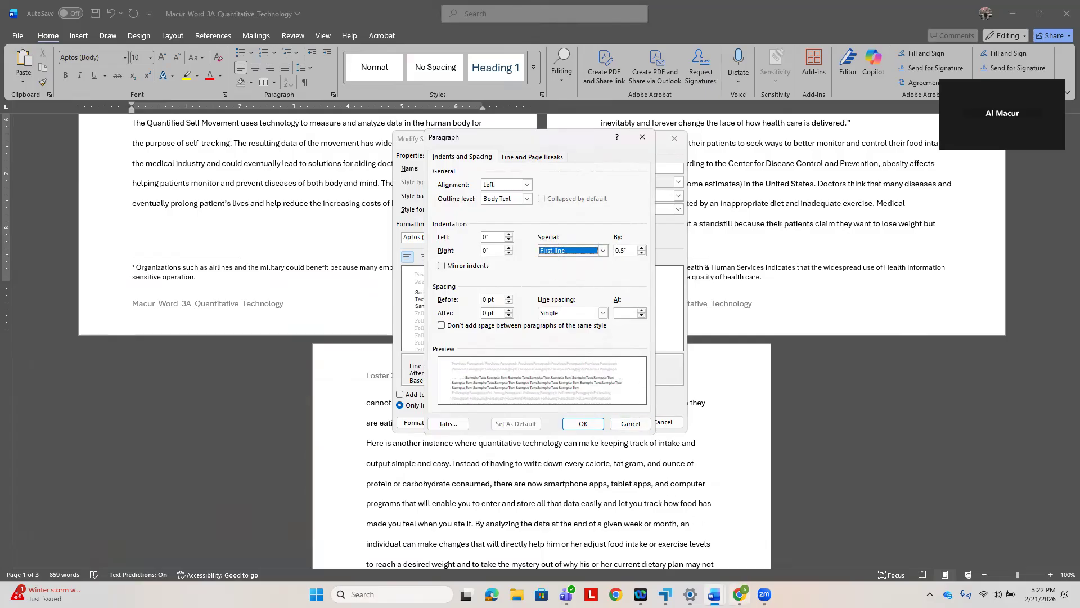
- Check step 5 in the e-textbook and set the Footnote Text style's line spacing to Double
click(741, 594)
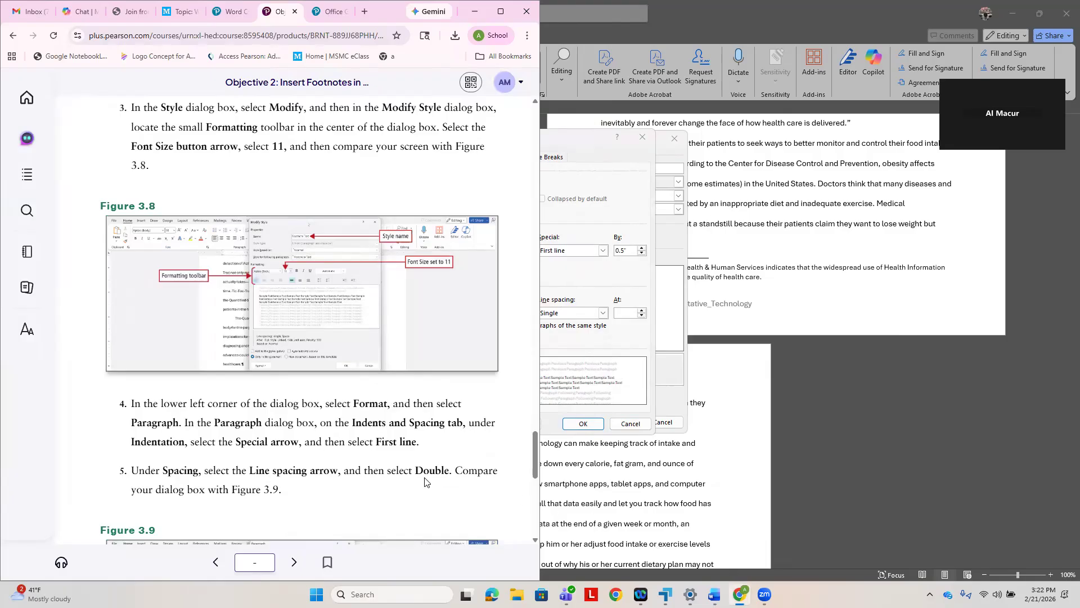
click(637, 356)
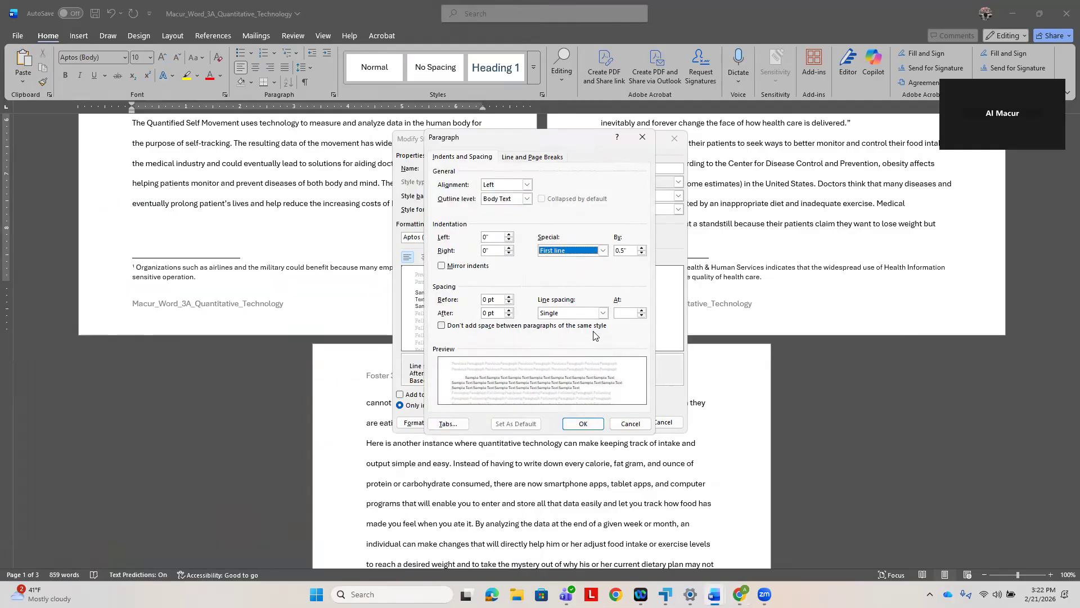
click(603, 313)
click(563, 338)
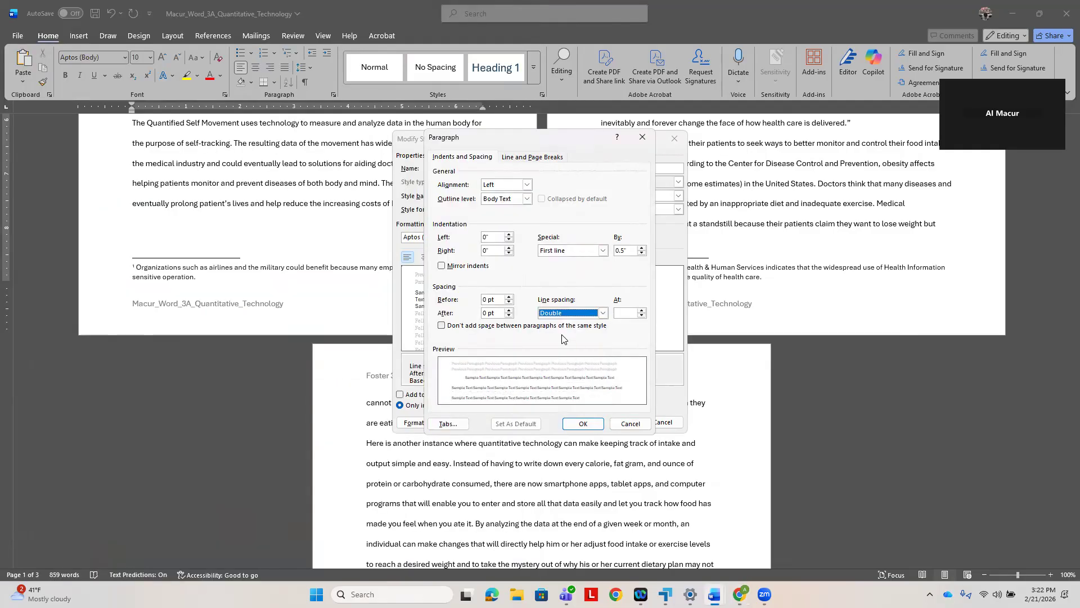
- Check Figure 3.9 and step 6 in the e-textbook, and accept the Footnote Text style's paragraph settings and style modifications
click(740, 594)
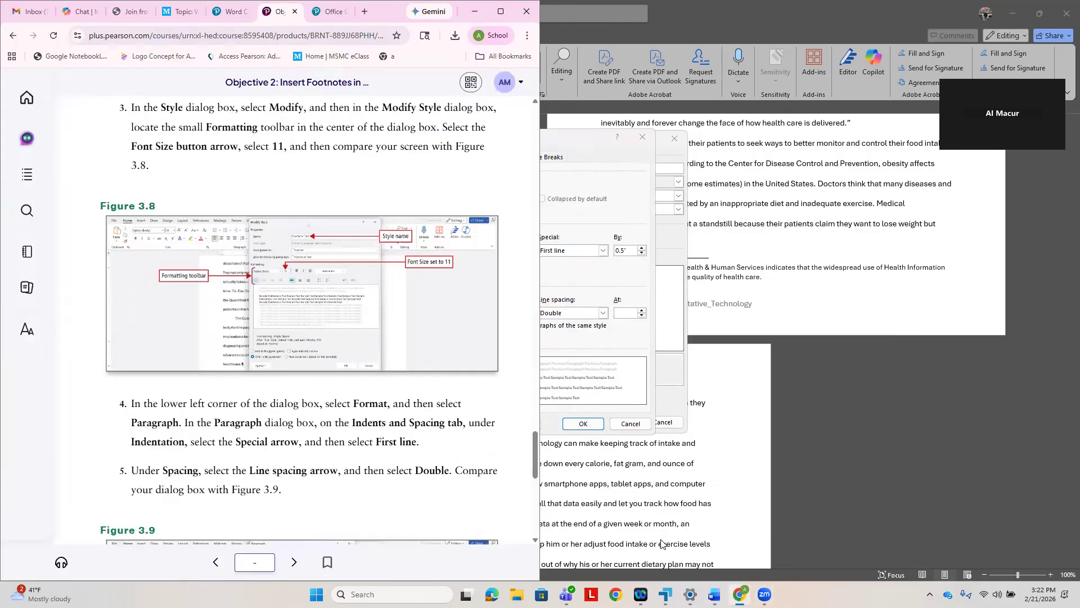
scroll(331, 460, down, 3)
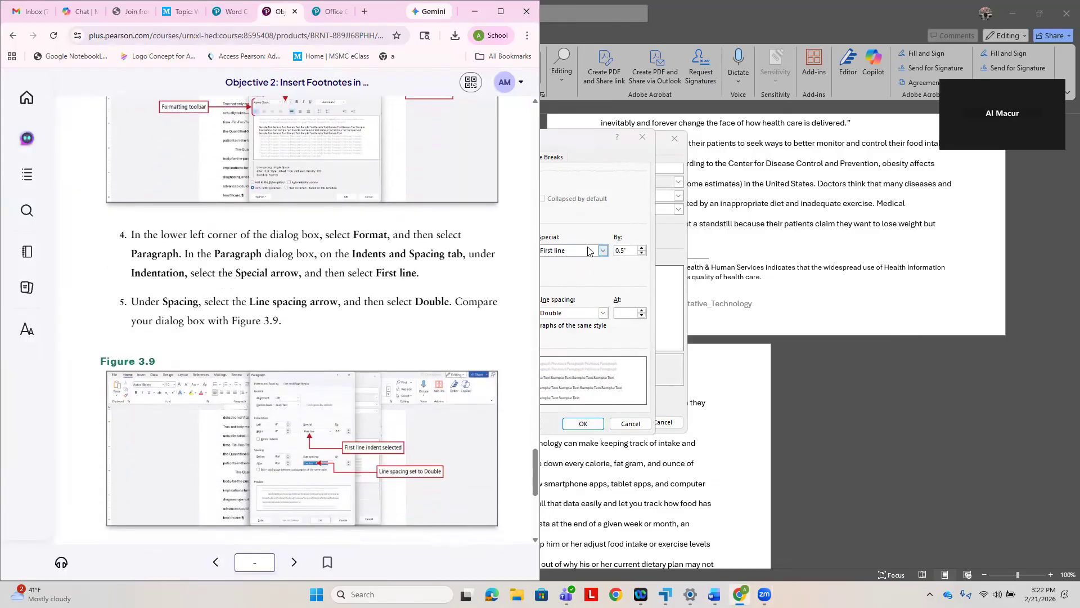
scroll(447, 415, down, 2)
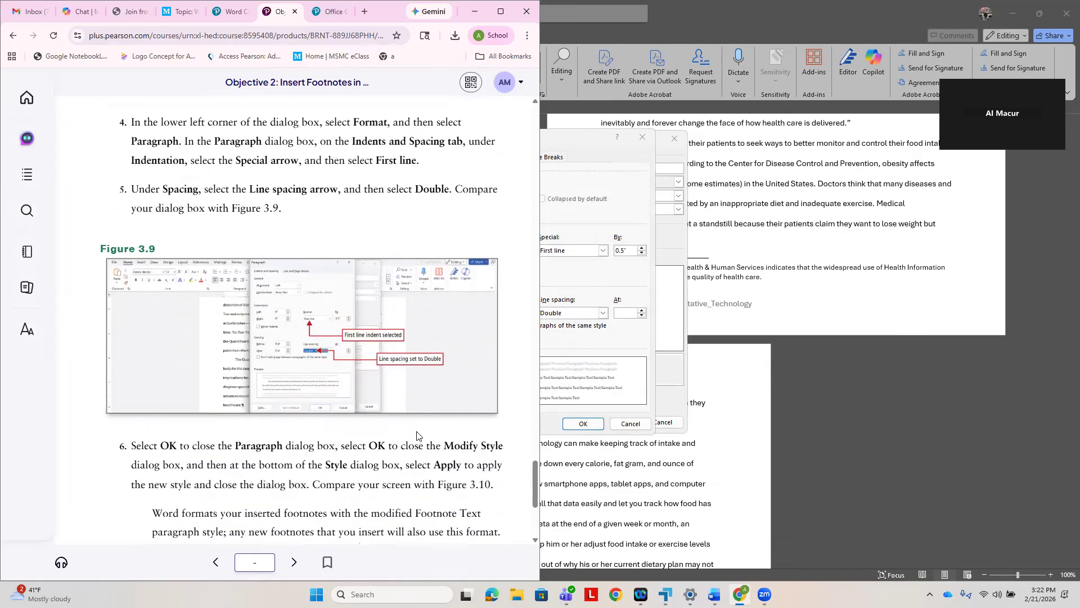
click(583, 424)
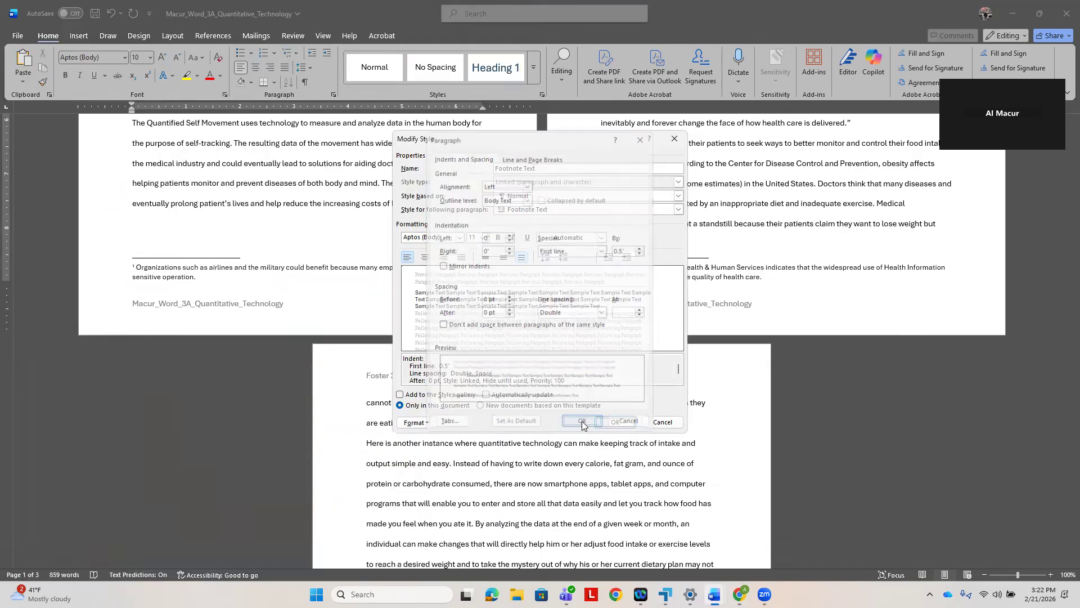
click(740, 594)
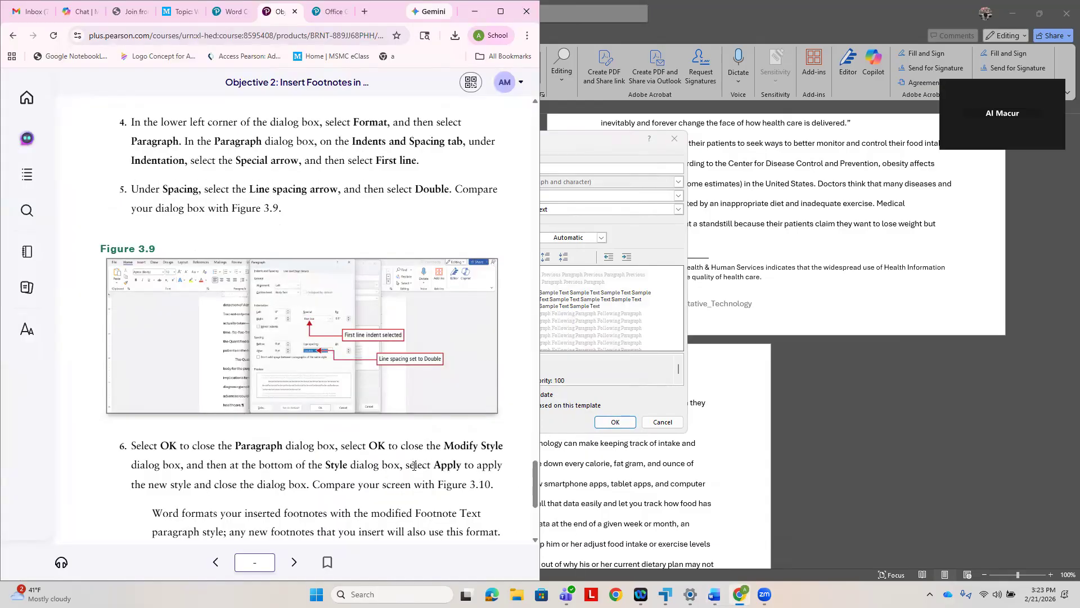
scroll(415, 465, down, 1)
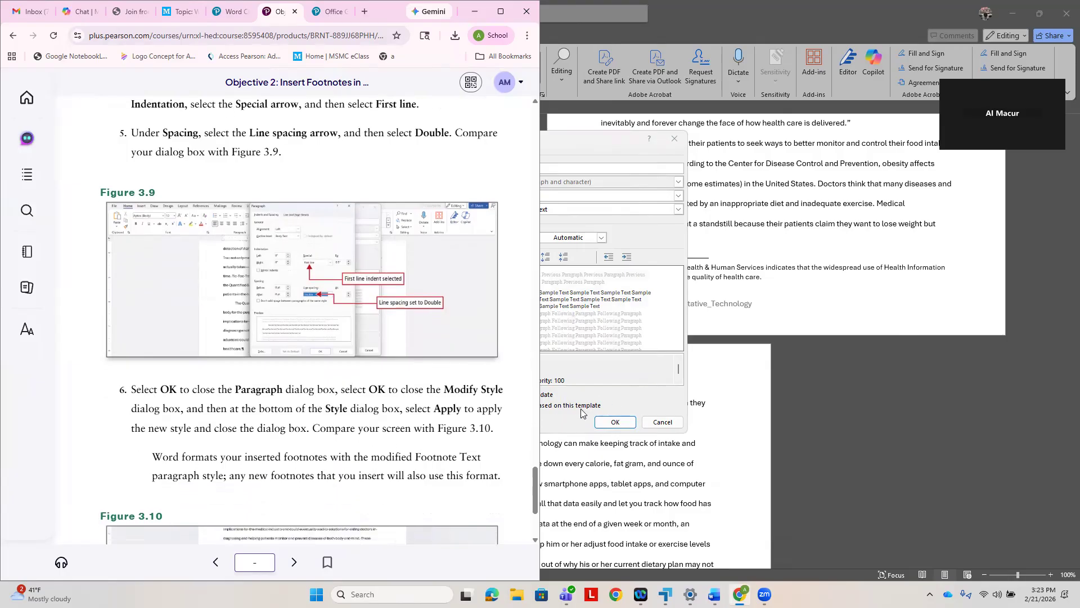
click(607, 425)
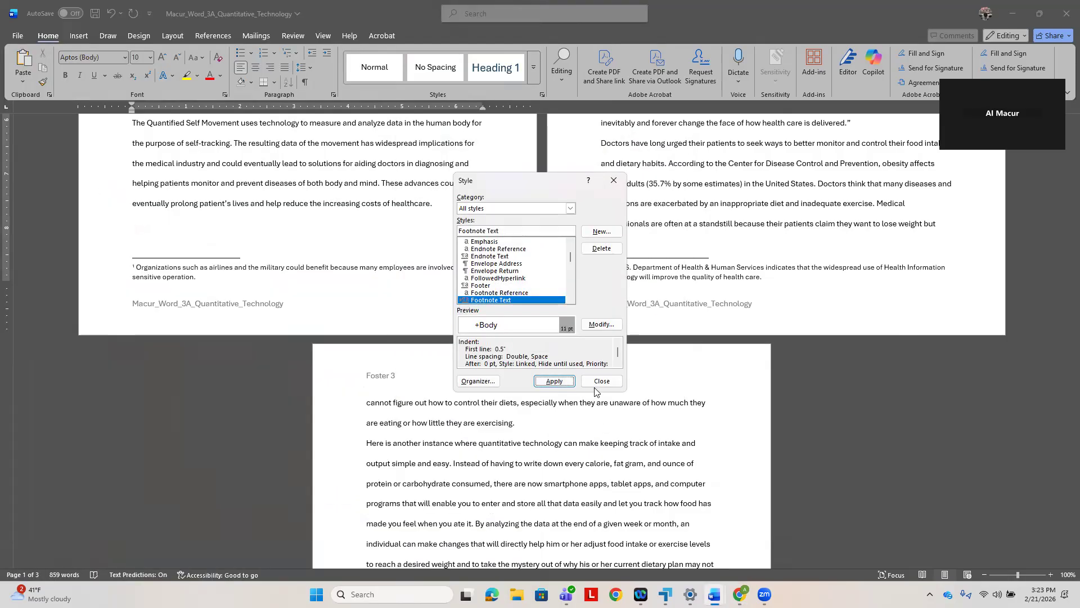
- Check step 6 in the e-textbook, apply the modified Footnote Text style, and place the Word window beside the e-textbook
click(739, 594)
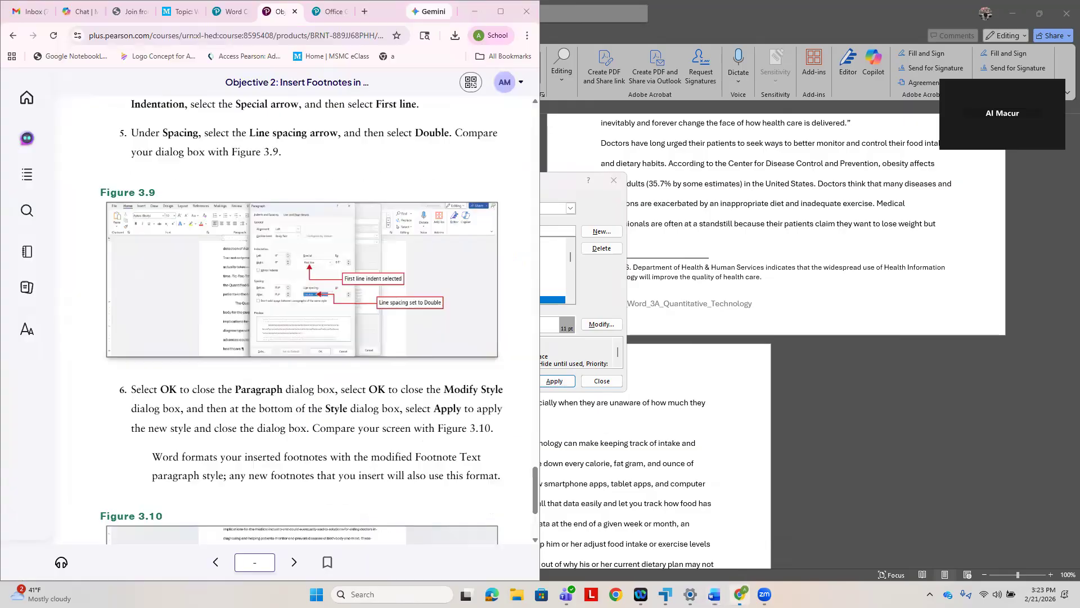
click(560, 386)
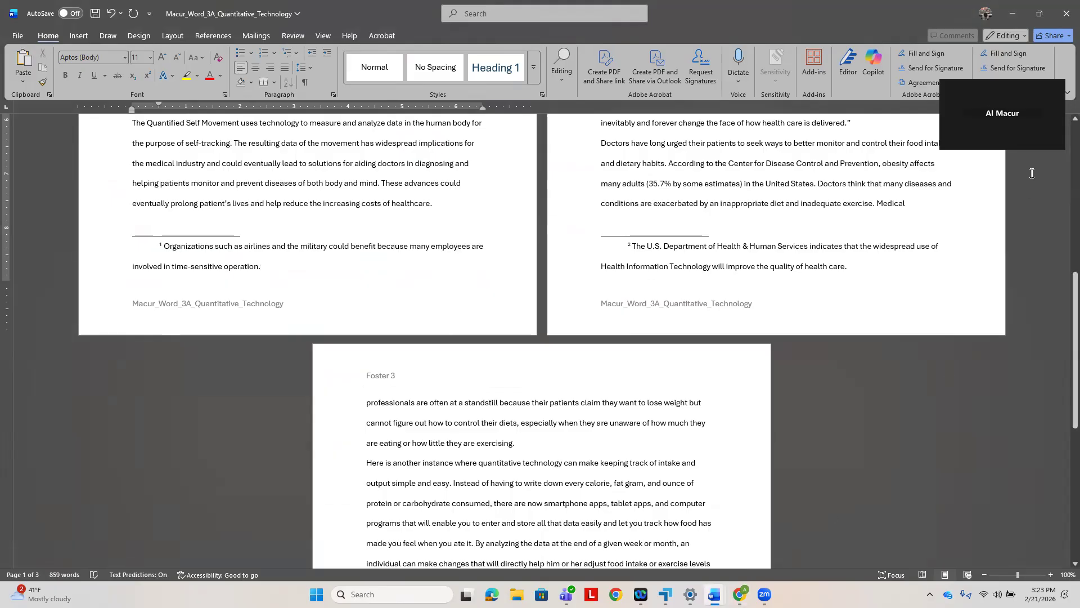
drag(1006, 18, 681, 40)
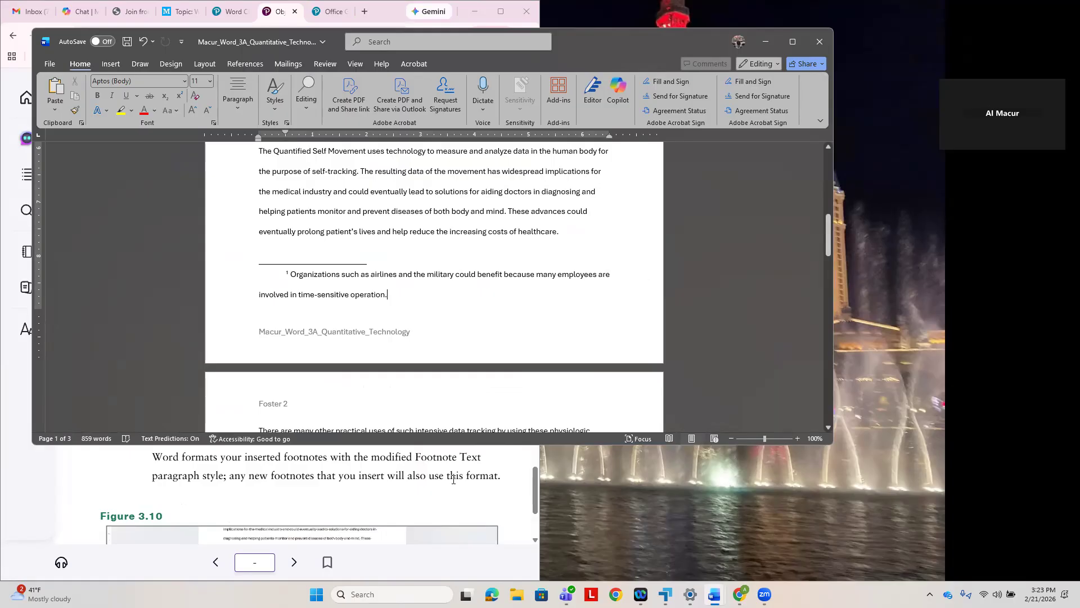
key(super+Right)
- Follow step 7 in the e-textbook to check the second footnote's format at the end of page 2 and save the document
scroll(368, 444, down, 3)
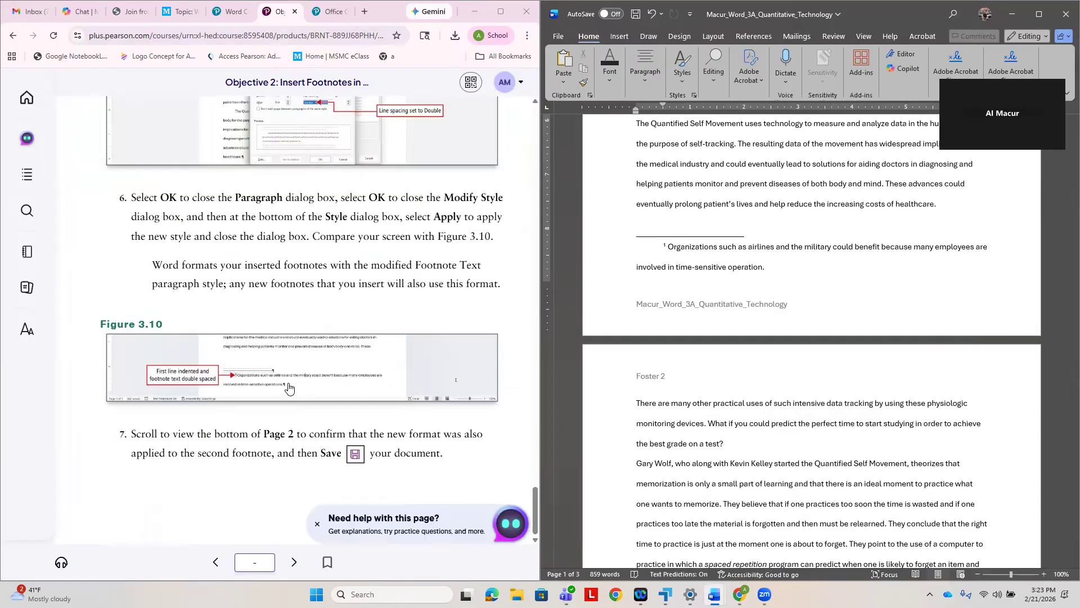
scroll(781, 516, down, 6)
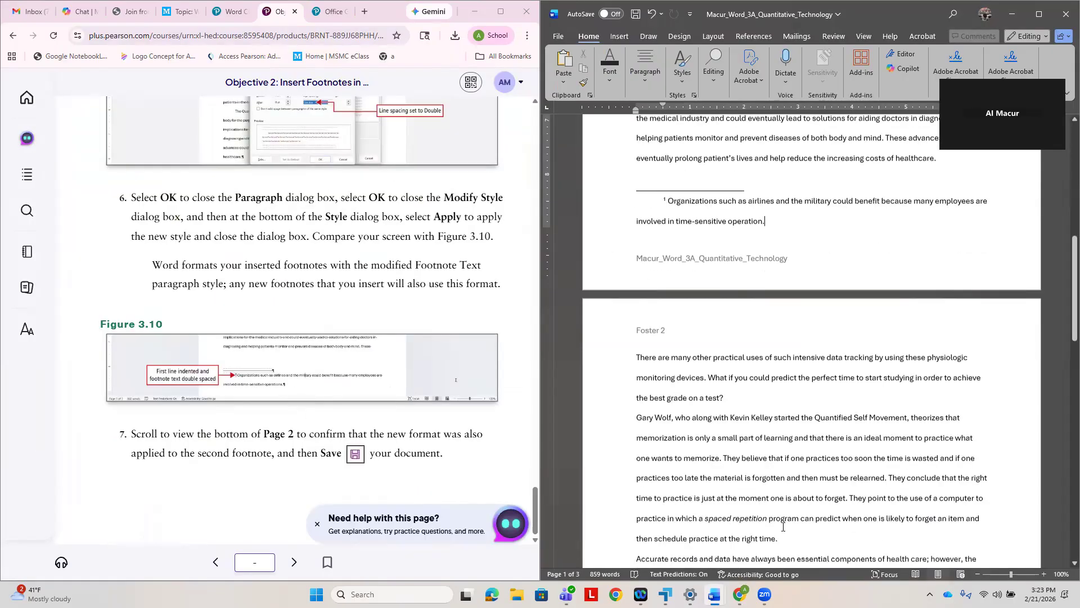
scroll(781, 515, down, 2)
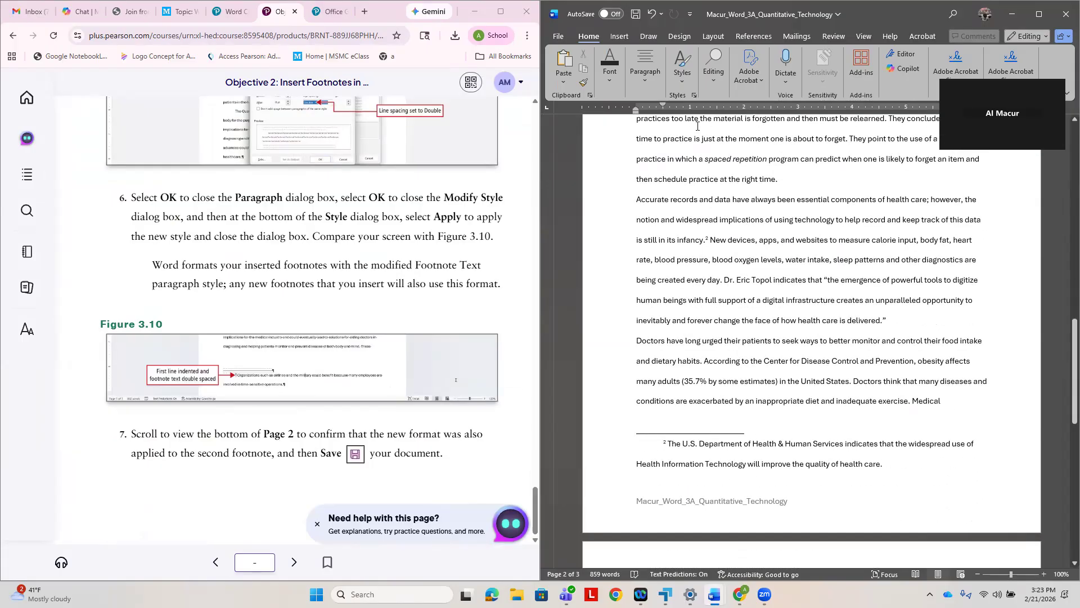
click(638, 16)
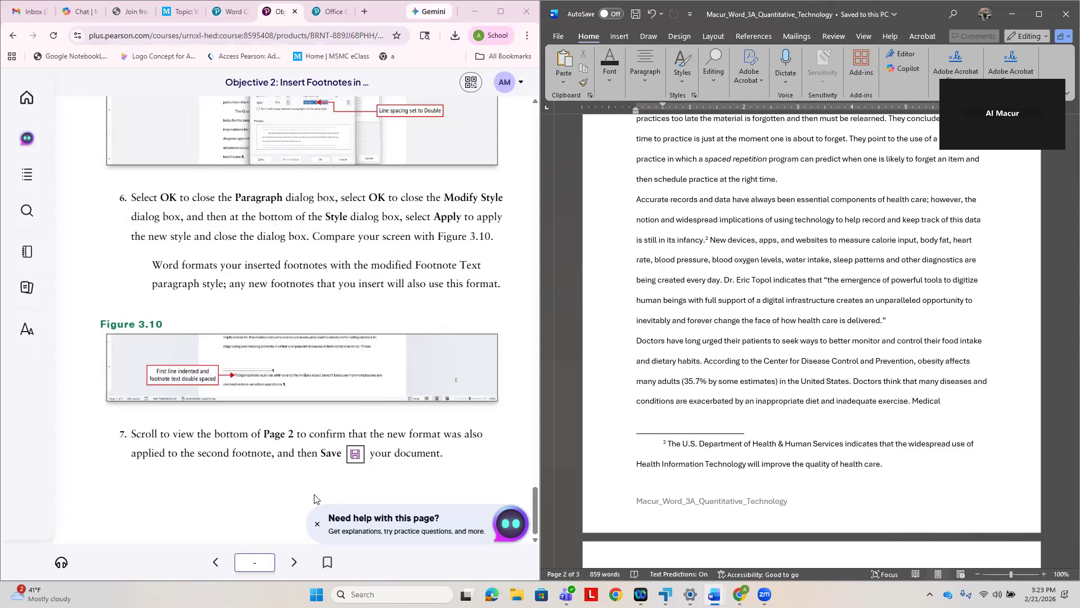
- Go to Objective 3 in the e-textbook and follow Activity 3.05 step 1 to set the bibliography style to MLA
click(296, 564)
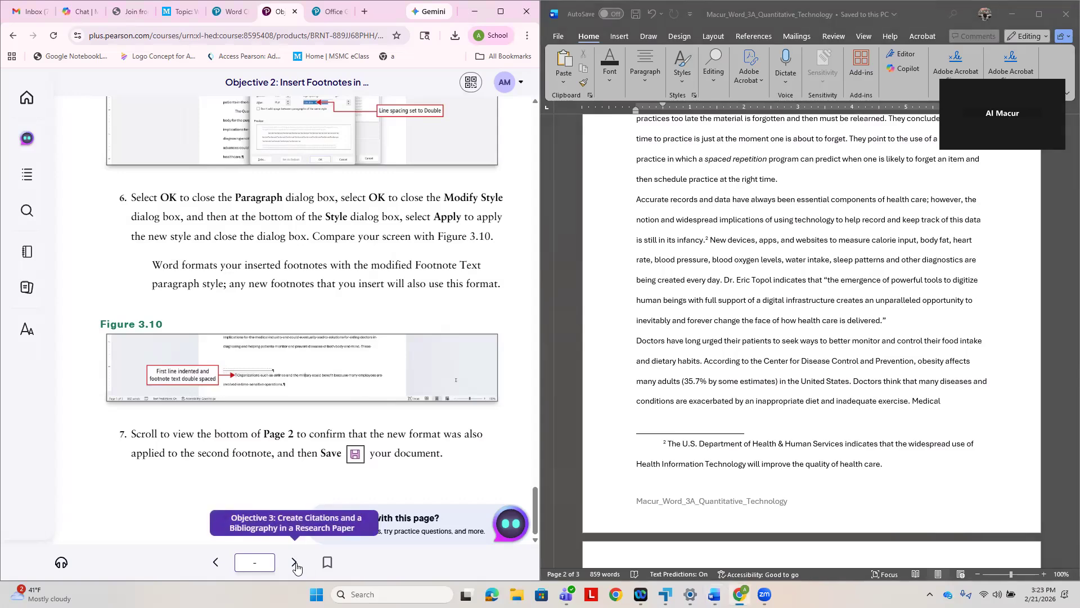
click(295, 563)
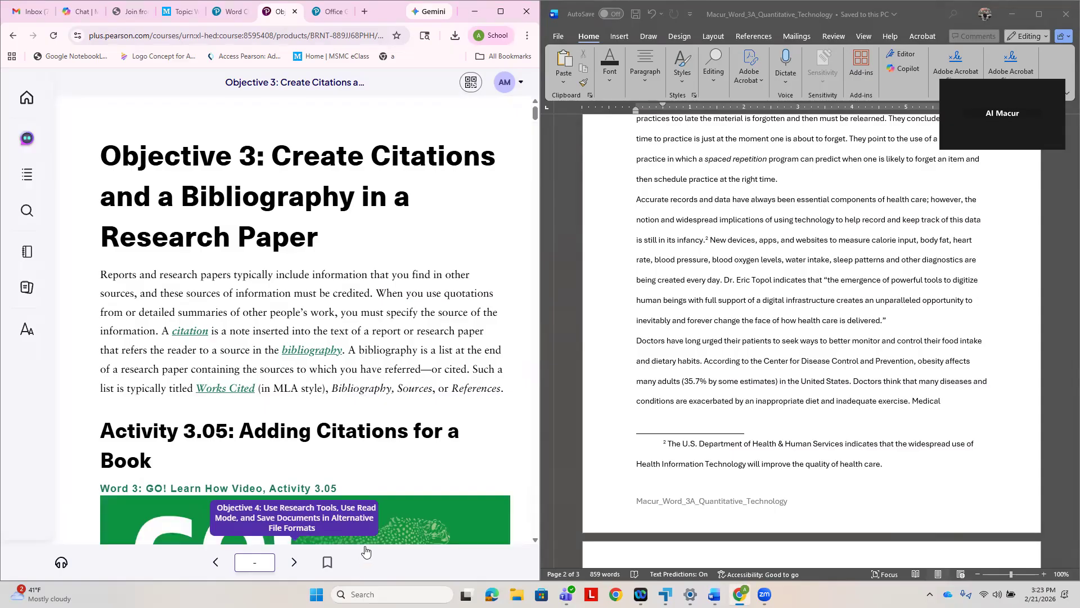
scroll(412, 444, down, 3)
scroll(412, 444, down, 7)
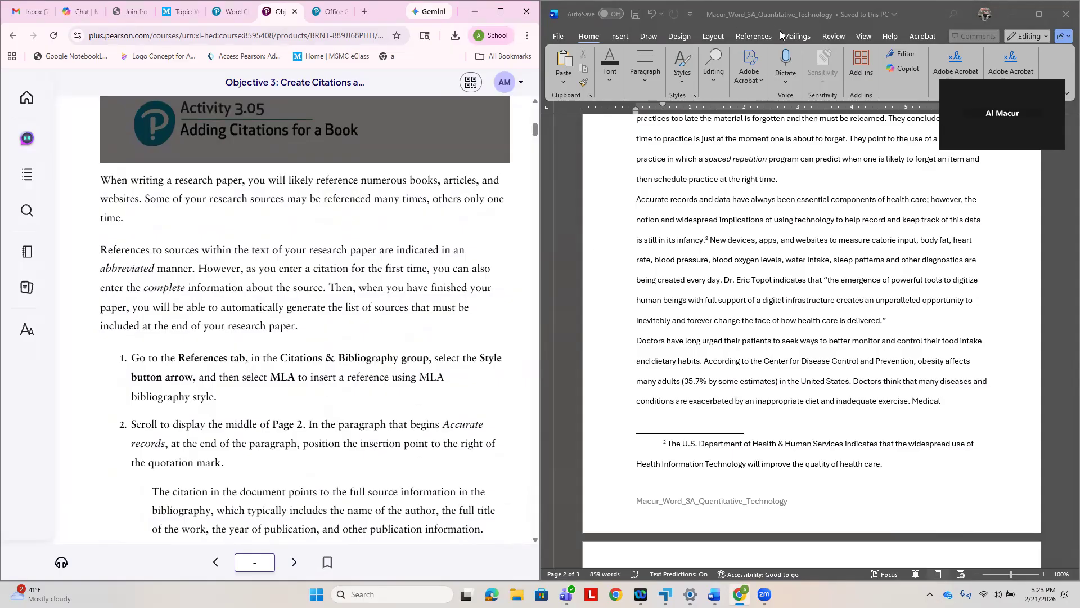
click(756, 37)
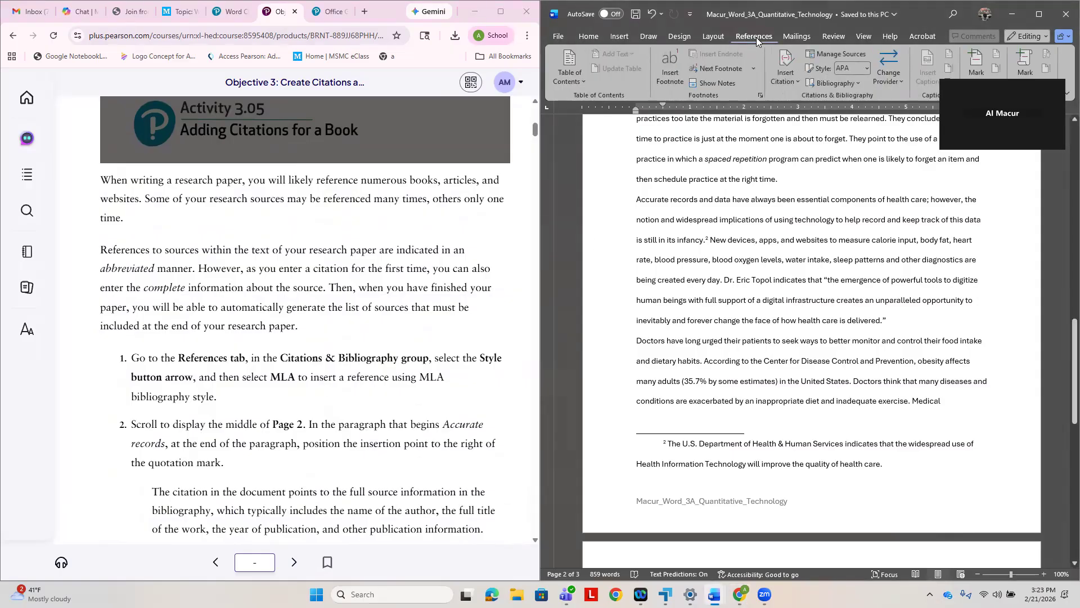
click(871, 71)
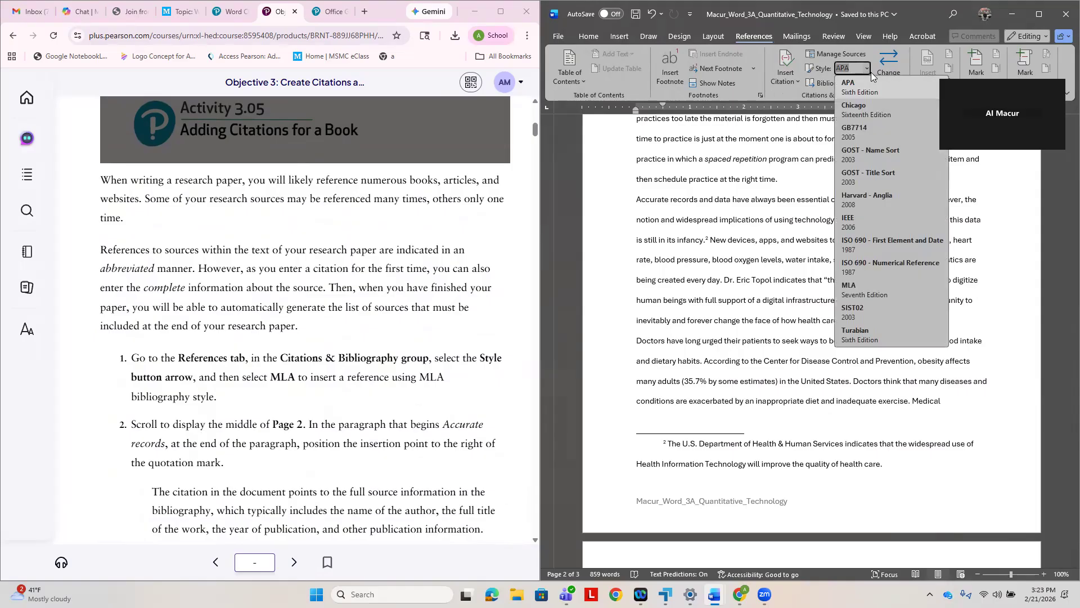
click(873, 288)
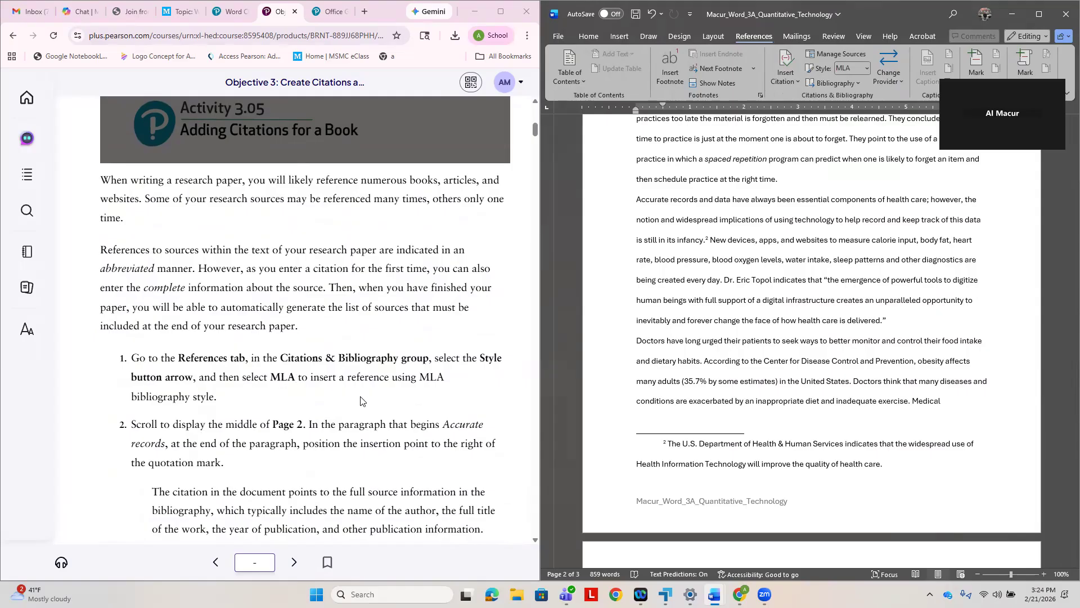
- Place the insertion point after the closing quotation mark of the page 2 paragraph that begins "Accurate records"
scroll(755, 382, down, 3)
scroll(754, 382, up, 9)
scroll(758, 390, down, 2)
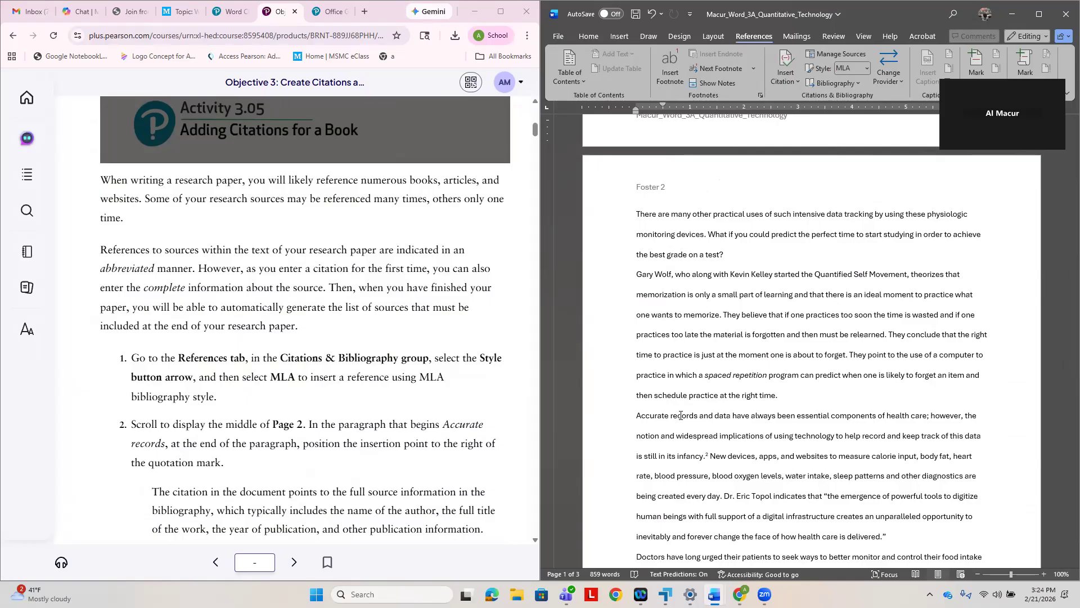
scroll(726, 425, down, 1)
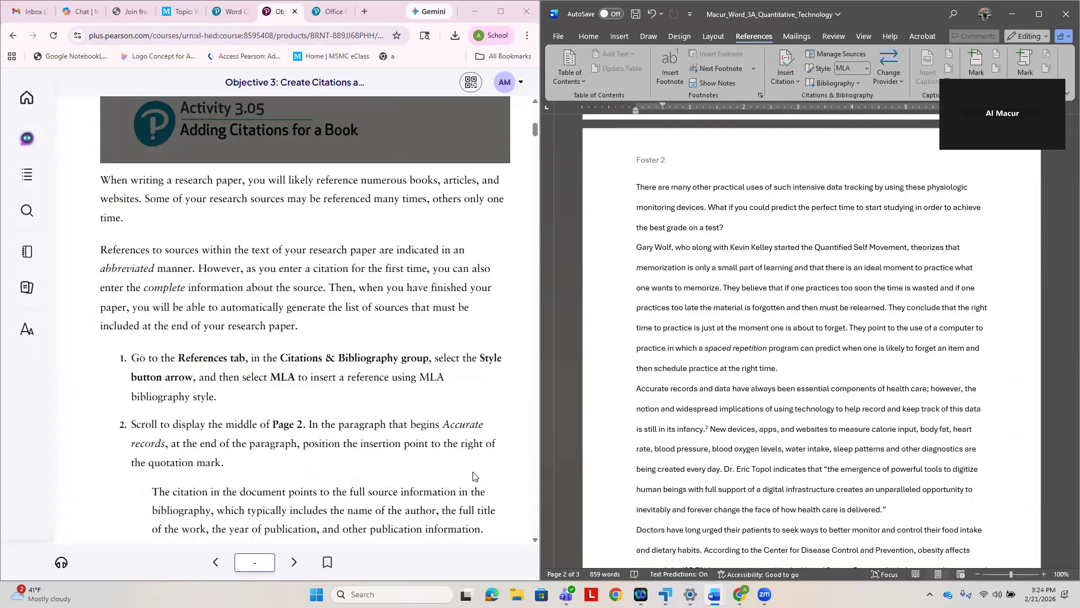
click(886, 511)
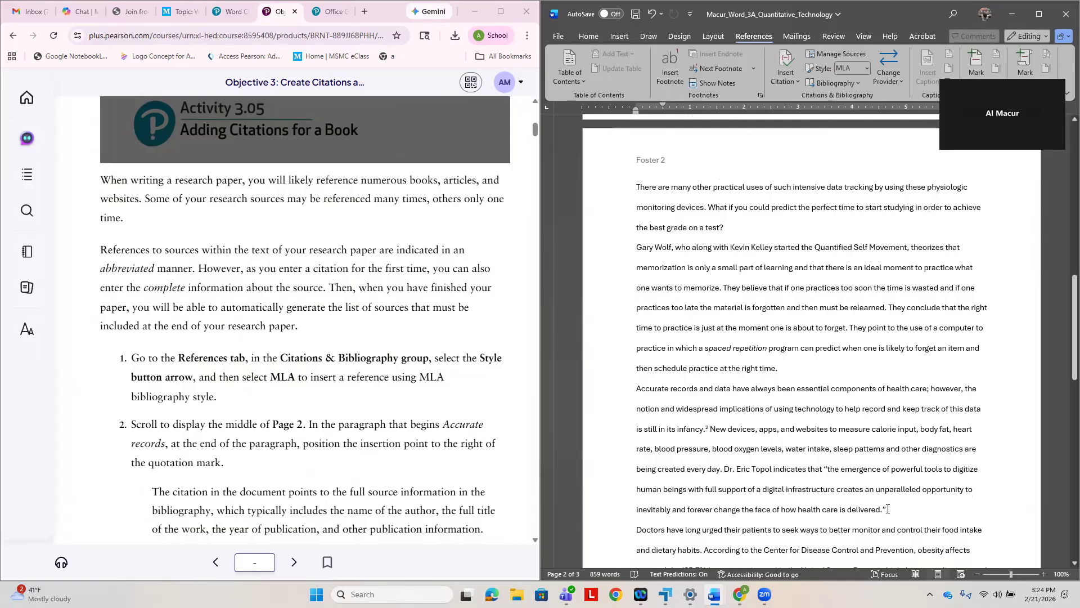
- Follow step 3 in the e-textbook to start adding a new citation source, and read the book details in step 4
scroll(370, 475, down, 2)
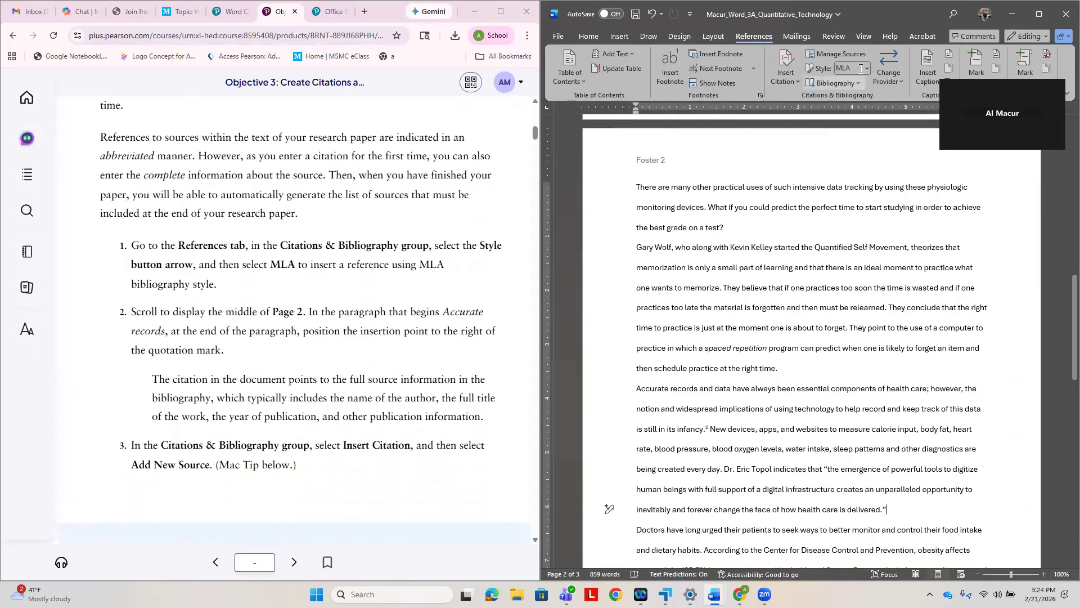
click(793, 83)
click(806, 98)
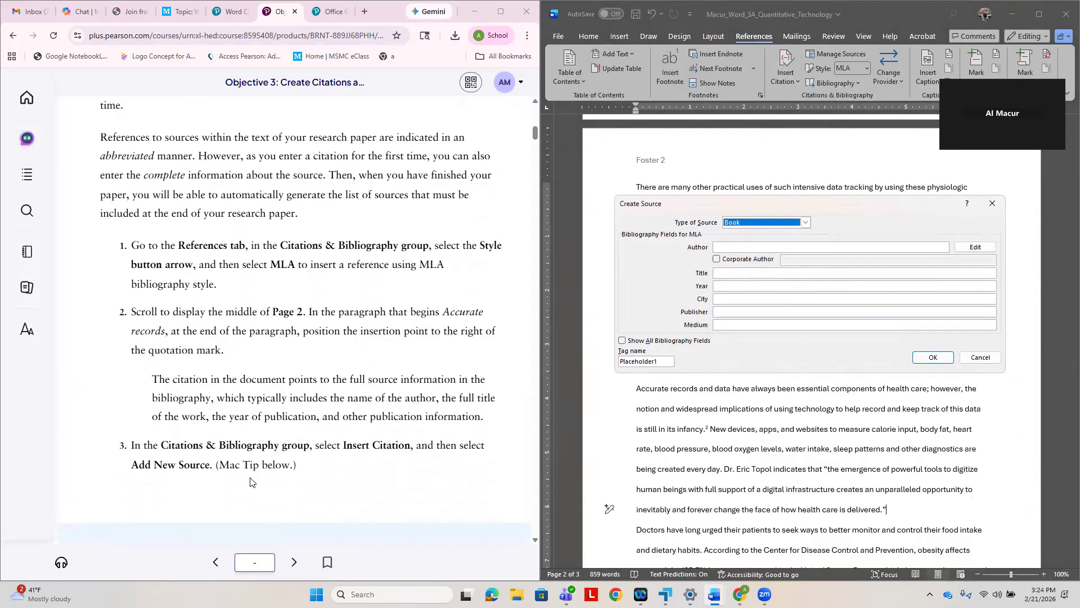
scroll(250, 478, down, 4)
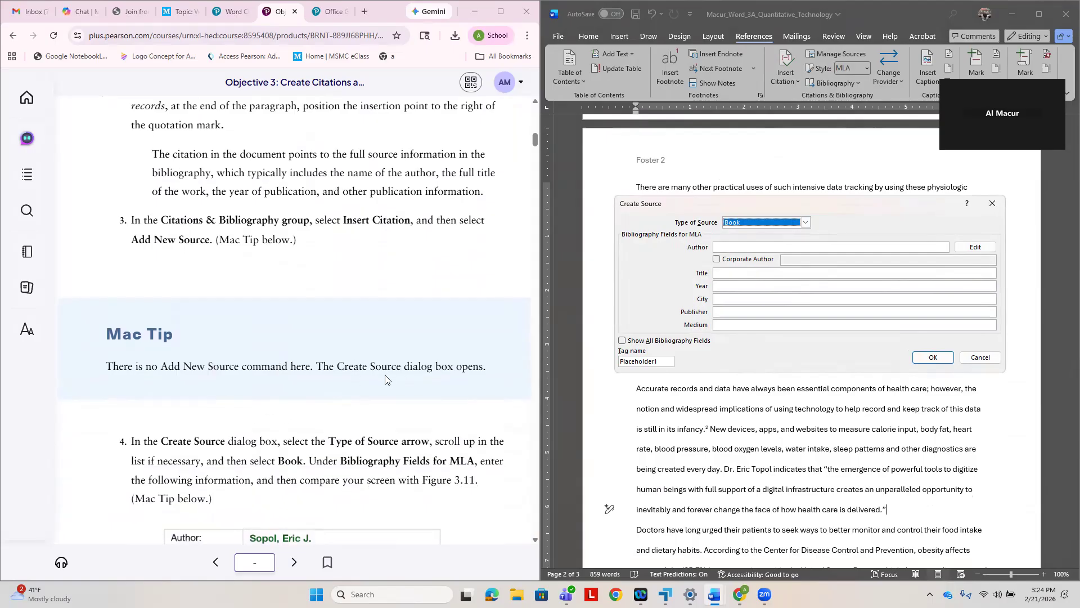
scroll(396, 382, down, 1)
scroll(410, 383, down, 3)
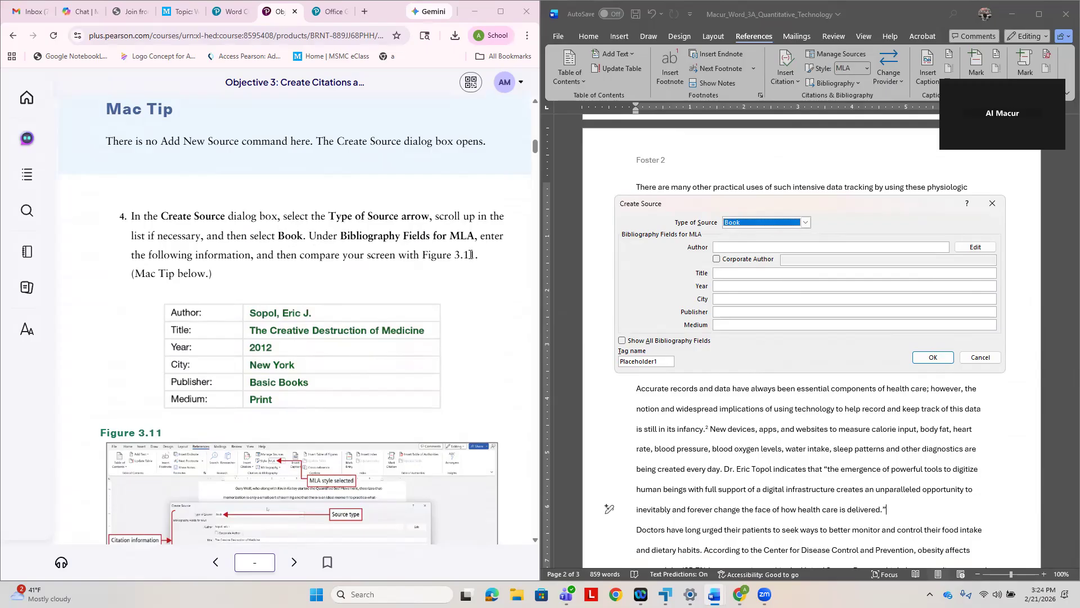
- Enter the book source's author name from step 4, the title "The Creative Destruction of Medicine" and the year 2012
click(724, 246)
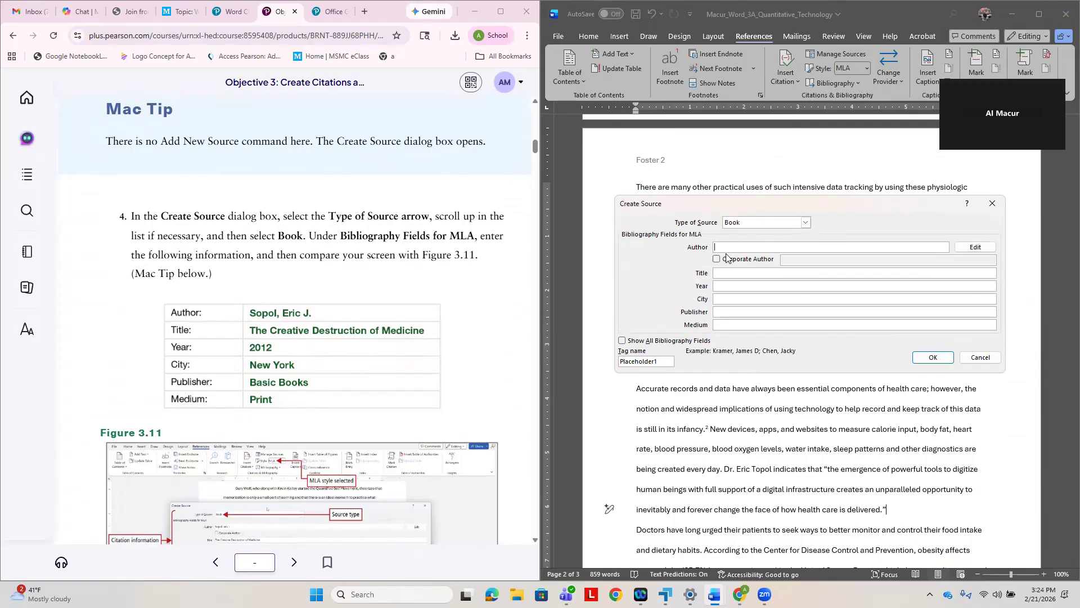
text(Sopol, Eric J.)
click(724, 273)
text(T)
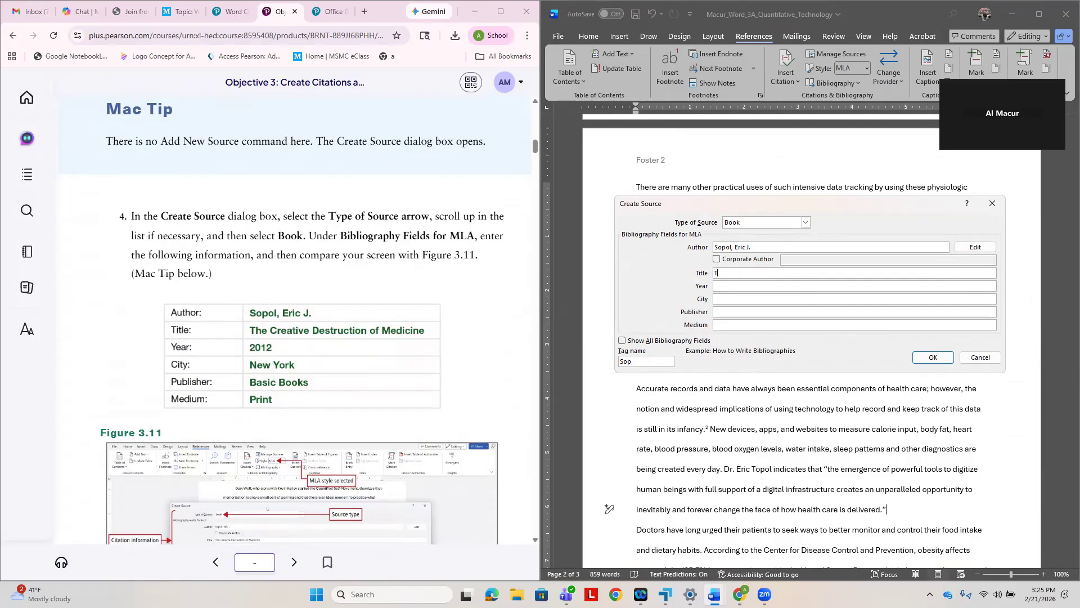
text(he Creative Destruction of Medicine)
click(726, 287)
text(2012)
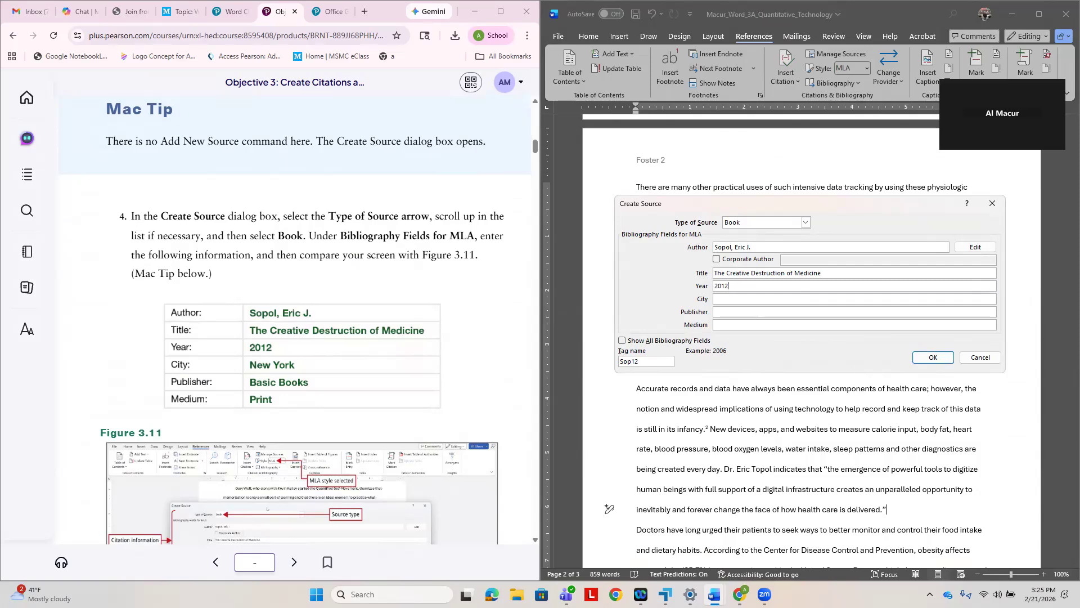
- Complete the book source with city New York, publisher Basic Books and medium Print
click(746, 301)
text(New York)
click(726, 312)
text(Baso)
text(c Books)
click(722, 327)
text(Print)
- Compare the source details with Figure 3.11 in the e-textbook and insert the book citation
scroll(306, 365, down, 1)
scroll(305, 364, down, 4)
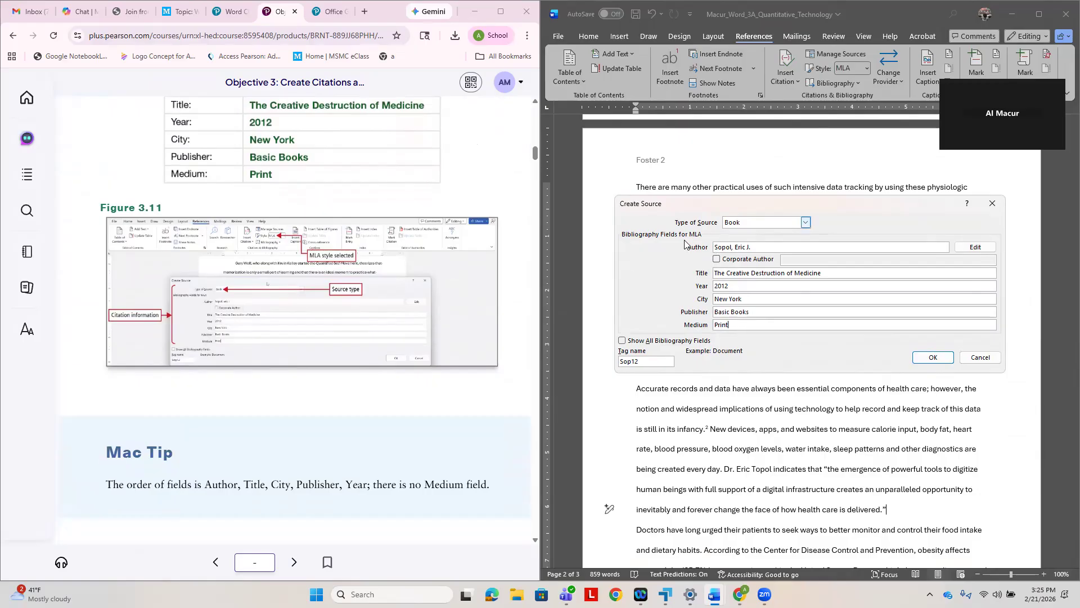
scroll(273, 332, down, 3)
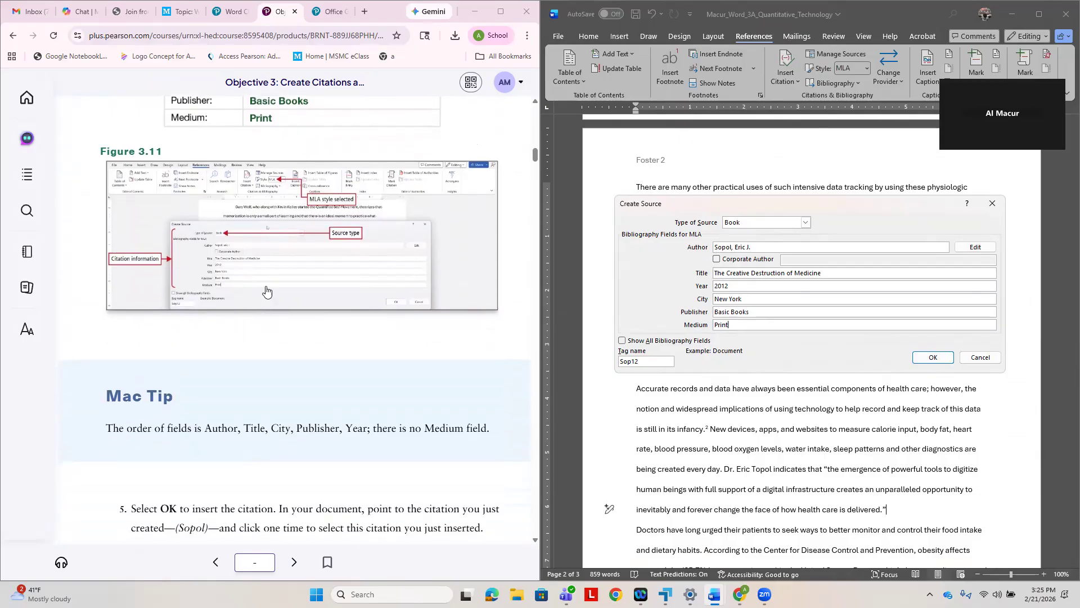
scroll(266, 291, down, 1)
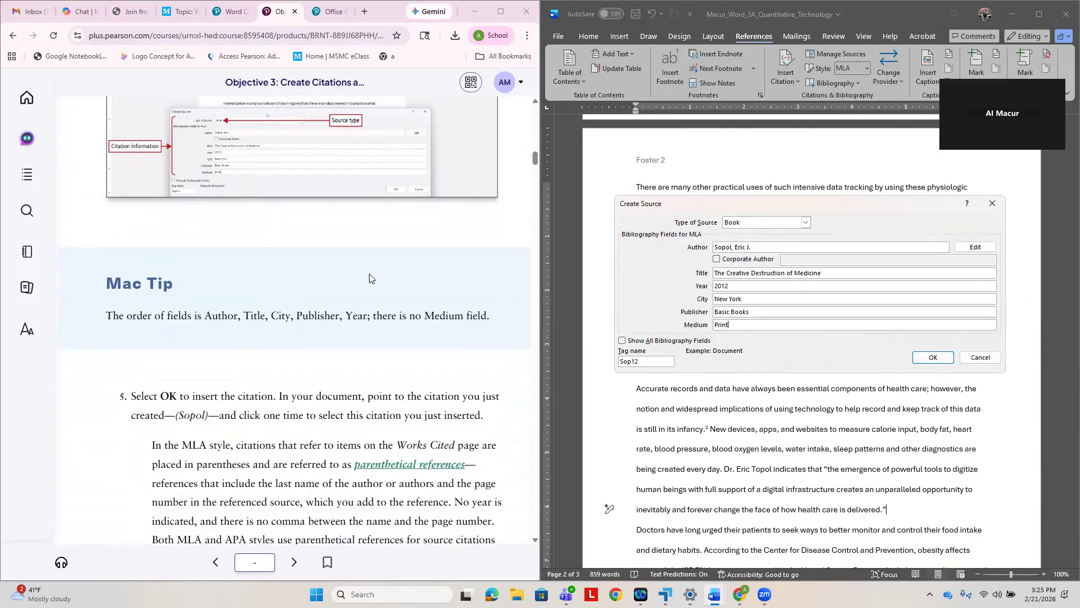
click(928, 358)
- Review the inserted citation on page 2, read steps 5 and 6 in the e-textbook, and save the document
scroll(903, 432, down, 2)
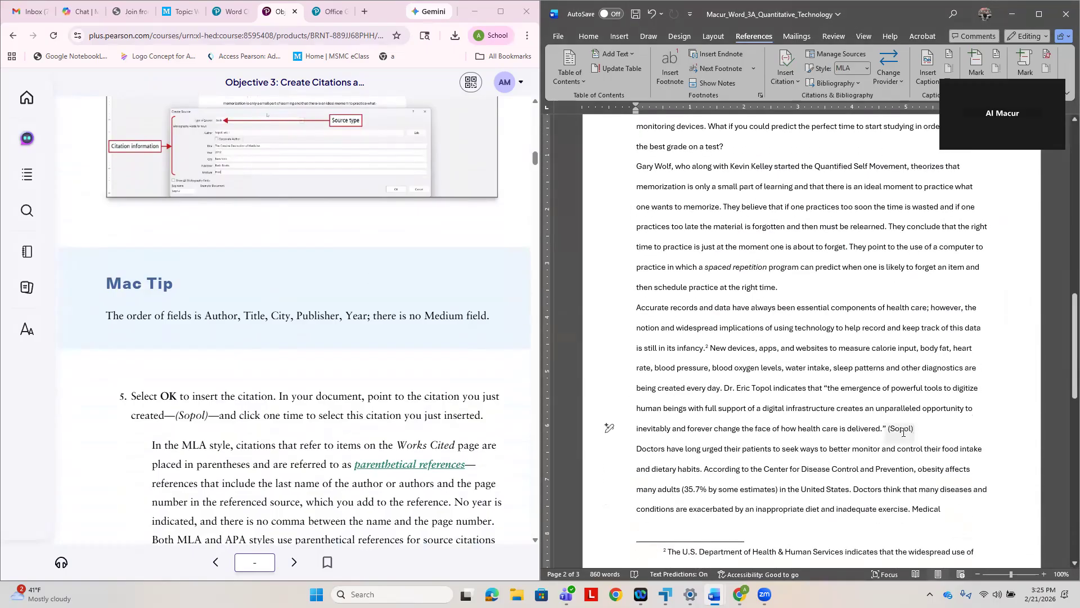
scroll(903, 432, down, 16)
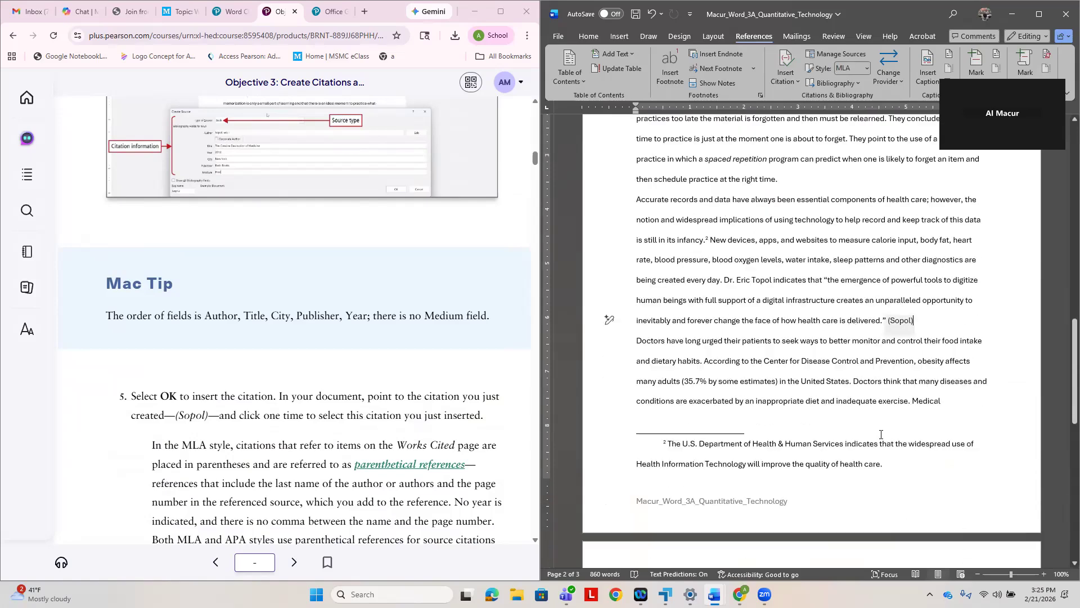
scroll(882, 434, down, 2)
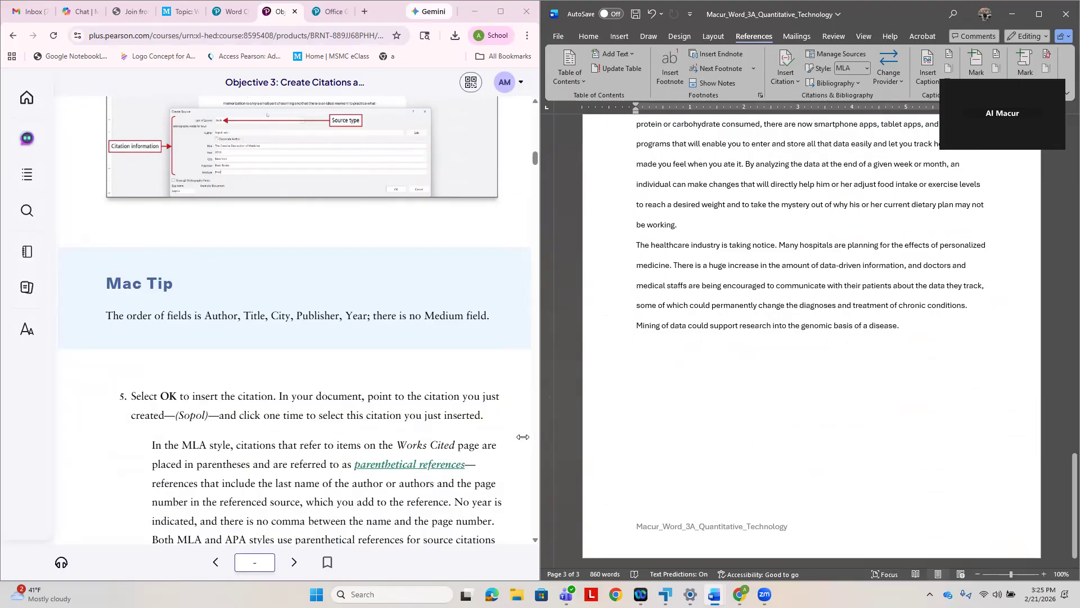
scroll(311, 441, down, 2)
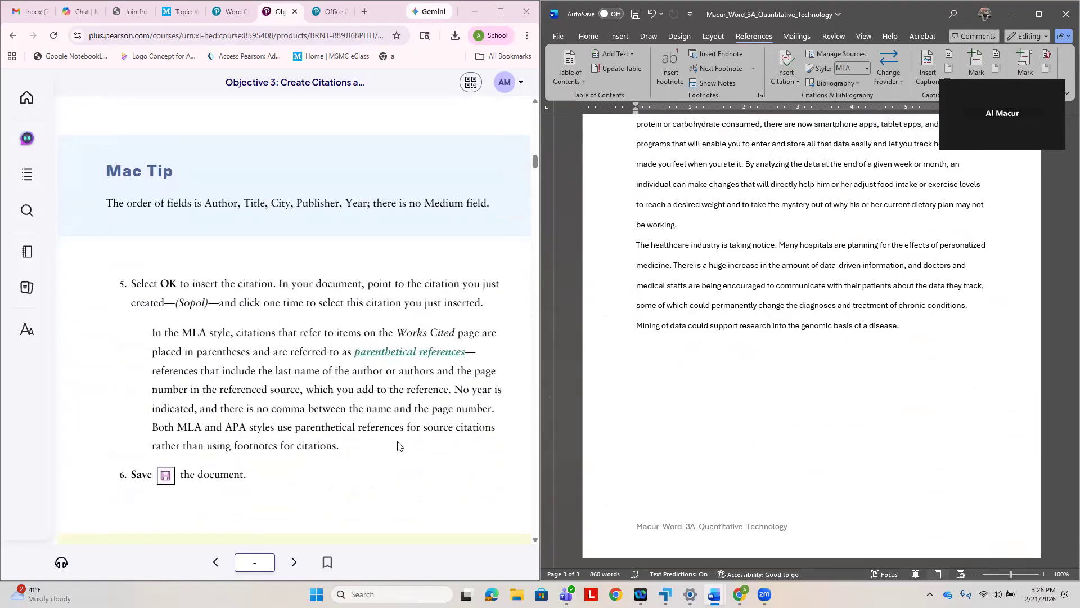
scroll(319, 368, down, 1)
click(636, 14)
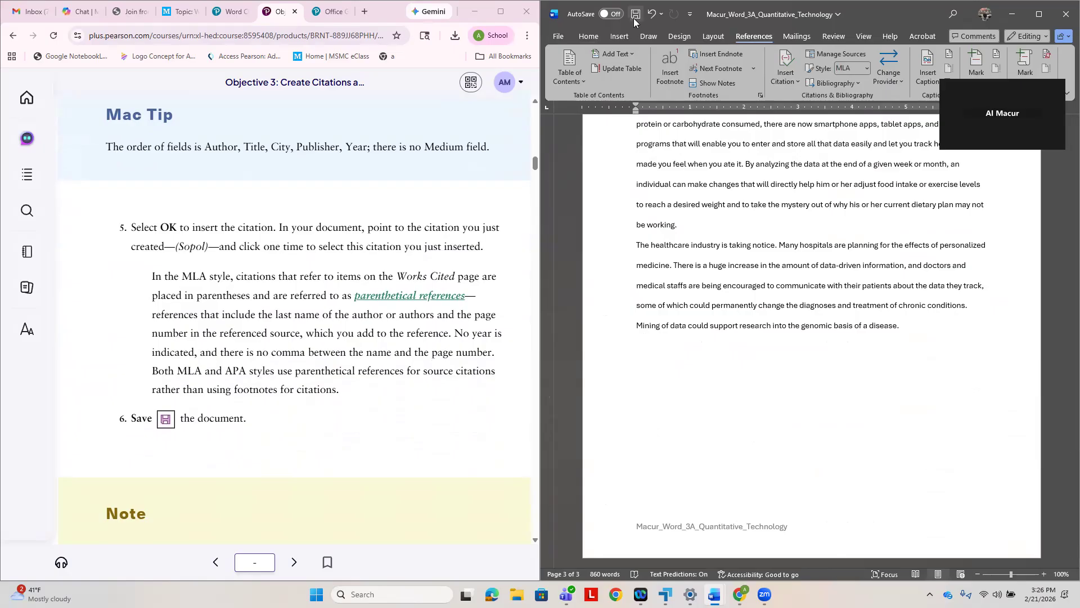
- Following steps 1 and 2 of Activity 3.06, edit the page 2 book citation to cite page 5
scroll(461, 480, down, 8)
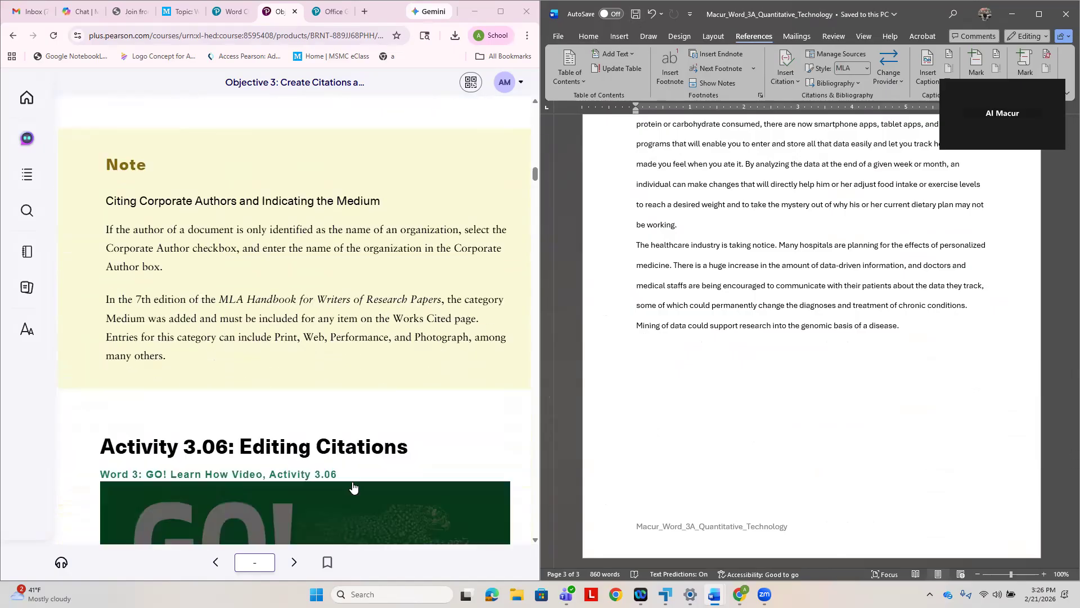
scroll(337, 491, down, 4)
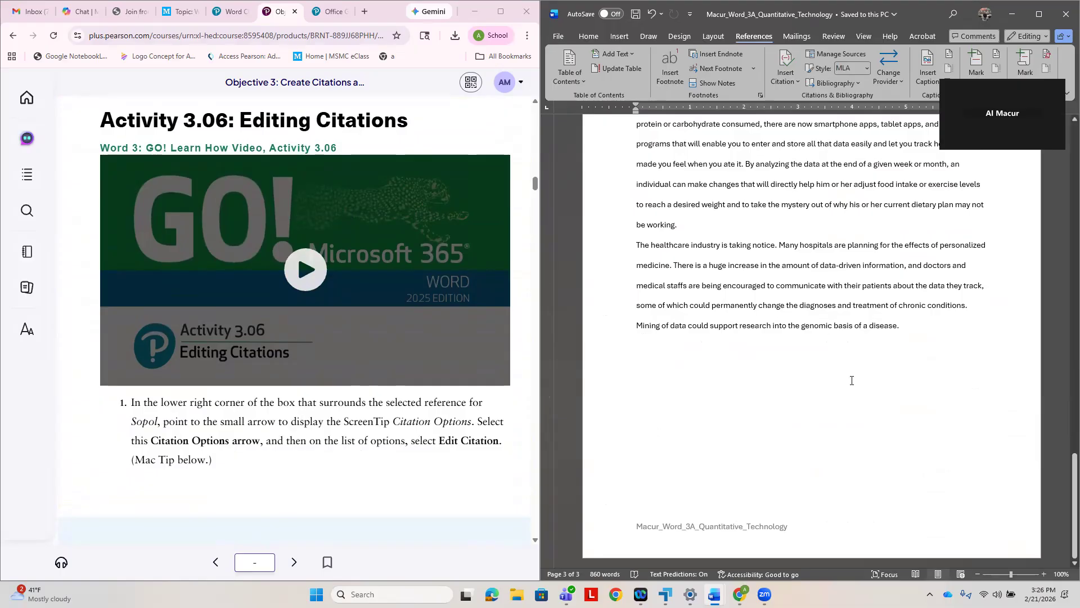
scroll(925, 400, up, 5)
scroll(925, 400, up, 3)
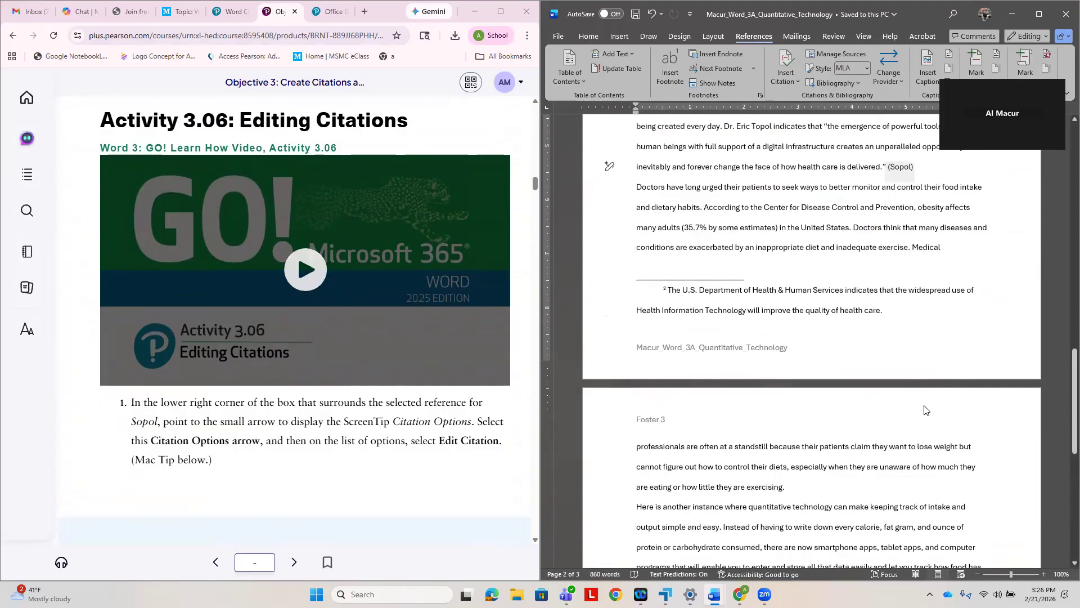
click(909, 210)
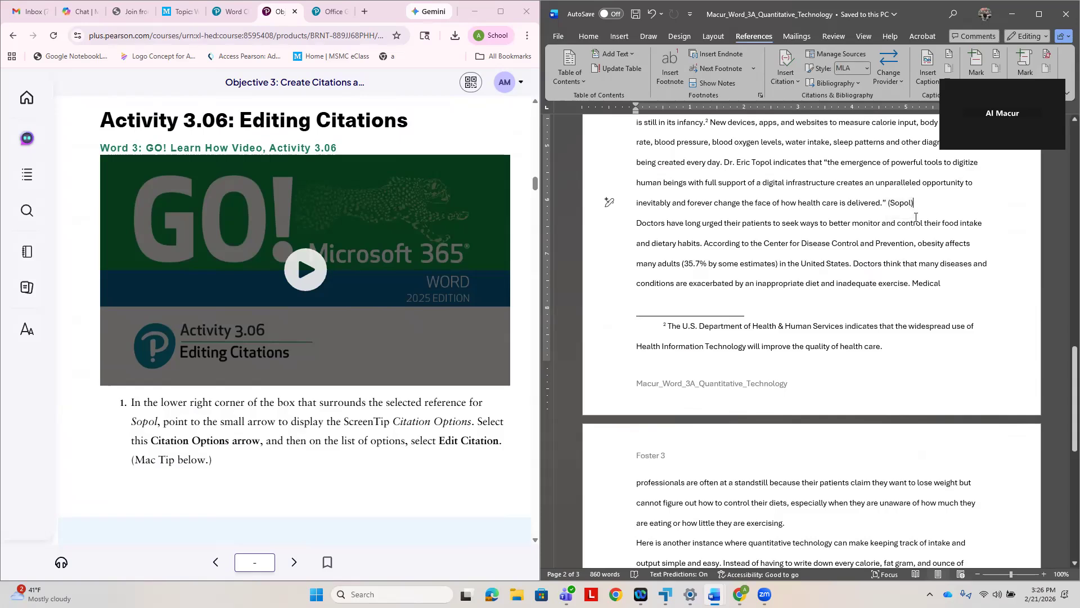
click(916, 216)
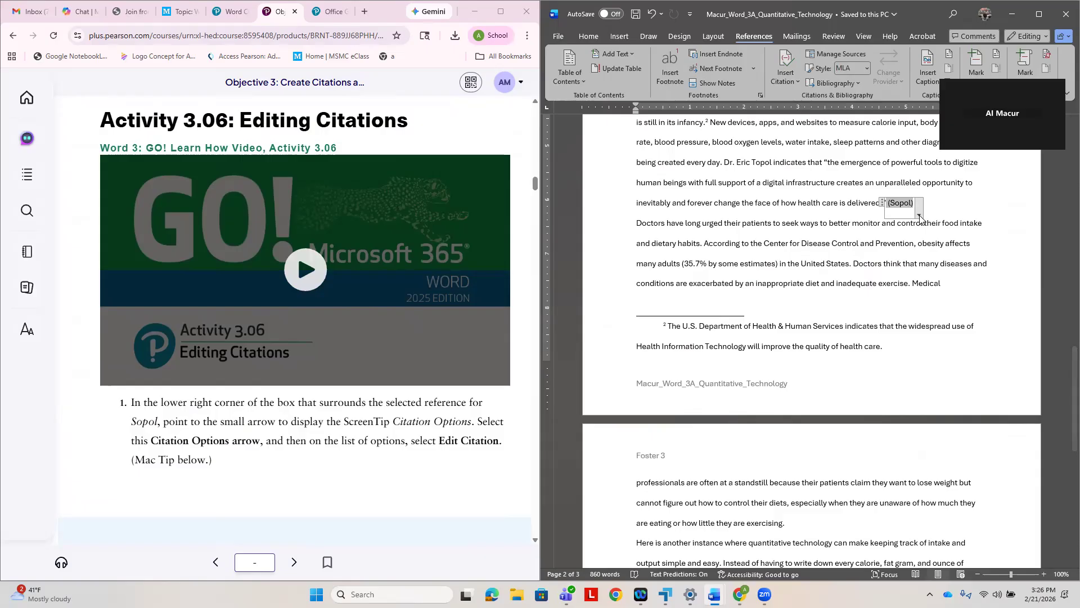
click(919, 215)
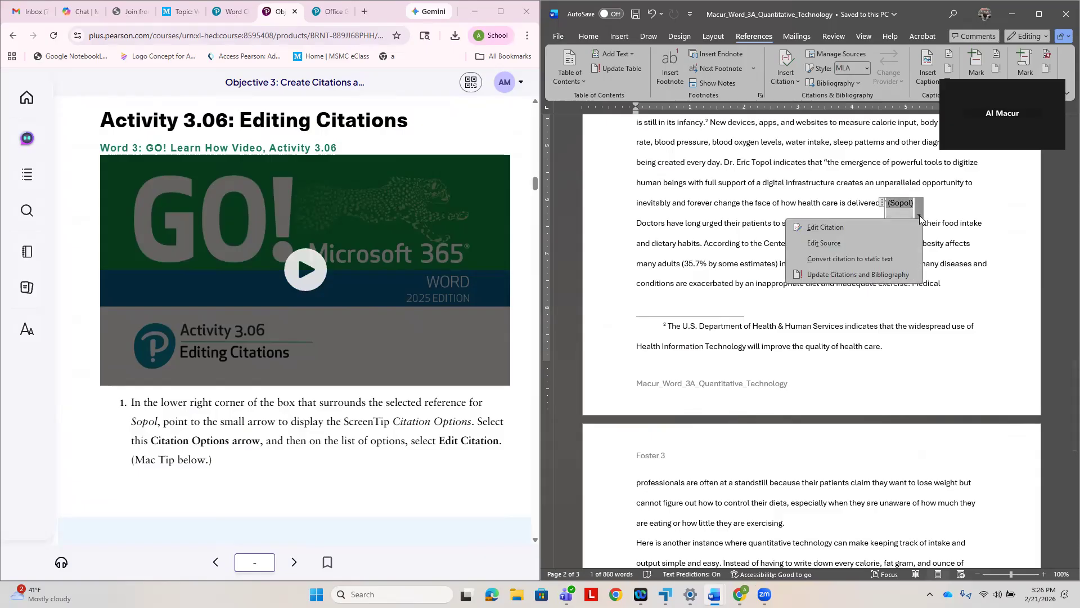
click(873, 230)
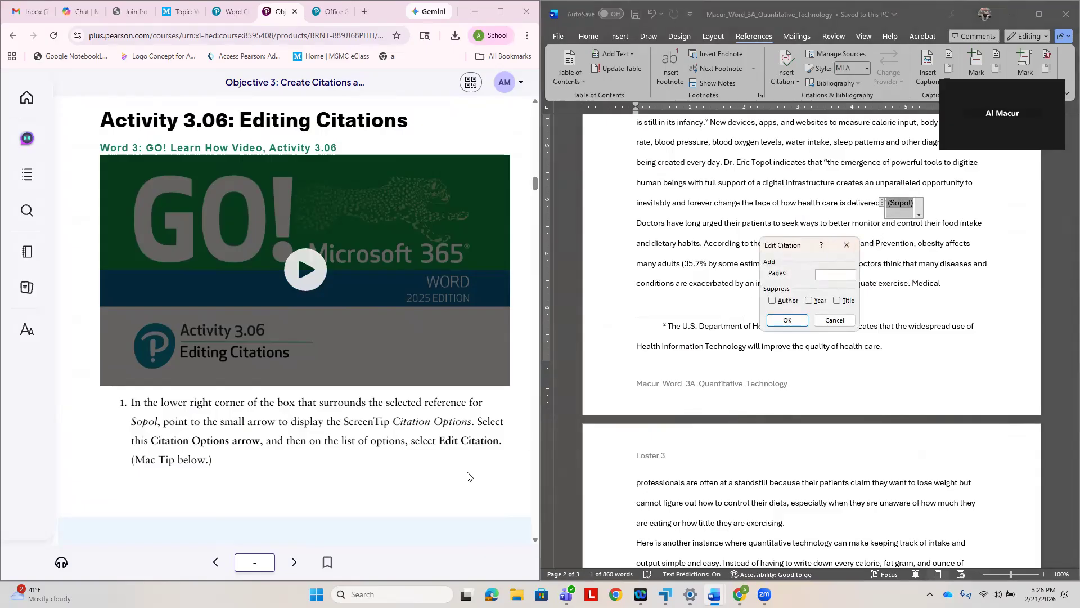
scroll(315, 475, down, 4)
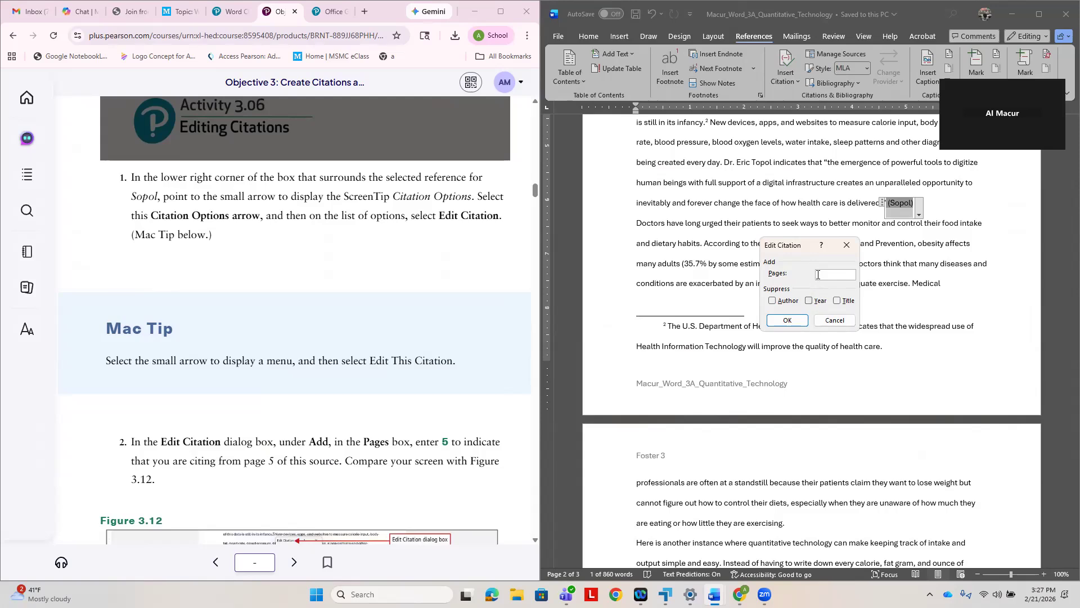
text(5)
scroll(490, 485, down, 3)
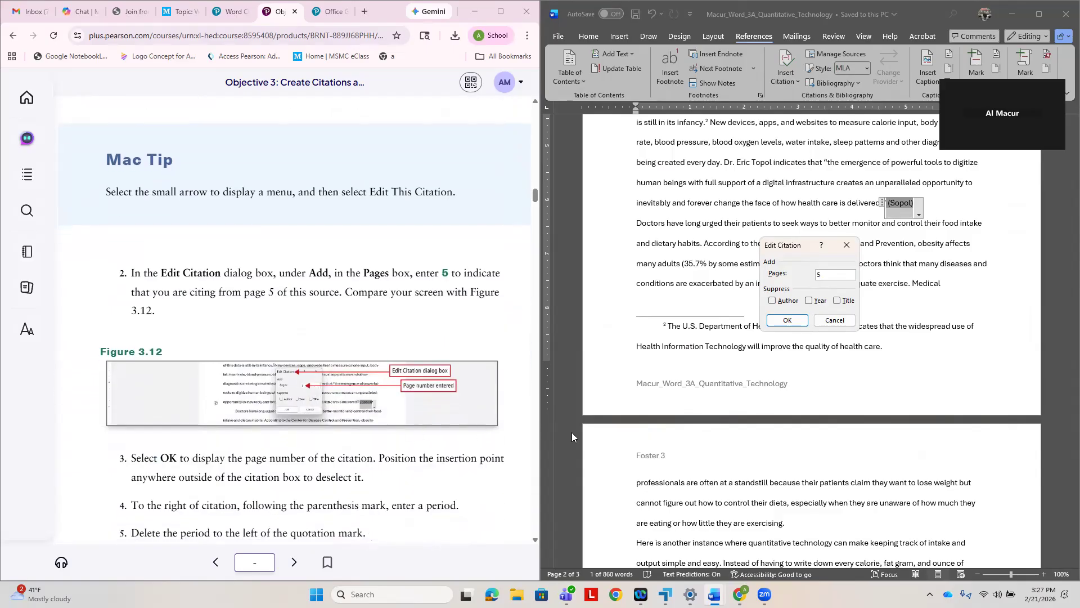
click(788, 321)
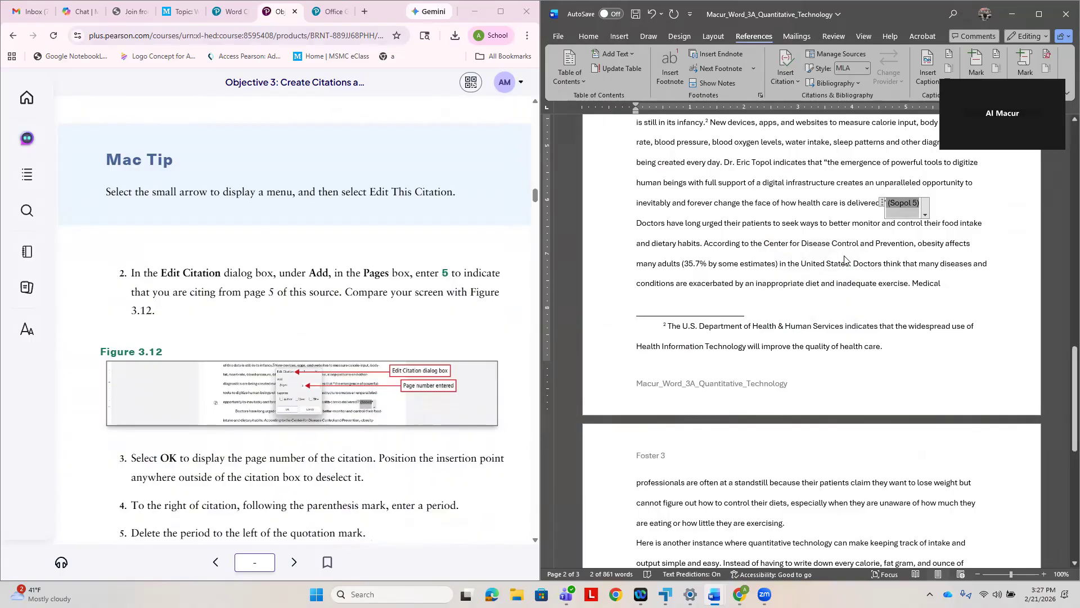
- Add a period after the page 2 citation and delete the period before the closing quotation mark
scroll(385, 483, down, 1)
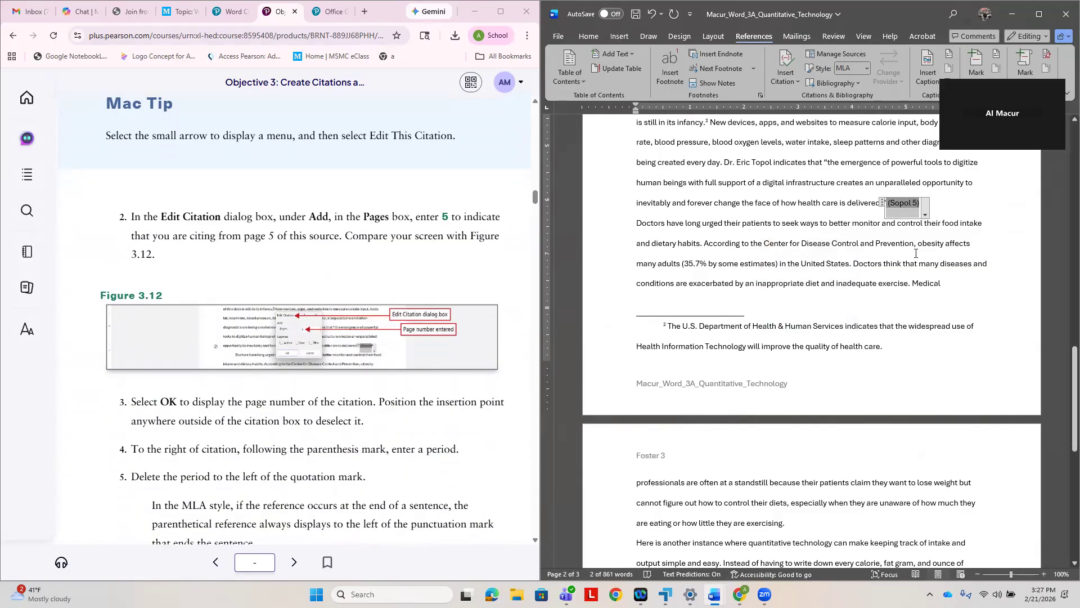
click(963, 209)
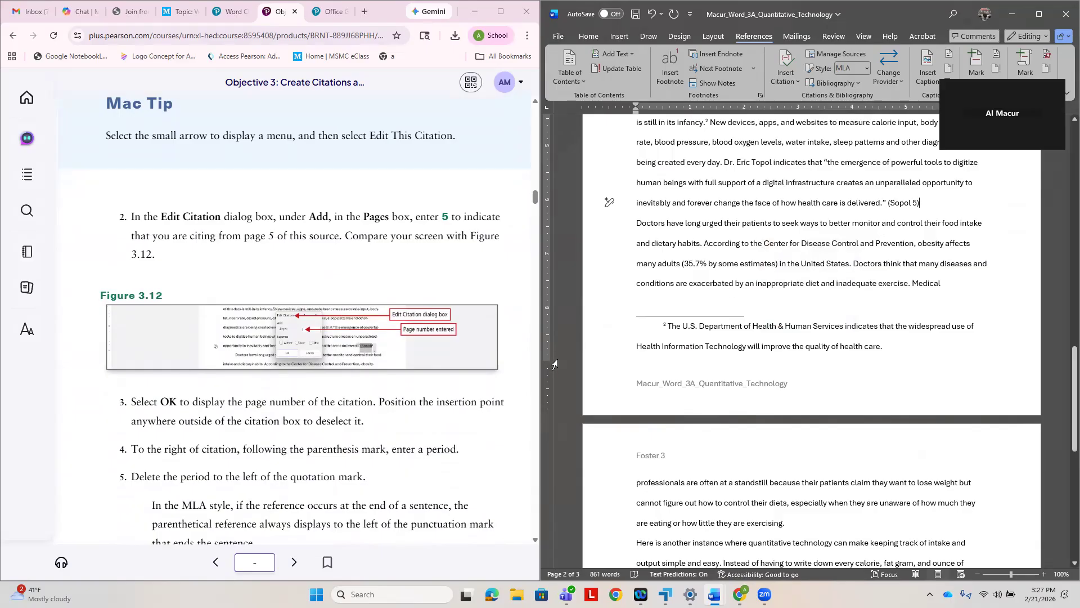
text(.)
click(884, 202)
key(BackSpace)
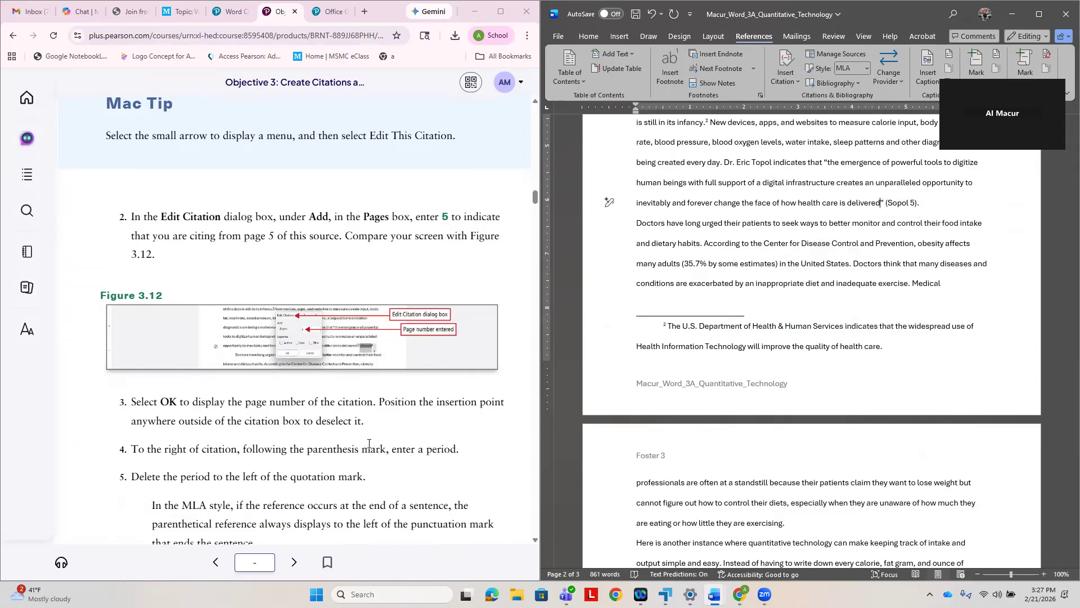
- Start a new Book source for a citation between "disease" and the period in the document's last sentence, per steps 6 to 8
scroll(369, 446, down, 3)
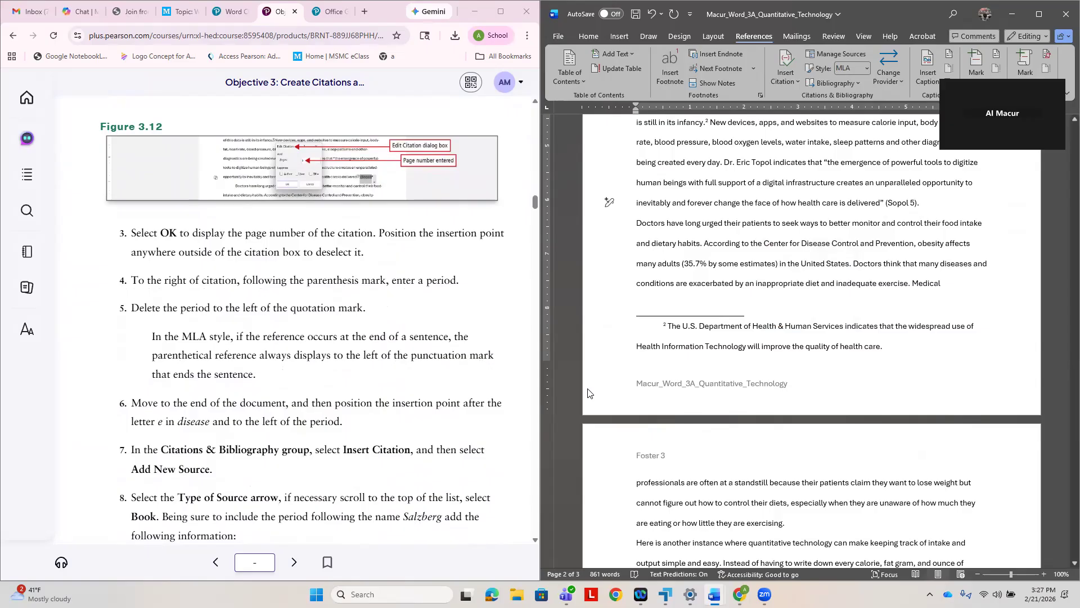
scroll(741, 393, down, 3)
scroll(741, 393, down, 7)
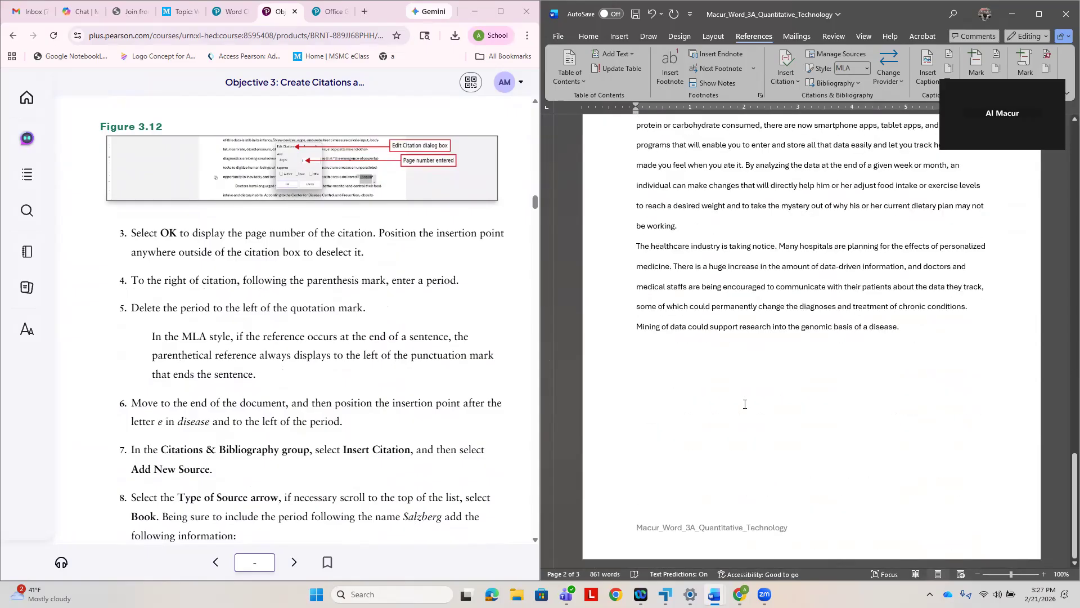
click(637, 363)
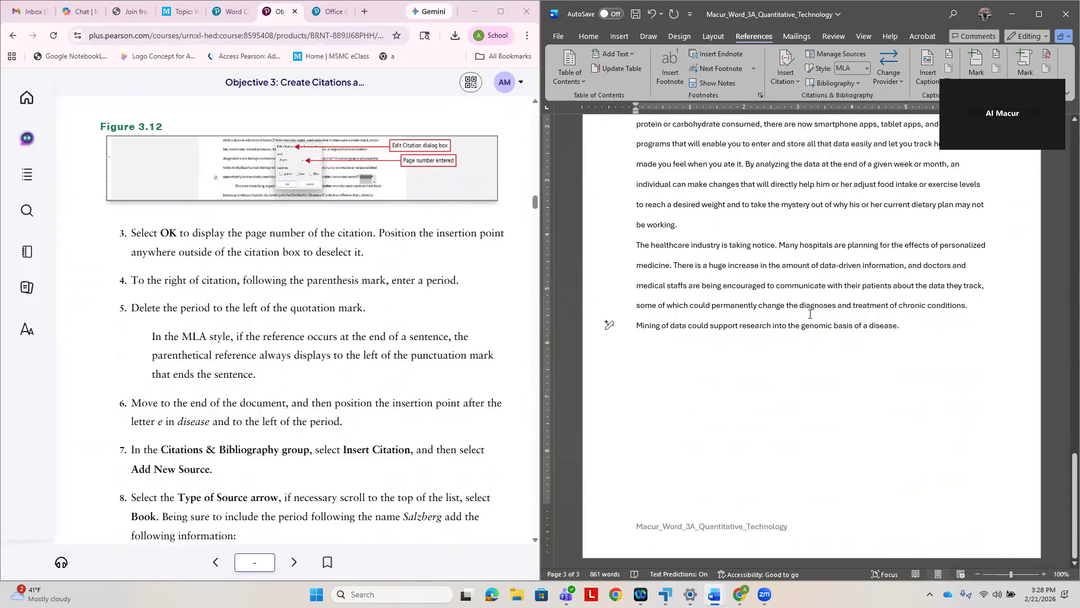
click(786, 70)
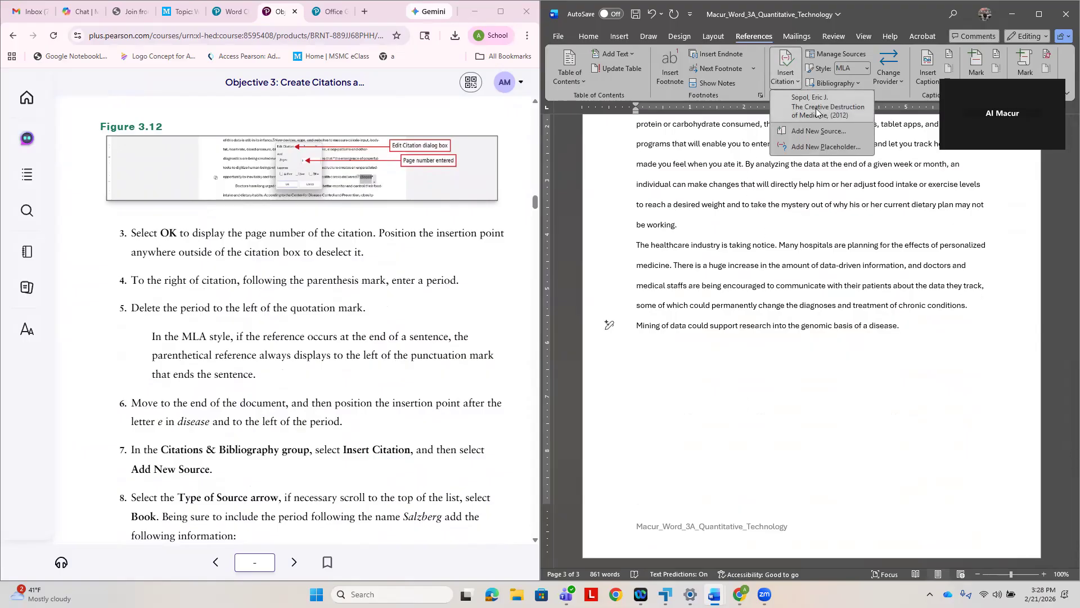
click(823, 129)
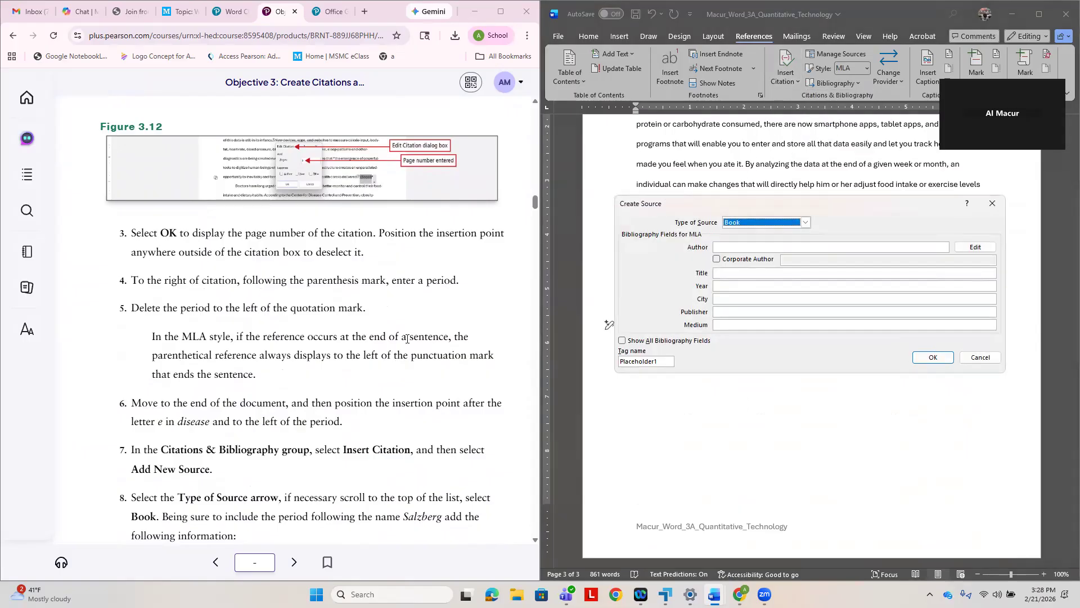
scroll(459, 329, down, 3)
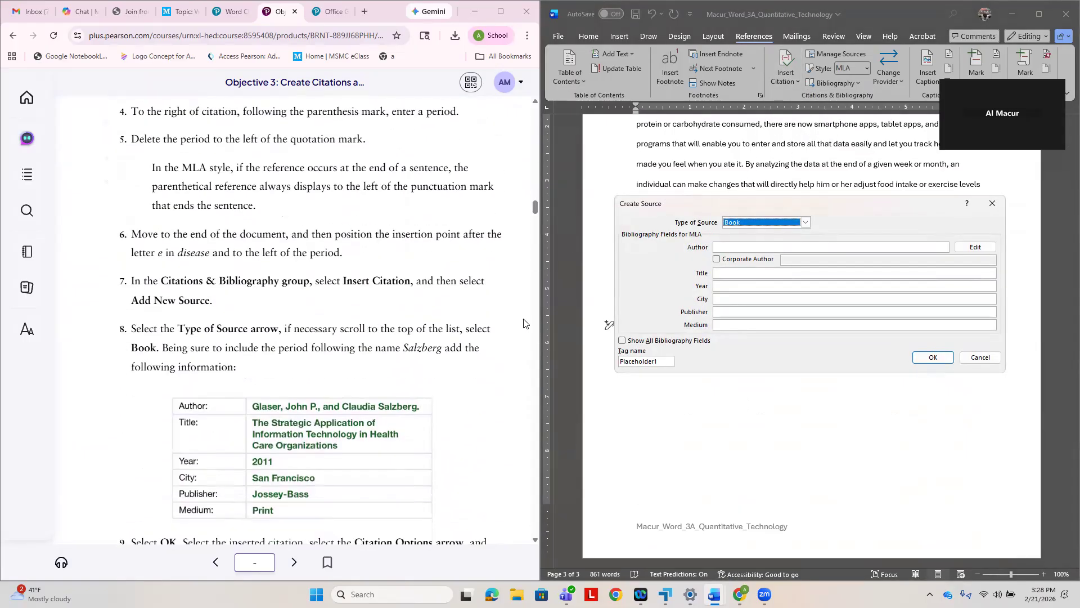
scroll(394, 421, down, 2)
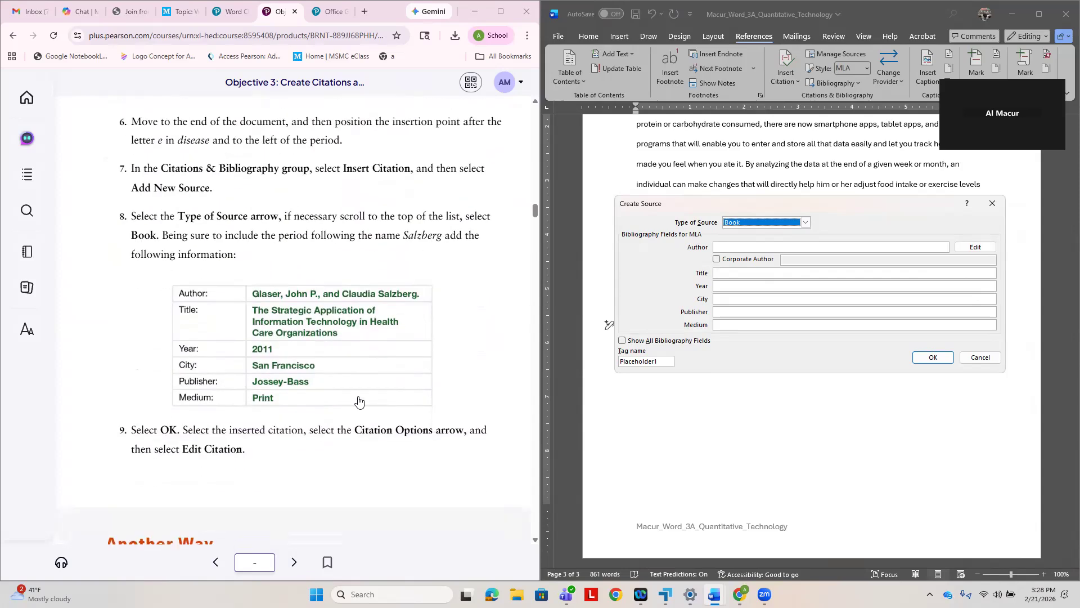
- Enter both authors' names from step 8 as the new source's author, including the closing period
click(724, 246)
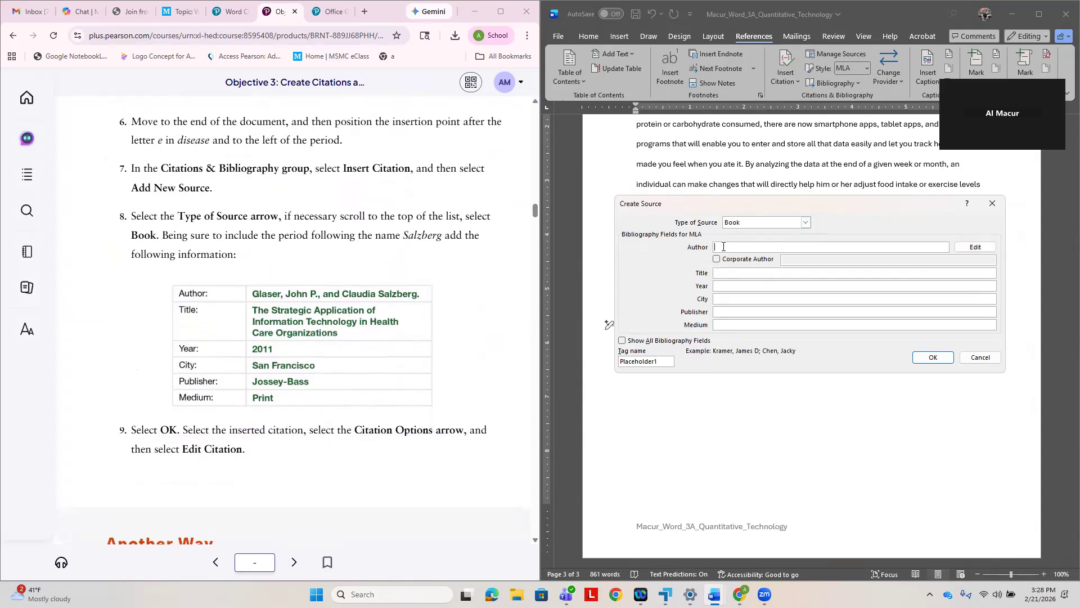
text(Glaser, John P., a)
text(nd Claudia Salzberg.)
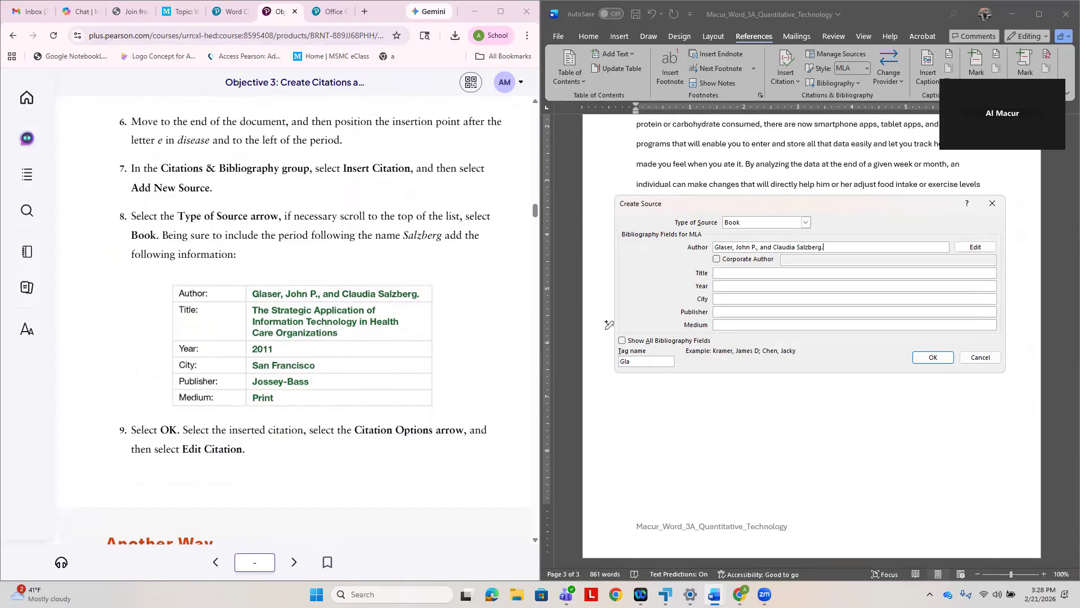
- Enter the source title "The Strategic Application of Information Technology in Health Care Organizations"
click(724, 270)
text(The Strategic Application of Informaition)
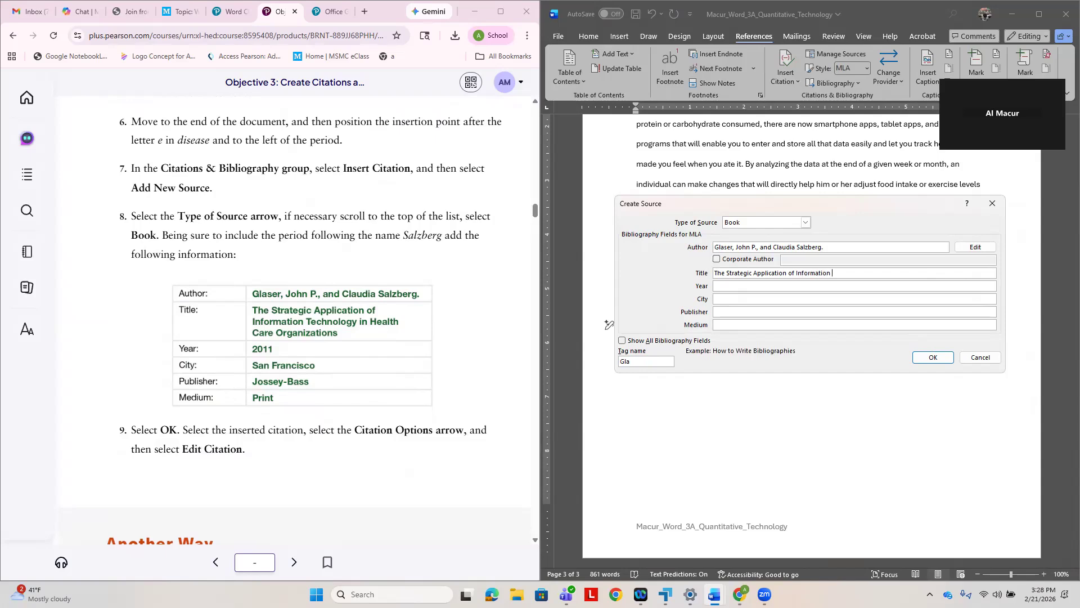
text( Technology in Health Care Organizations)
- Set the source's year to 2011, city to San Francisco and publisher to Jossey-Bass
click(730, 285)
text(2011)
click(734, 301)
text(San Fran)
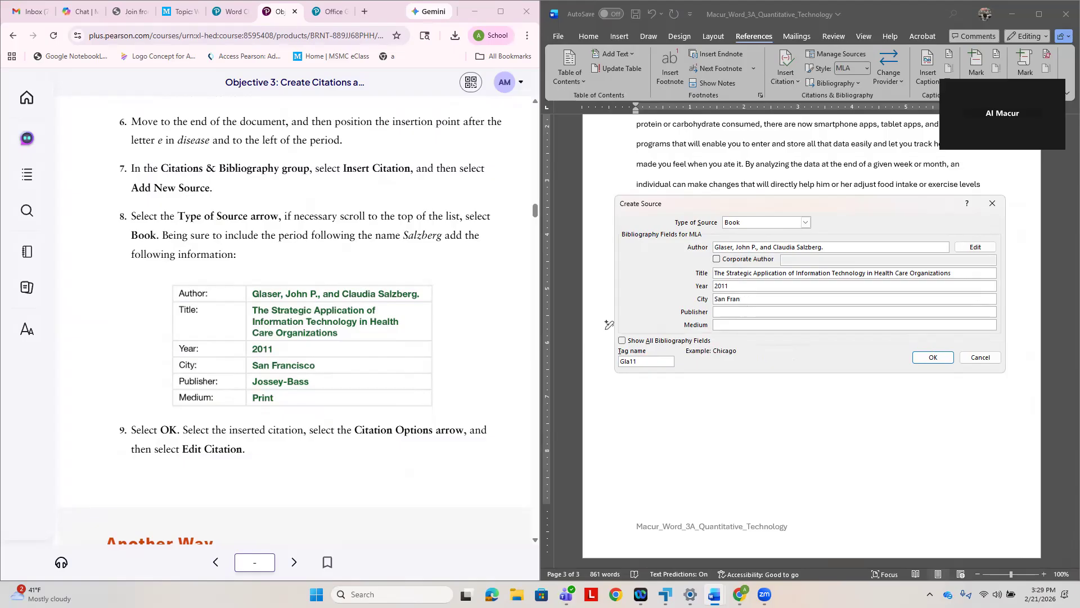
text(cisco)
click(730, 311)
text(Jo)
- Set the source's medium to Print and insert the citation in the last sentence
click(736, 324)
text(Prinmt)
key(BackSpace)
key(BackSpace)
text(t)
click(950, 359)
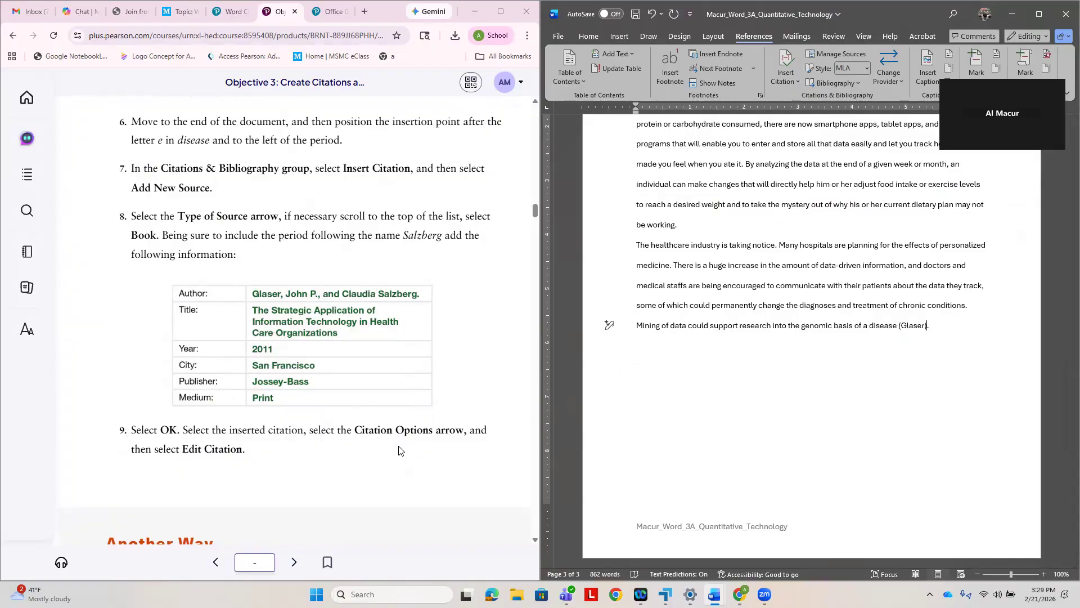
- Edit the citation in the last sentence to cite page 28, following step 10
click(927, 332)
click(932, 336)
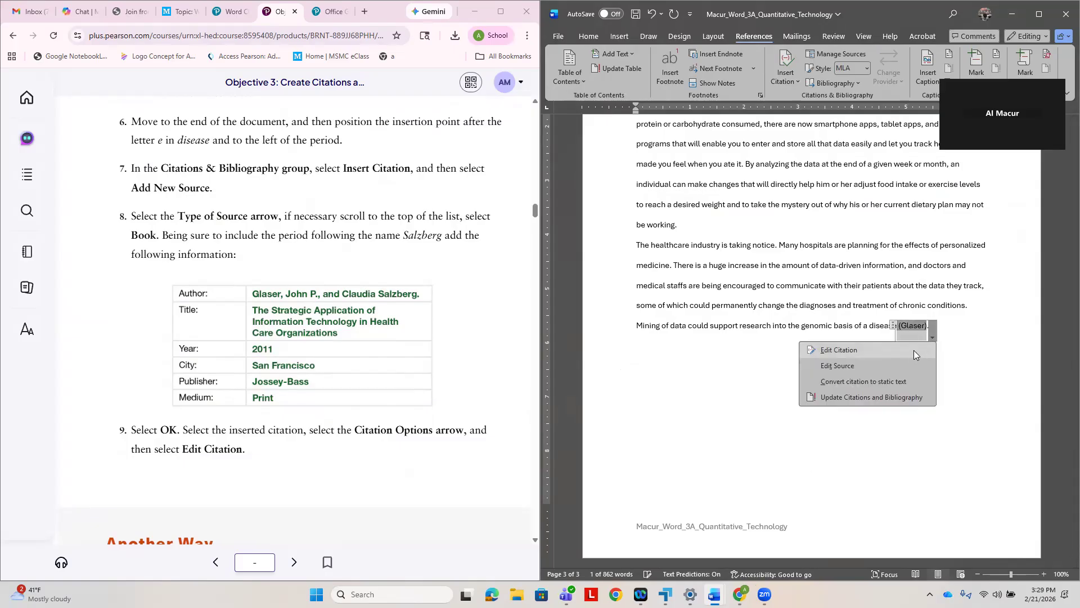
click(898, 352)
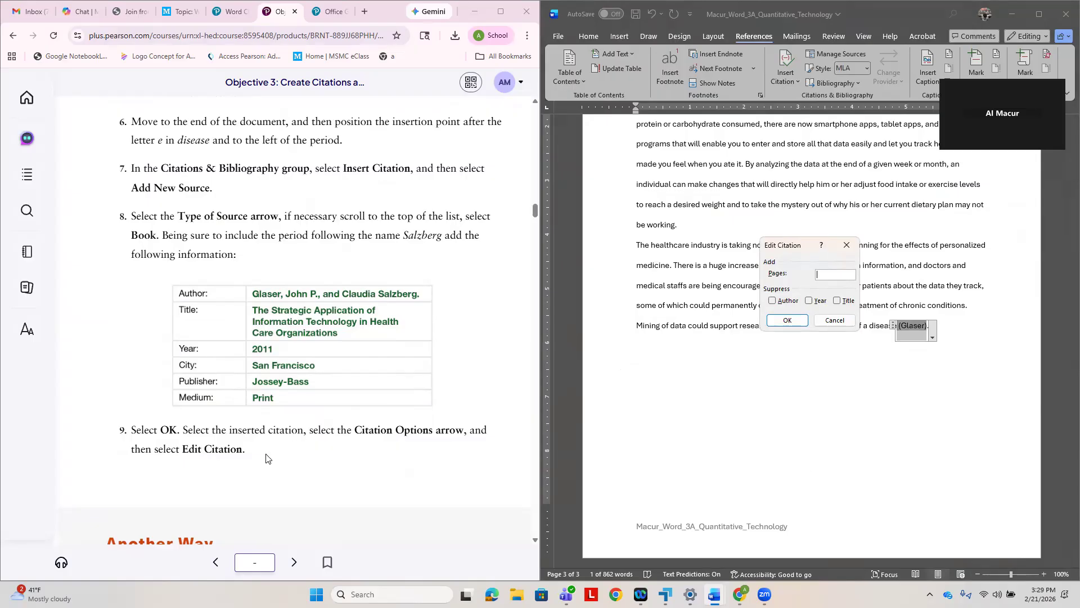
scroll(298, 456, down, 5)
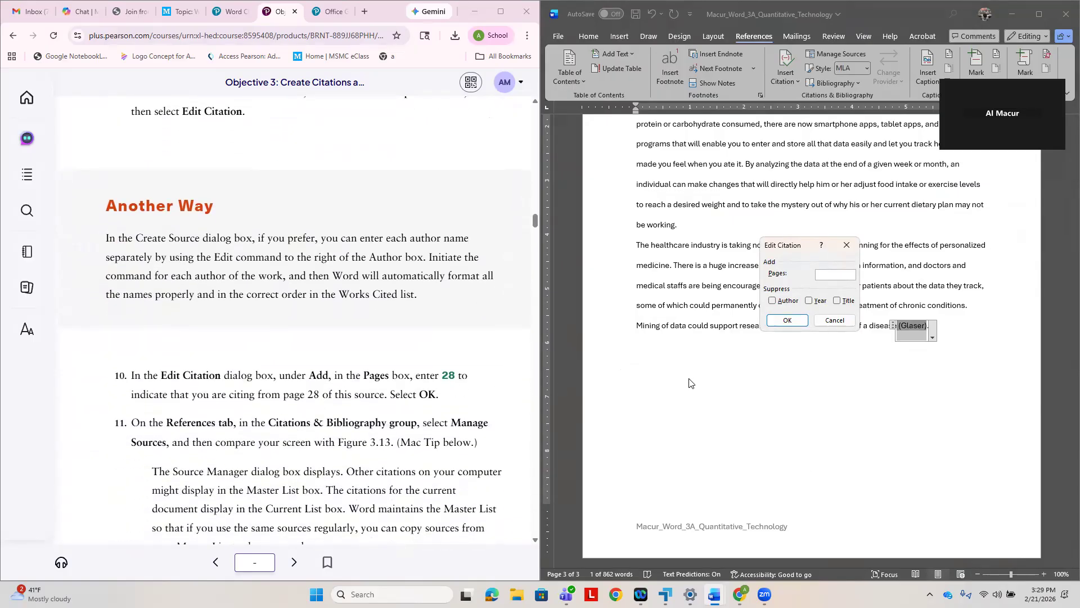
text(25)
click(788, 321)
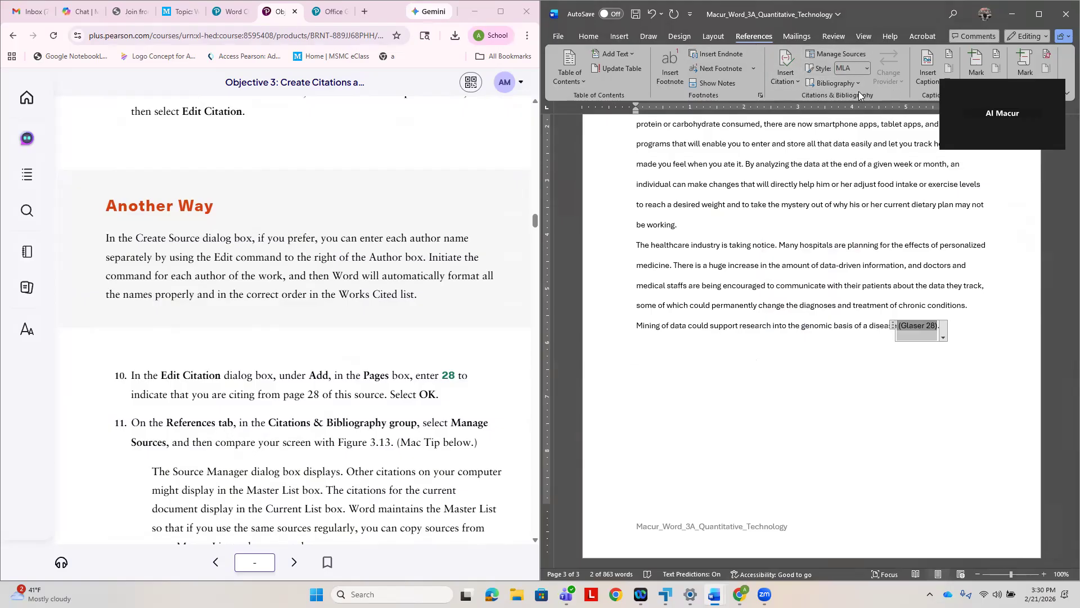
- Open the Source Manager and compare its source lists and preview with Figure 3.13 in the e-textbook
click(853, 57)
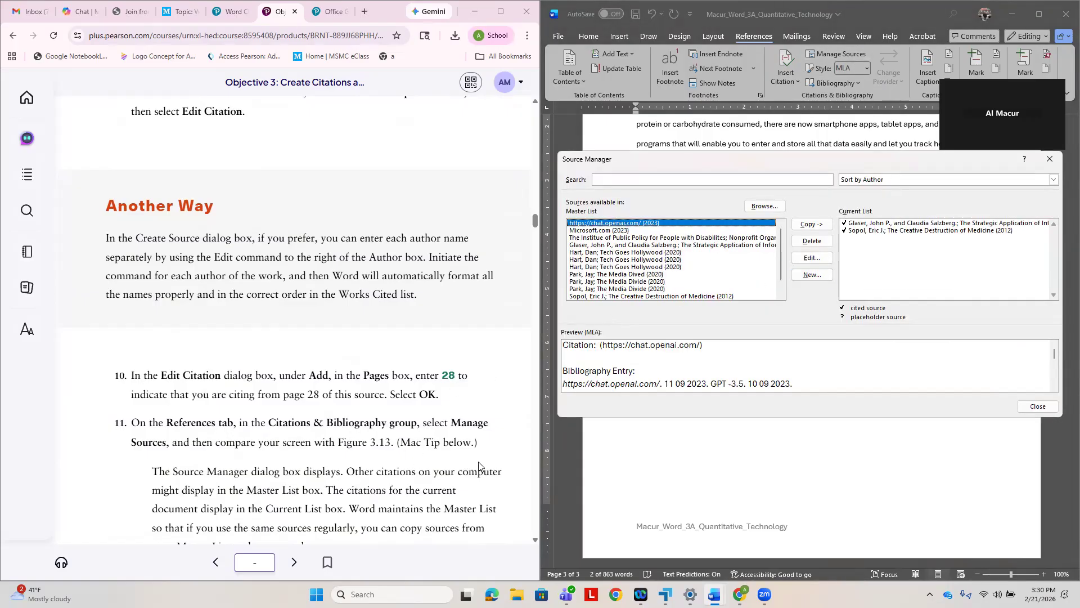
scroll(450, 461, down, 5)
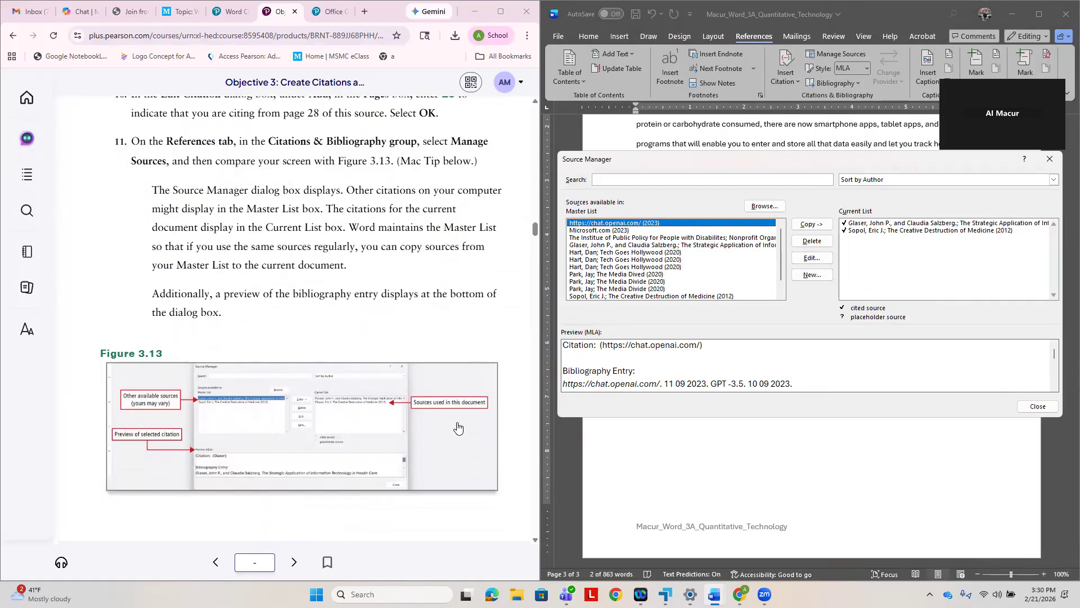
scroll(658, 263, down, 1)
scroll(663, 280, up, 1)
scroll(441, 436, down, 5)
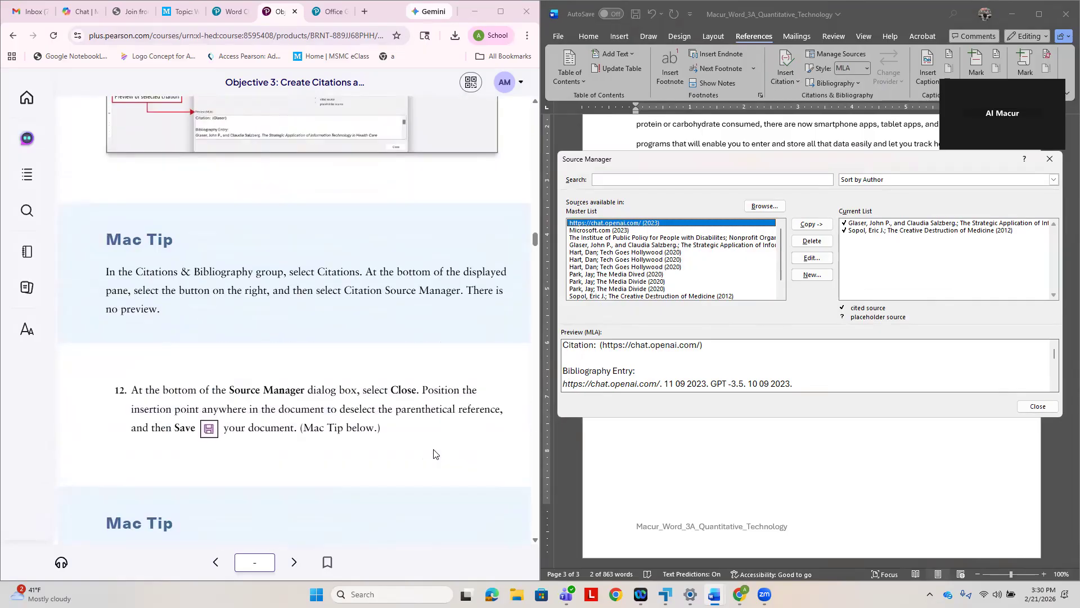
- Close the Source Manager and save the document, as directed in step 12
click(1038, 405)
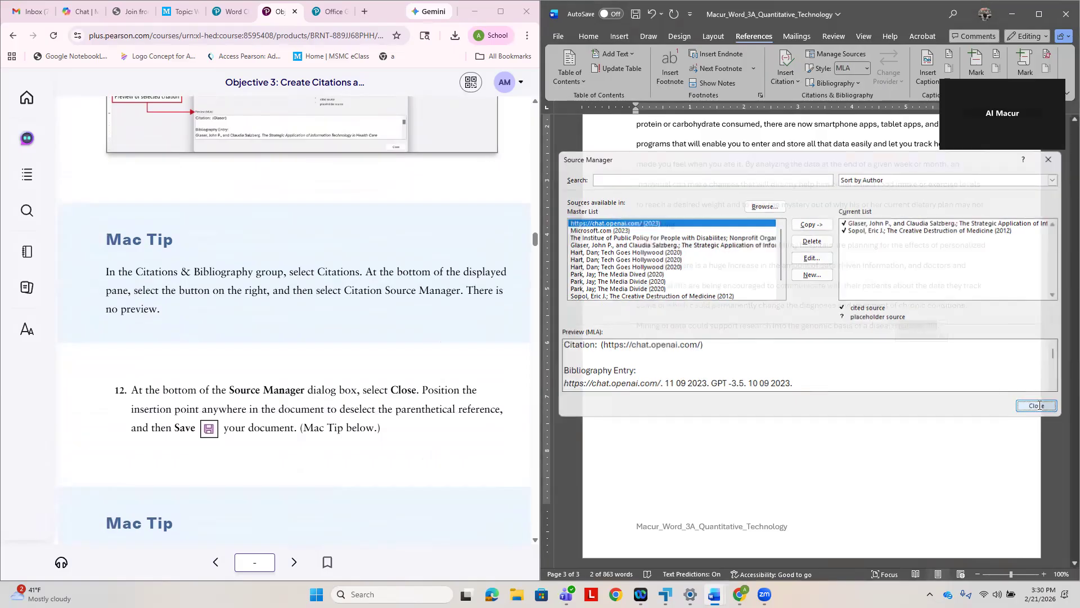
click(637, 16)
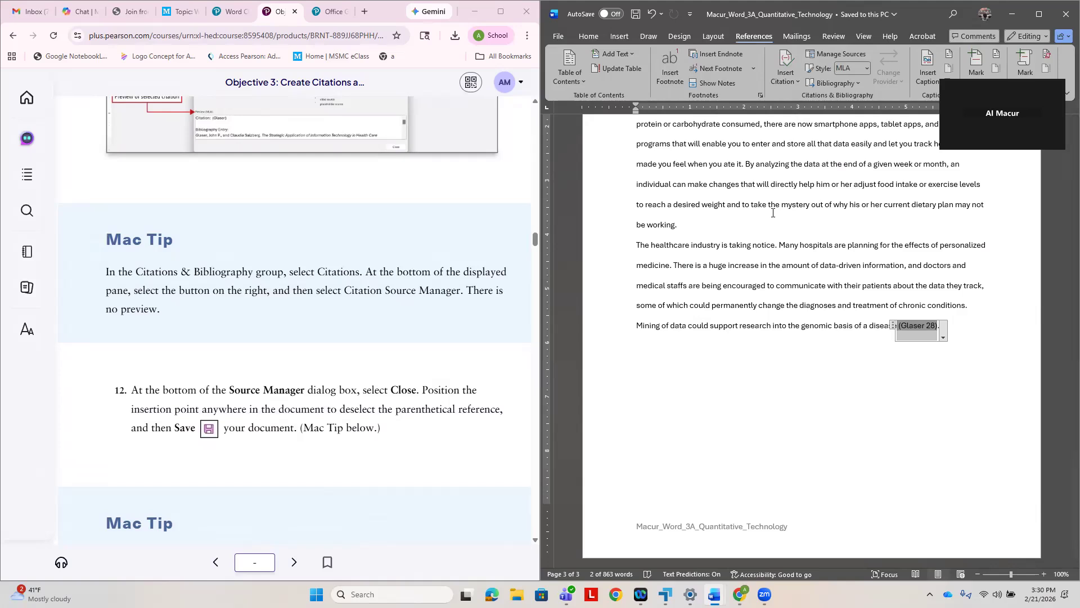
scroll(389, 511, down, 7)
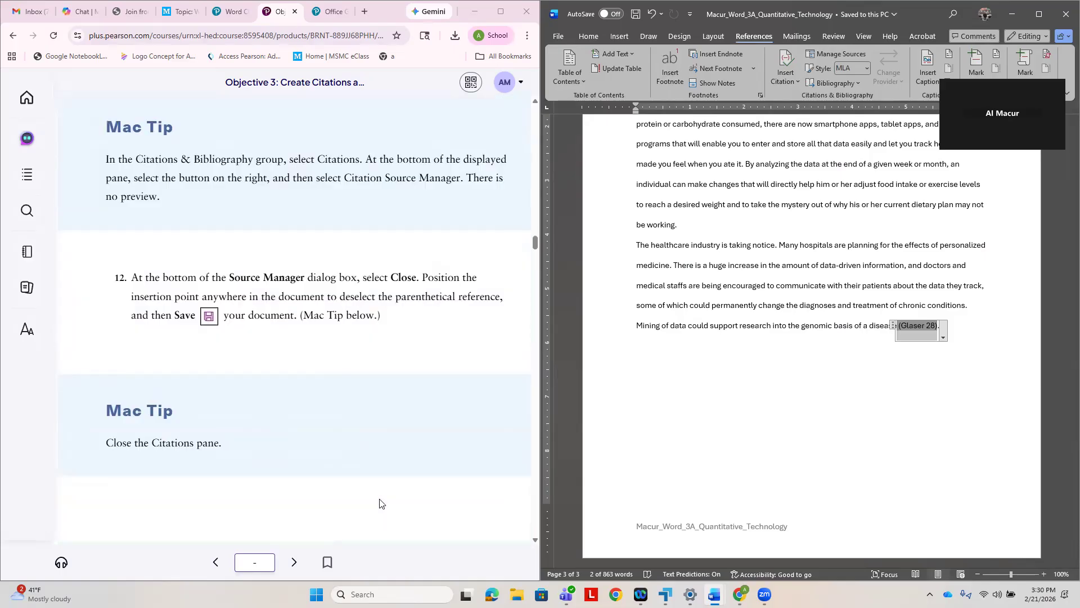
- Read the opening instructions of Activity 3.07: Adding Citations for a Website in the e-textbook
scroll(474, 437, down, 2)
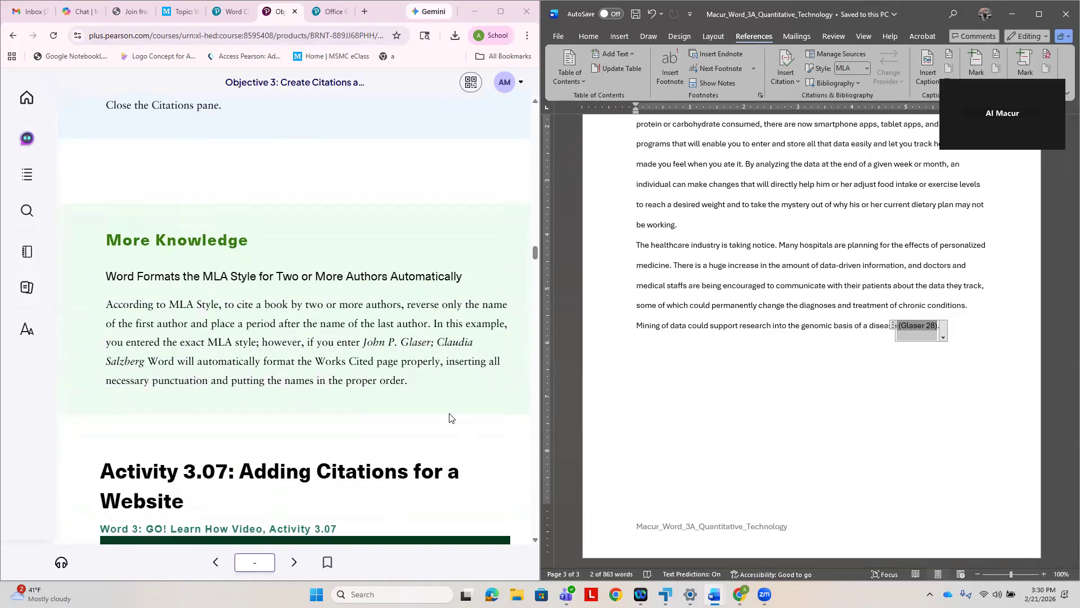
scroll(449, 415, down, 1)
scroll(459, 441, down, 2)
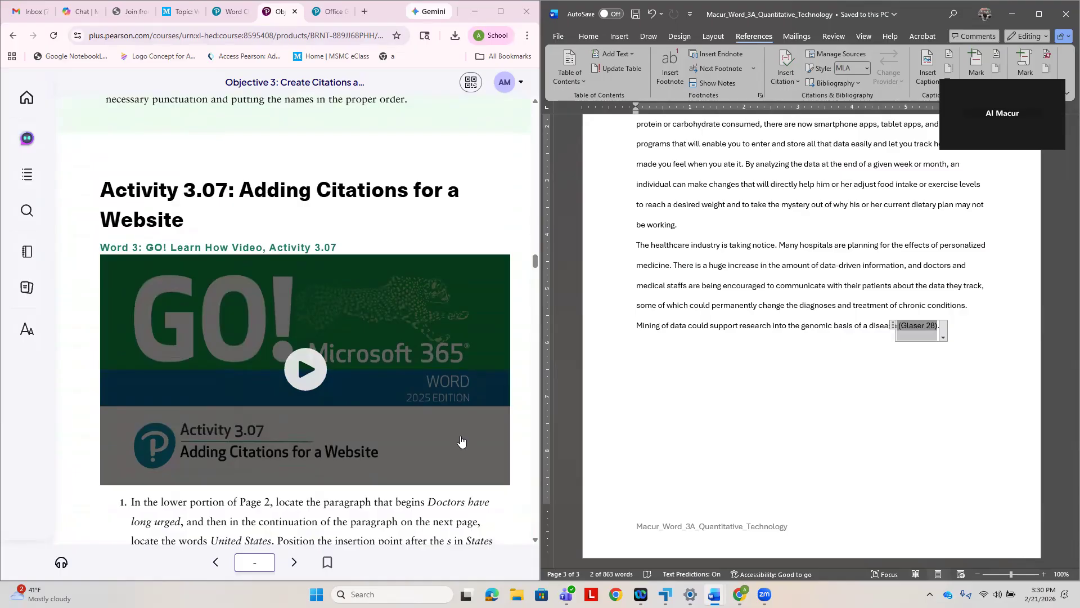
scroll(474, 438, down, 3)
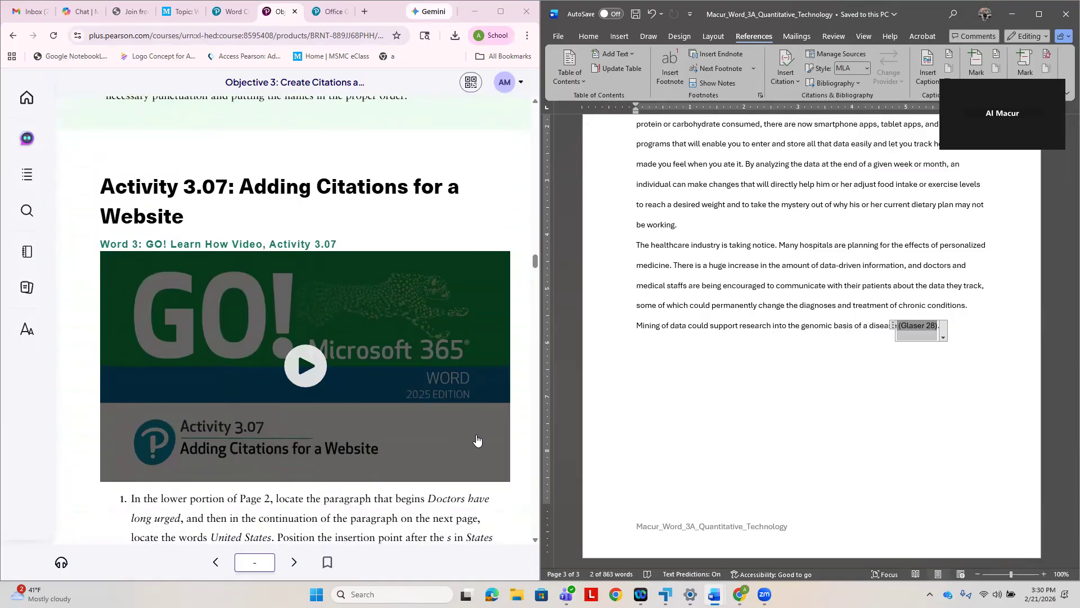
- Review the research paper from the first page to the last, checking the headers and the paragraph indentation against MLA layout
scroll(827, 401, up, 6)
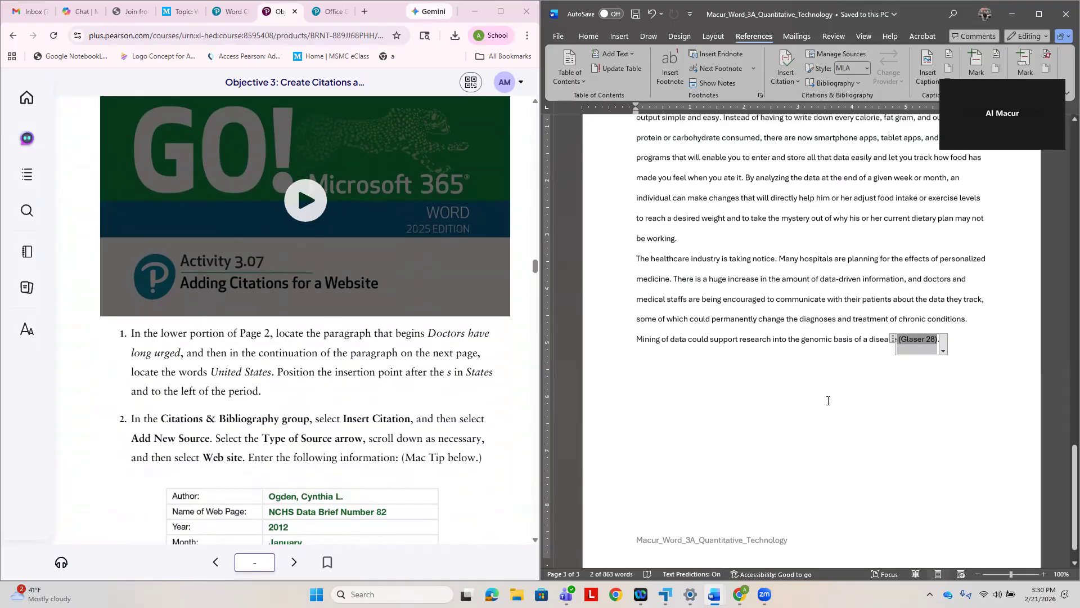
scroll(827, 401, up, 7)
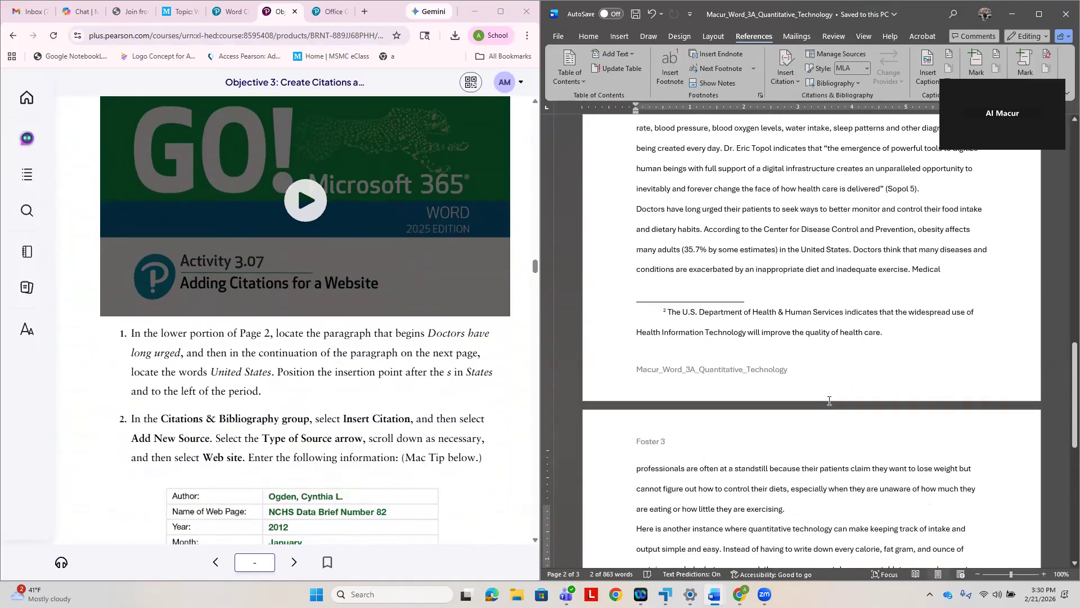
scroll(829, 401, up, 2)
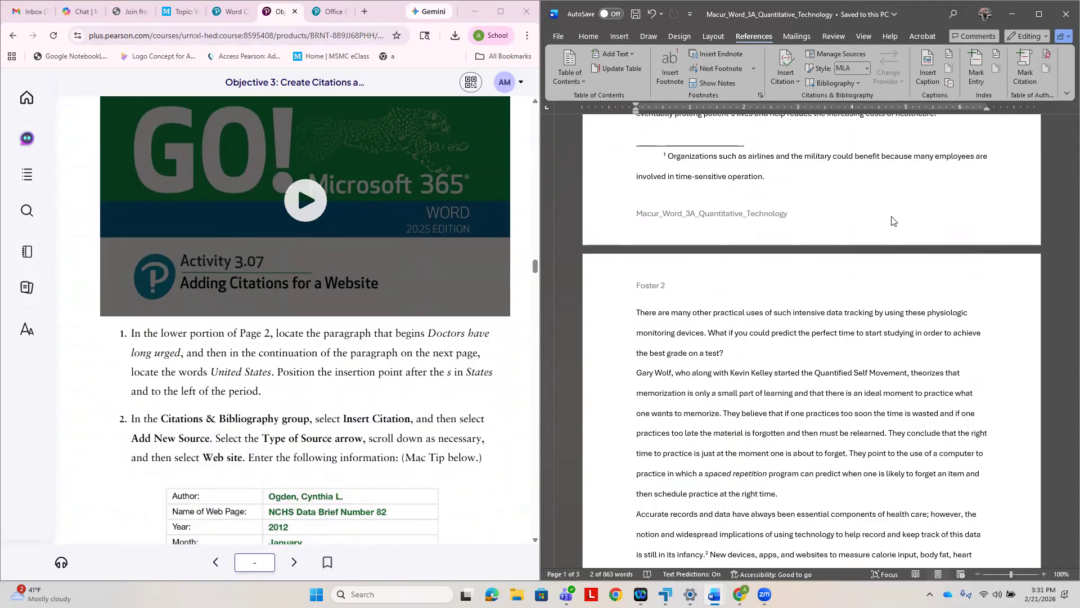
scroll(892, 221, up, 8)
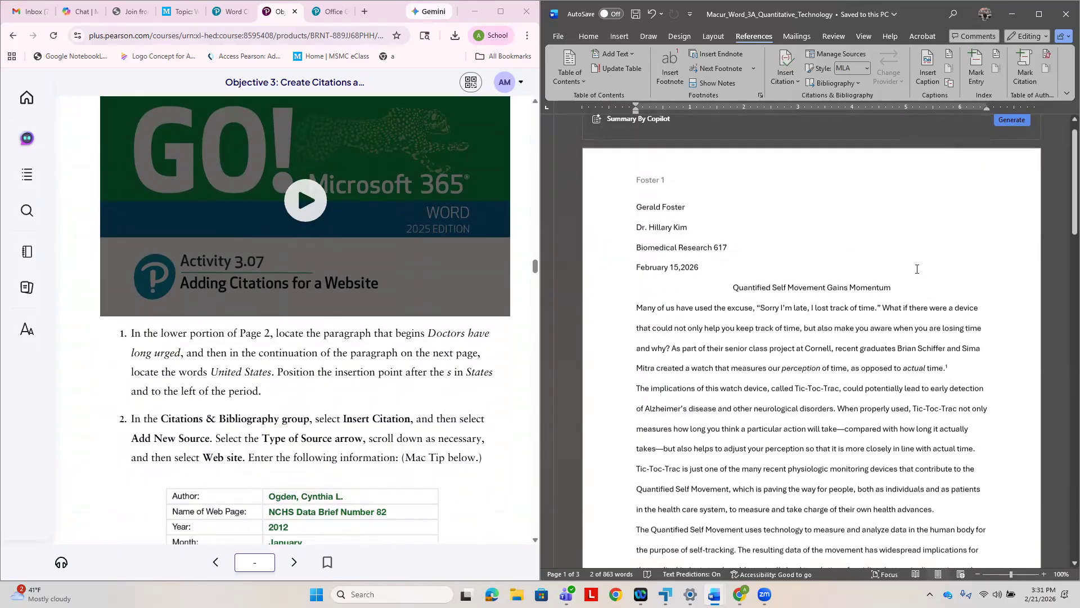
scroll(914, 278, down, 3)
scroll(914, 278, down, 8)
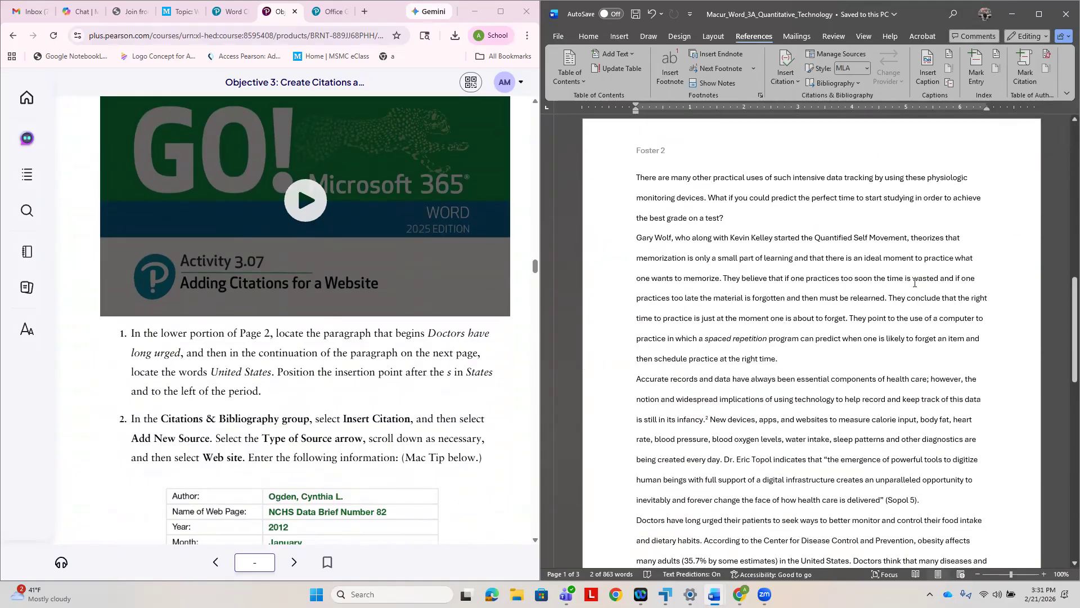
scroll(914, 282, up, 6)
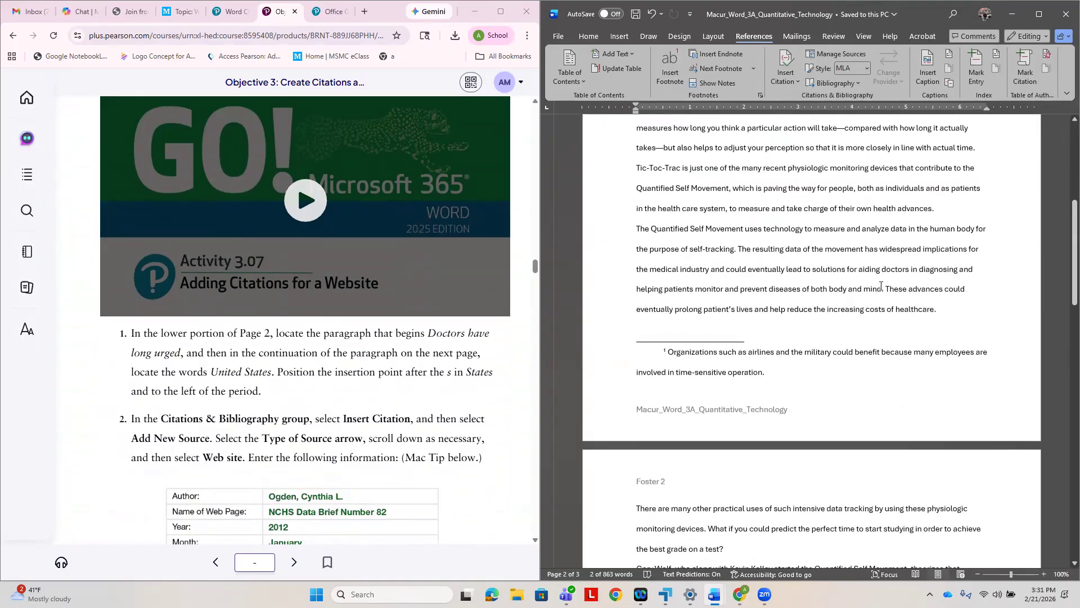
scroll(880, 286, up, 6)
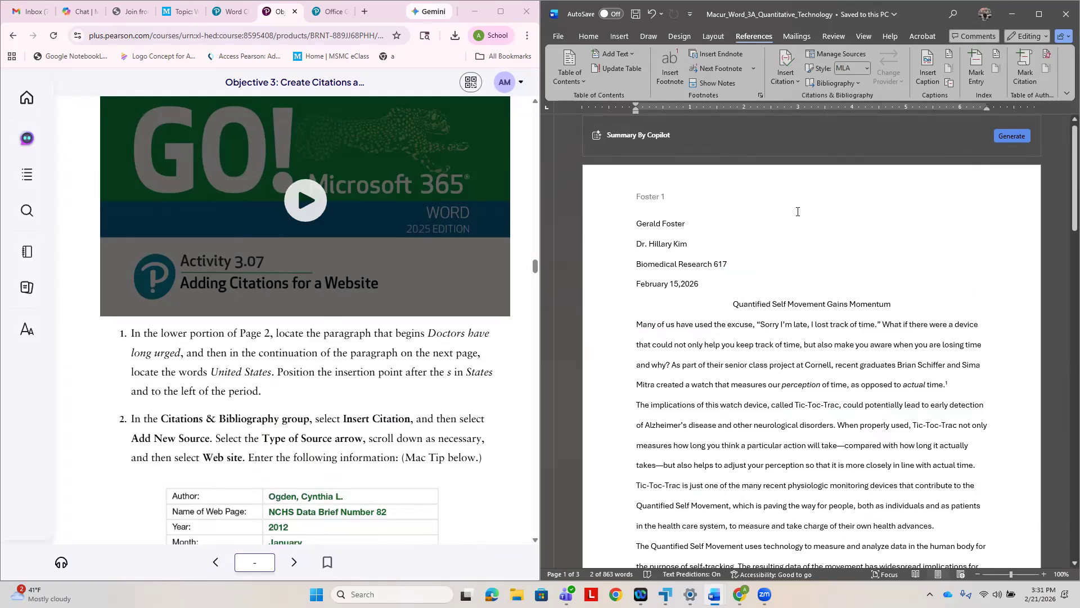
click(664, 202)
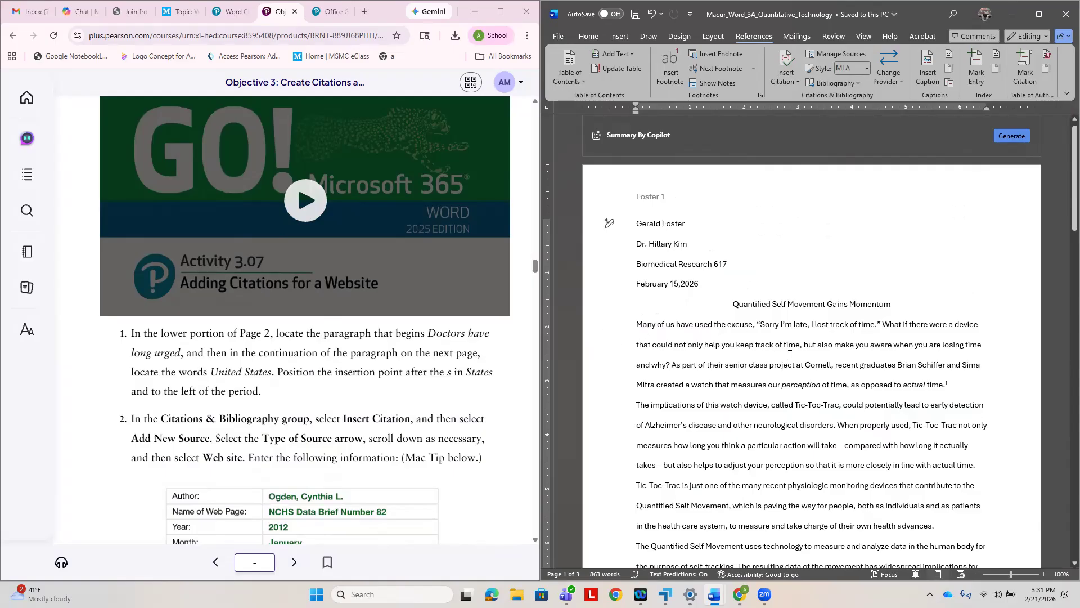
scroll(754, 390, down, 2)
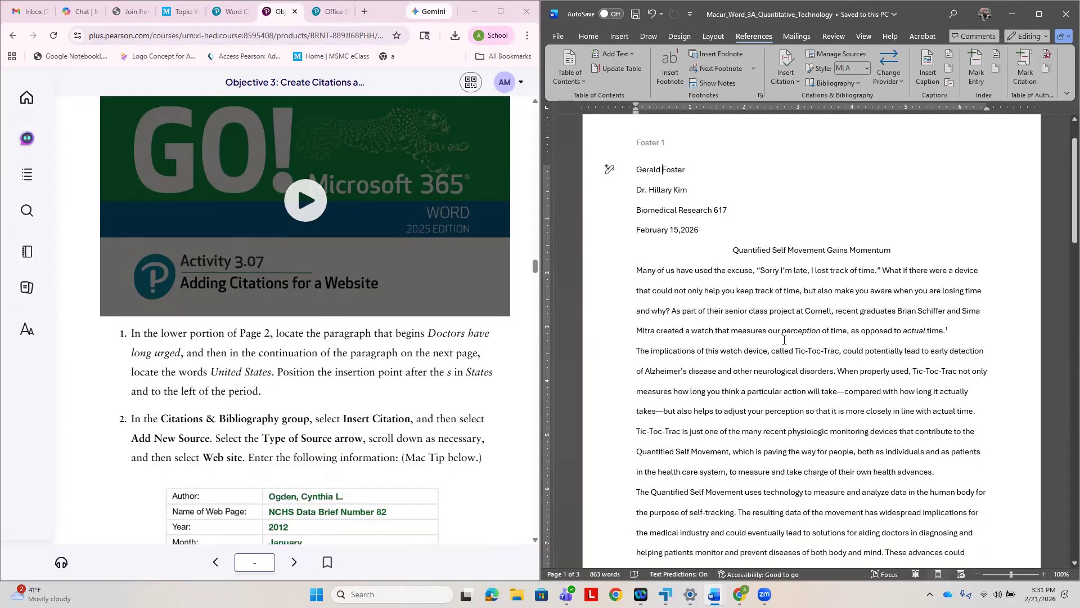
scroll(729, 306, up, 2)
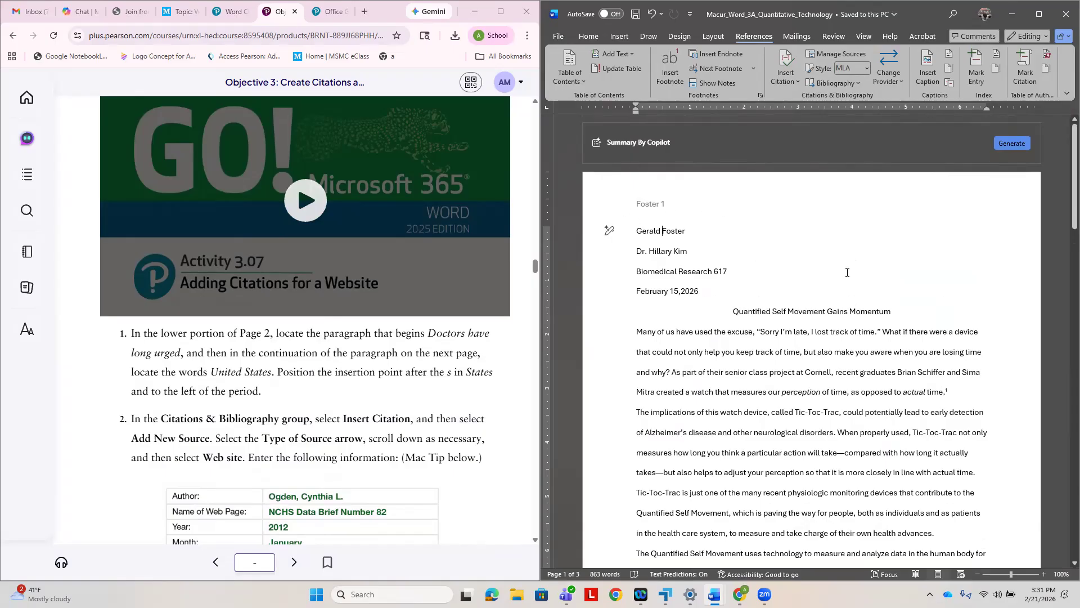
scroll(839, 335, down, 10)
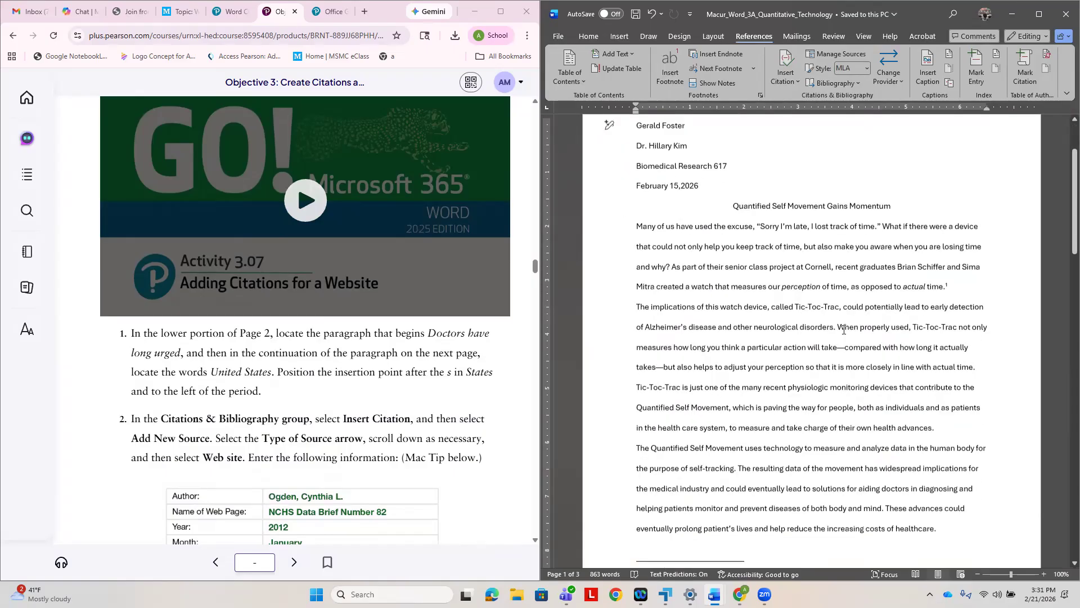
scroll(850, 331, down, 10)
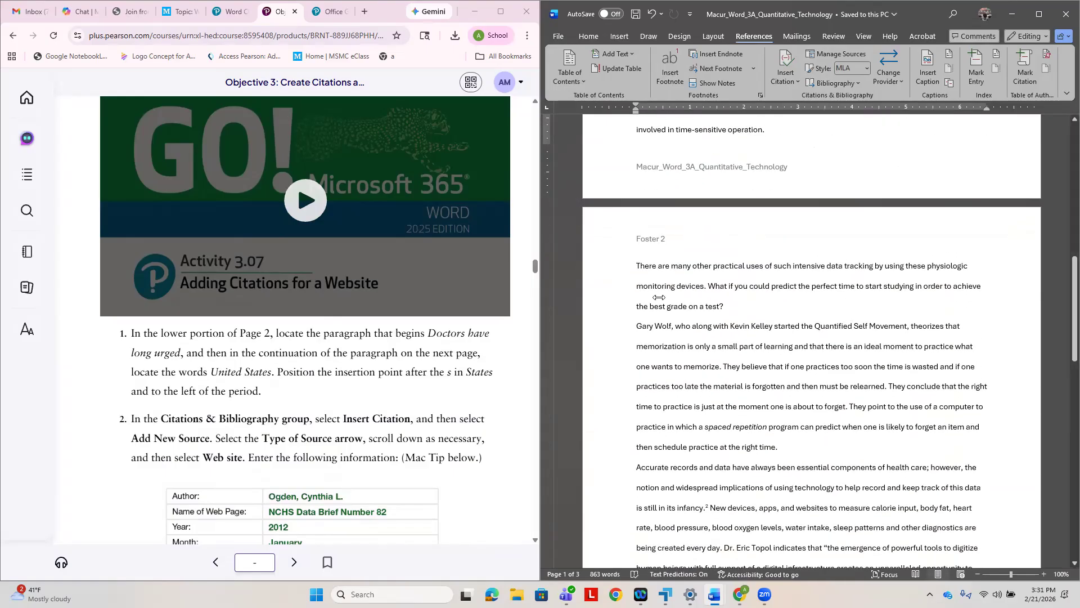
scroll(804, 394, up, 5)
scroll(794, 416, down, 5)
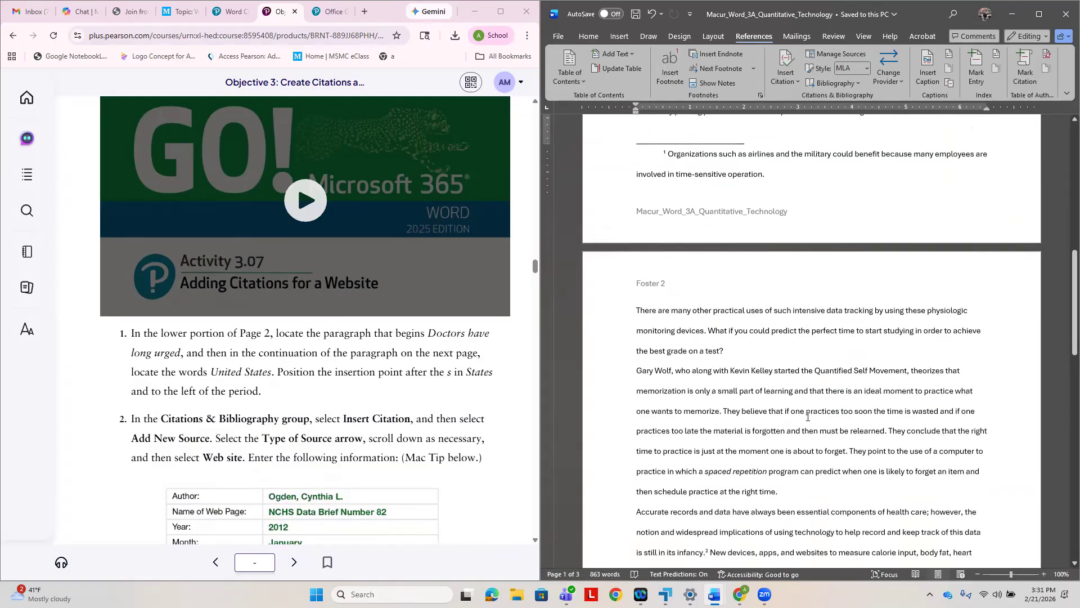
scroll(813, 409, up, 20)
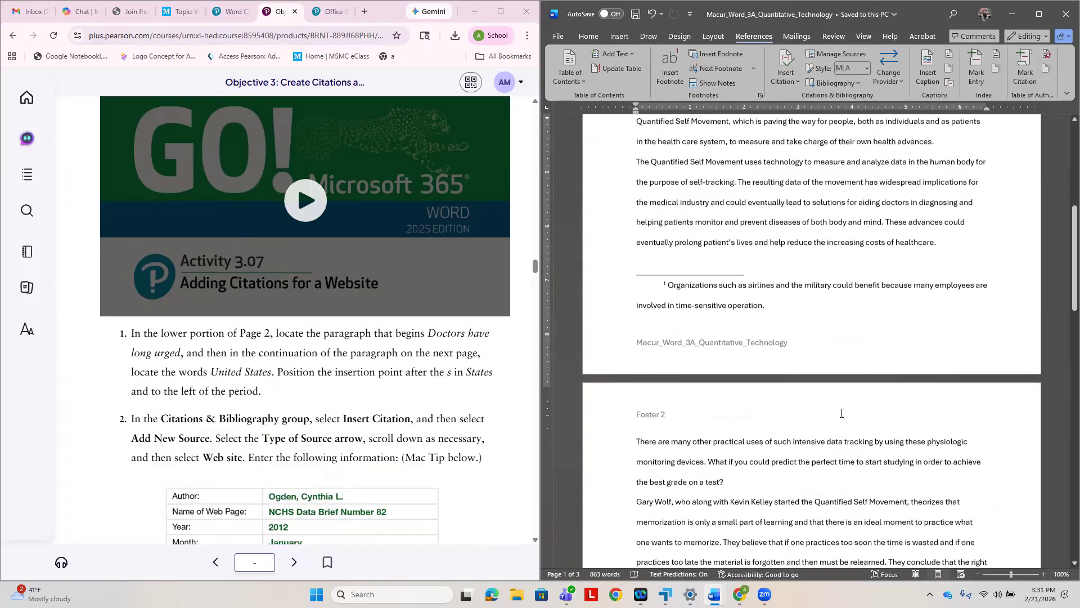
scroll(843, 413, up, 1)
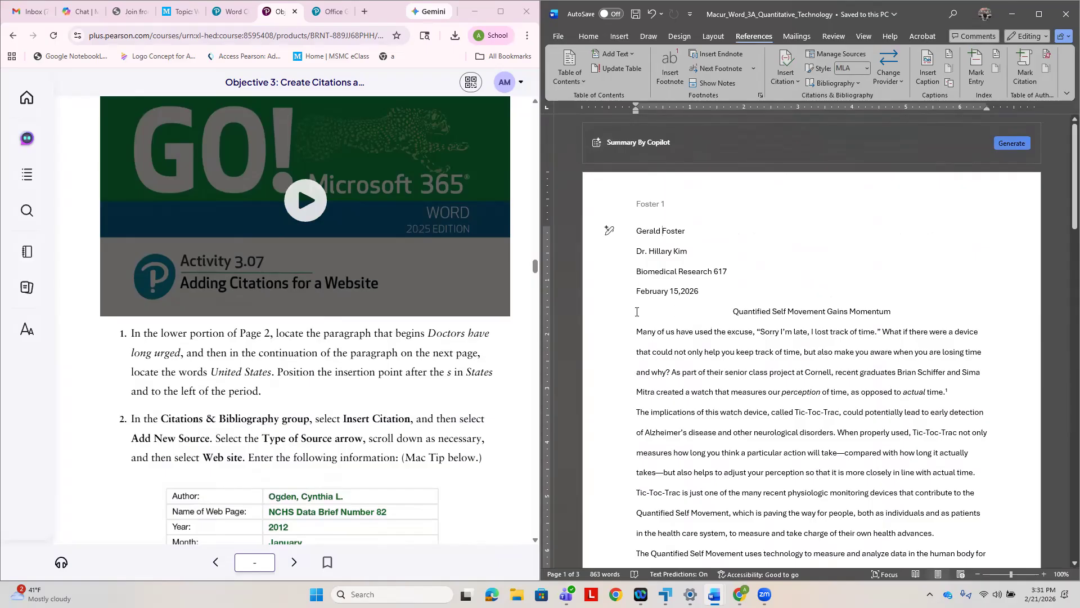
- Apply a 0.5" first-line indent to all body paragraphs, from "Many of us have used the excuse" to the end of the paper
mouse_move(613, 333)
mouse_down()
mouse_move(609, 453)
mouse_move(636, 417)
mouse_move(662, 326)
mouse_move(945, 327)
mouse_move(610, 325)
mouse_up()
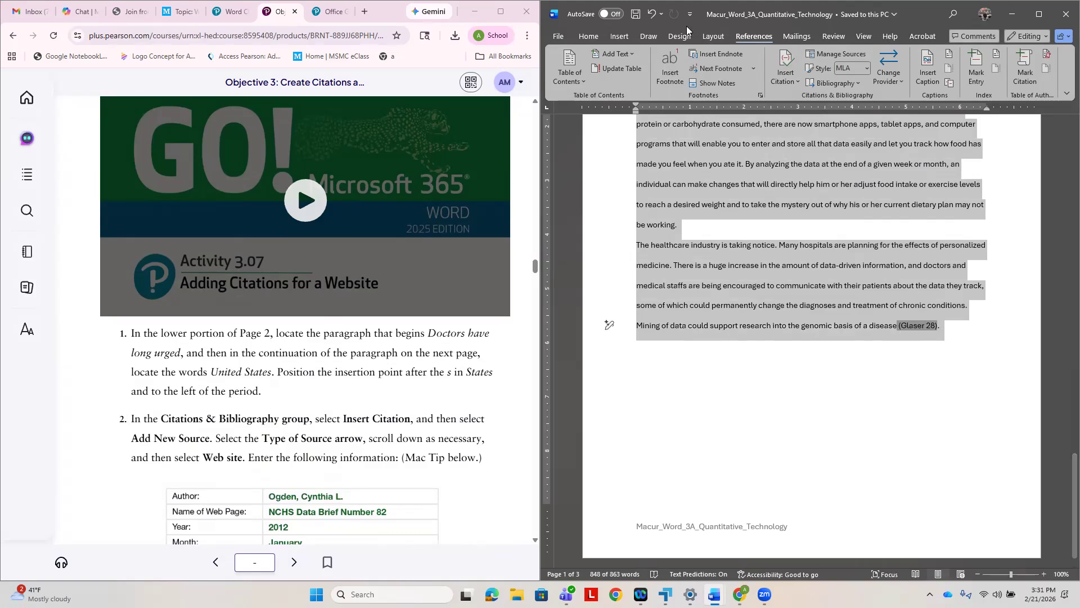
click(598, 38)
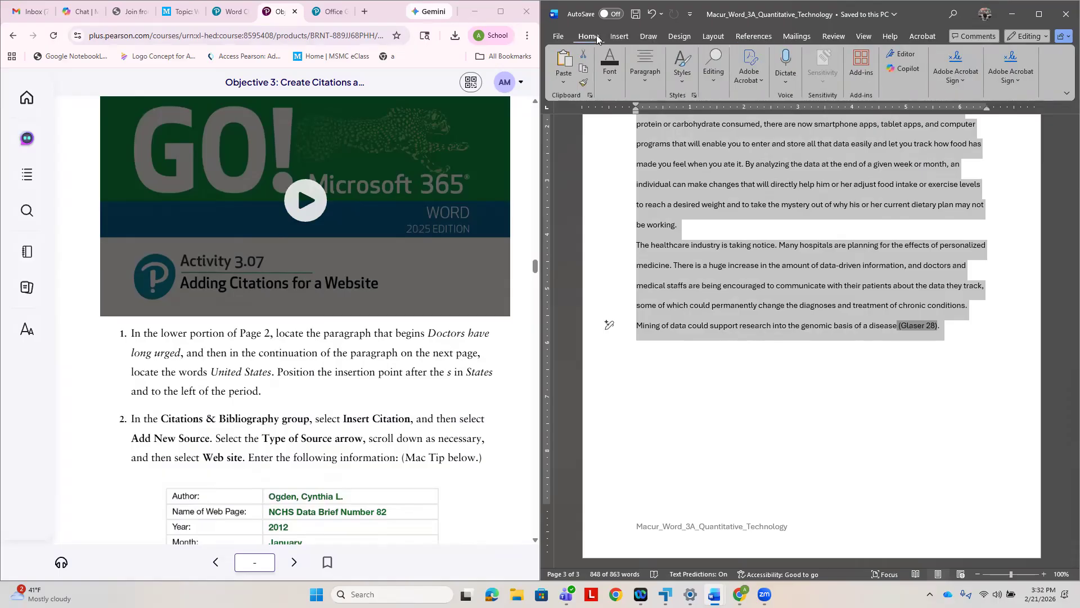
click(645, 78)
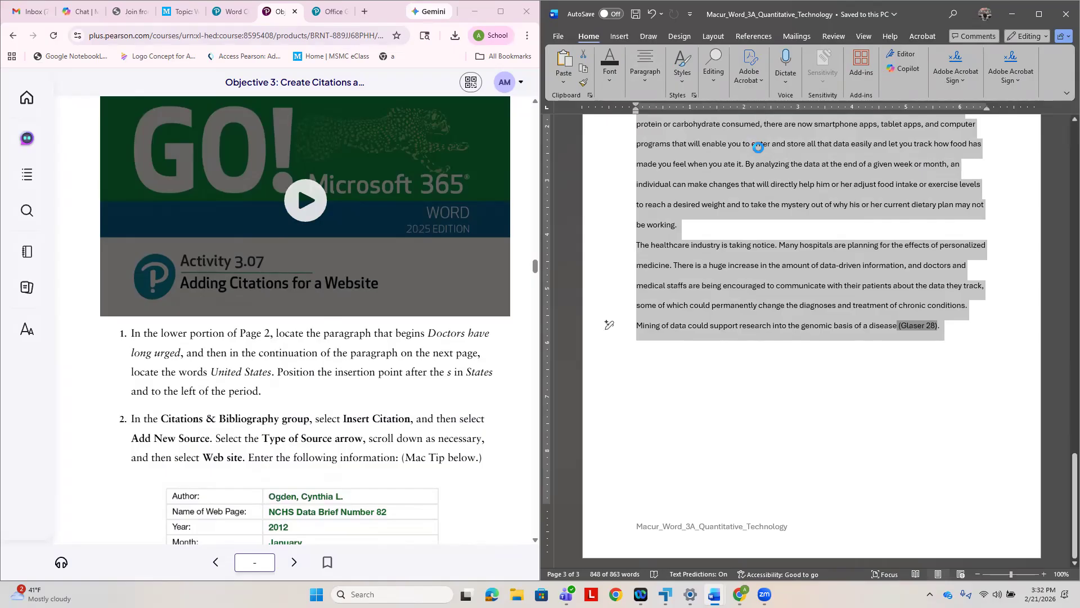
click(762, 149)
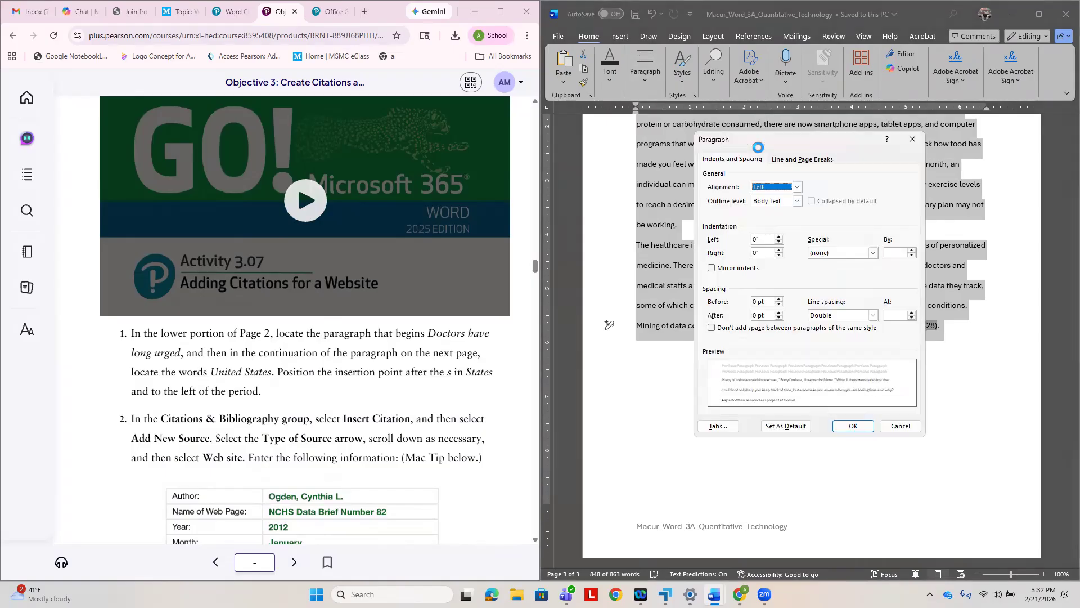
click(873, 252)
click(858, 266)
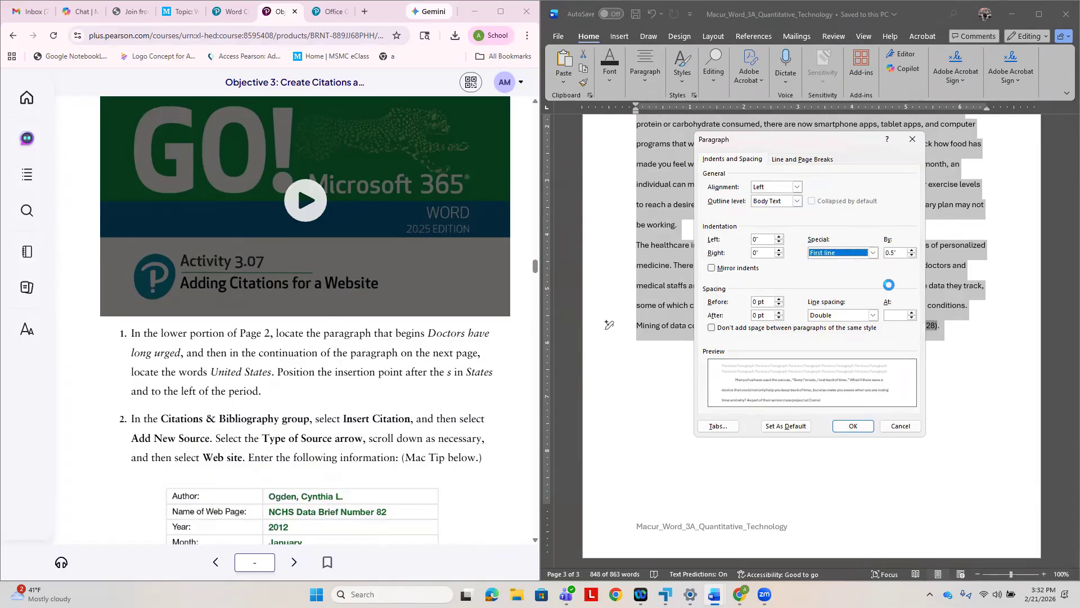
click(862, 423)
click(862, 420)
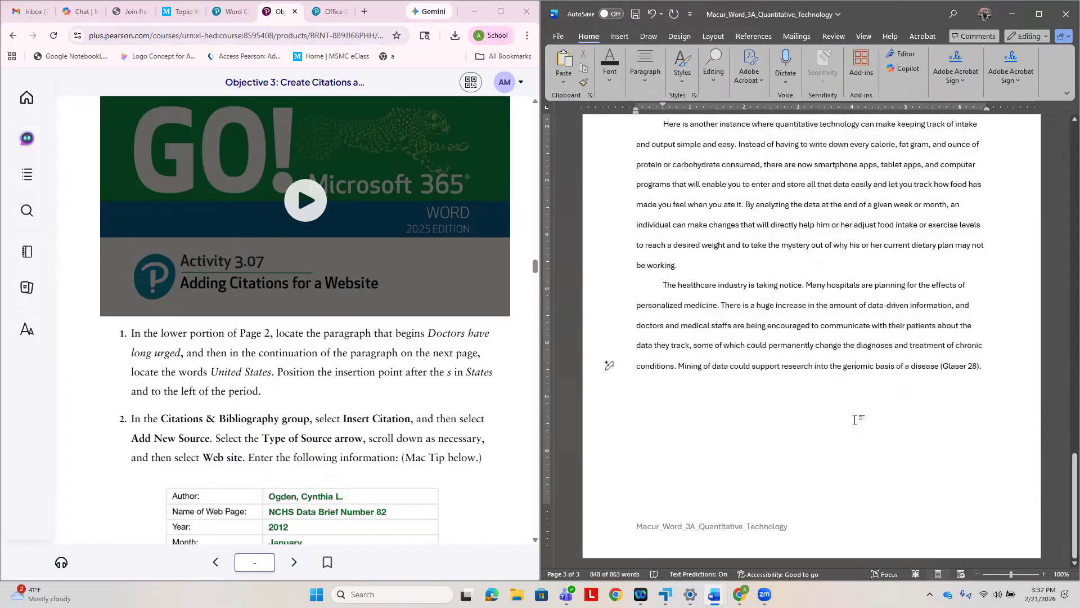
- Edit the page header and set the alignment of the surname and page number to Right
scroll(779, 407, up, 2)
scroll(779, 407, up, 8)
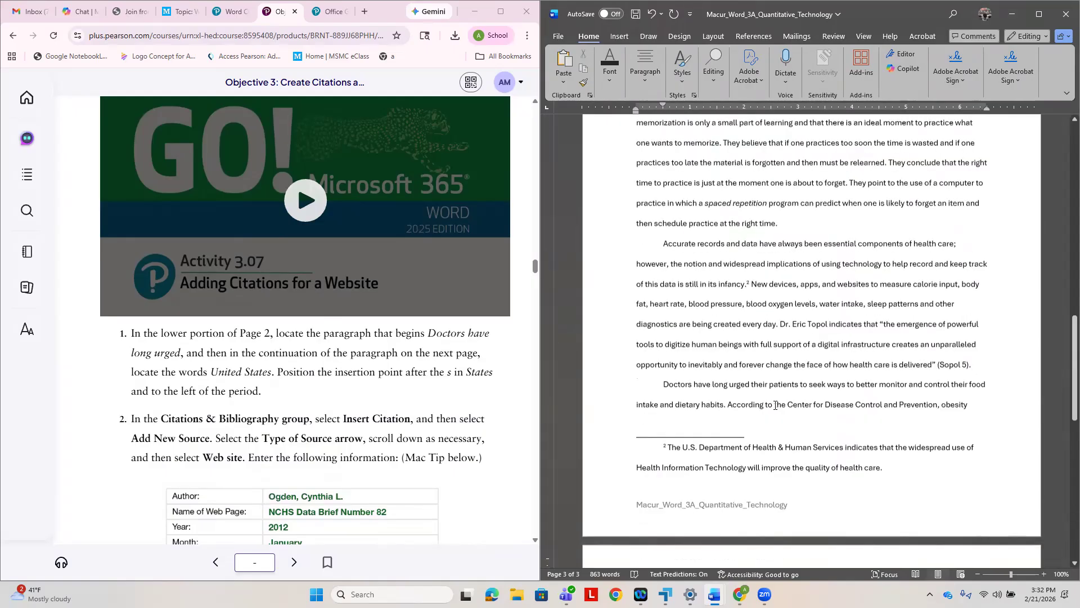
scroll(774, 409, up, 10)
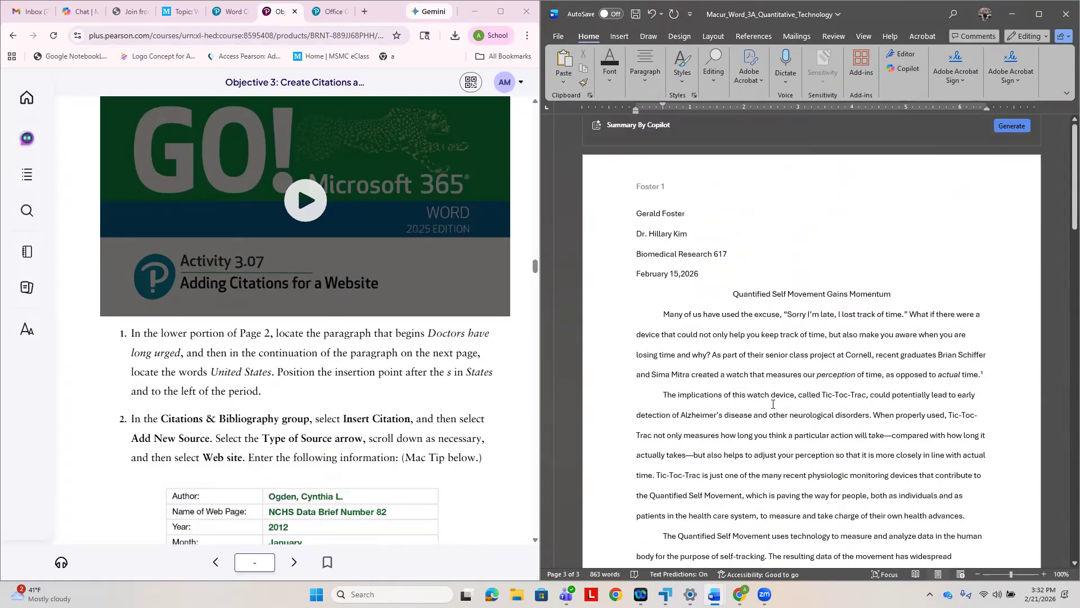
click(651, 209)
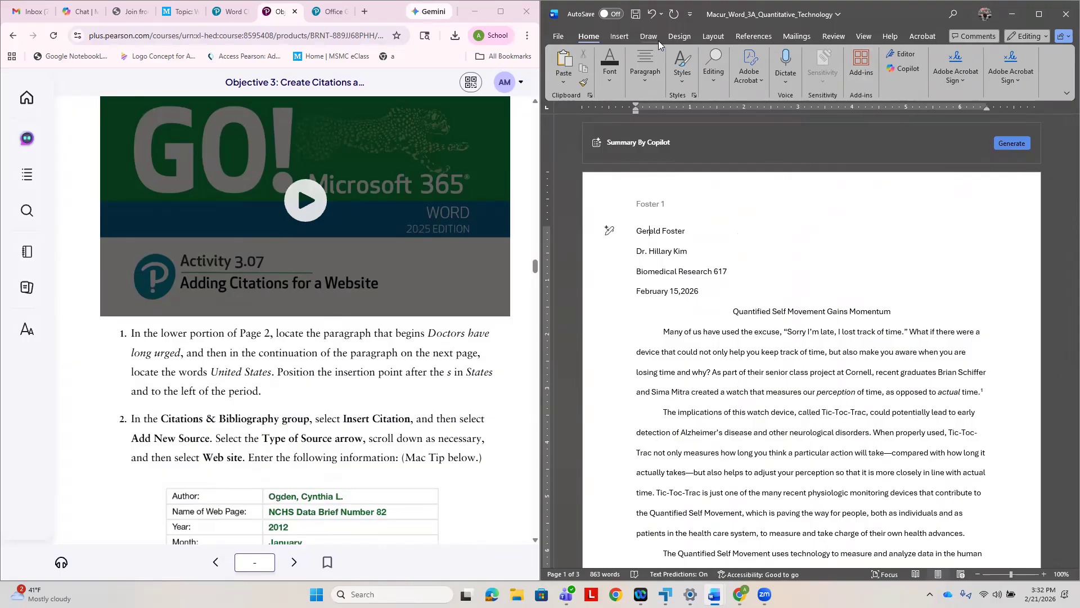
click(619, 37)
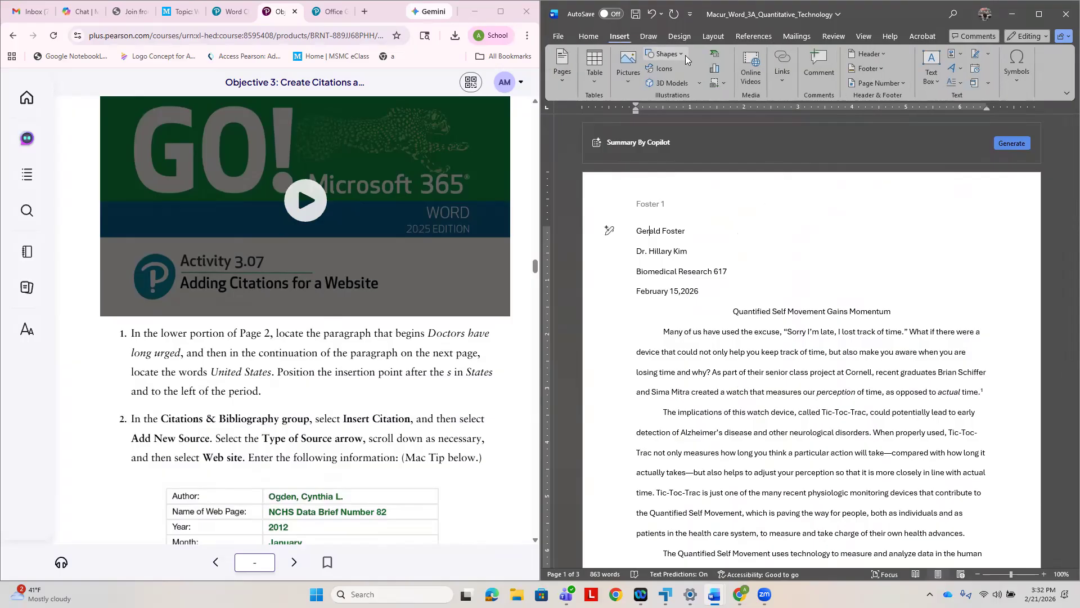
click(884, 56)
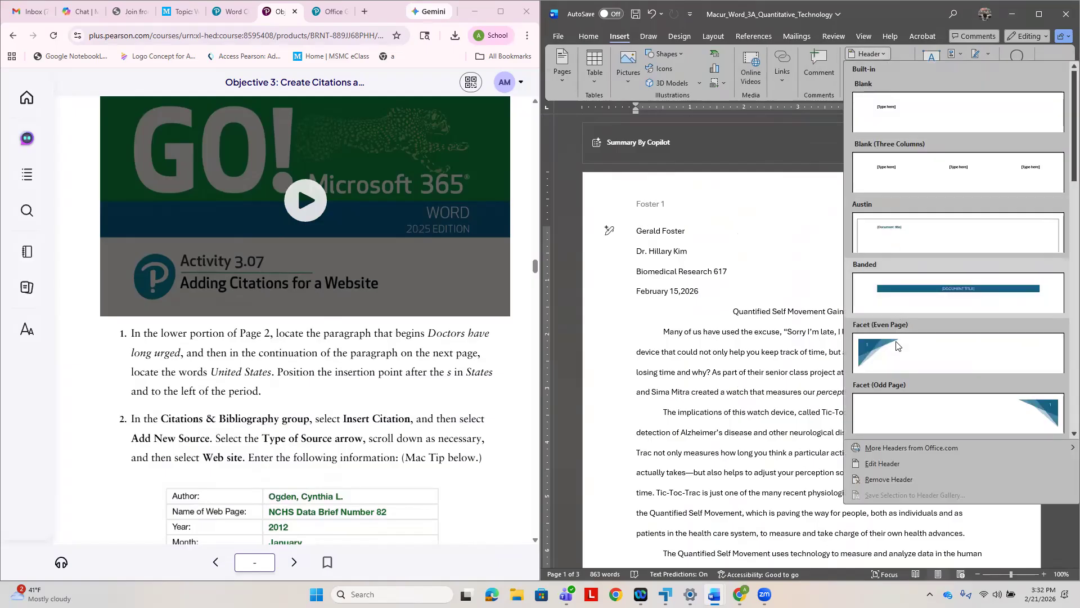
click(882, 463)
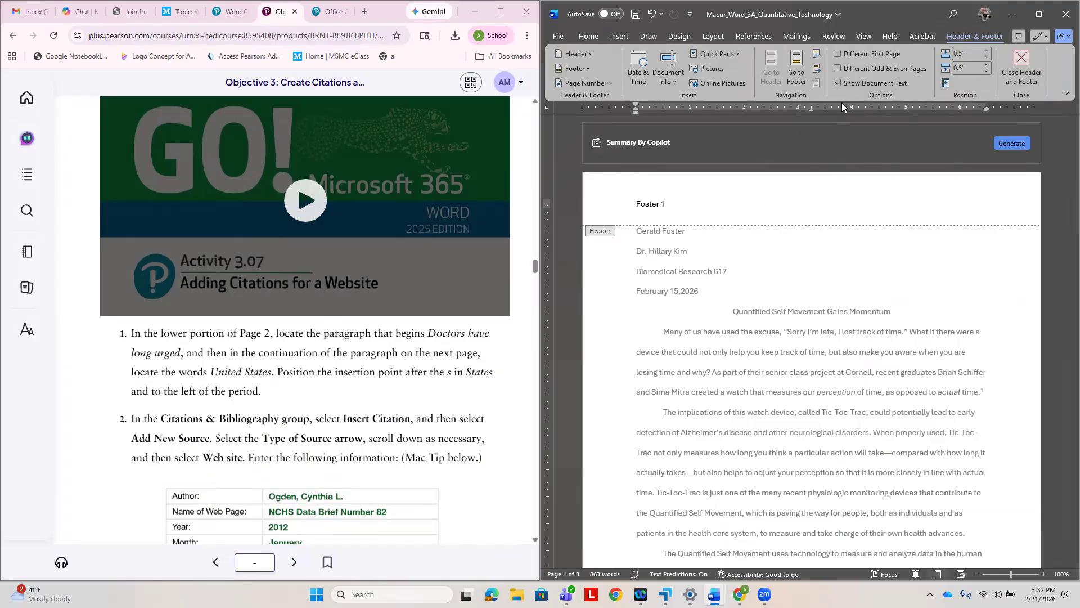
right_click(636, 204)
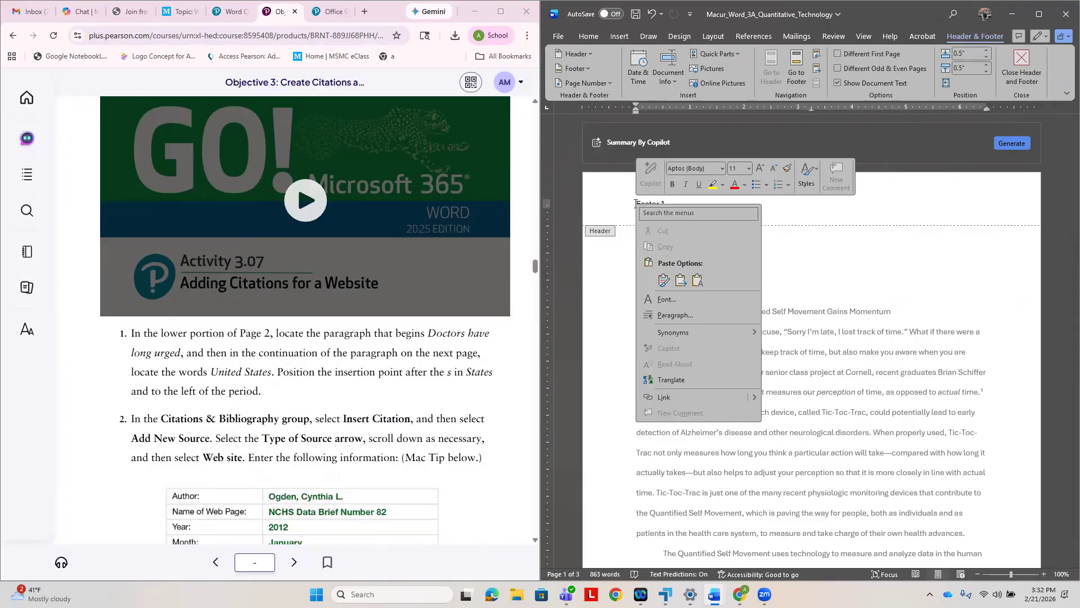
click(701, 317)
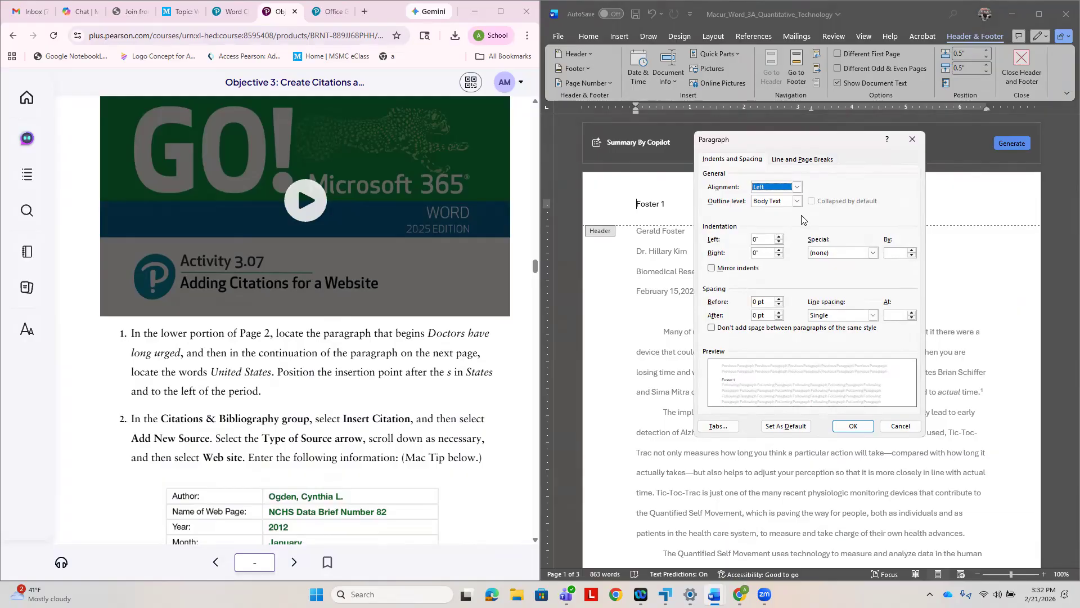
click(796, 187)
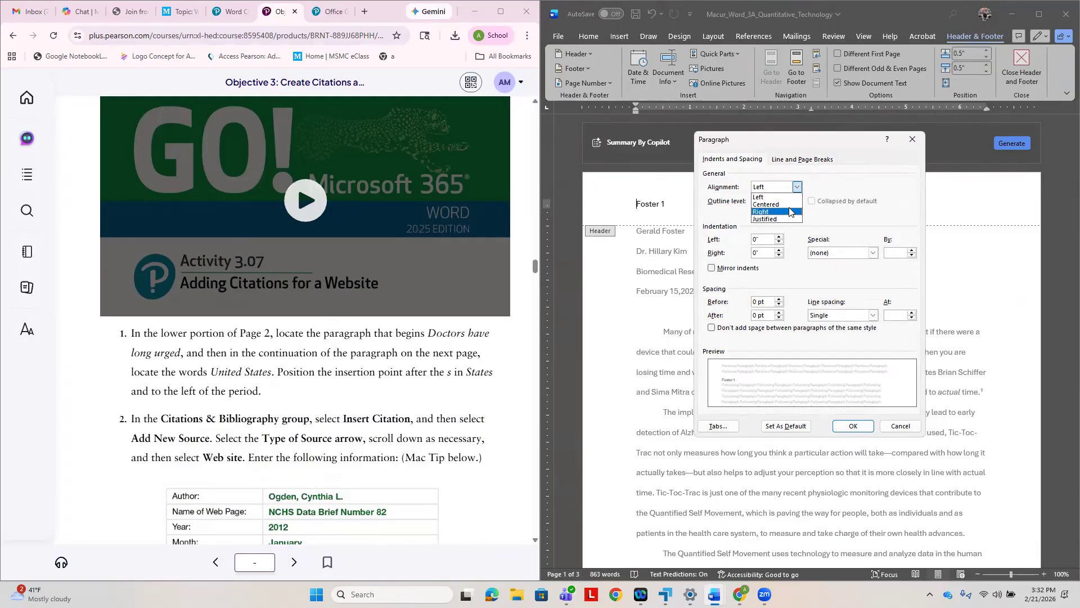
click(785, 212)
click(869, 423)
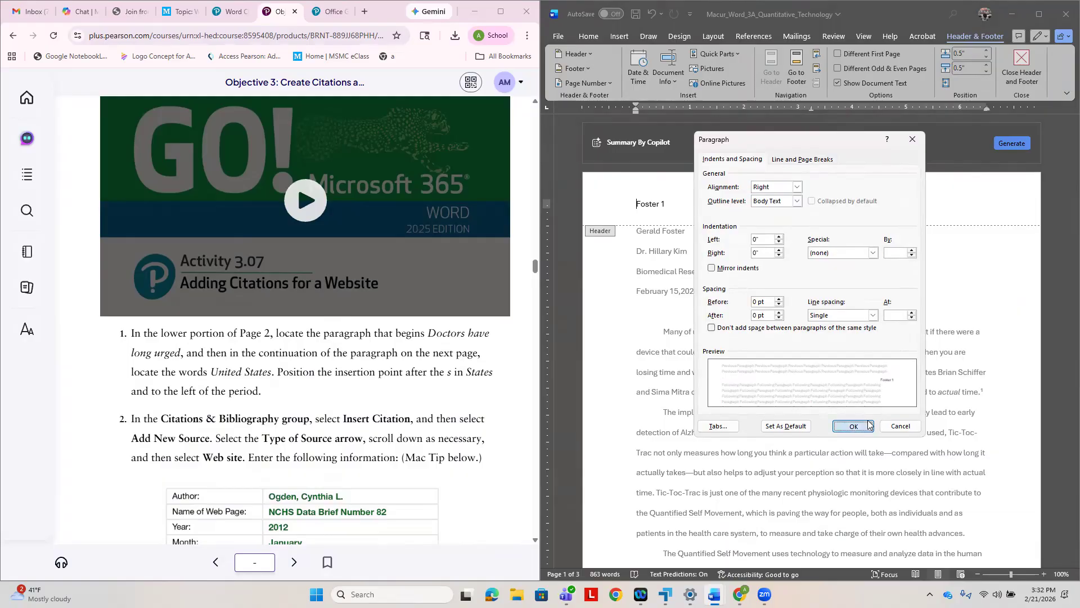
scroll(914, 434, down, 5)
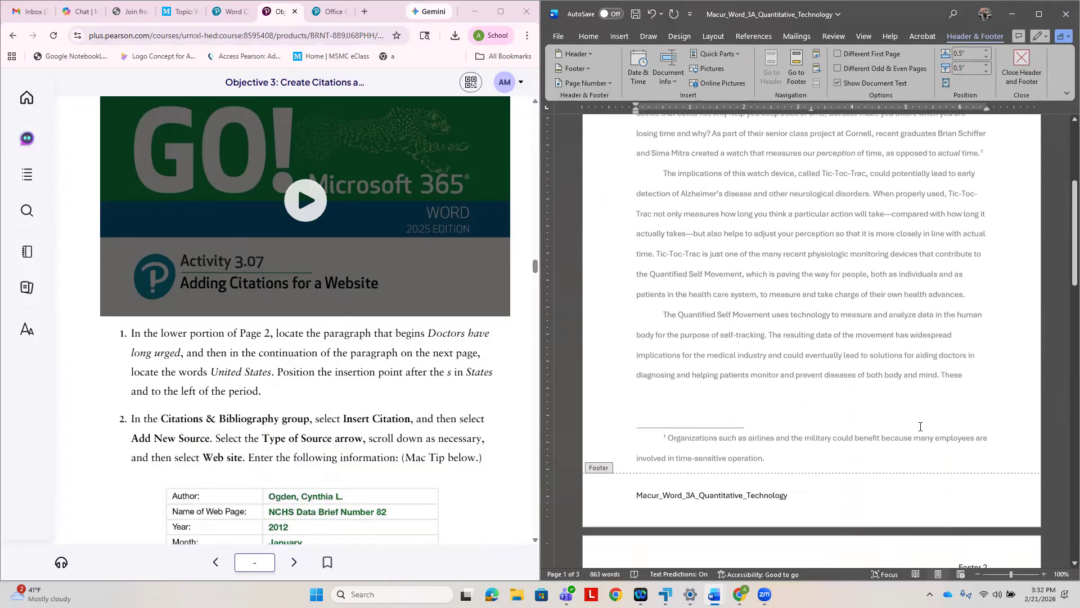
- Save the research paper and leave header and footer editing
click(634, 16)
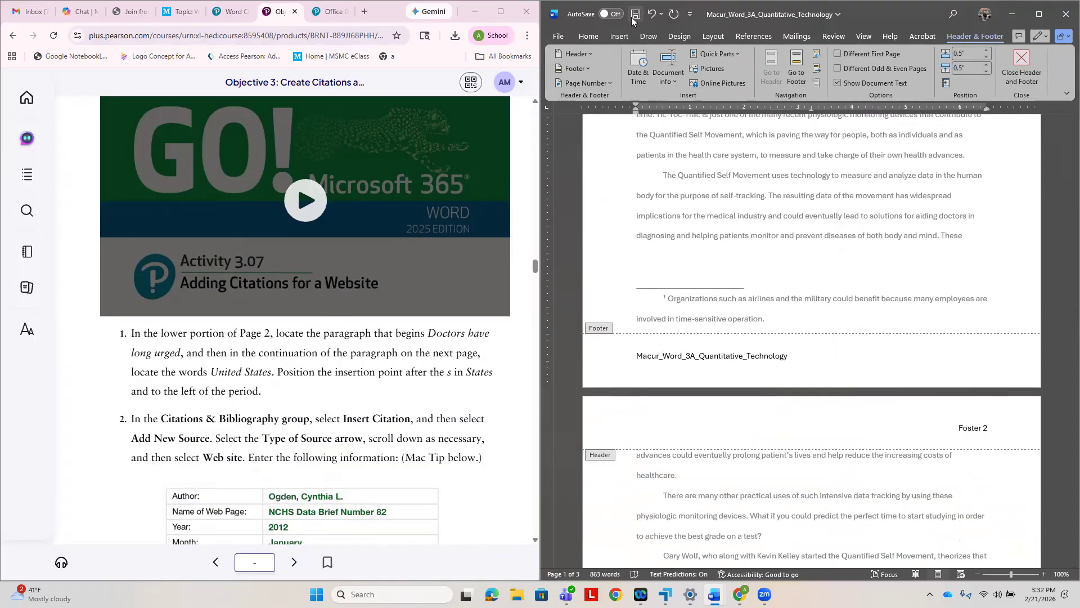
scroll(678, 454, down, 1)
scroll(678, 455, down, 5)
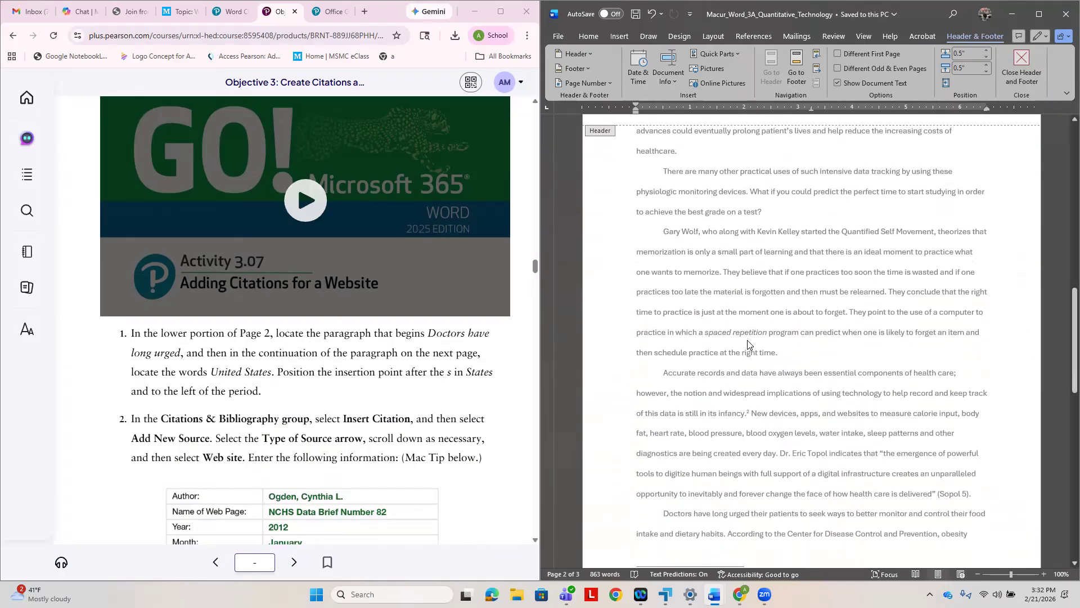
scroll(713, 341, down, 3)
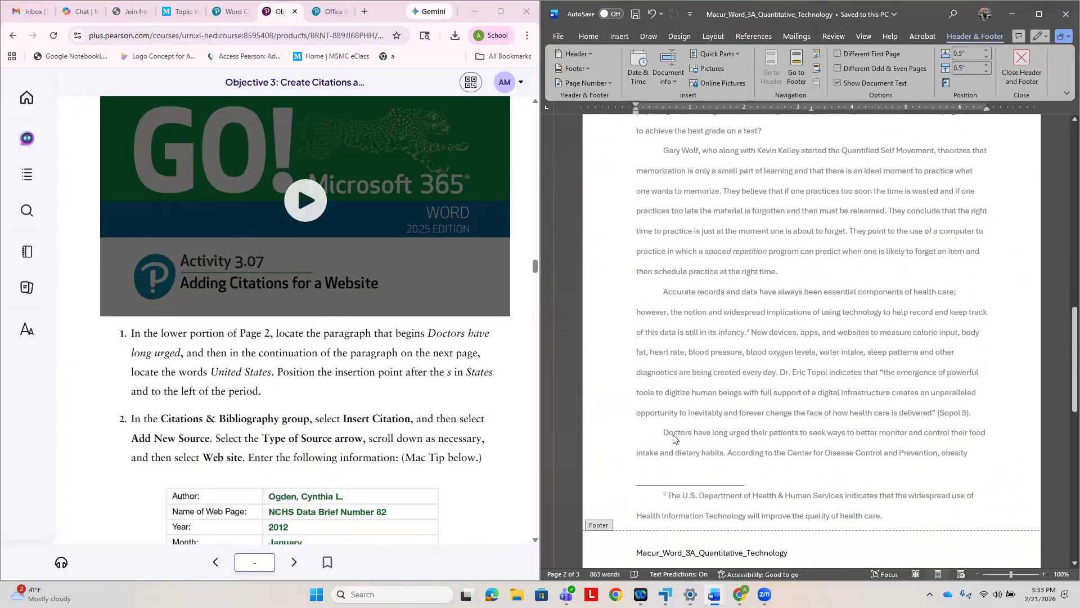
scroll(673, 438, down, 8)
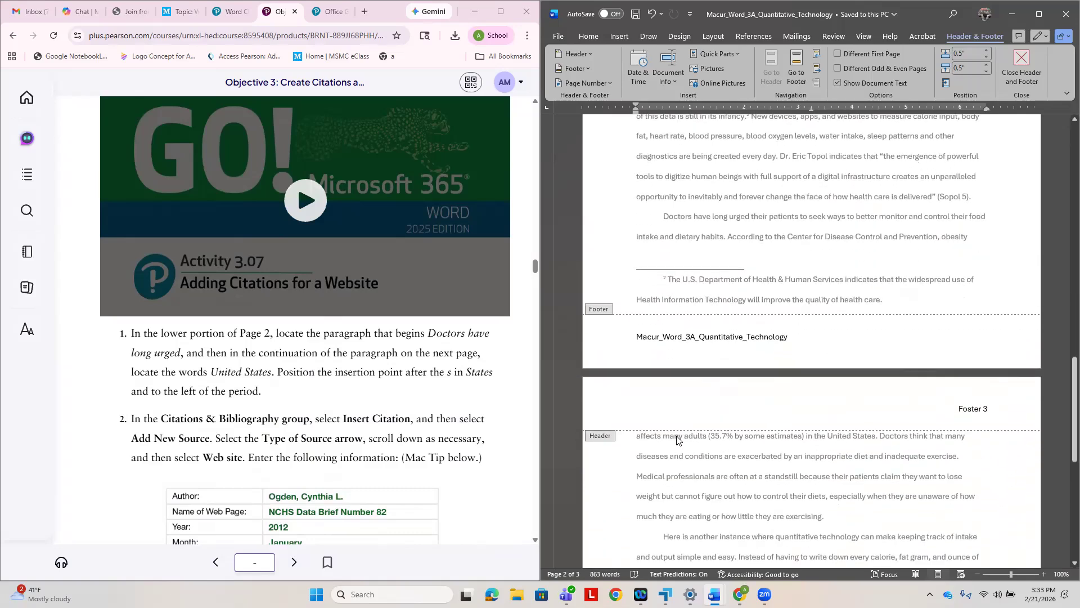
scroll(677, 440, down, 1)
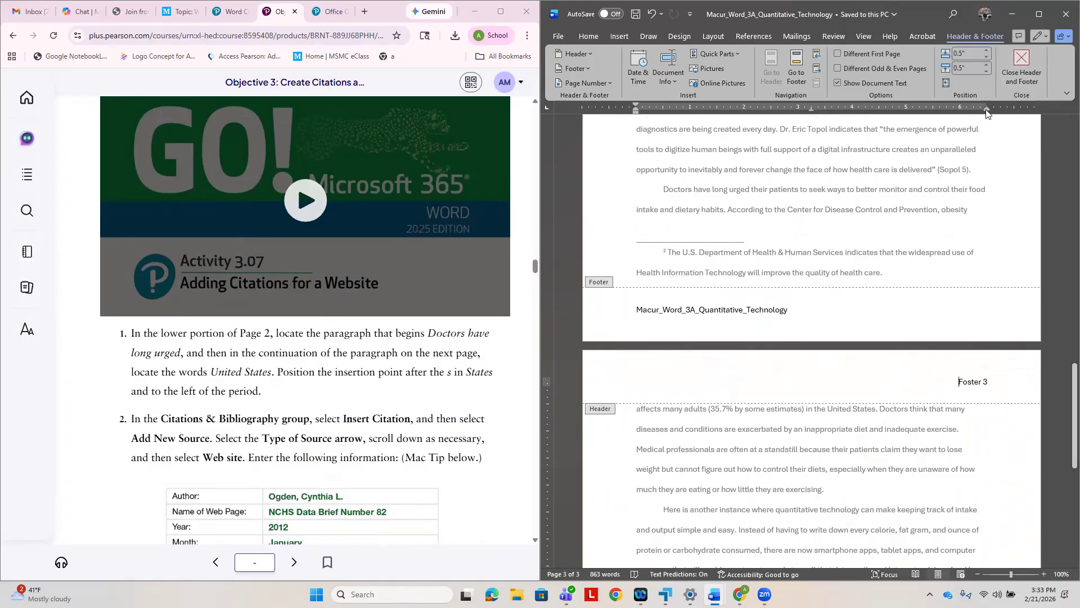
click(1021, 72)
- Start a new citation source of type Web site right after "United States" and before the period on page 3
scroll(775, 354, down, 6)
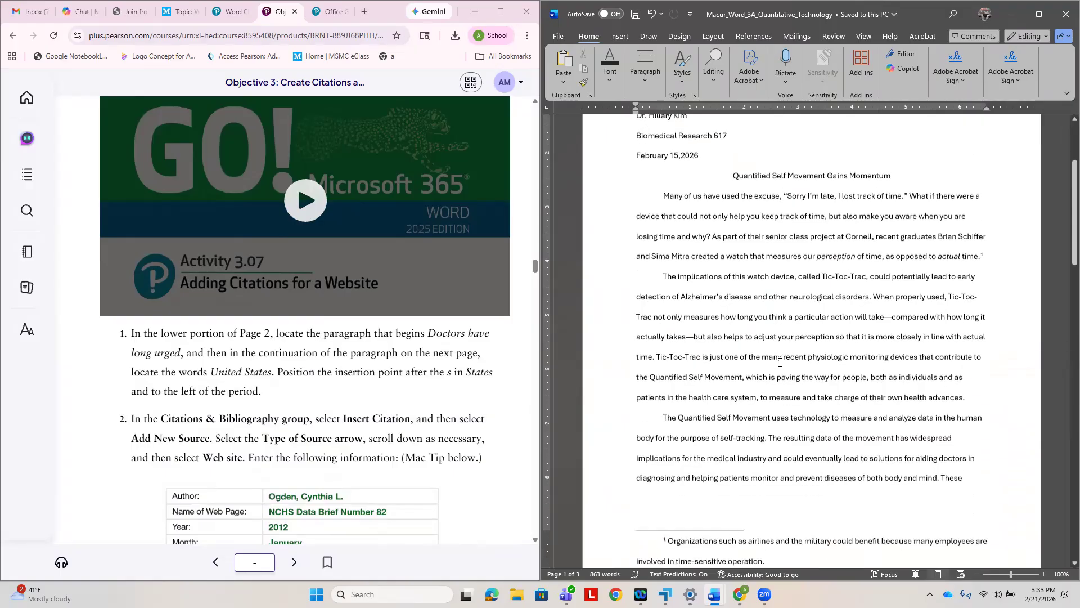
scroll(794, 369, down, 2)
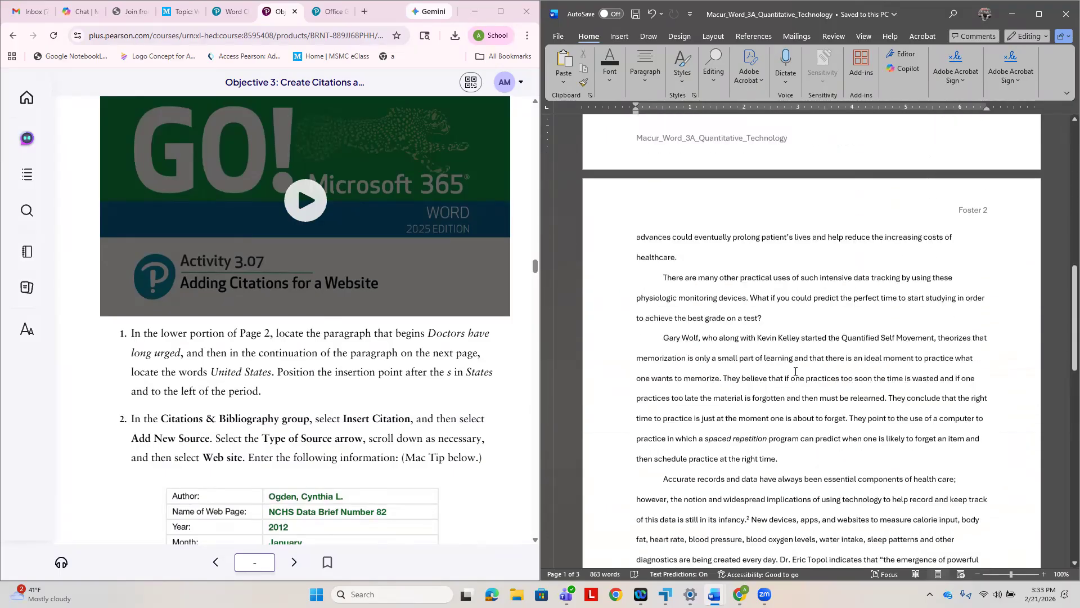
scroll(797, 375, down, 8)
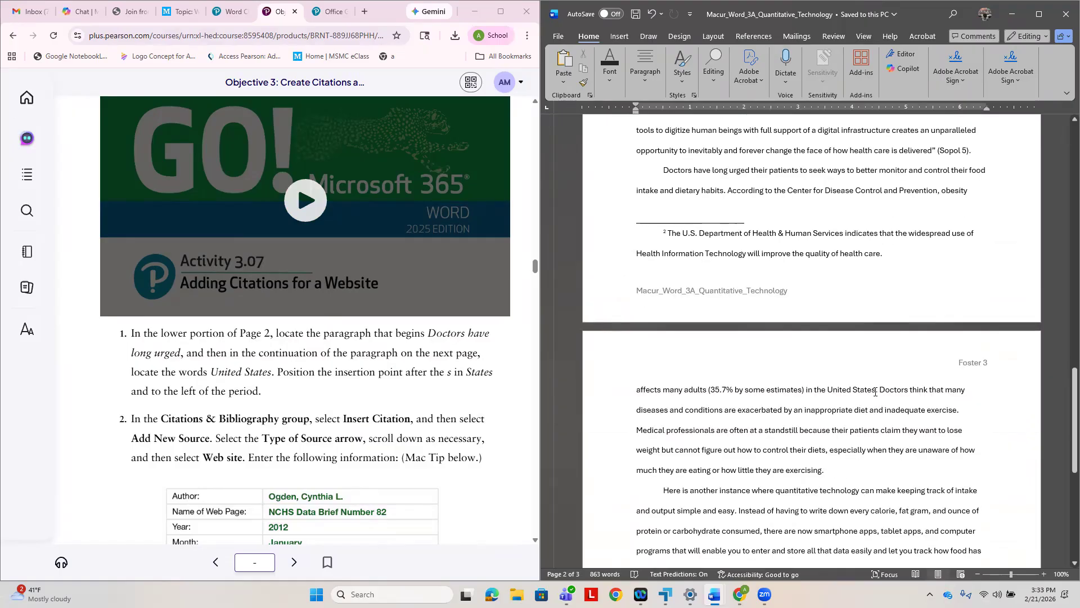
click(875, 390)
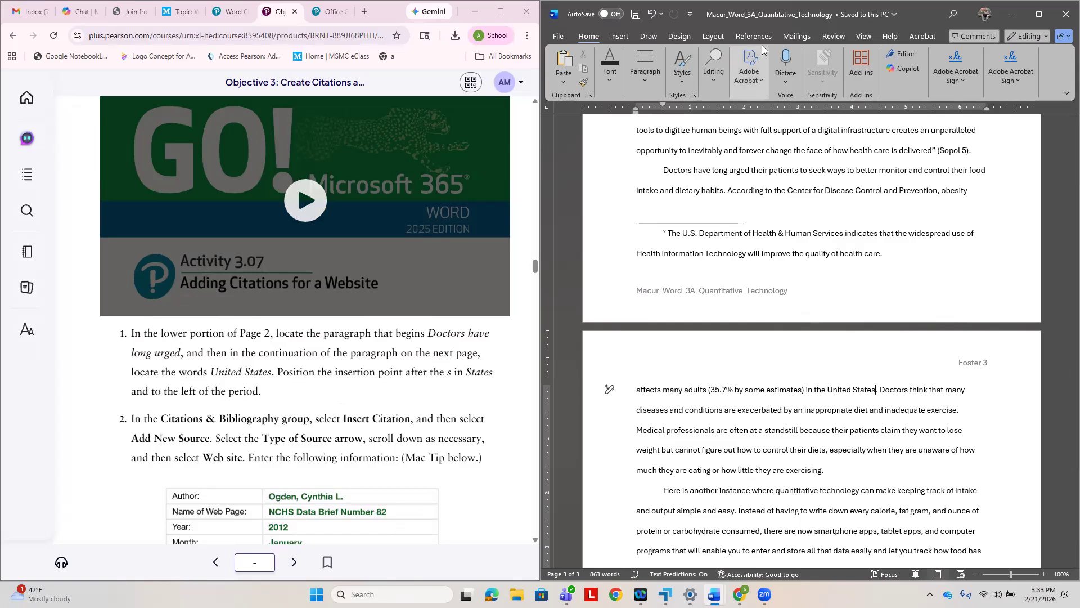
click(747, 38)
click(794, 81)
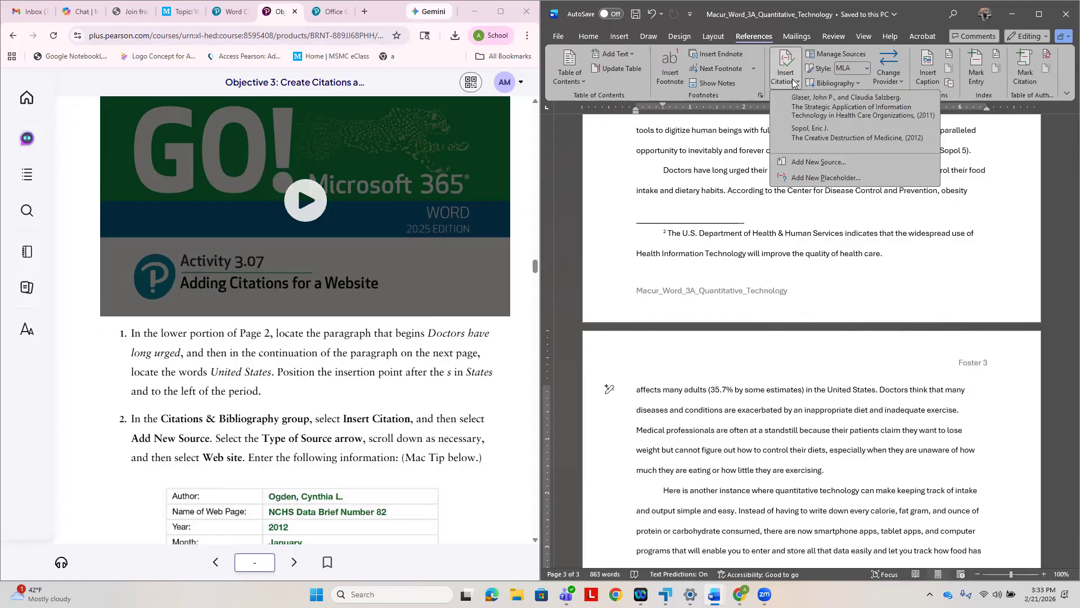
click(828, 161)
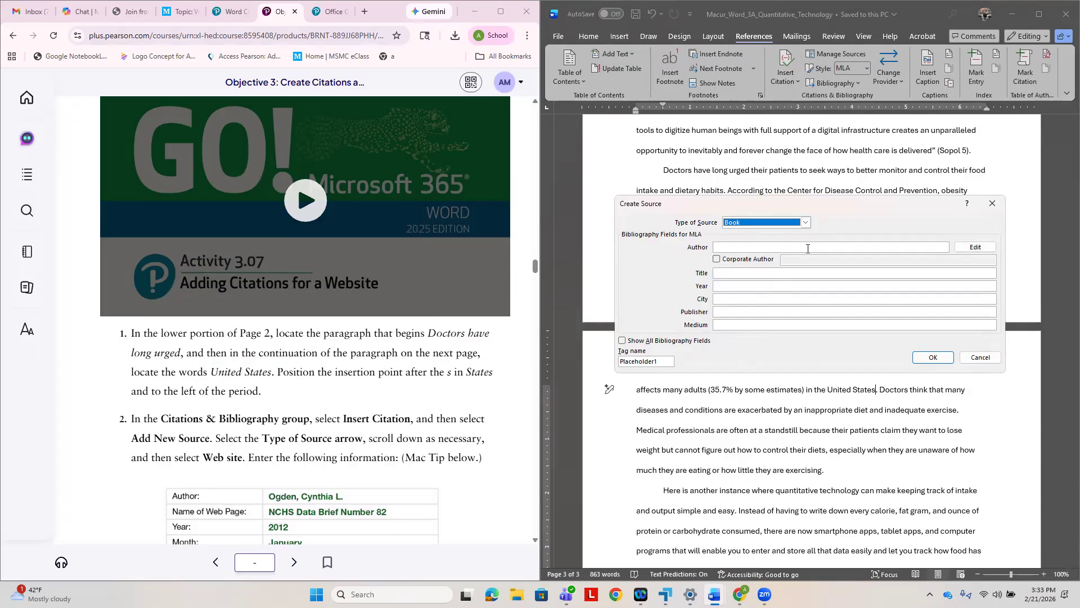
click(805, 223)
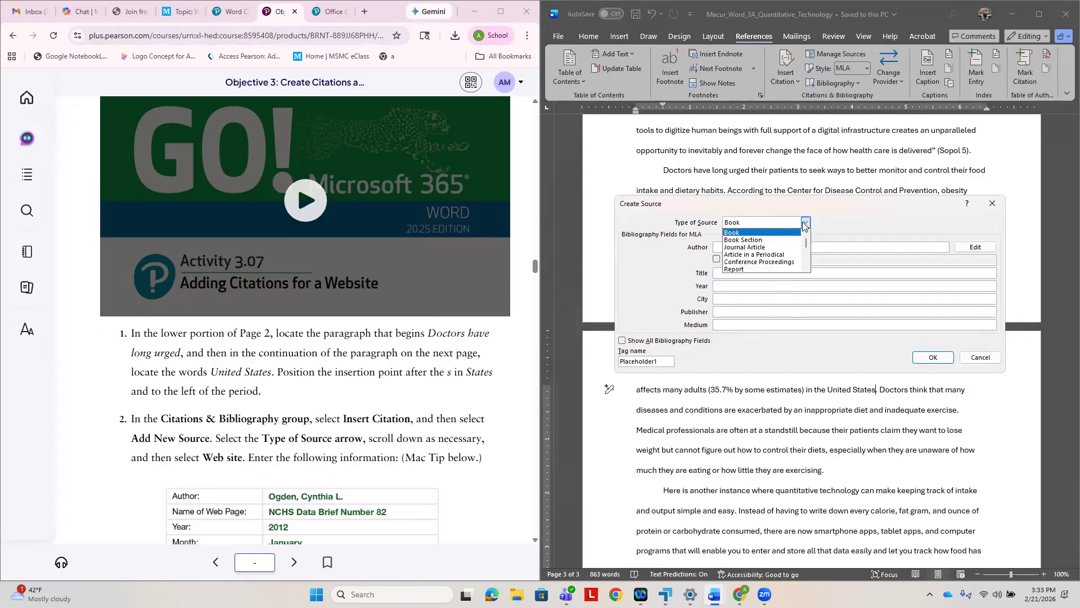
click(760, 270)
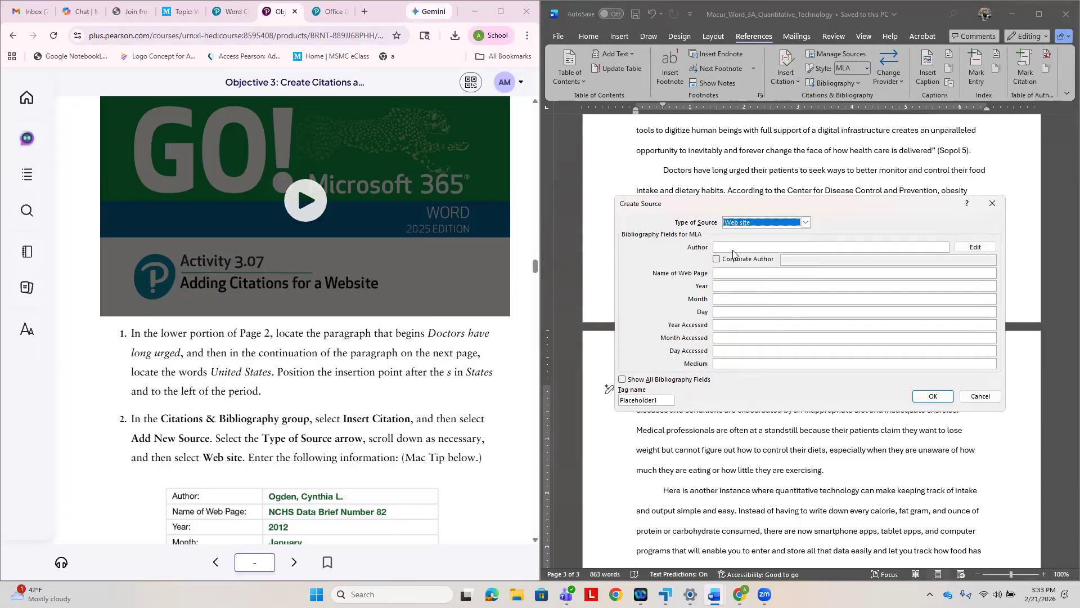
- Enter the author's name for the website source, as given in the textbook's source table
scroll(437, 354, down, 4)
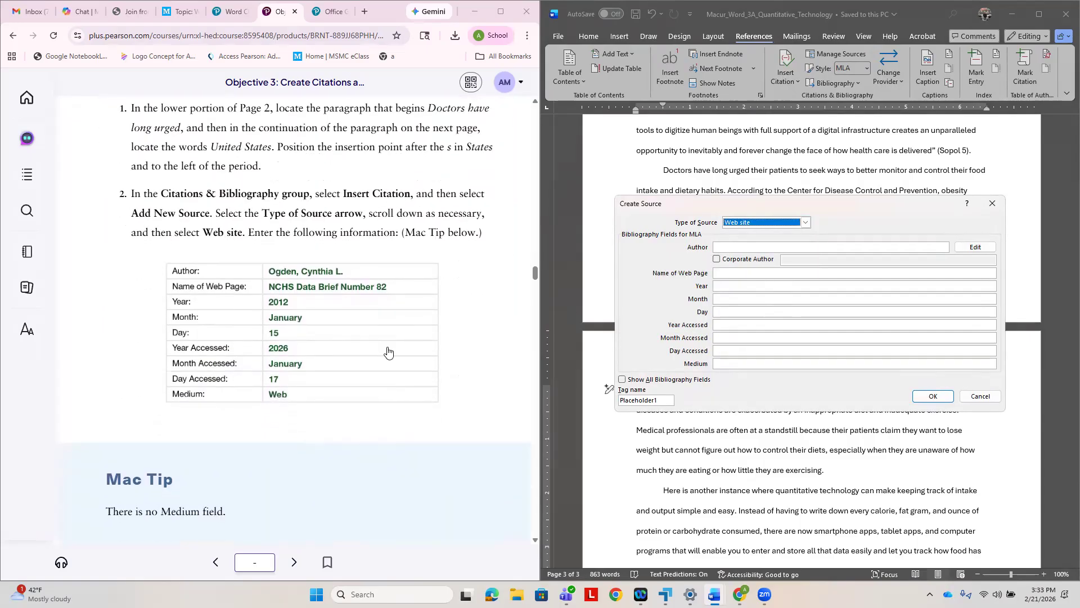
click(720, 245)
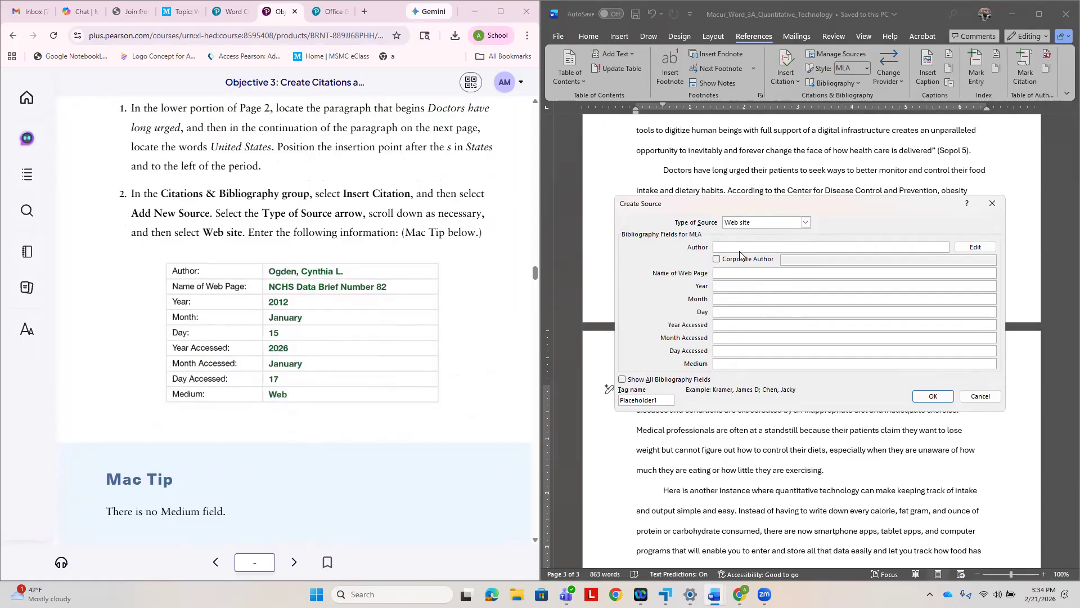
text(Ogden, Cynthia L.)
- Enter "NCHS Data Brief Number 82" as the name of the web page and 2012 as the year
click(724, 273)
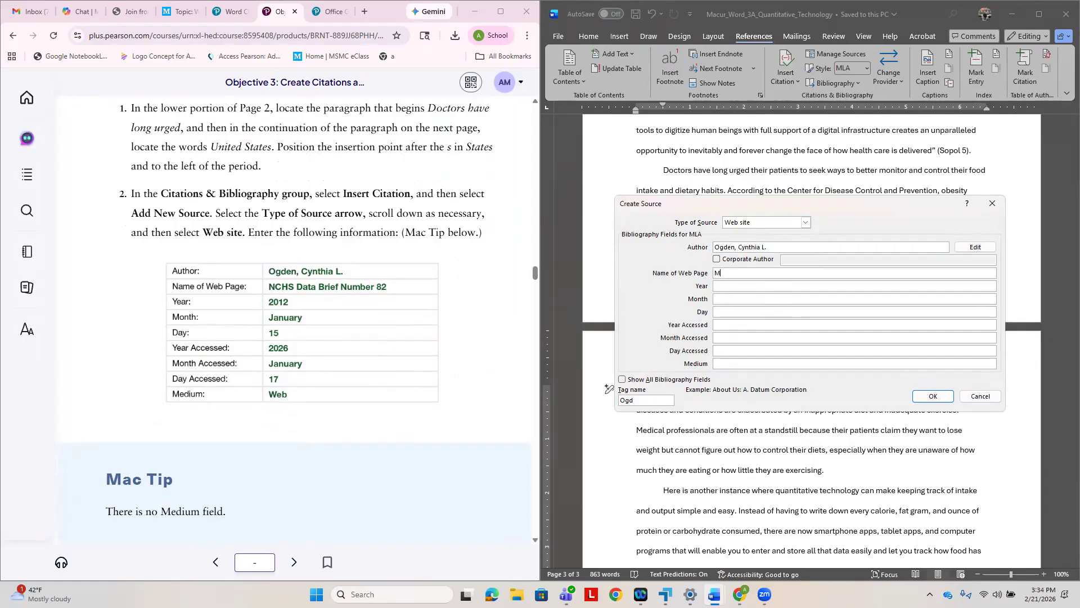
text(NCHS Data Bro)
key(BackSpace)
key(BackSpace)
text(ief Number)
click(735, 285)
text(2012)
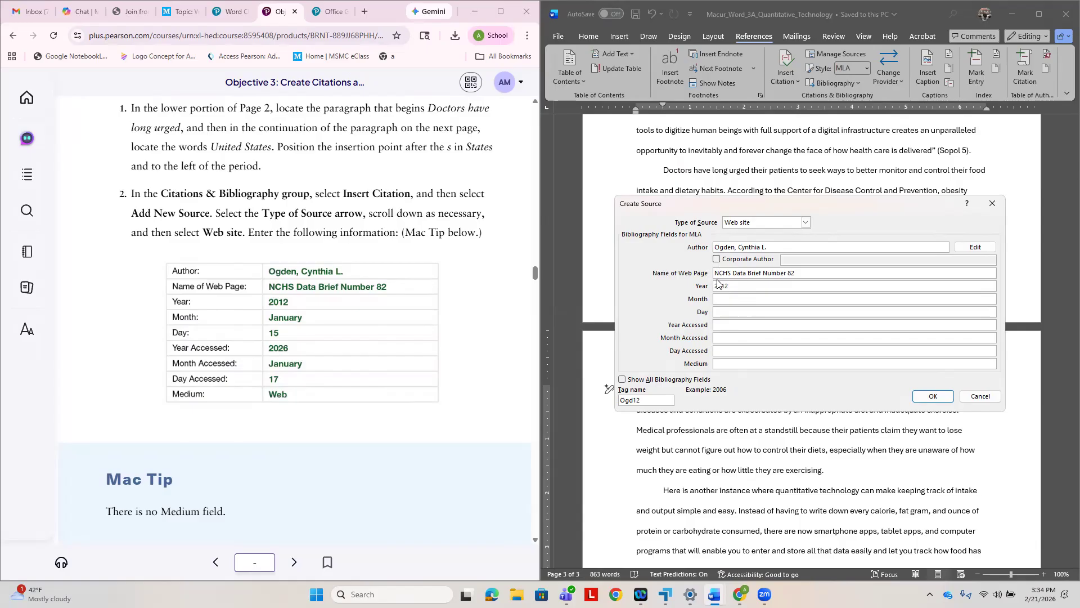
- Set the website source's publication month to January and its day to 15
click(727, 299)
text(January)
key(Tab)
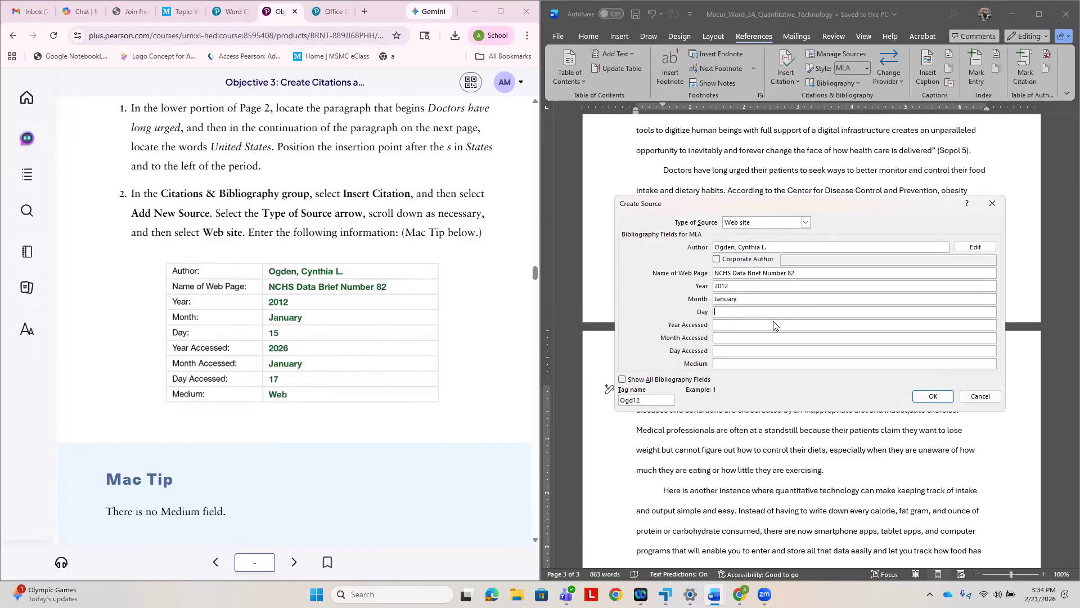
text(15)
key(Tab)
- Set the access date to year 2026, month January and day 17, and enter Web as the medium
text(2026)
key(Tab)
text(January)
key(Tab)
key(Tab)
text(W)
- Confirm the website source to insert its citation, and save the document
scroll(381, 290, down, 6)
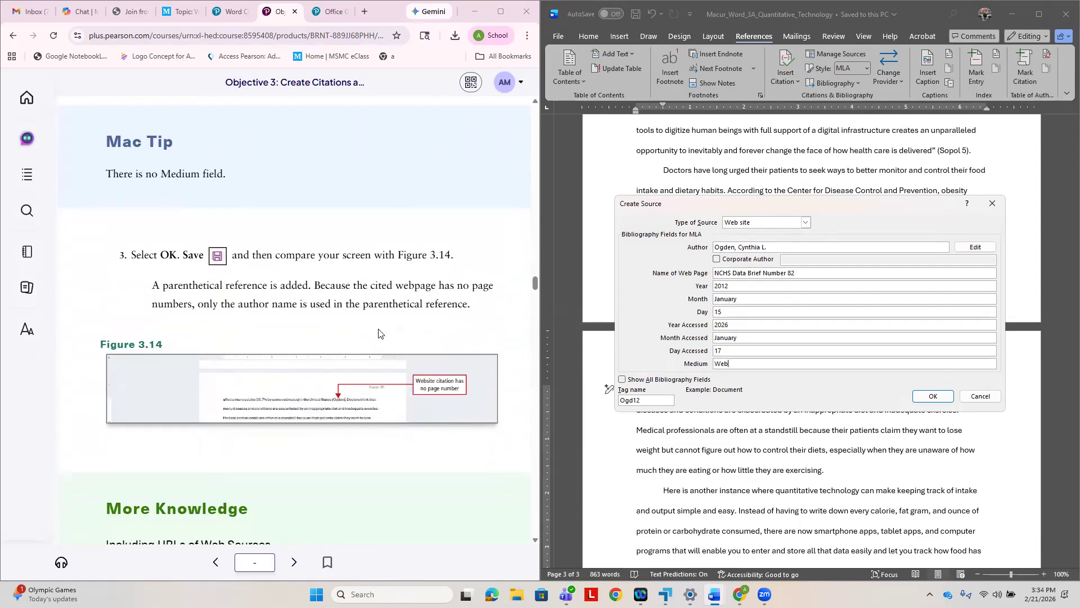
click(933, 396)
click(635, 14)
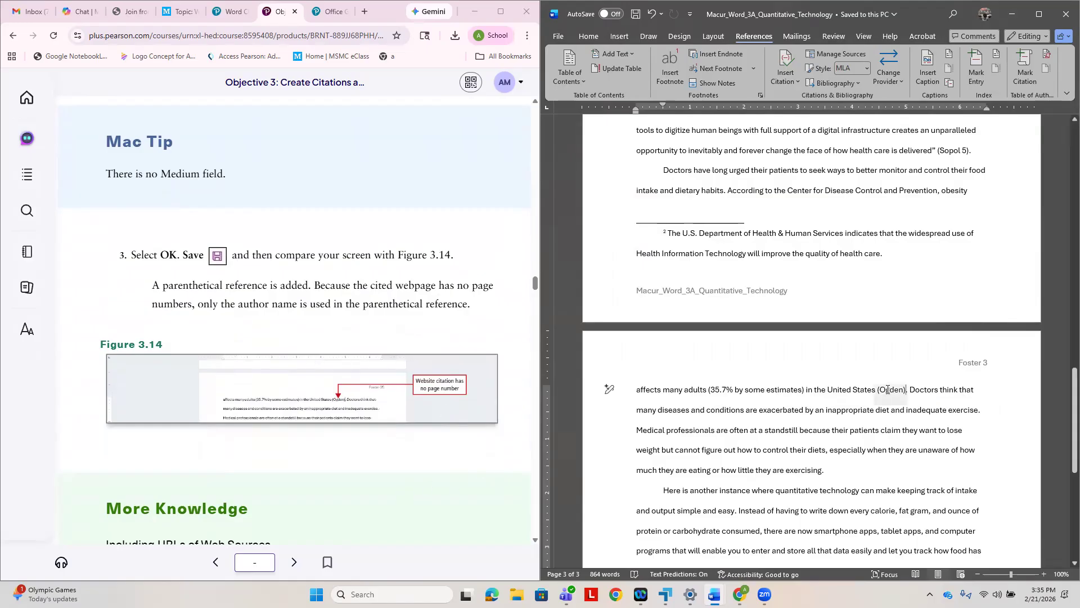
- Following Activity 3.08, insert a manual page break at the end of the paper's final paragraph
scroll(303, 514, down, 9)
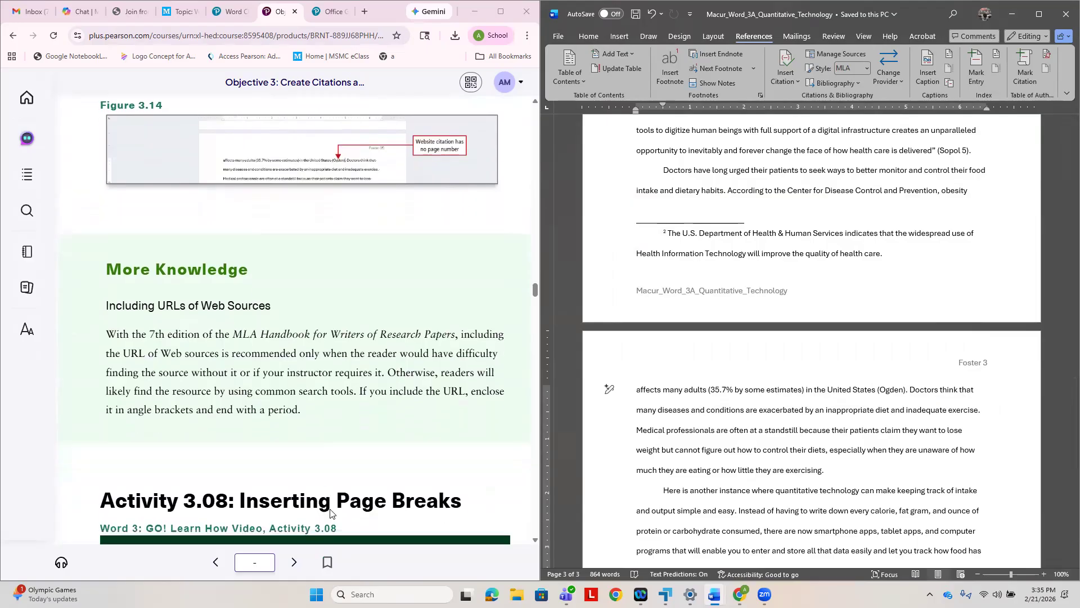
scroll(371, 467, down, 3)
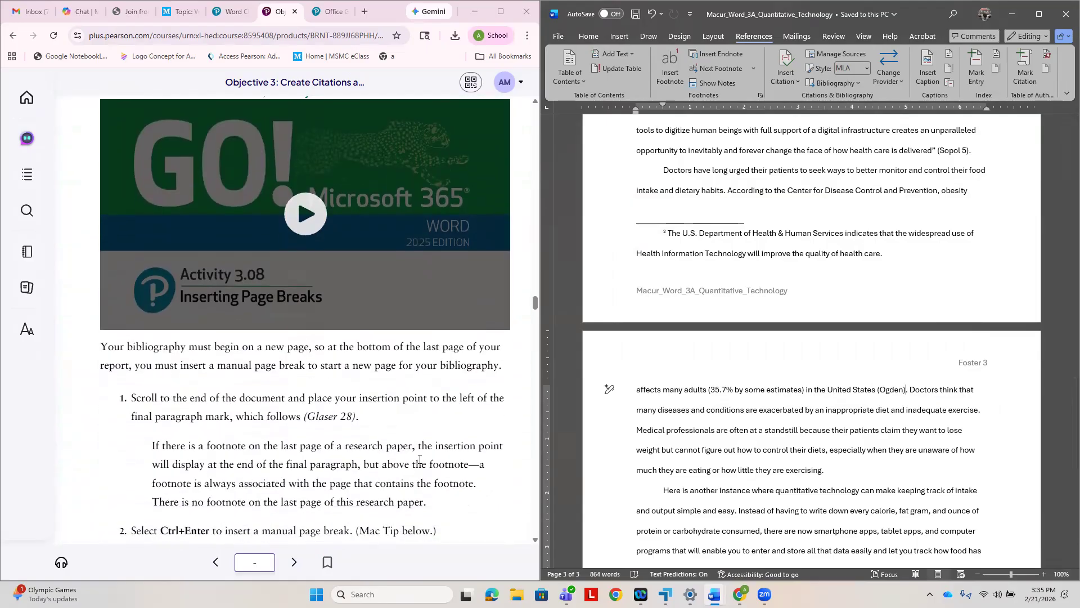
scroll(774, 254, up, 3)
scroll(775, 254, up, 4)
scroll(773, 254, down, 5)
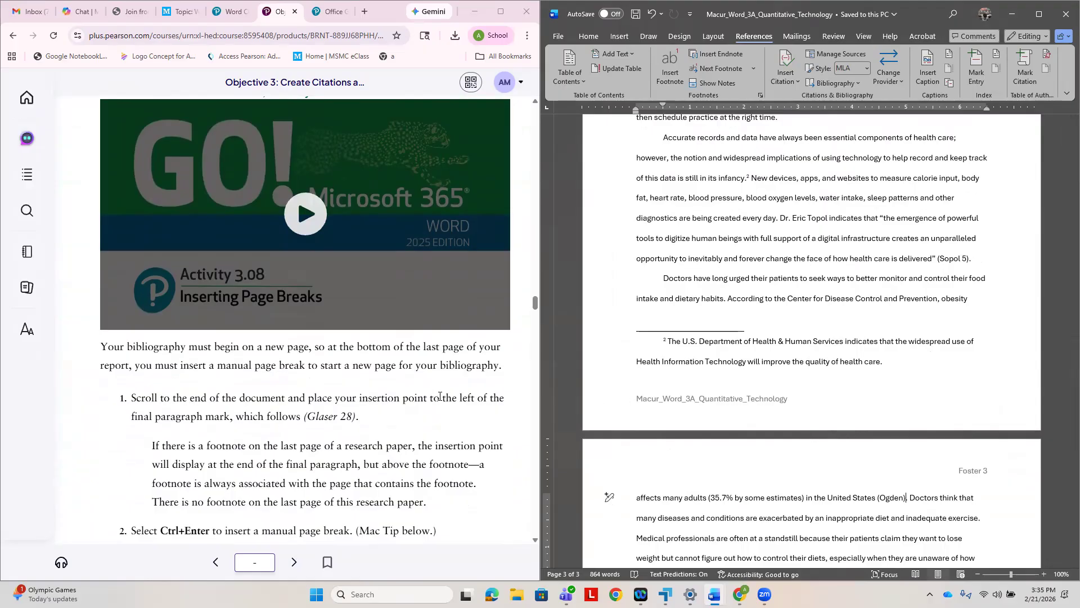
scroll(442, 397, down, 3)
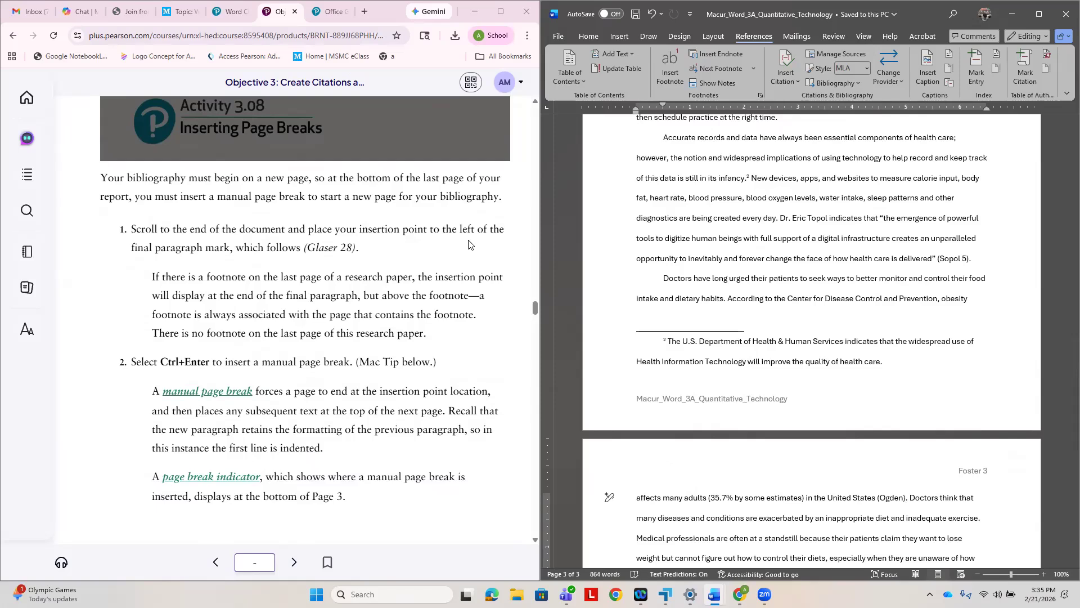
scroll(830, 469, down, 1)
scroll(830, 469, down, 8)
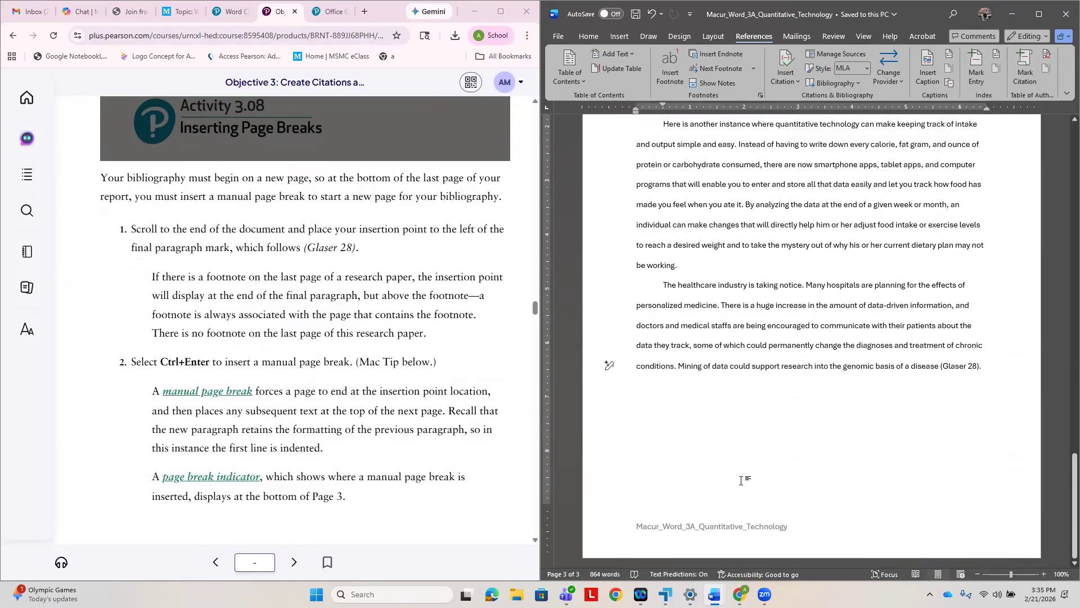
key(ctrl+Return)
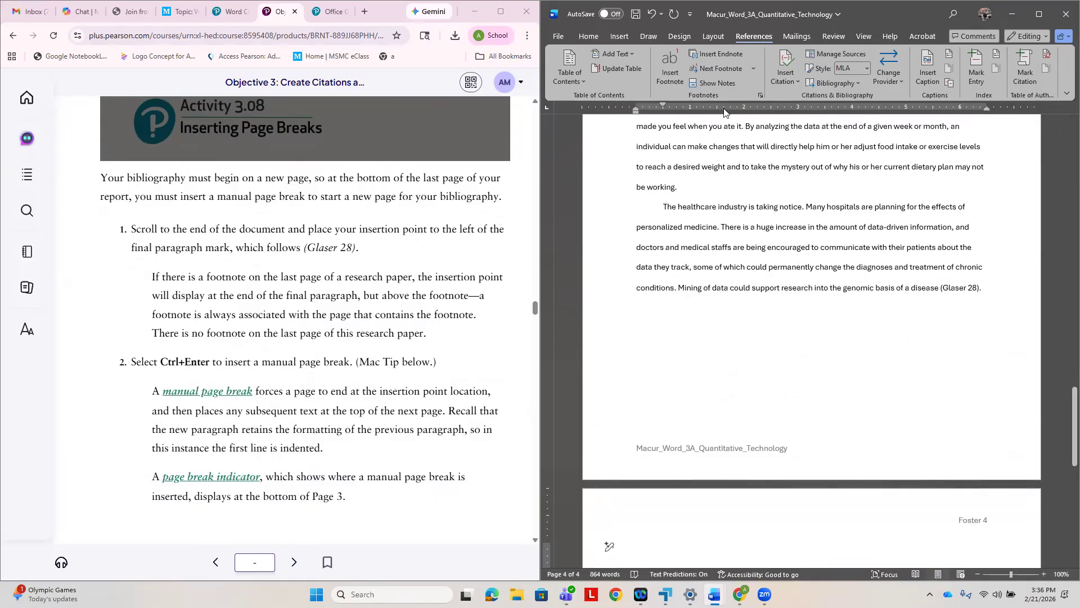
click(621, 35)
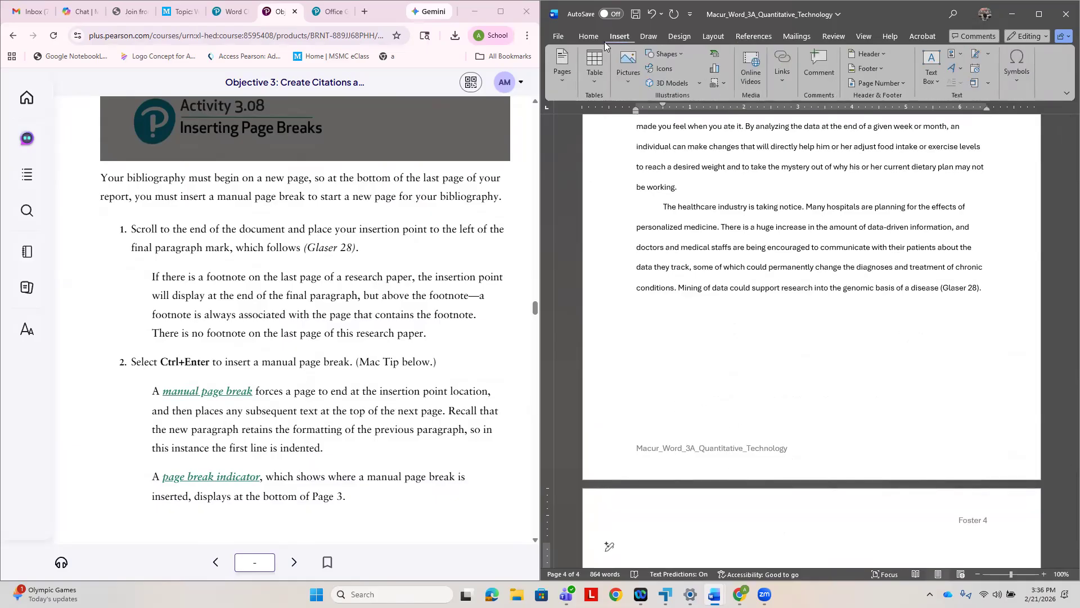
click(1039, 17)
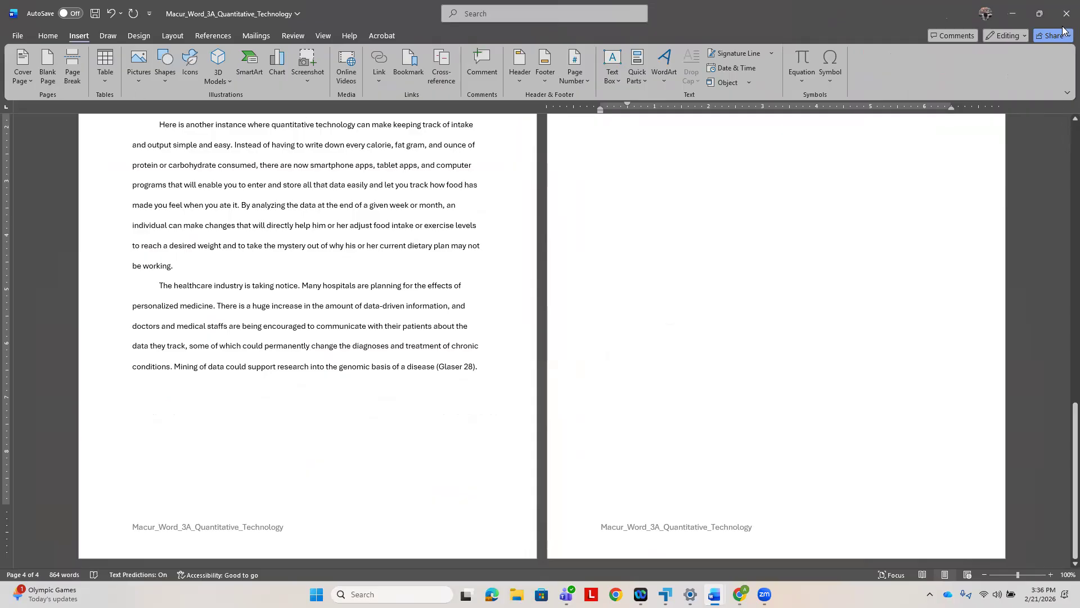
click(1041, 16)
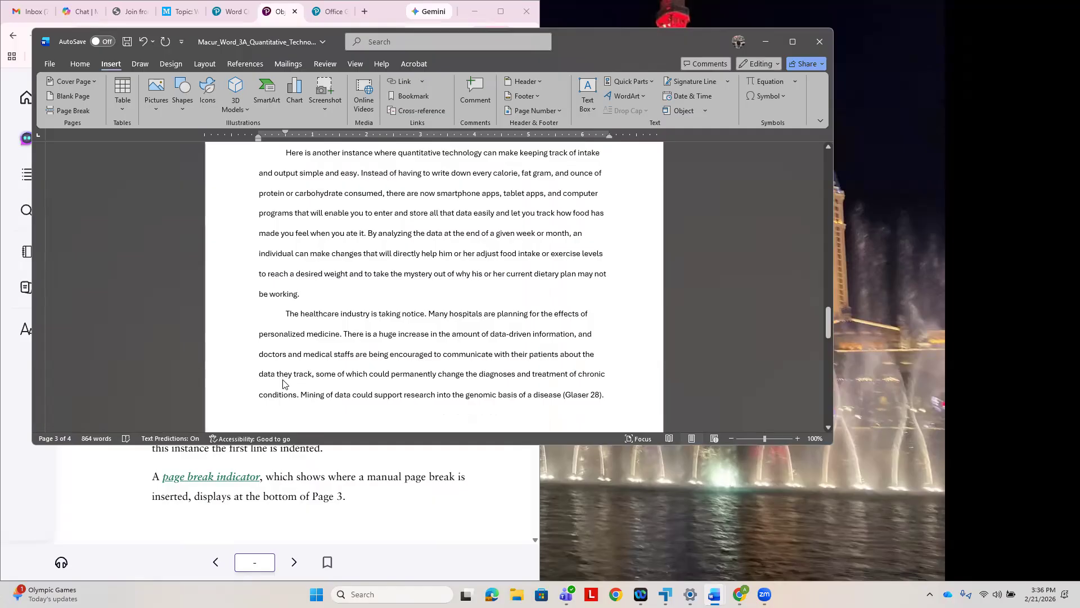
key(super+Right)
- Following the textbook's next steps, set the special indentation of the new page 4 paragraph to (none), and save the document
scroll(407, 328, down, 3)
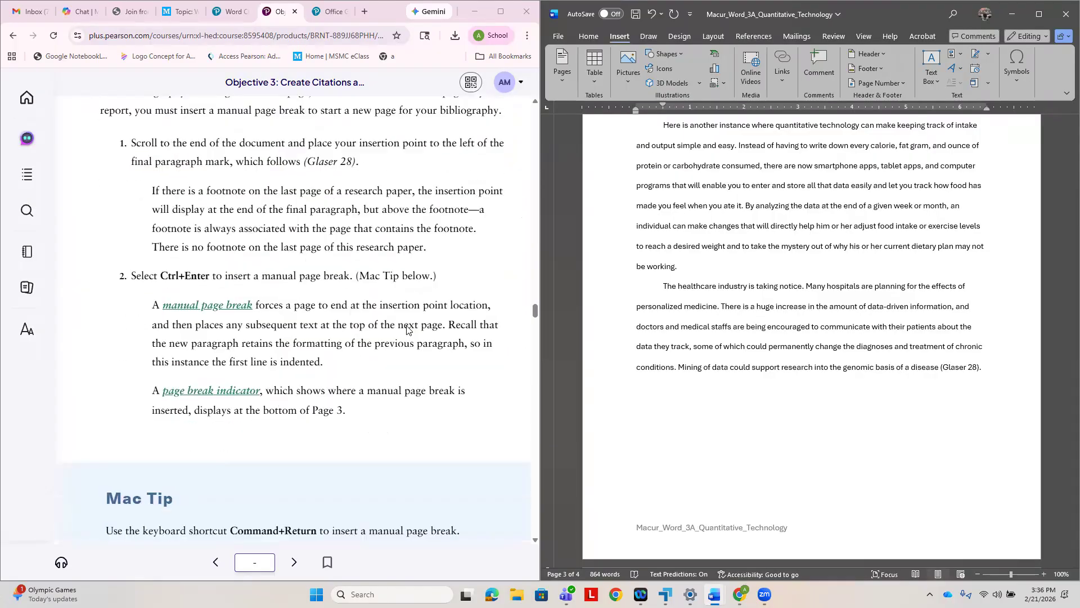
scroll(435, 301, down, 3)
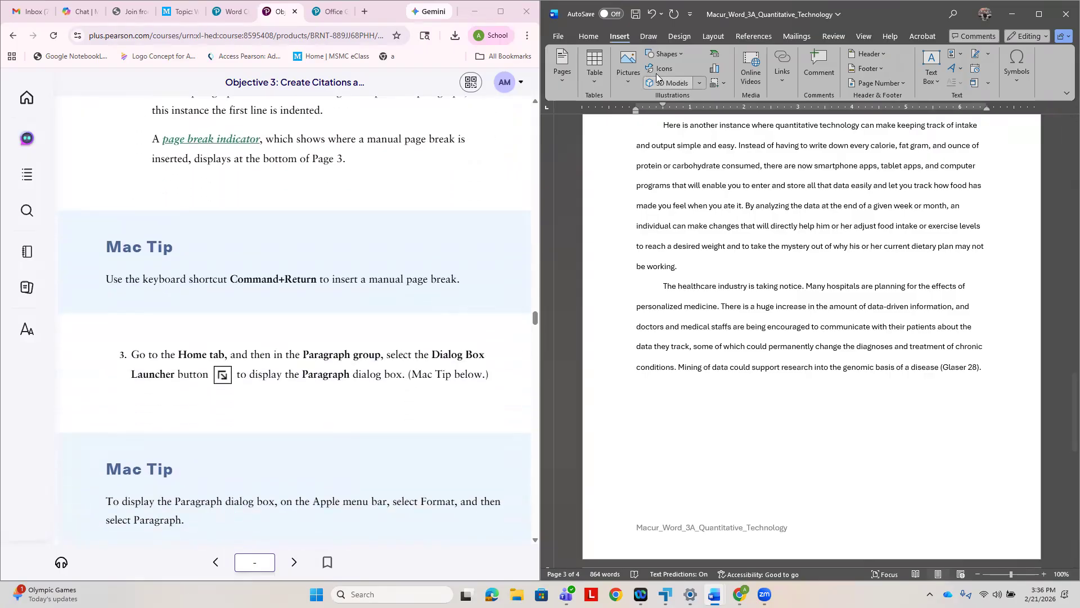
click(589, 37)
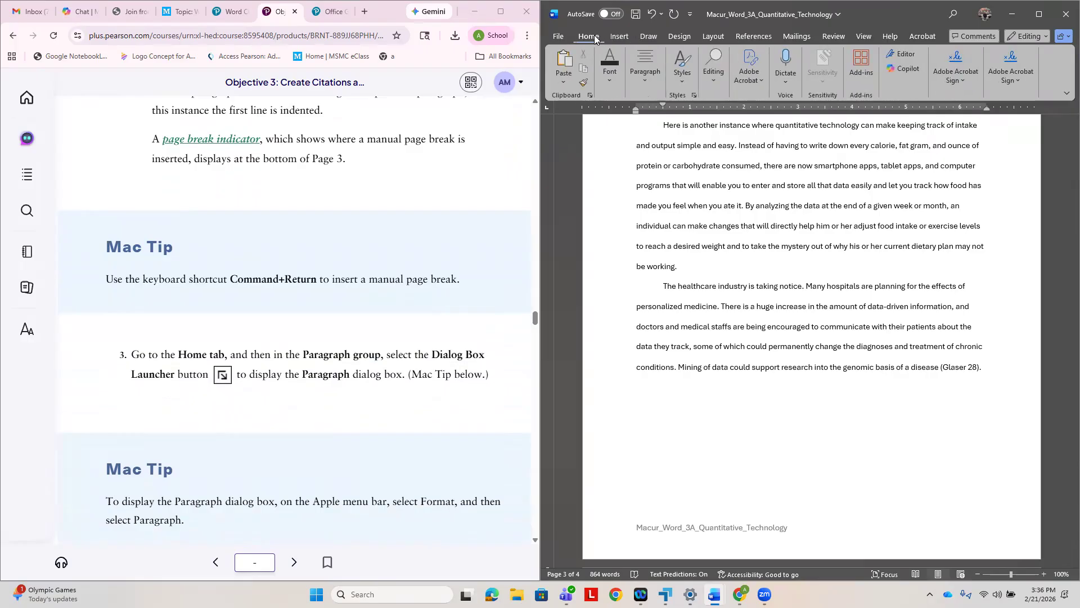
click(647, 83)
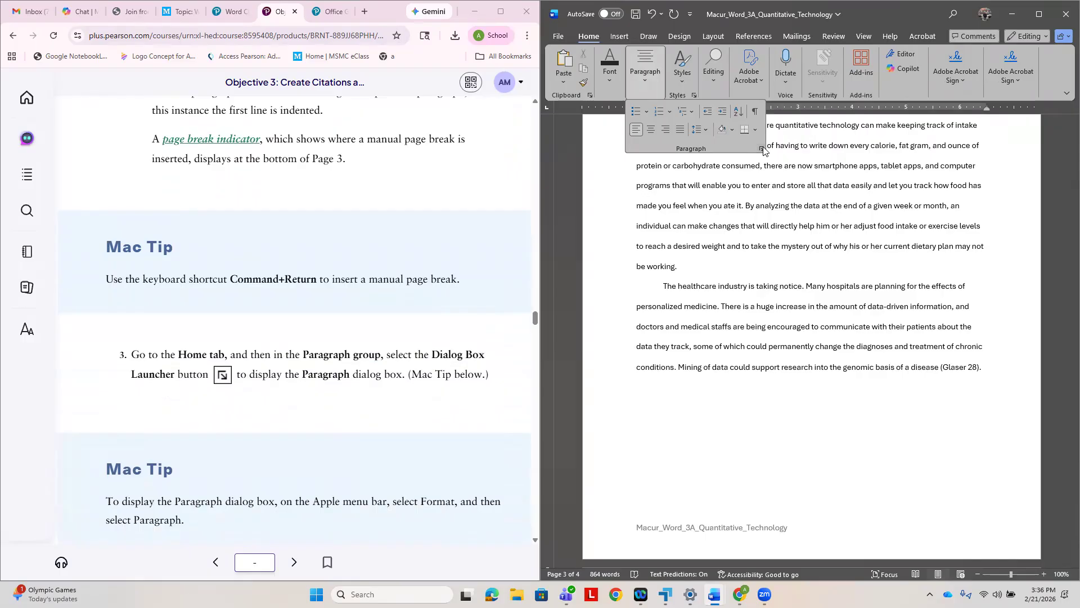
click(761, 148)
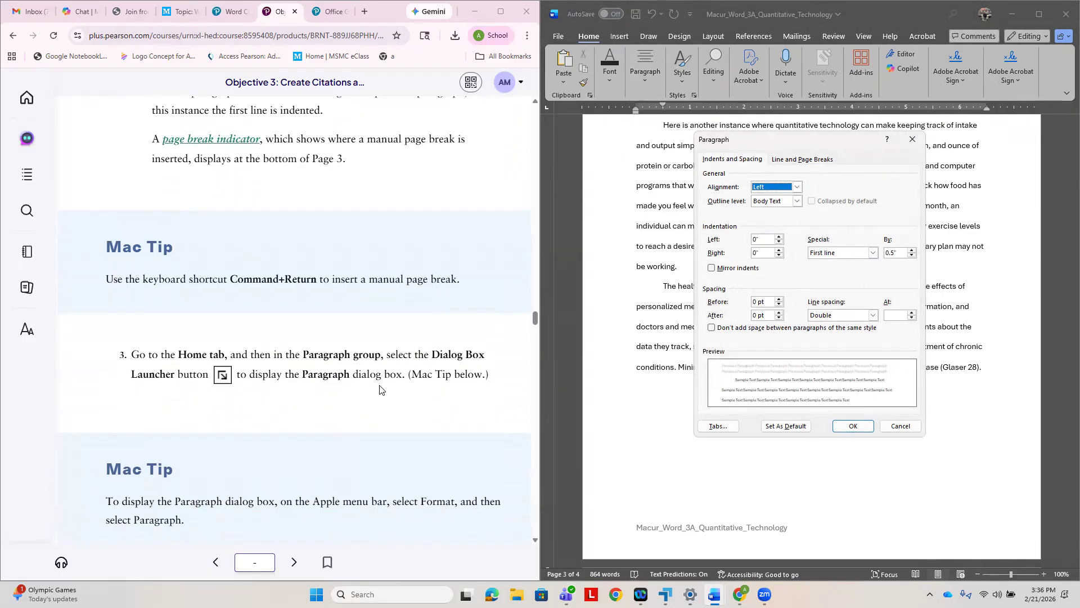
scroll(380, 387, down, 4)
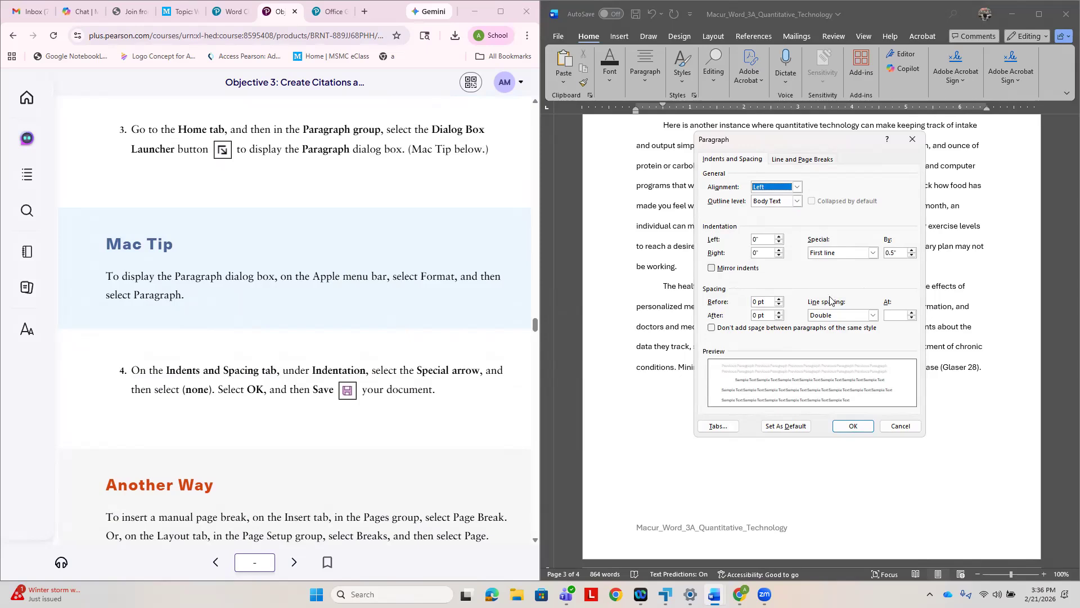
click(873, 253)
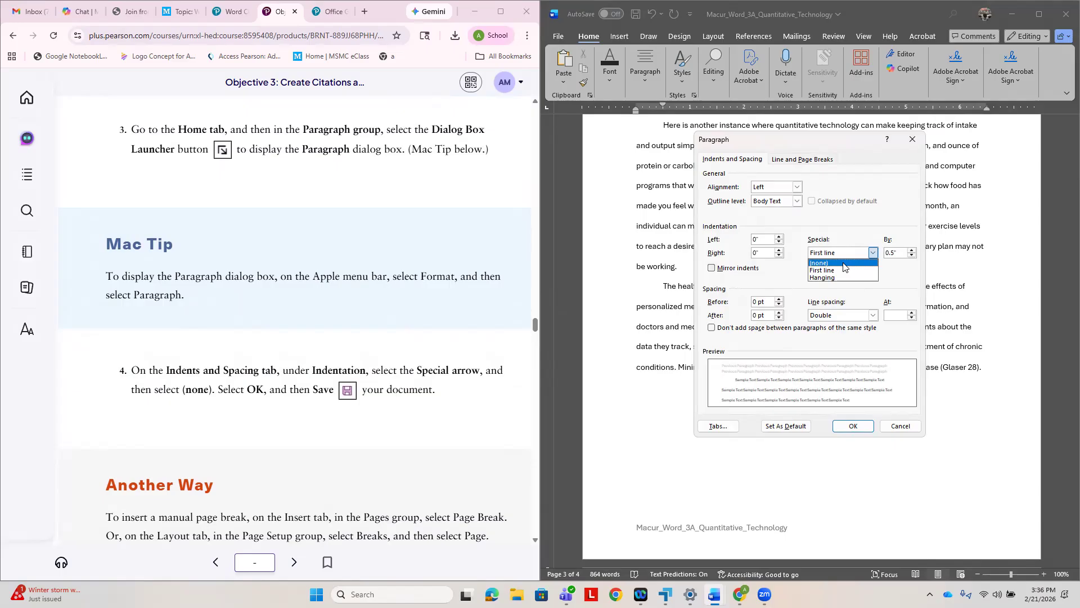
scroll(427, 266, up, 4)
scroll(421, 262, up, 2)
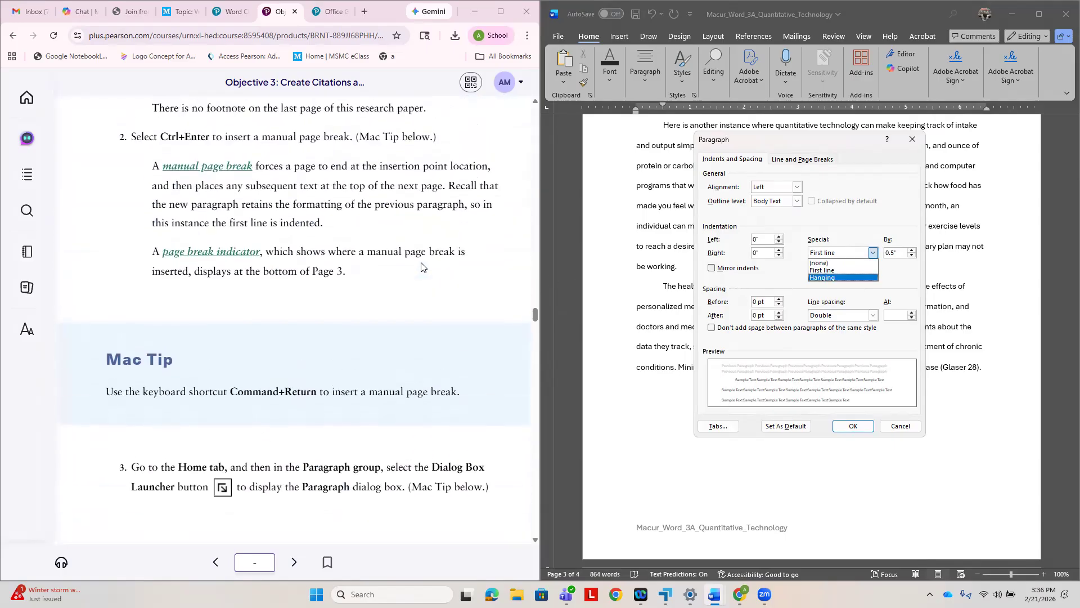
scroll(373, 228, down, 5)
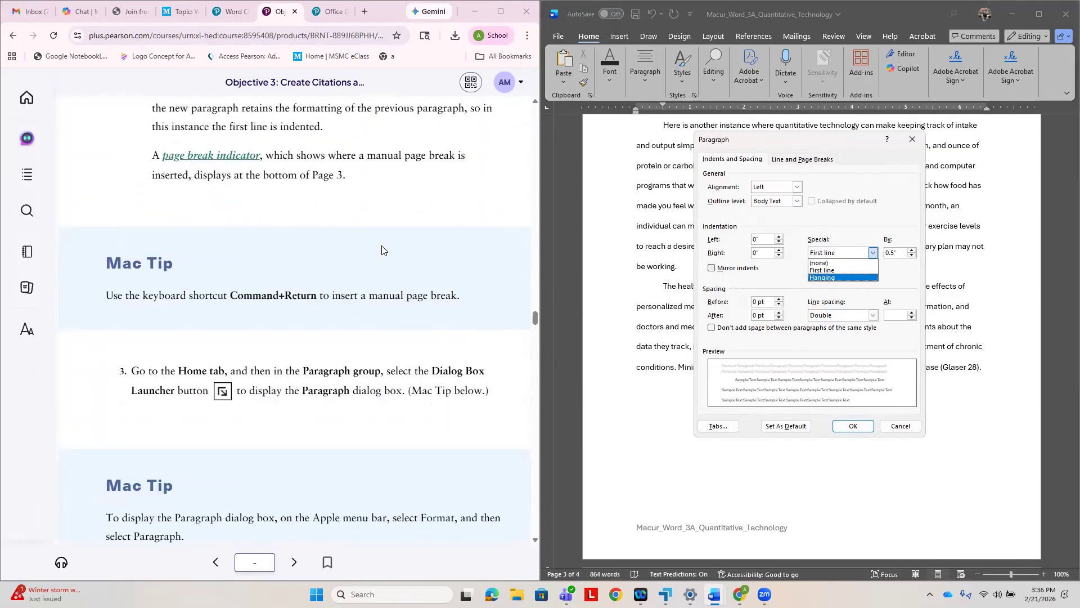
click(828, 264)
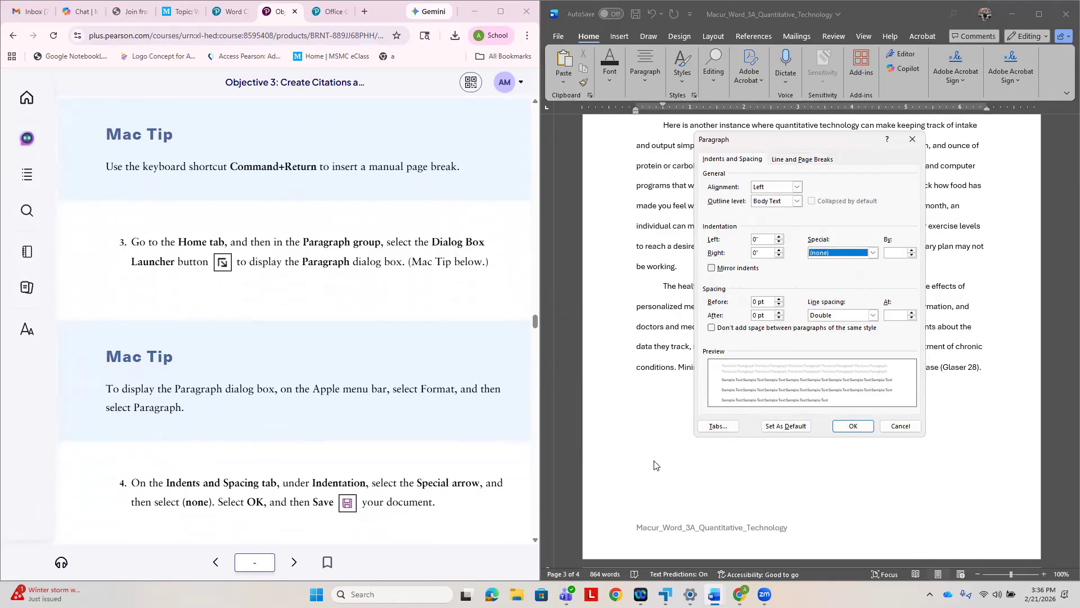
click(853, 426)
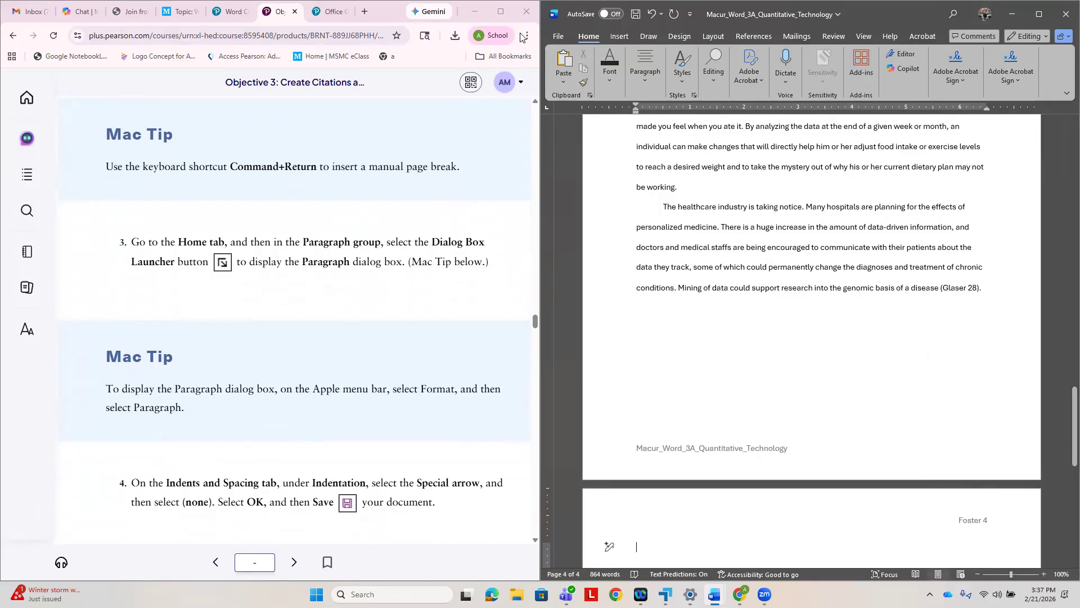
click(607, 126)
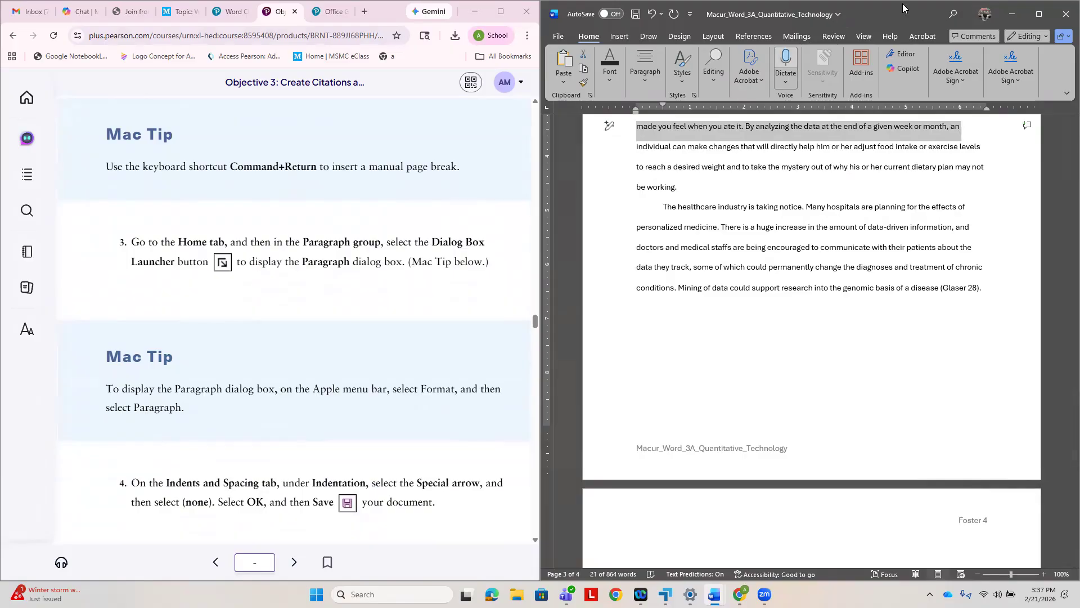
key(ctrl+s)
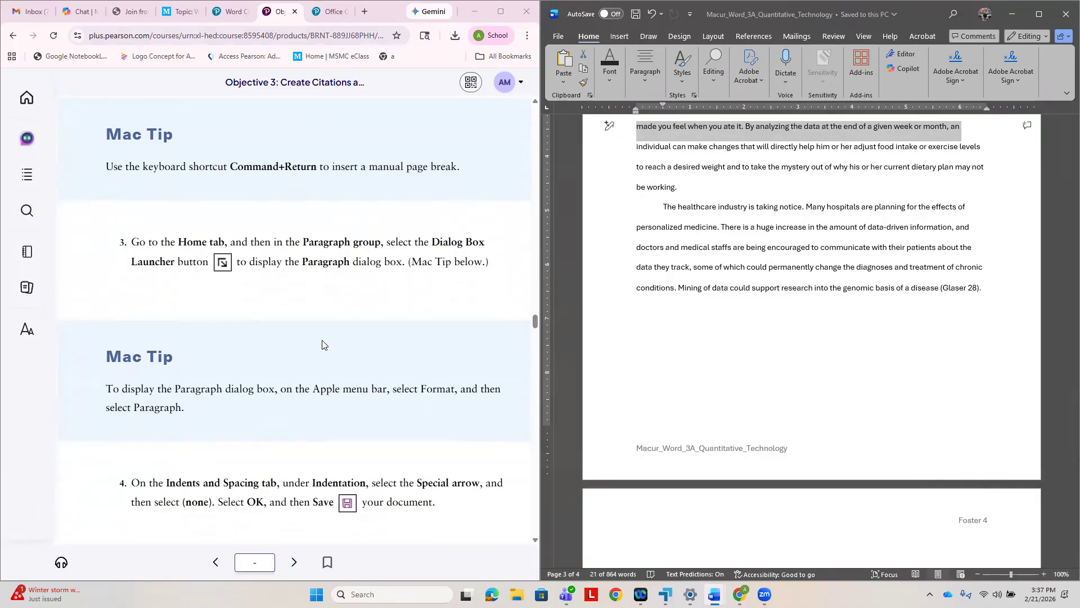
- Following Activity 3.09, insert a Works Cited bibliography in the first paragraph of page 4
scroll(393, 363, down, 3)
scroll(416, 353, down, 3)
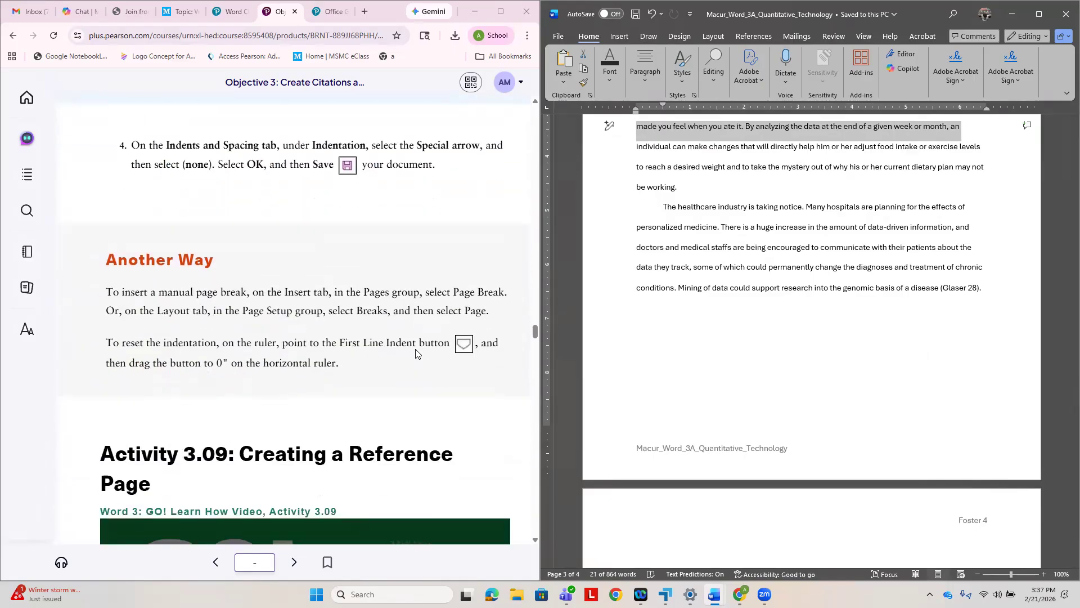
scroll(417, 353, down, 3)
scroll(417, 354, down, 6)
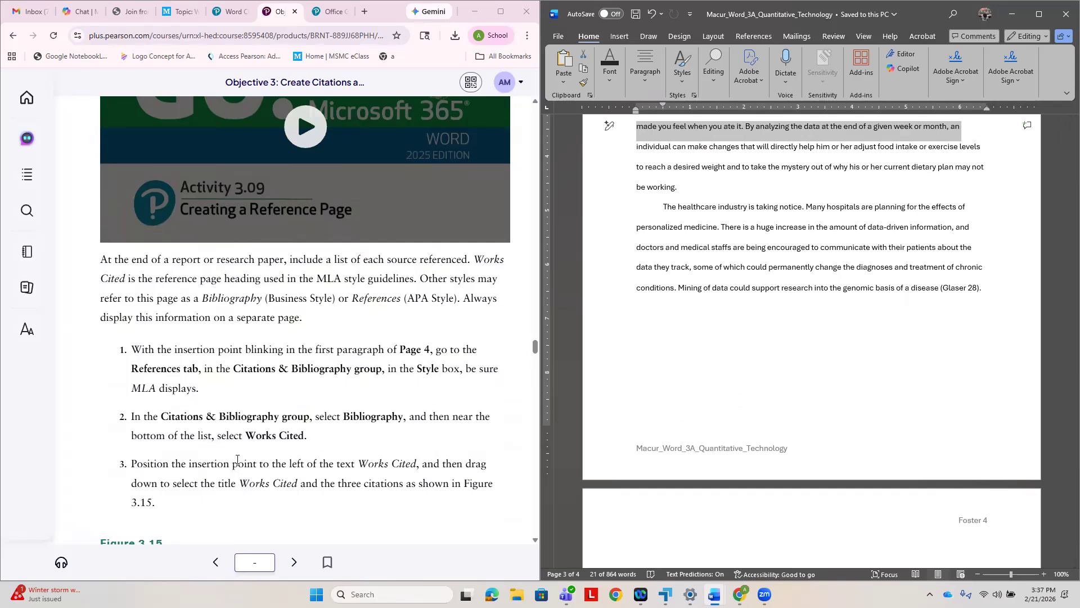
scroll(660, 527, down, 1)
click(660, 527)
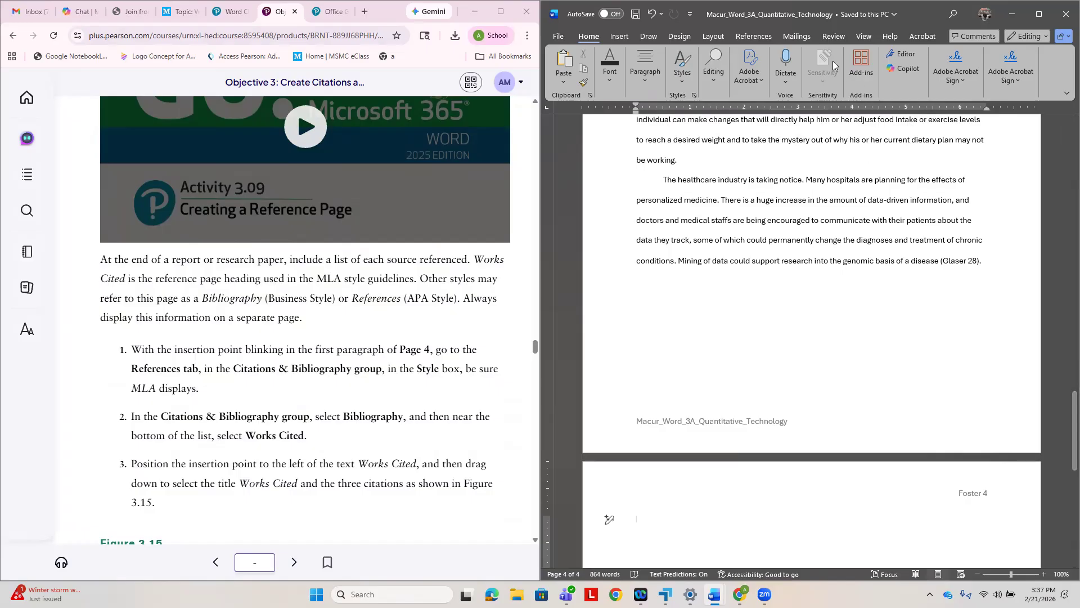
click(758, 38)
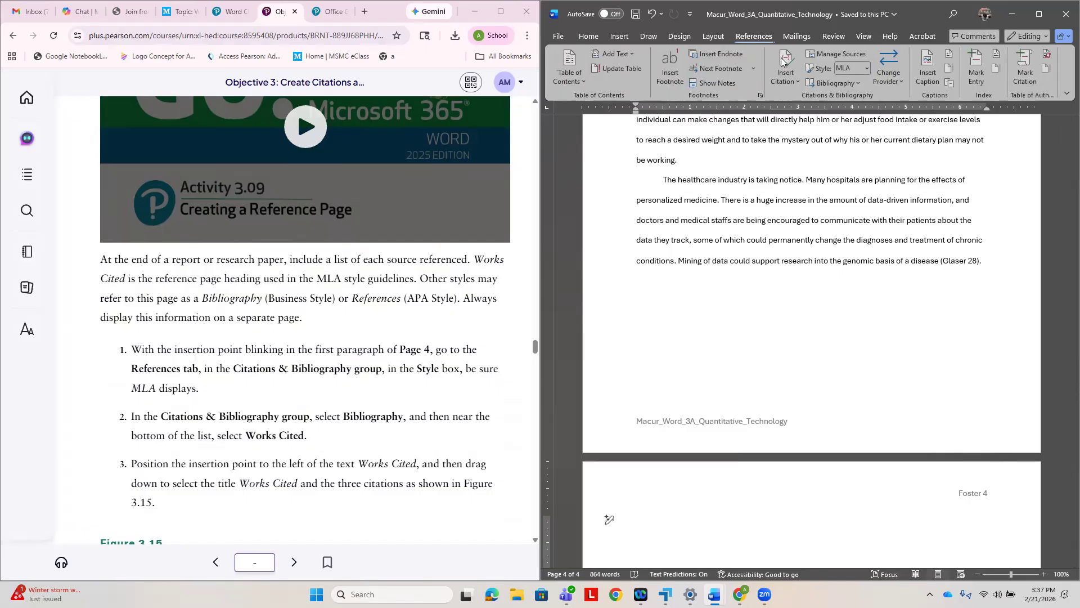
click(856, 83)
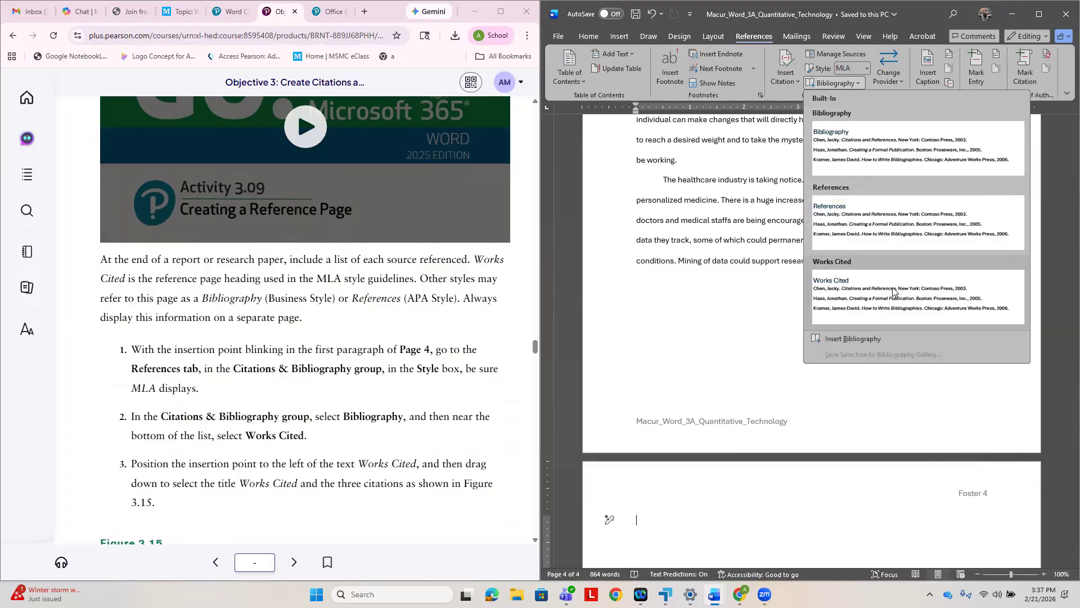
click(896, 292)
scroll(794, 330, up, 1)
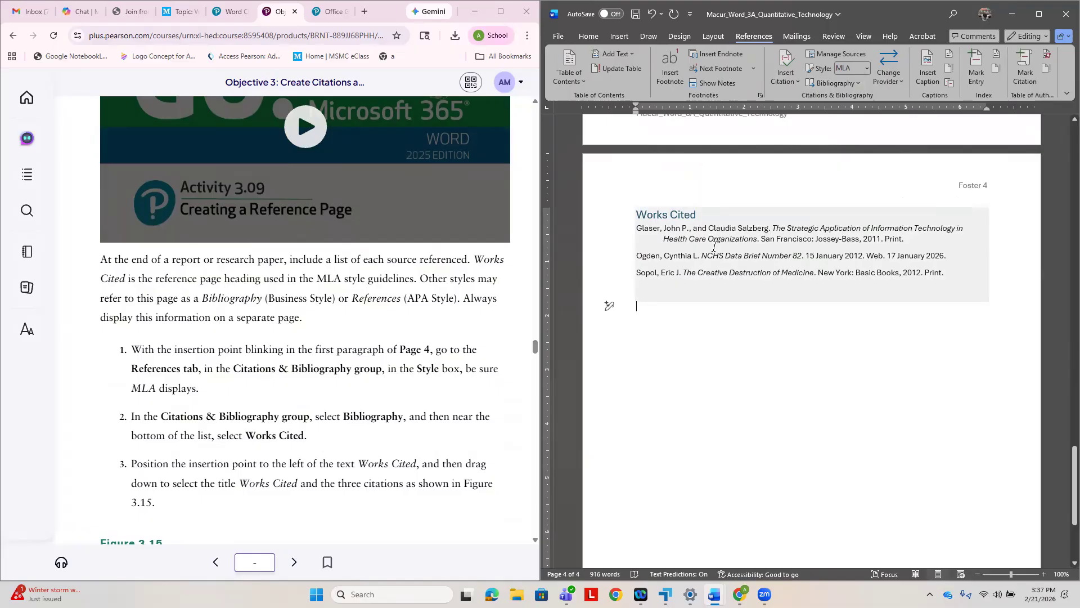
- Select the Works Cited title and its three citations, and set their paragraph spacing before and after to 0 pt
click(640, 214)
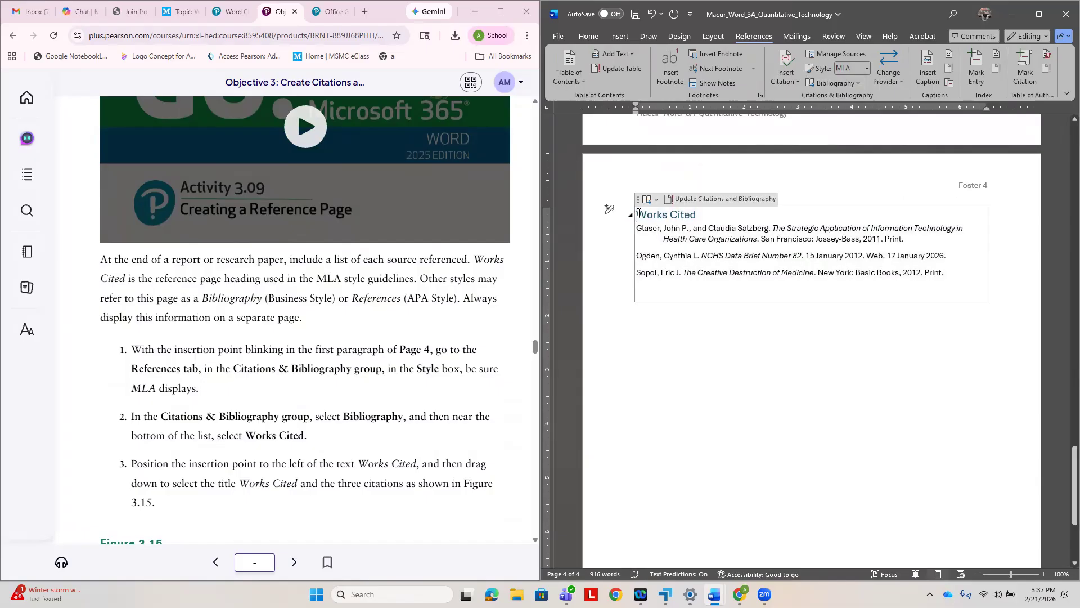
drag(639, 214, 609, 287)
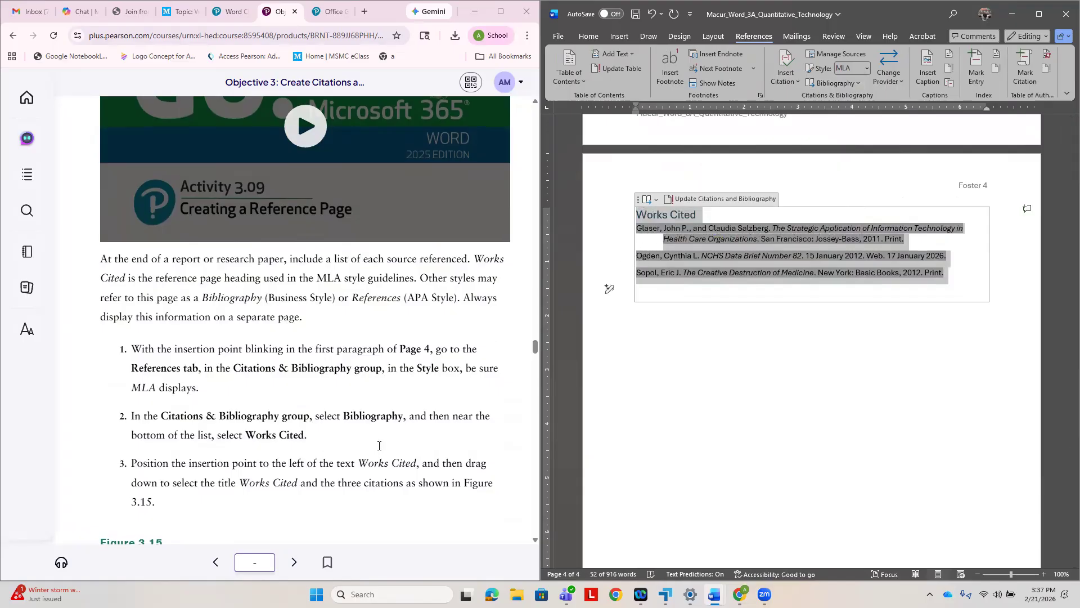
scroll(392, 450, down, 5)
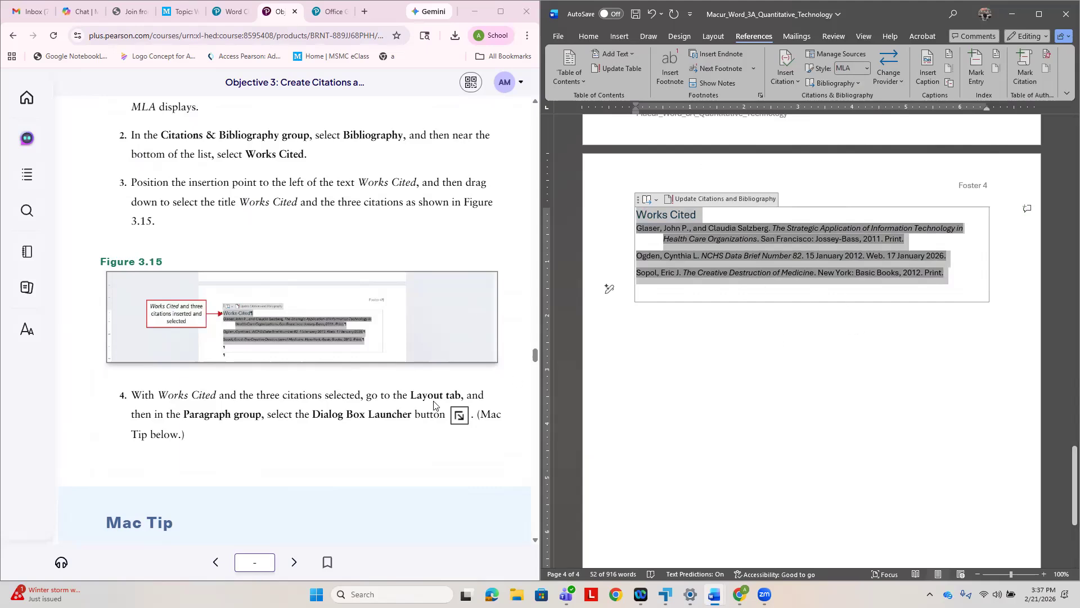
click(714, 37)
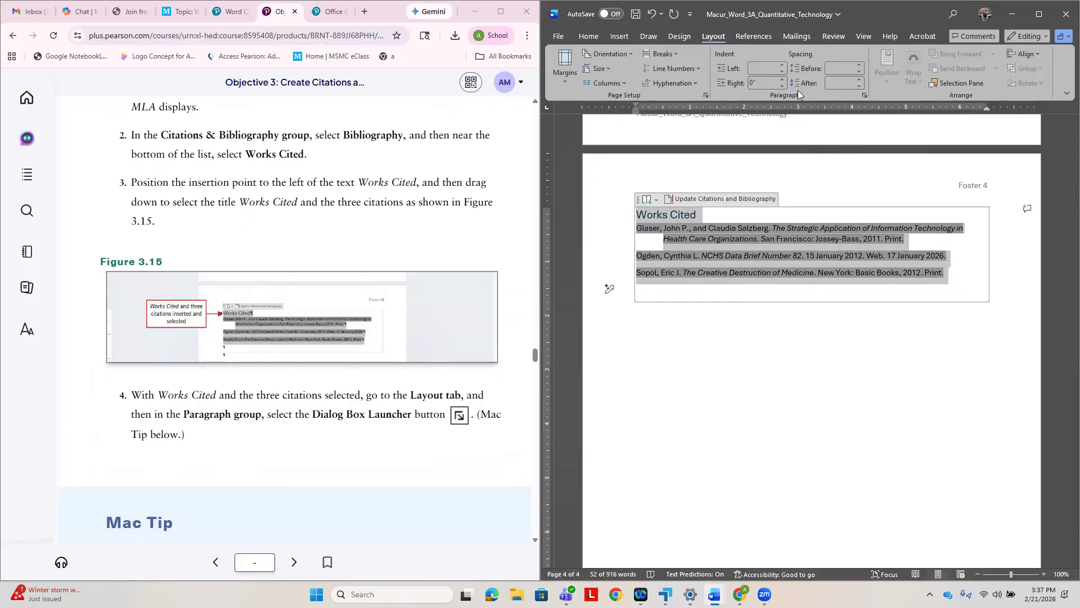
click(865, 96)
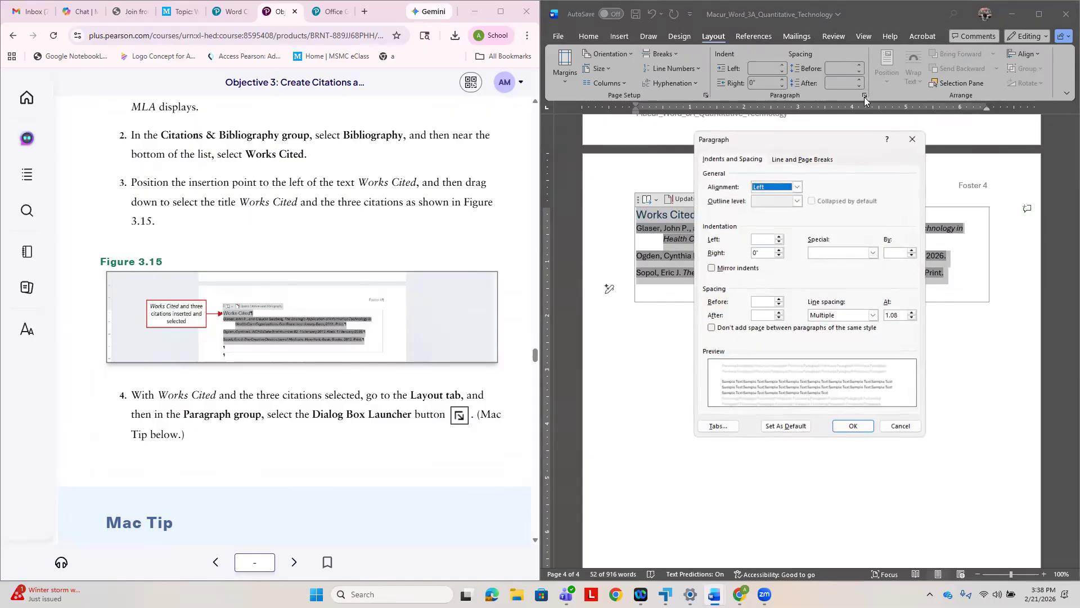
scroll(325, 356, down, 1)
scroll(326, 356, down, 5)
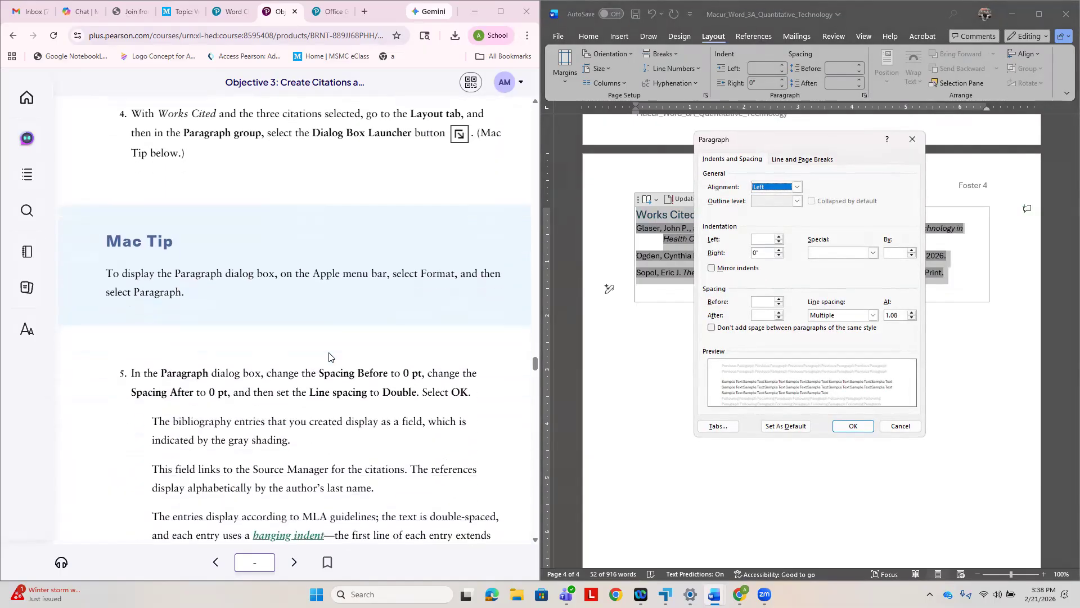
scroll(329, 356, down, 1)
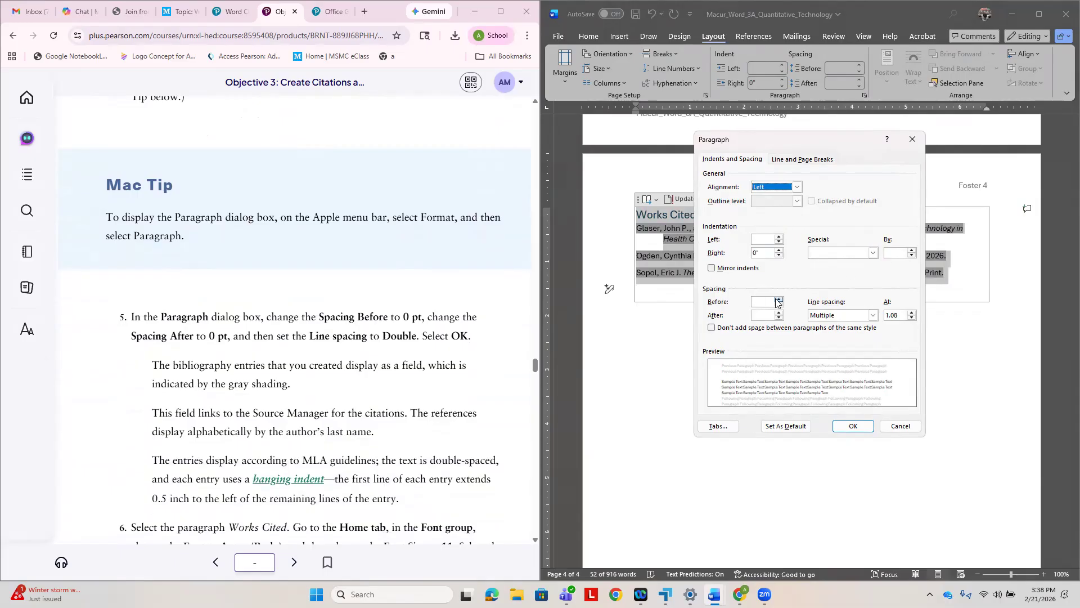
click(779, 299)
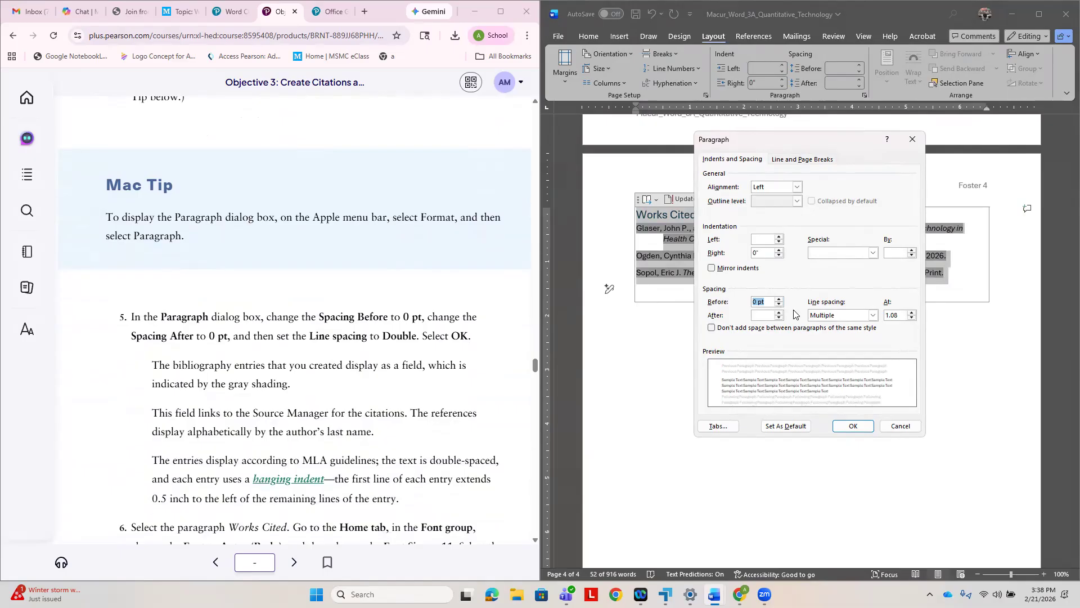
key(Tab)
click(780, 316)
click(779, 314)
click(778, 314)
click(779, 317)
- Set the line spacing of the selected Works Cited title and citations to Double, and apply the paragraph settings
click(872, 315)
click(840, 339)
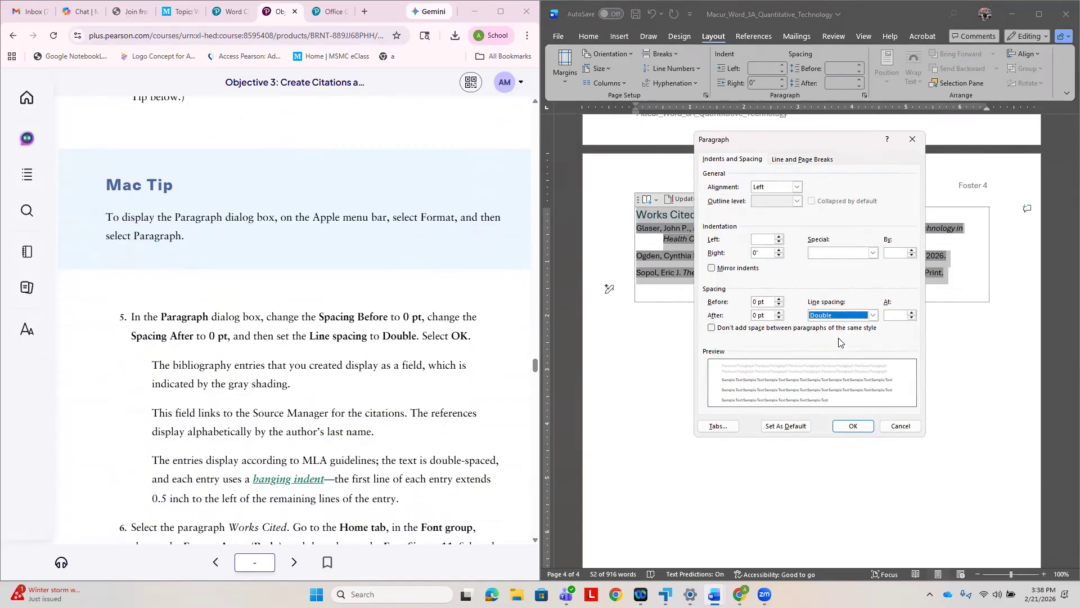
click(853, 426)
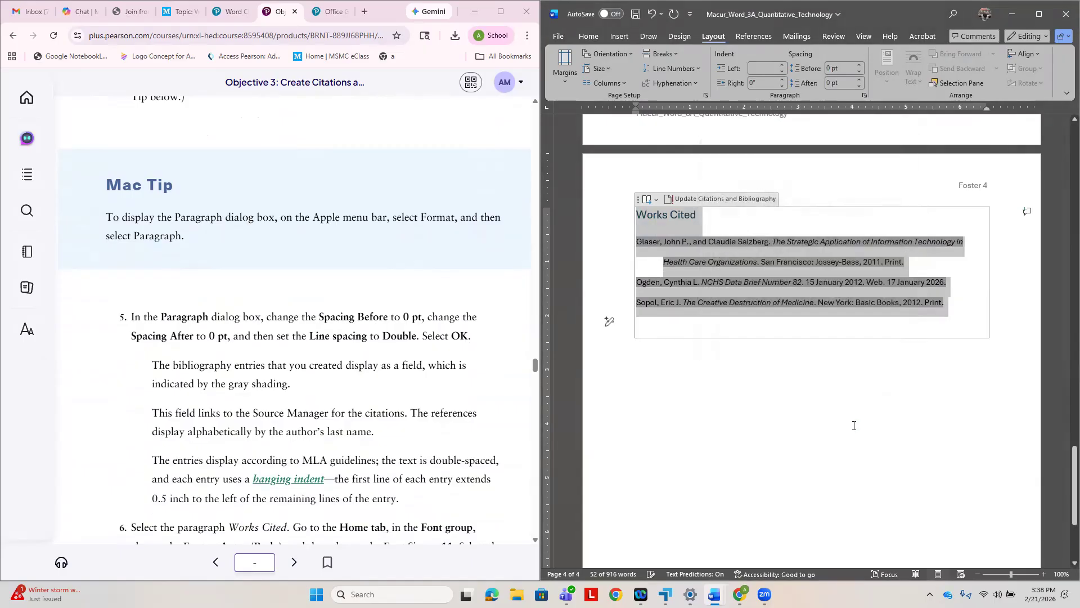
scroll(335, 413, down, 4)
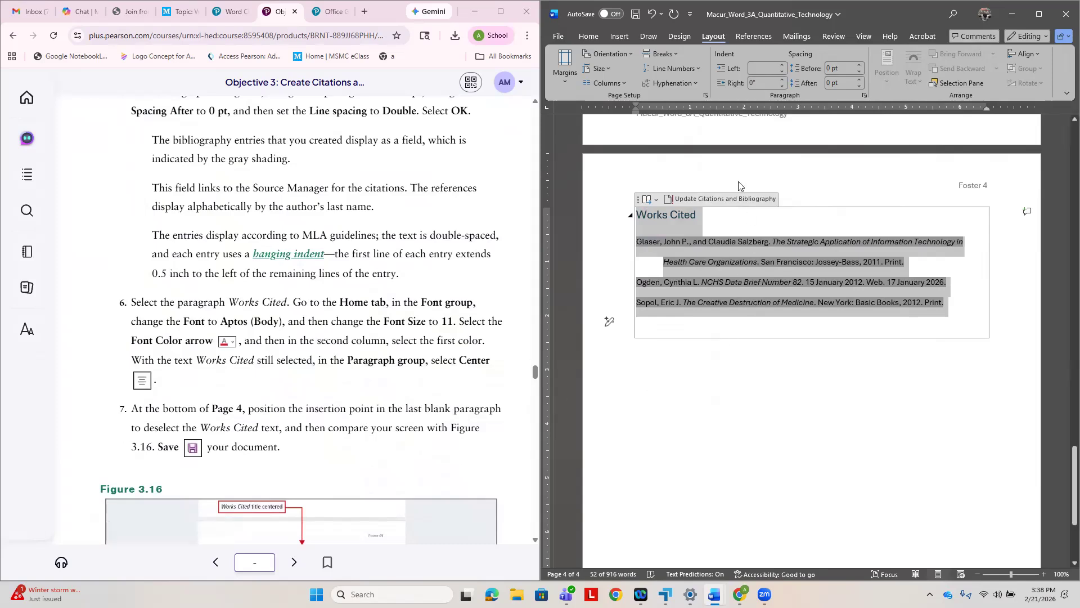
click(590, 38)
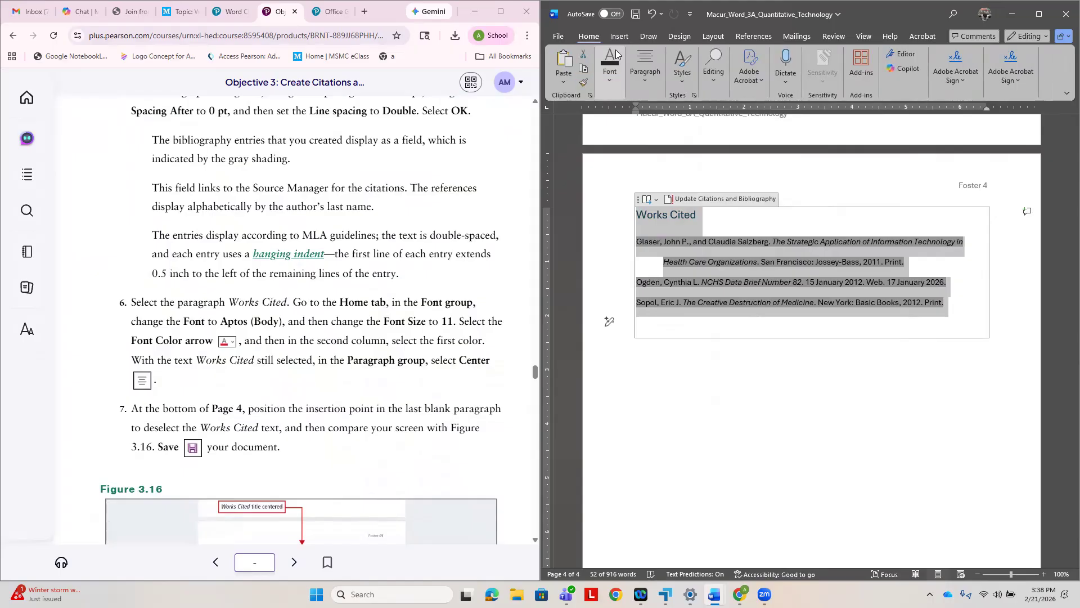
click(612, 78)
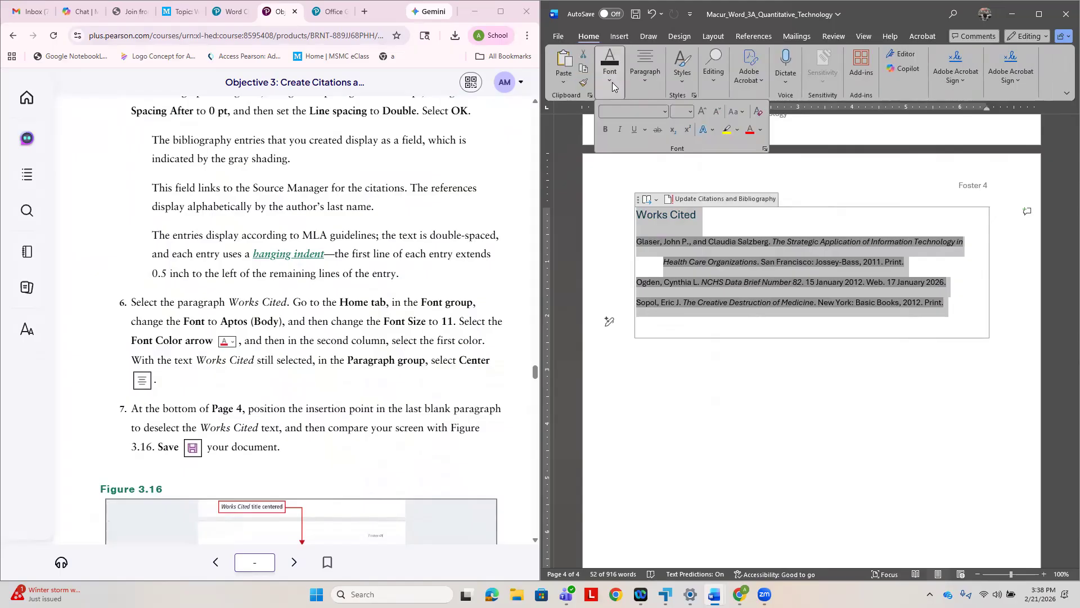
click(766, 149)
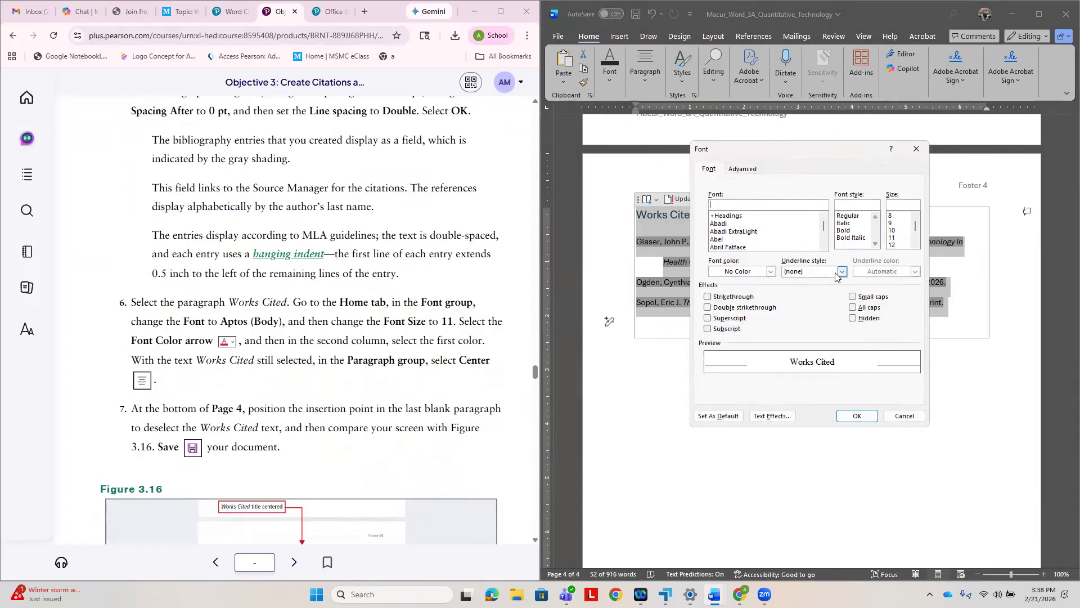
click(895, 238)
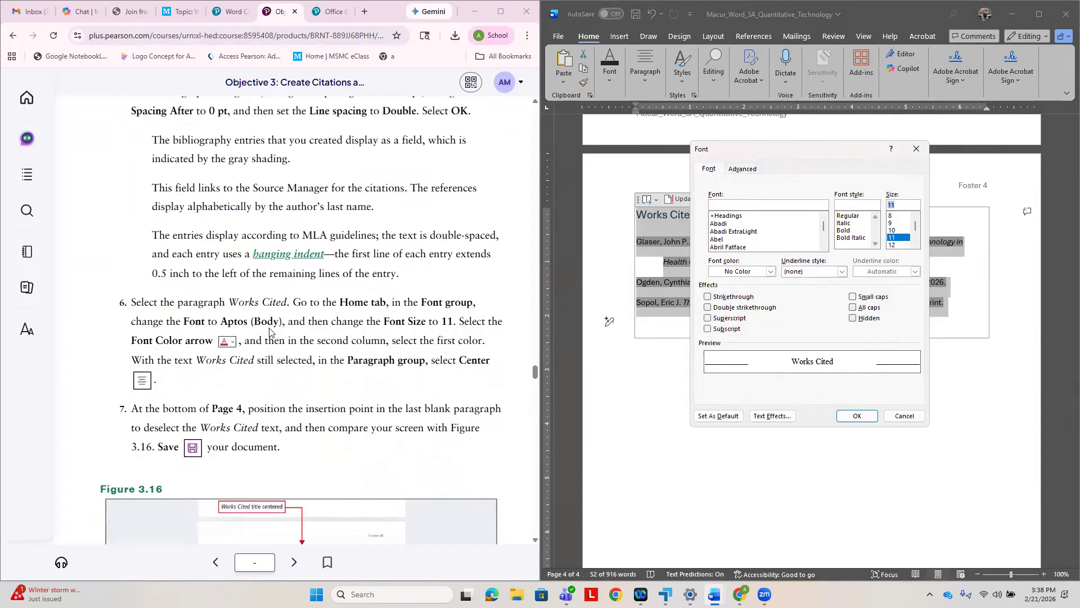
scroll(745, 241, down, 4)
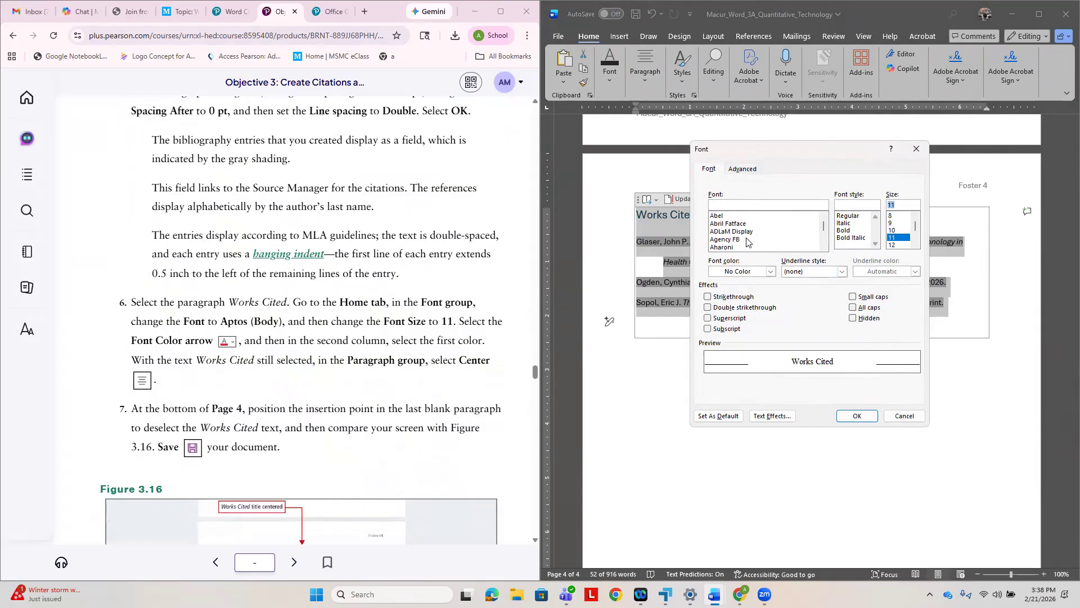
scroll(748, 240, down, 3)
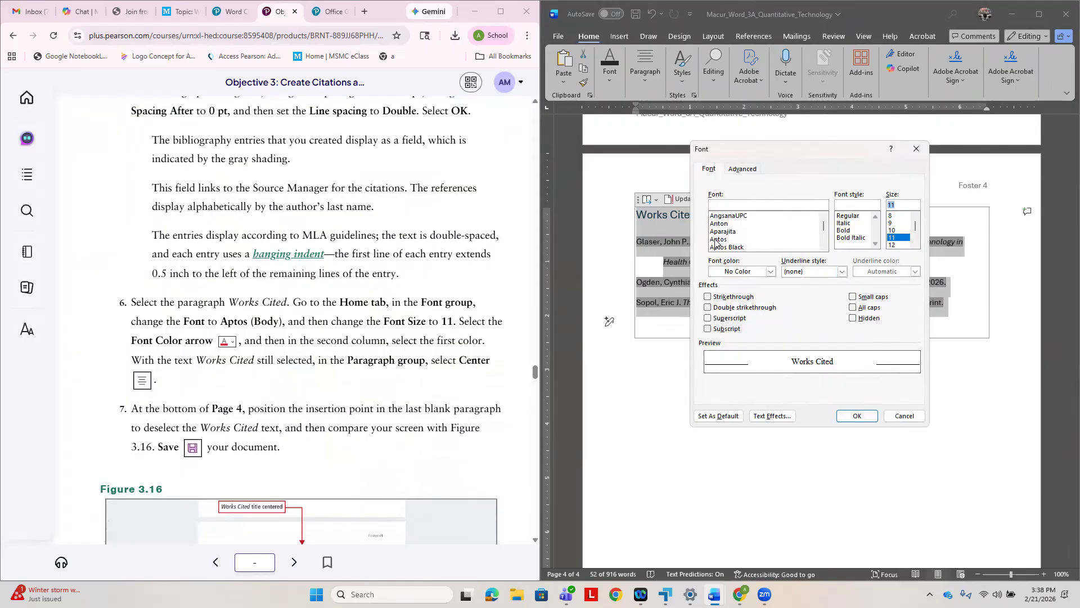
scroll(720, 242, down, 1)
scroll(763, 232, down, 3)
scroll(396, 432, down, 2)
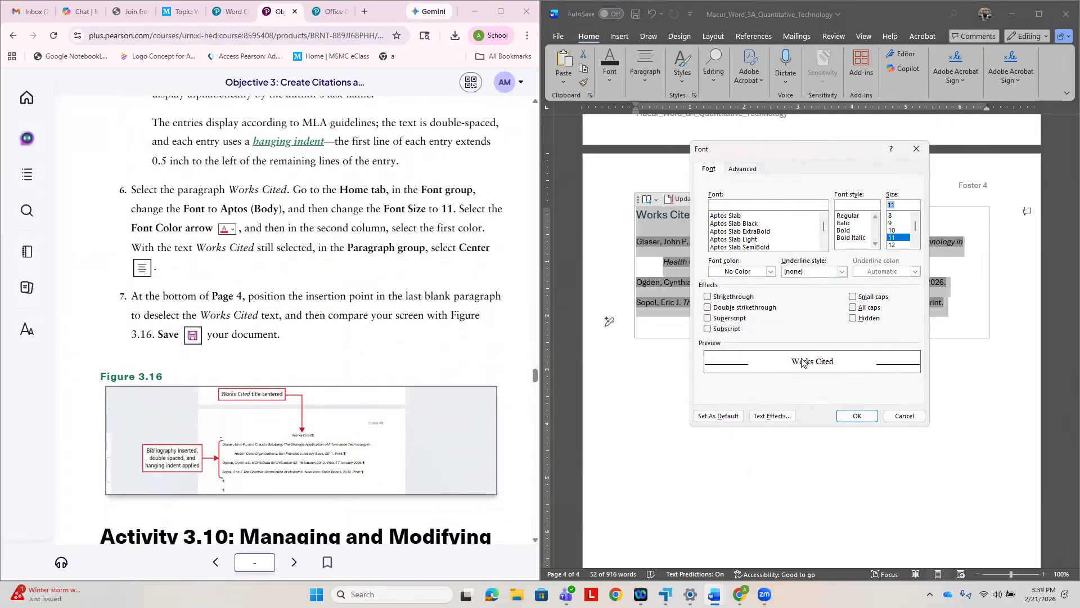
click(916, 151)
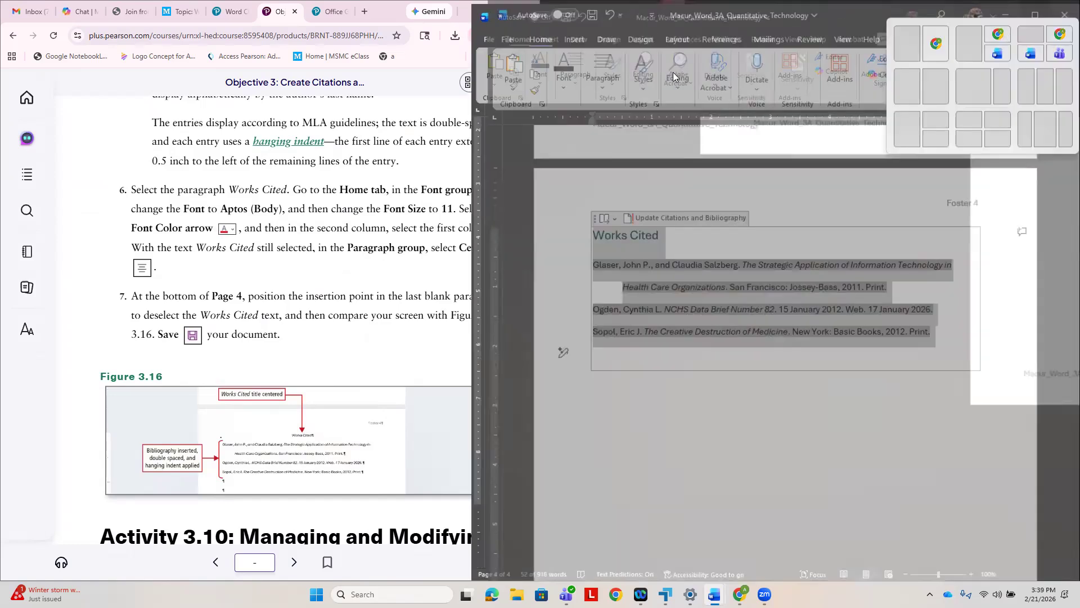
- Maximize the research paper's window and set the font of the selected Works Cited title and citations to Aptos (Body)
click(1039, 14)
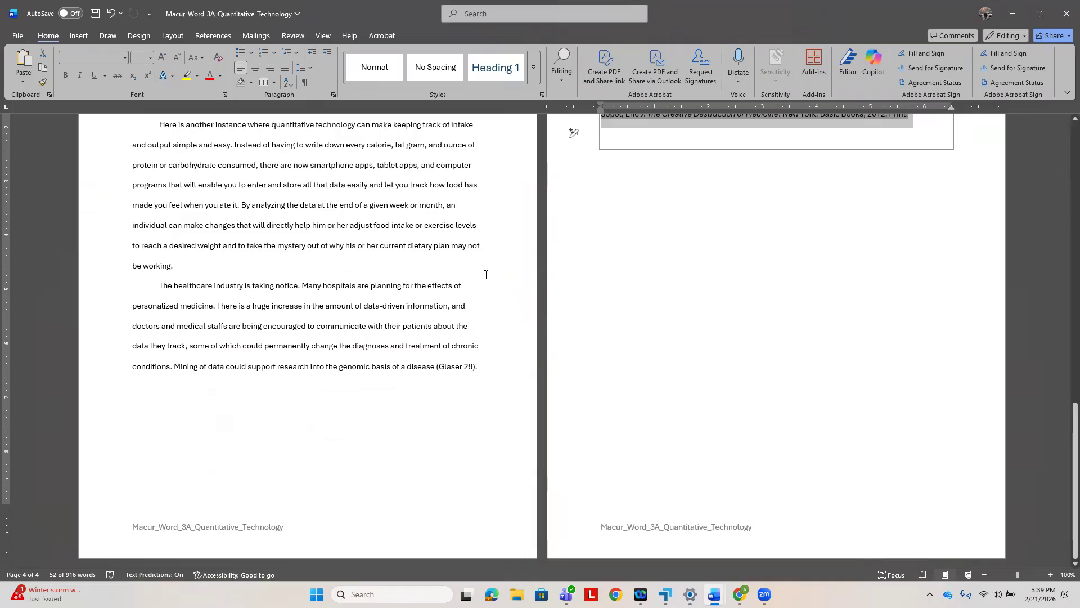
scroll(572, 251, up, 3)
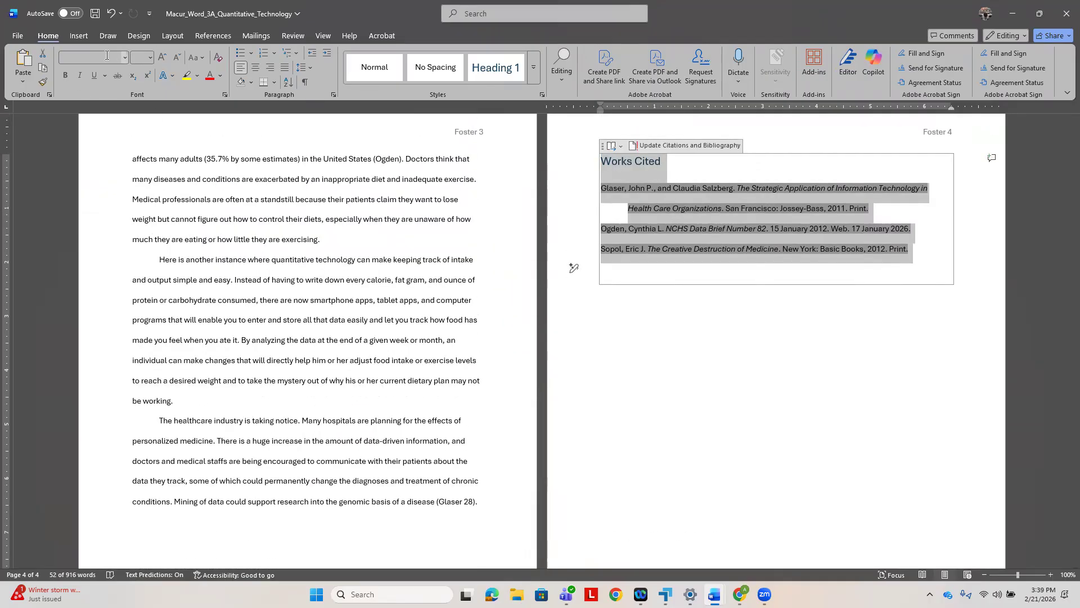
click(125, 57)
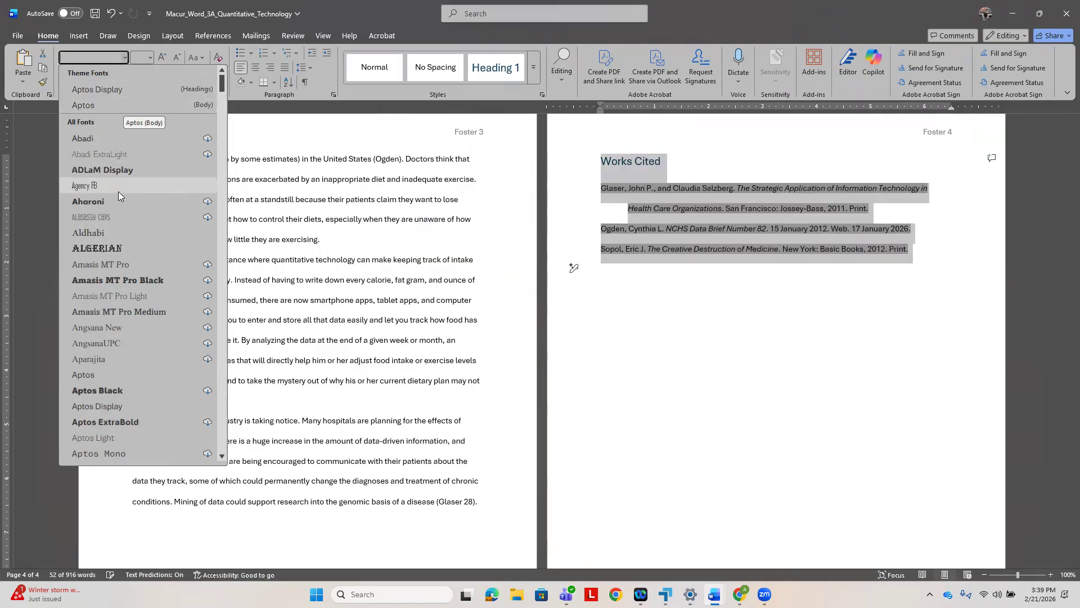
scroll(119, 192, down, 2)
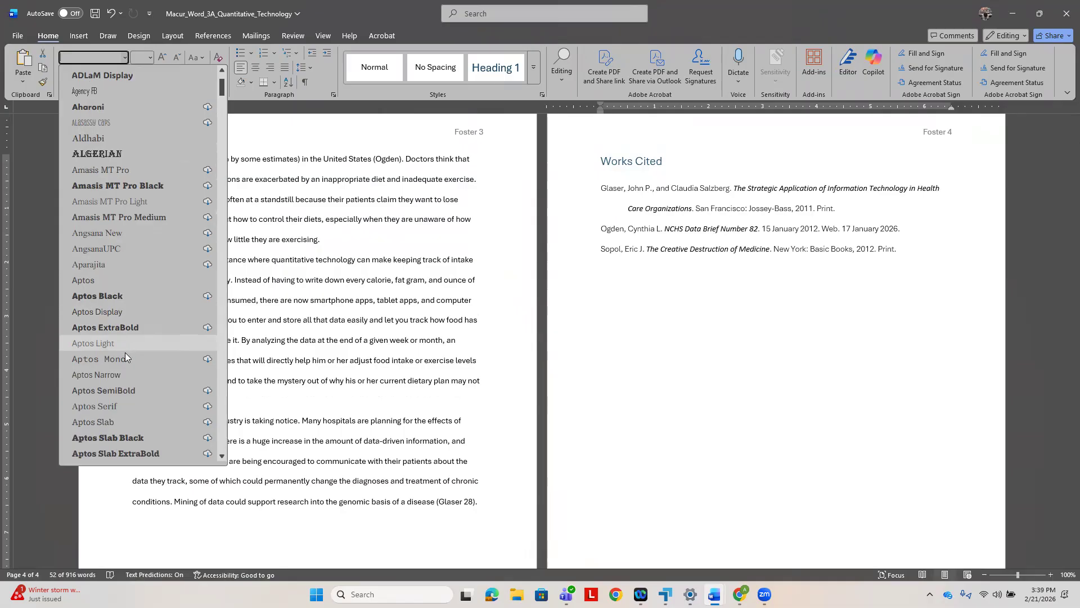
scroll(121, 383, down, 1)
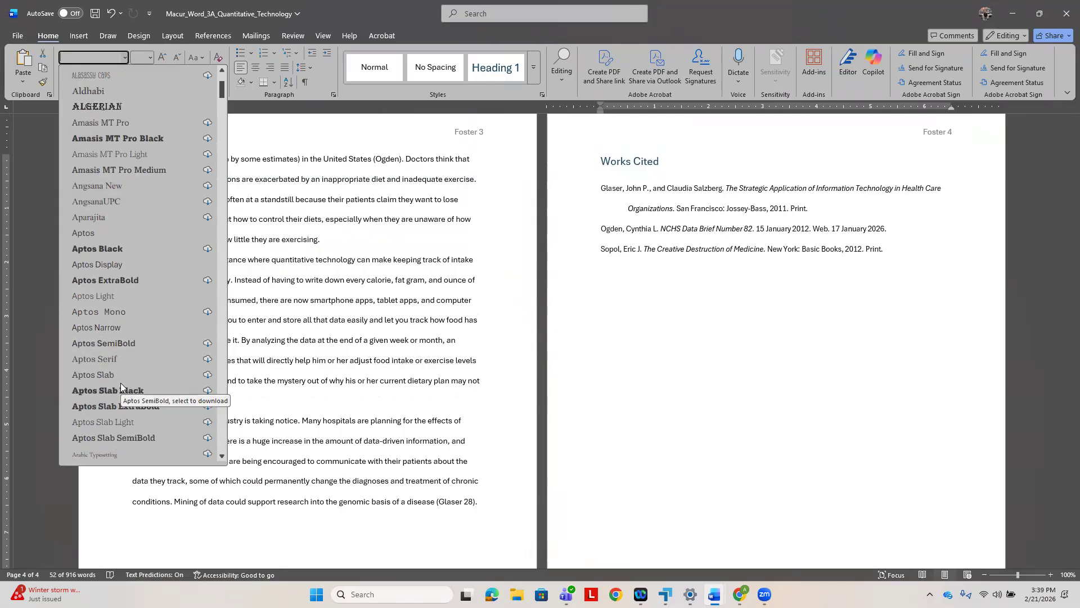
scroll(121, 383, down, 2)
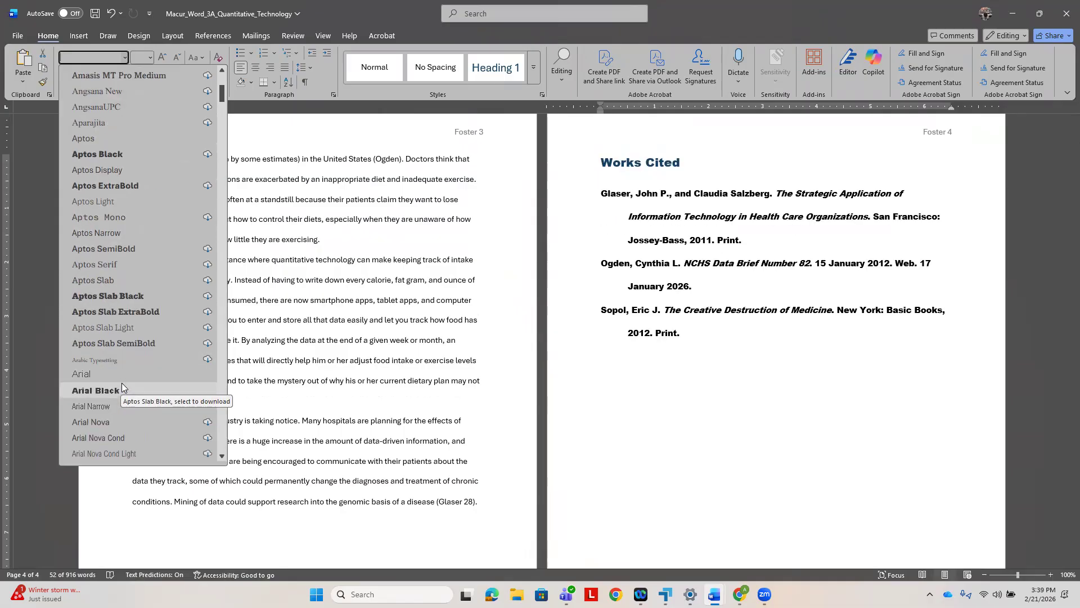
mouse_move(715, 594)
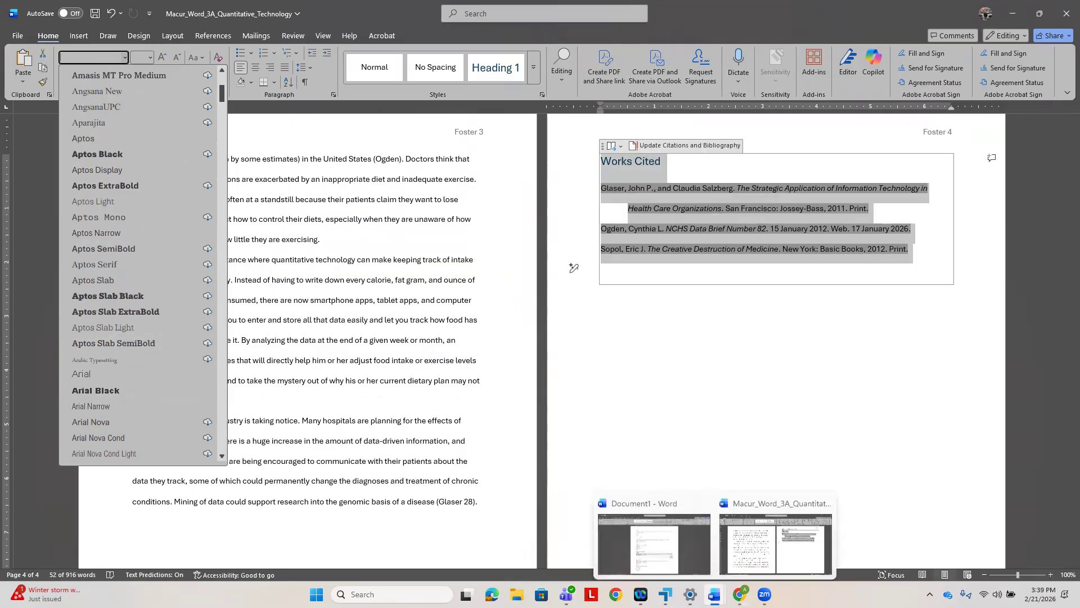
click(740, 531)
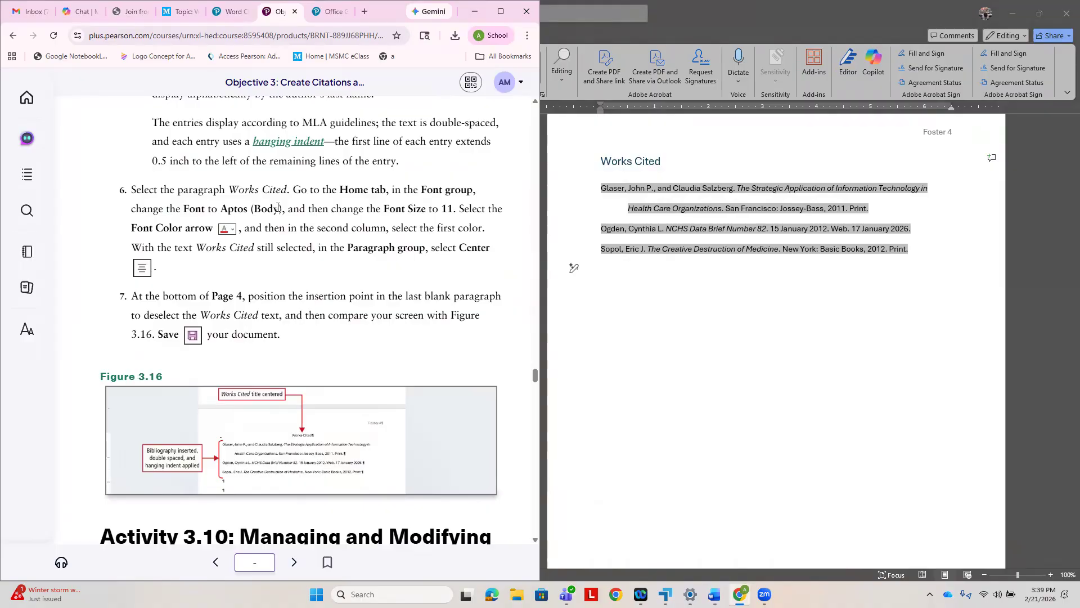
click(655, 209)
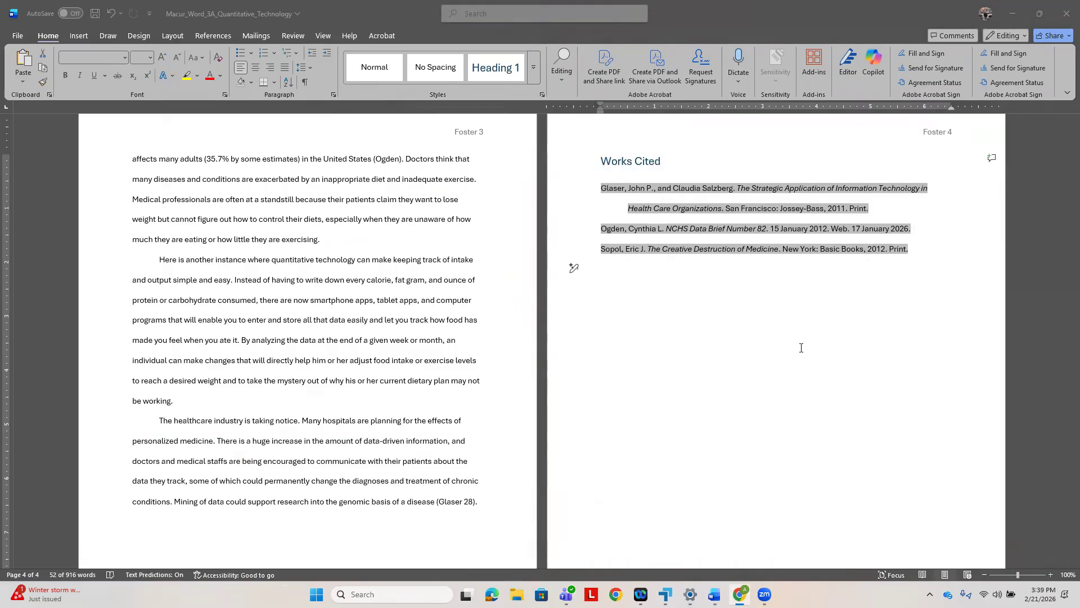
click(125, 62)
click(99, 104)
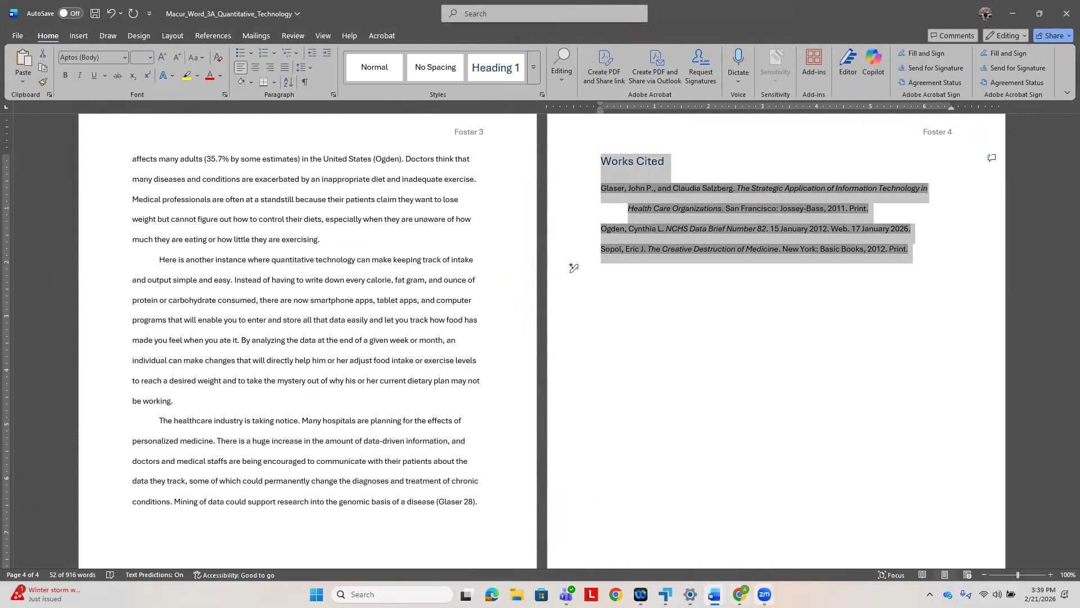
- Following the textbook's step 6, set the font size of the selected Works Cited title and citations to 11
click(740, 594)
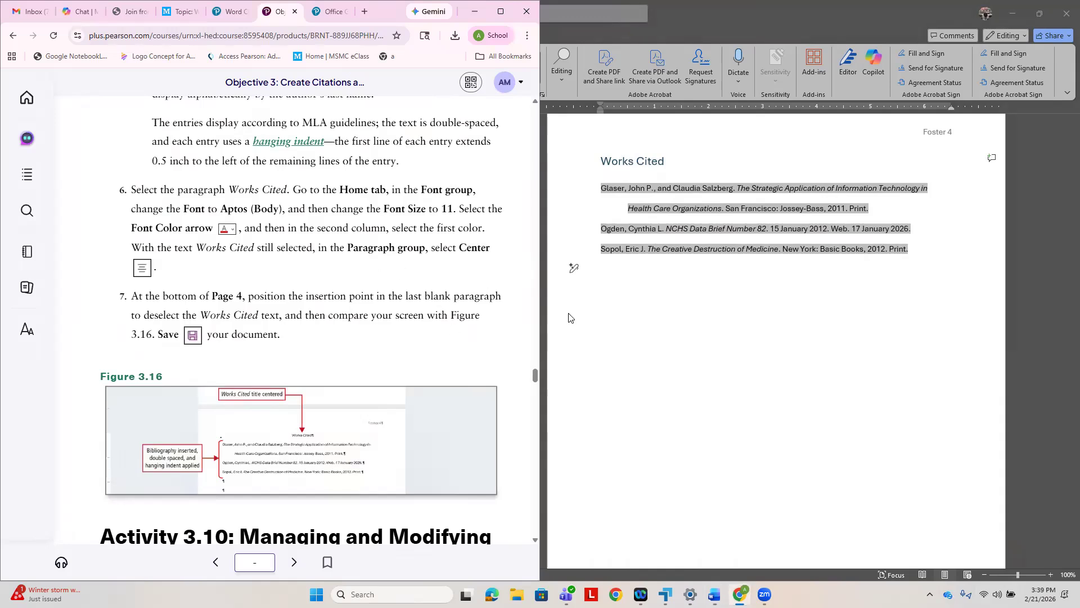
key(alt+Tab)
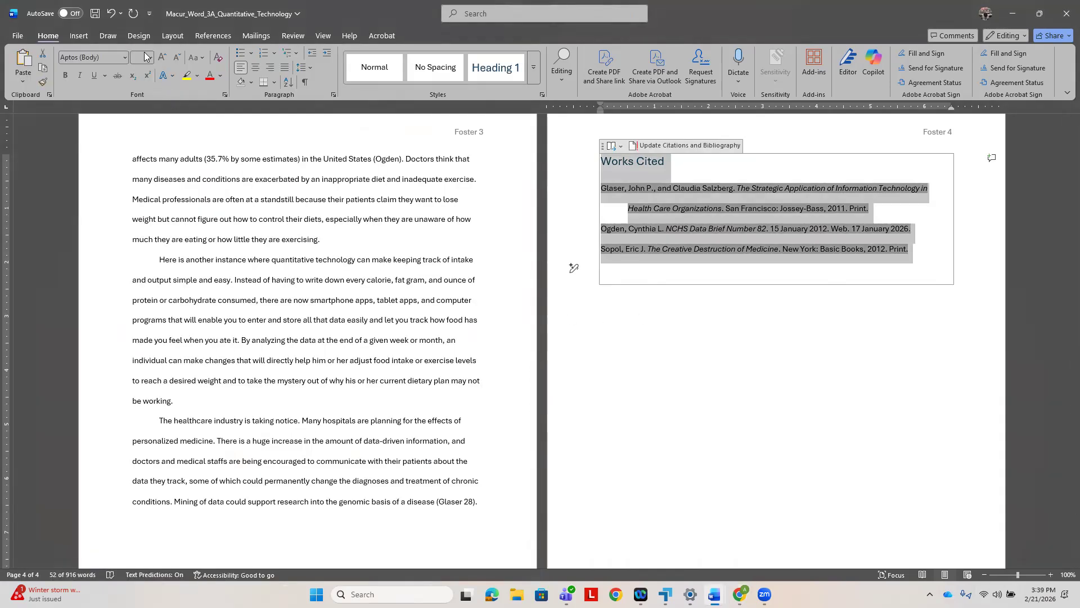
click(150, 58)
click(145, 111)
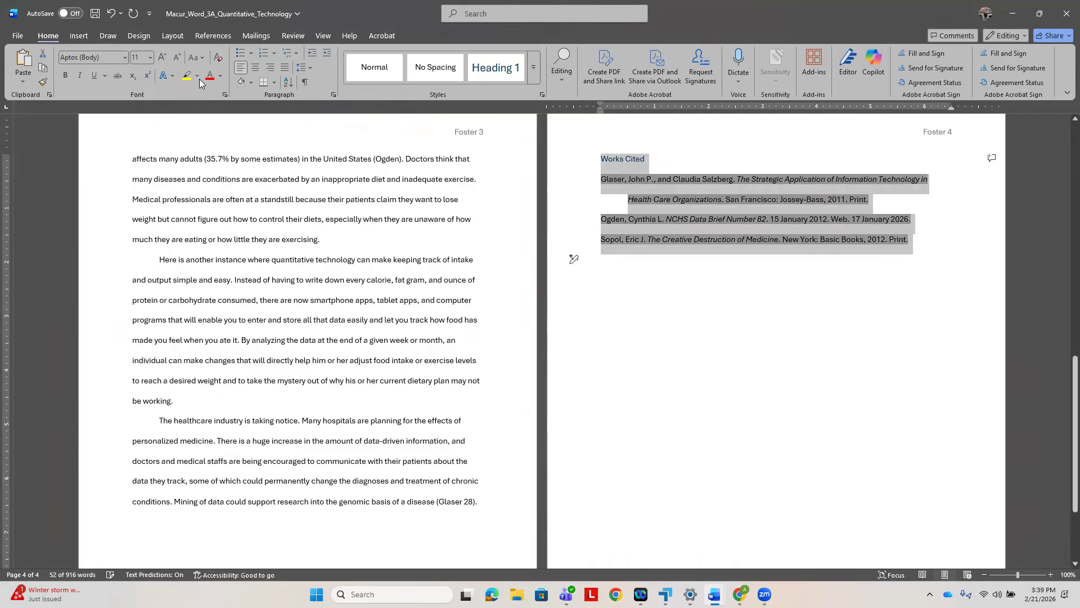
- Set the font color of the selected Works Cited title and citations to black, the first theme color in the second column
click(220, 75)
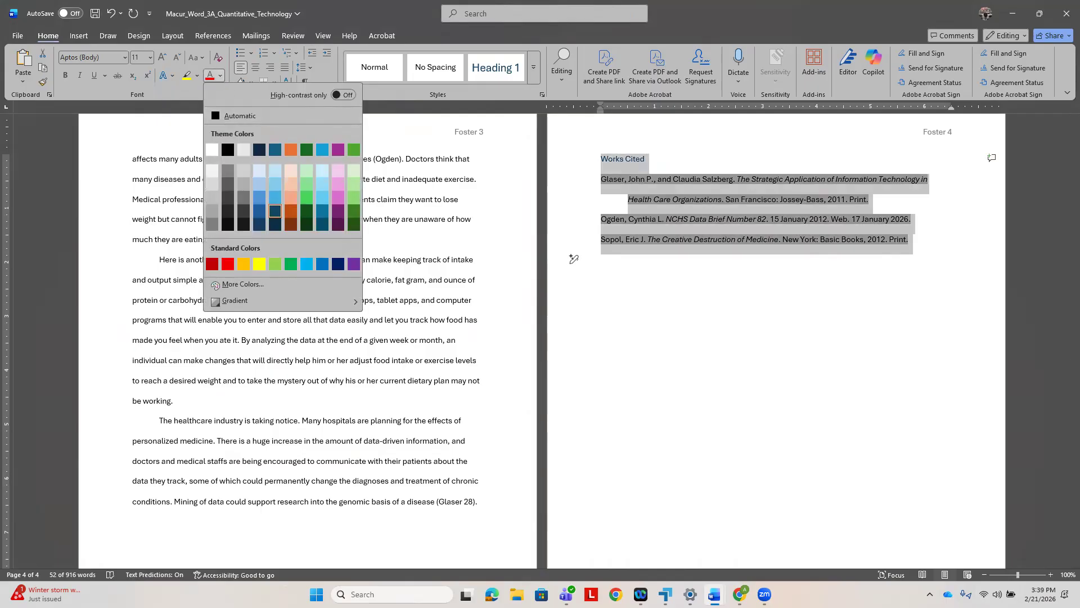
click(740, 594)
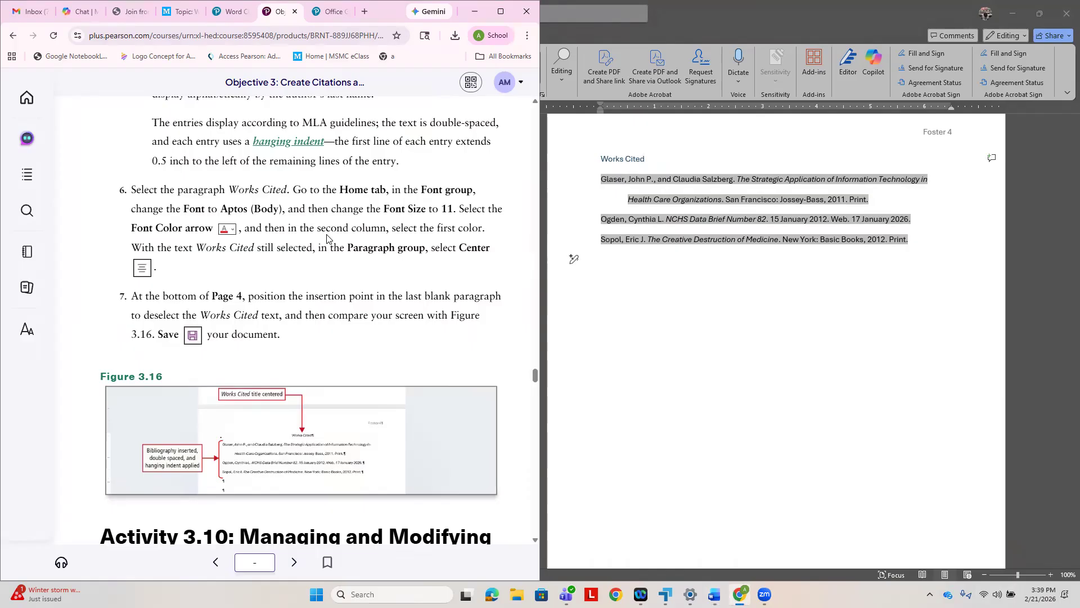
click(661, 362)
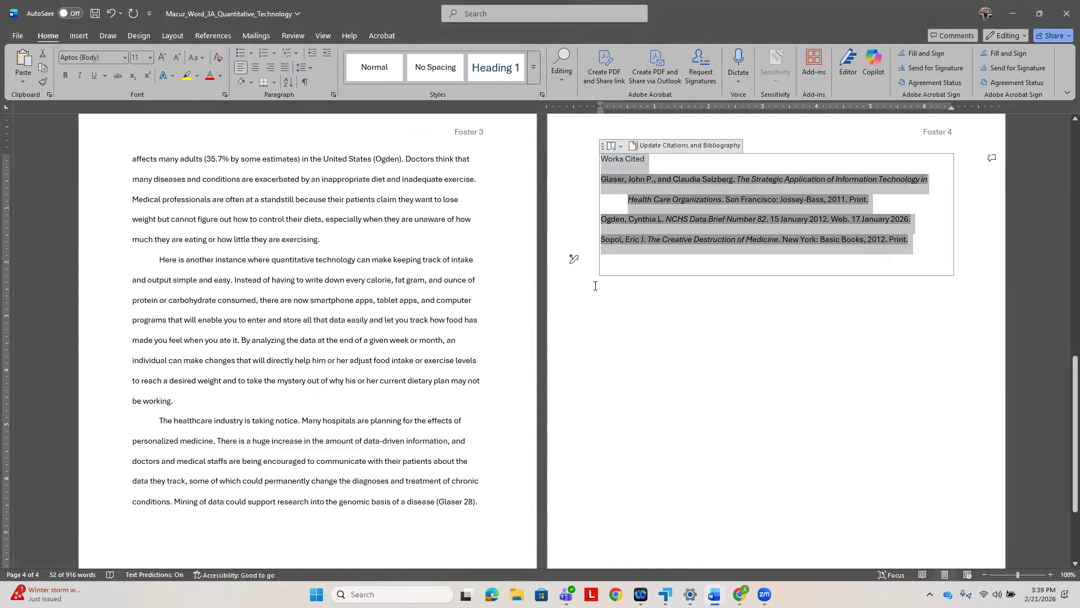
click(220, 78)
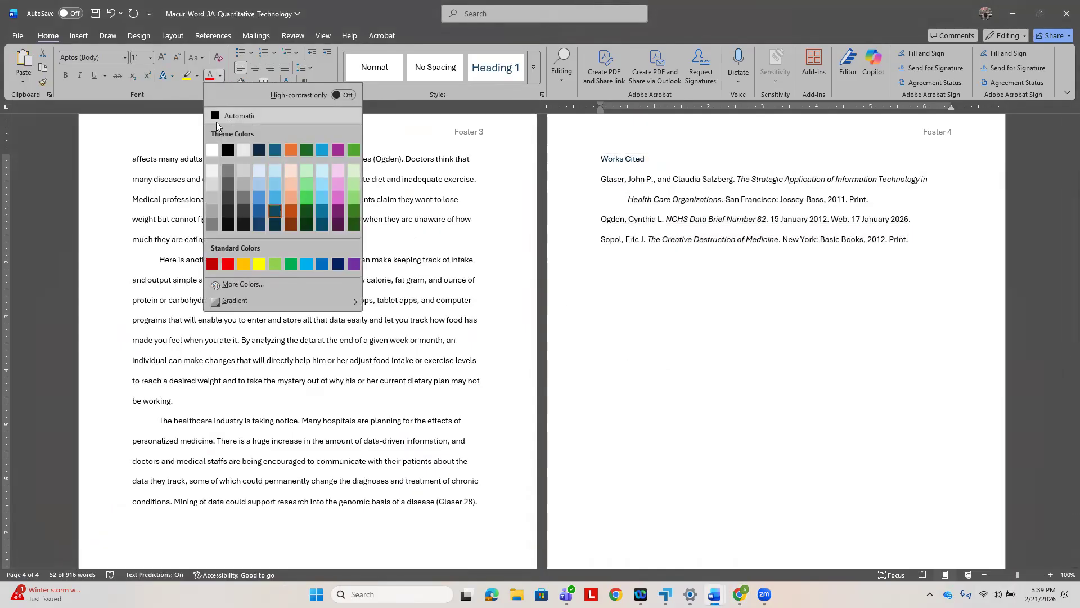
click(227, 150)
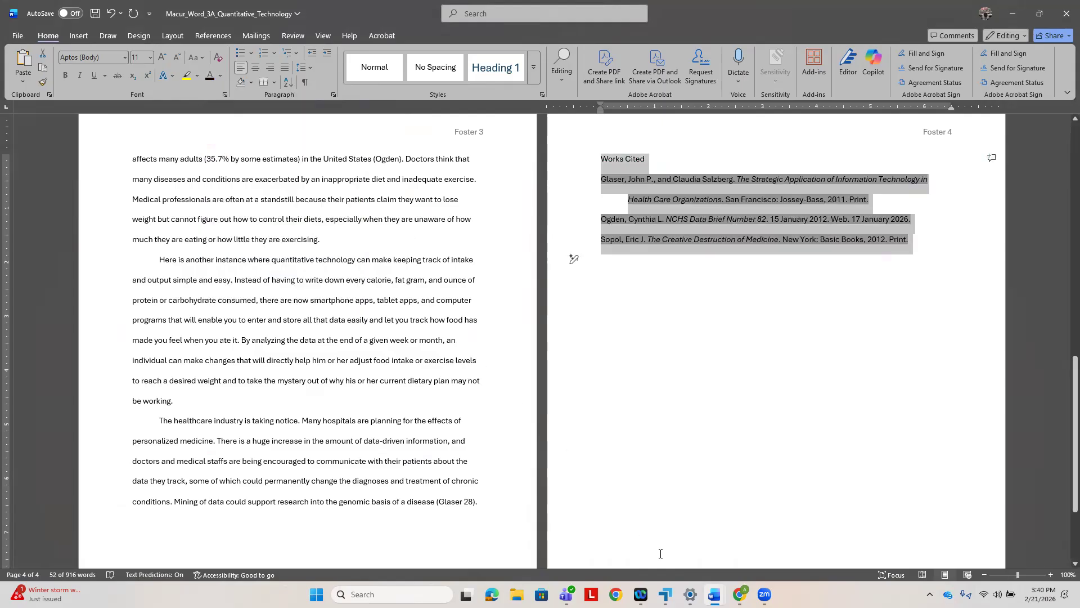
- Following the textbook's steps 6 and 7, center the selected Works Cited title and citations, and save the document
click(740, 594)
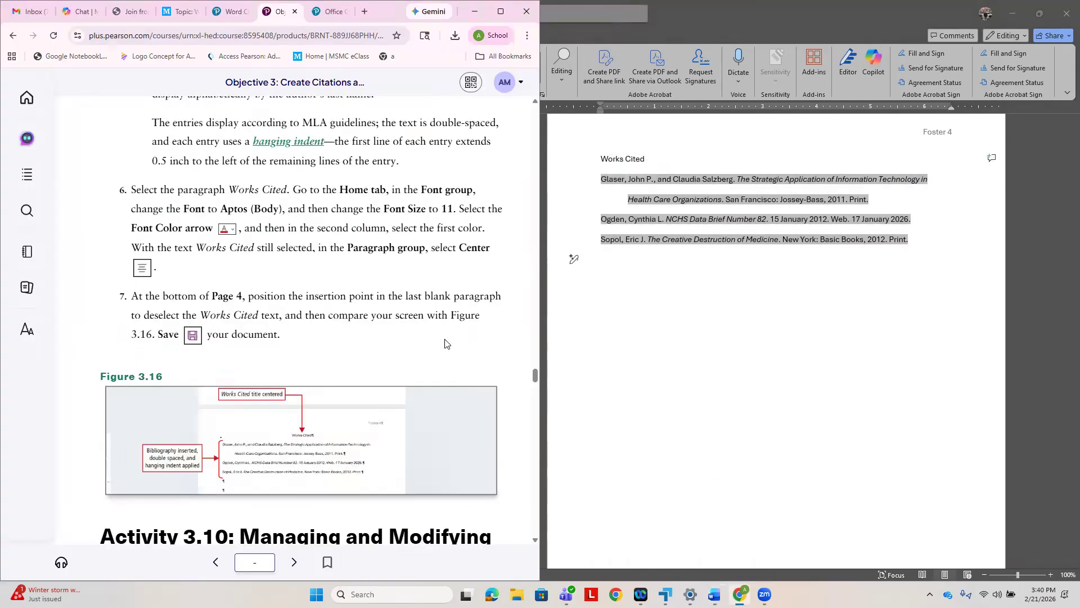
click(804, 463)
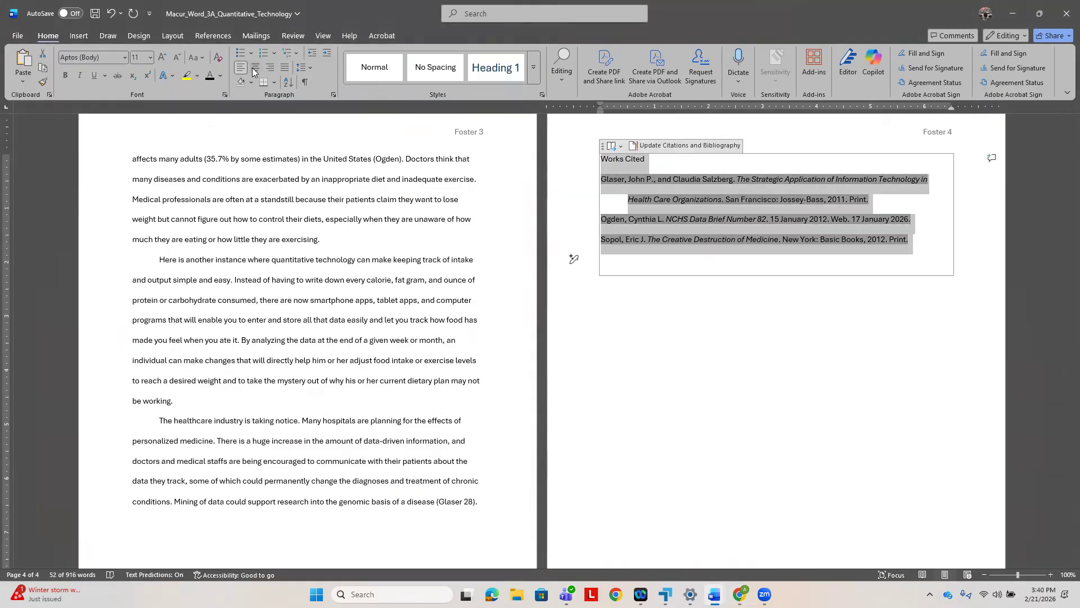
key(ctrl+e)
click(749, 585)
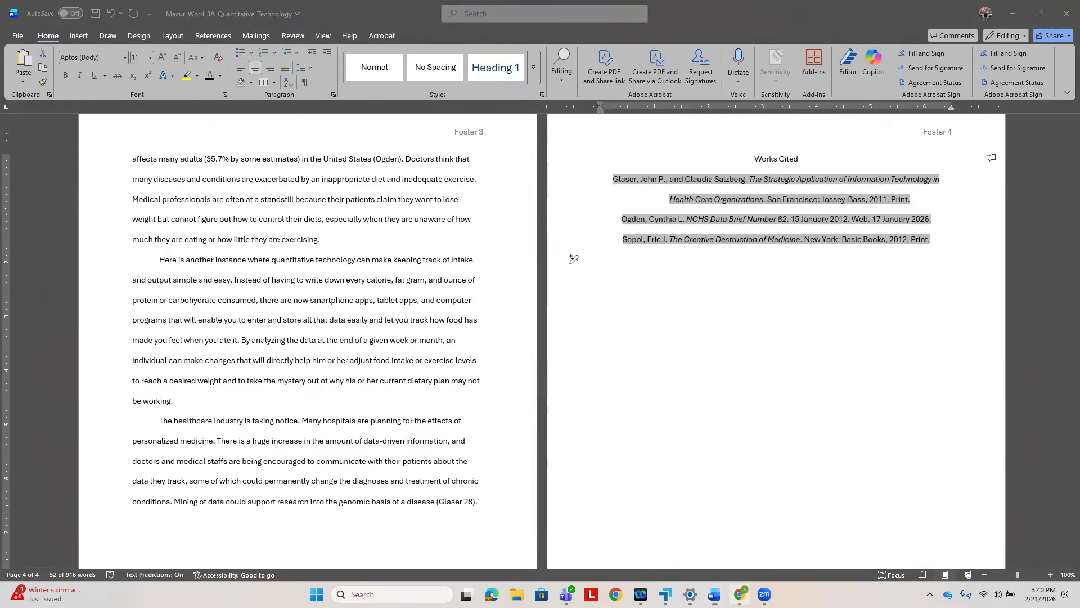
click(642, 344)
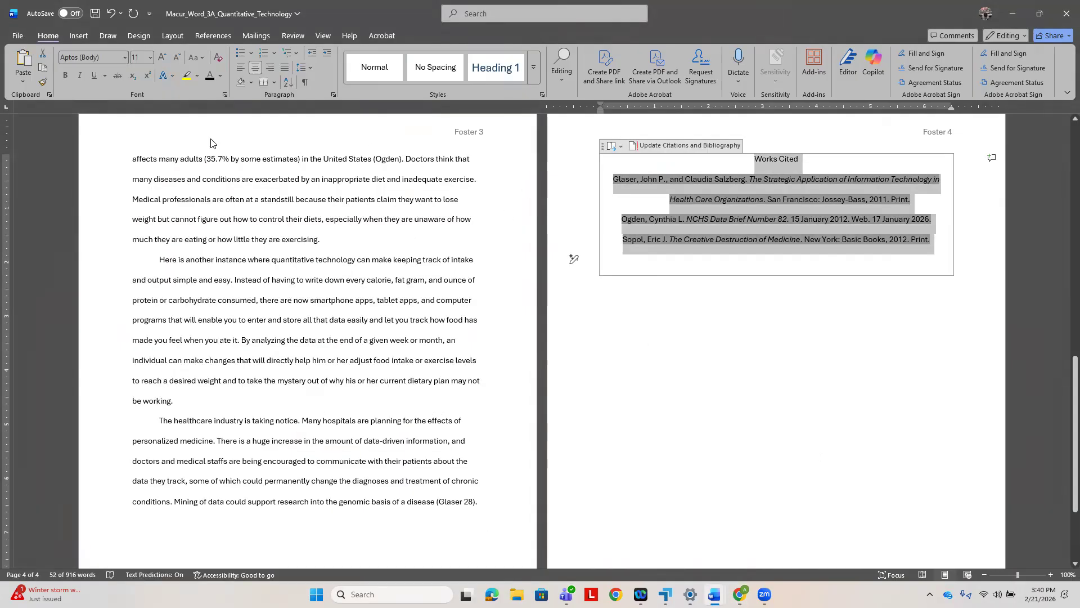
click(95, 13)
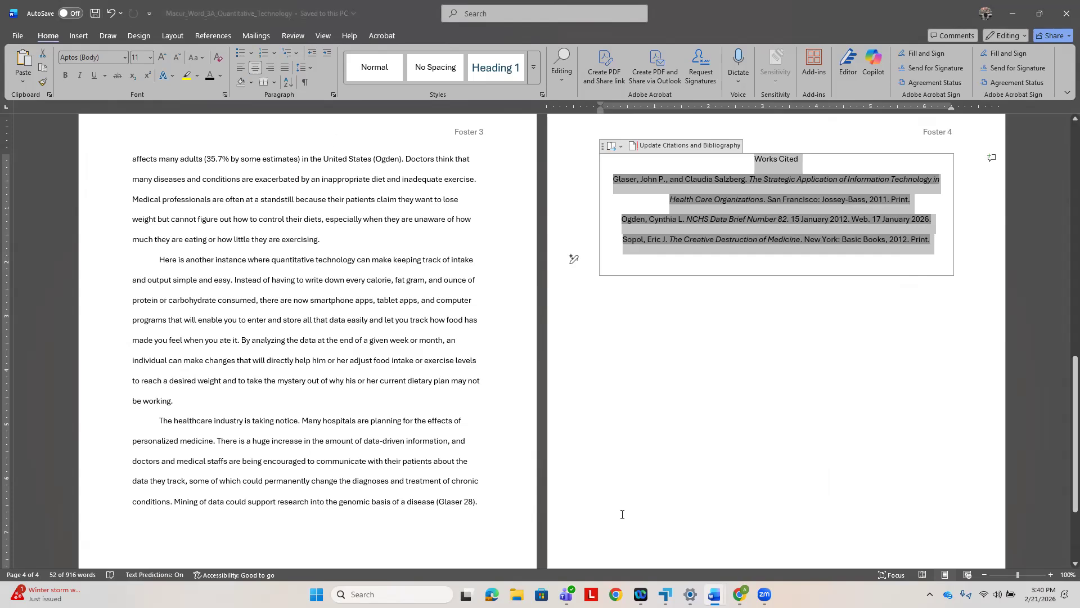
- Switch to the e-textbook in Chrome and read step 1 of Activity 3.10 on managing and modifying sources
click(740, 594)
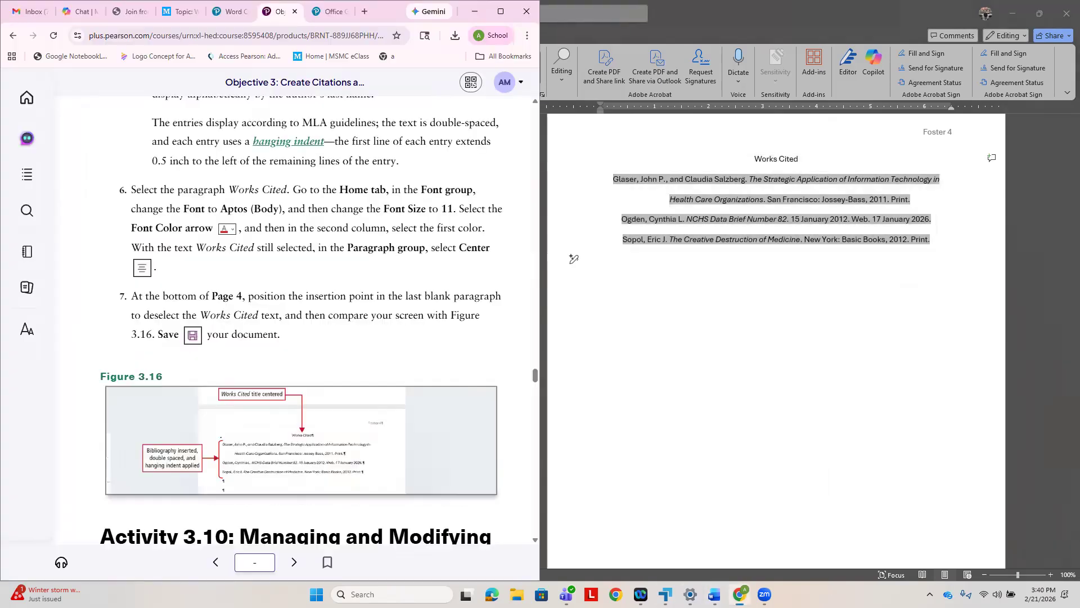
scroll(306, 432, down, 3)
scroll(307, 432, down, 5)
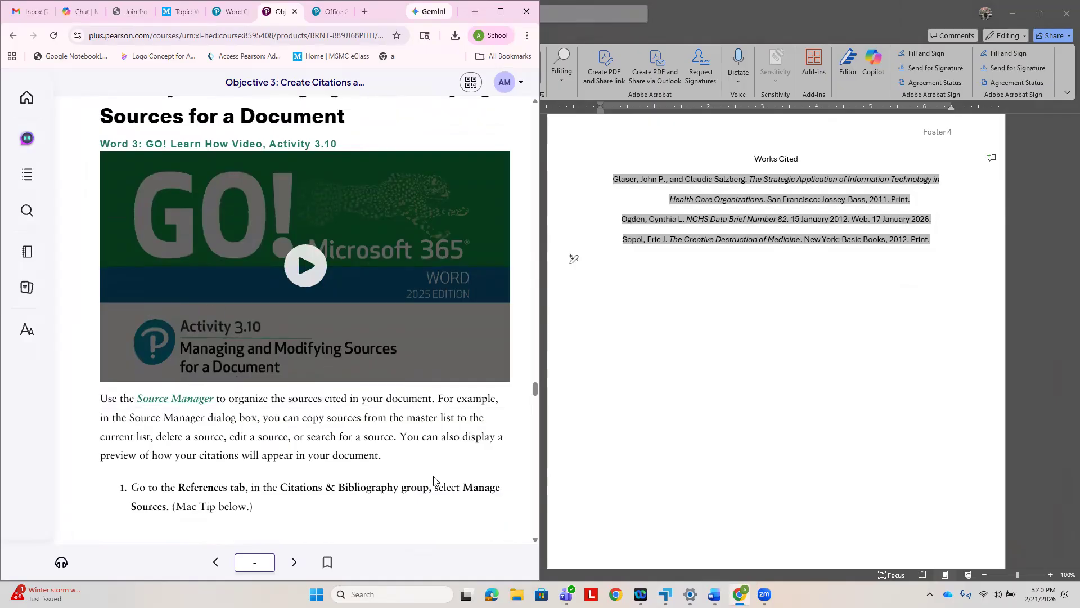
- Return to the research paper in Word, place its window beside the textbook, and open the Source Manager
click(662, 477)
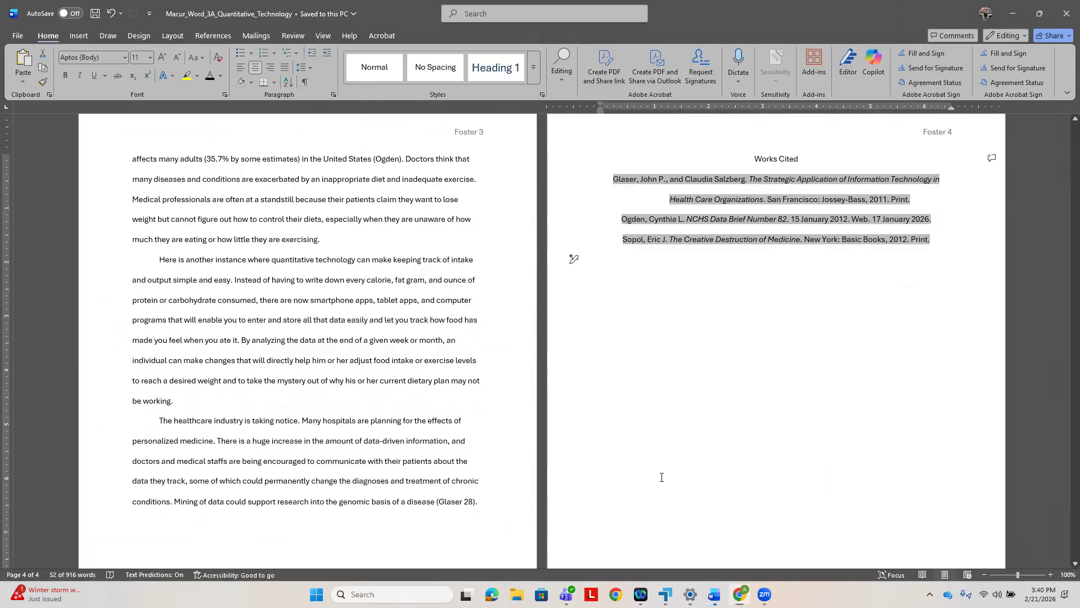
click(1040, 13)
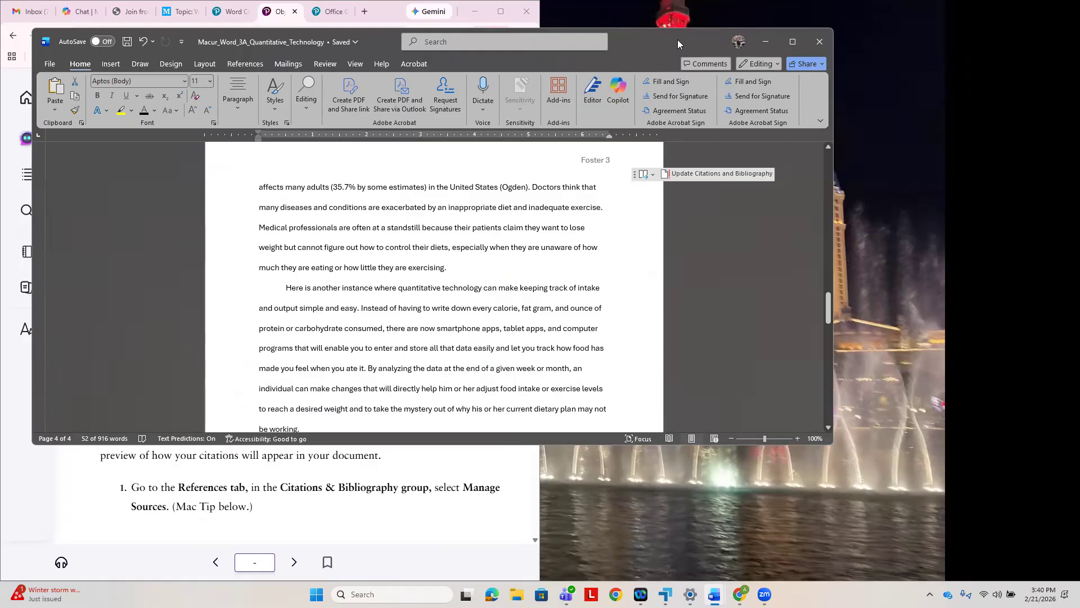
key(super+Right)
click(755, 37)
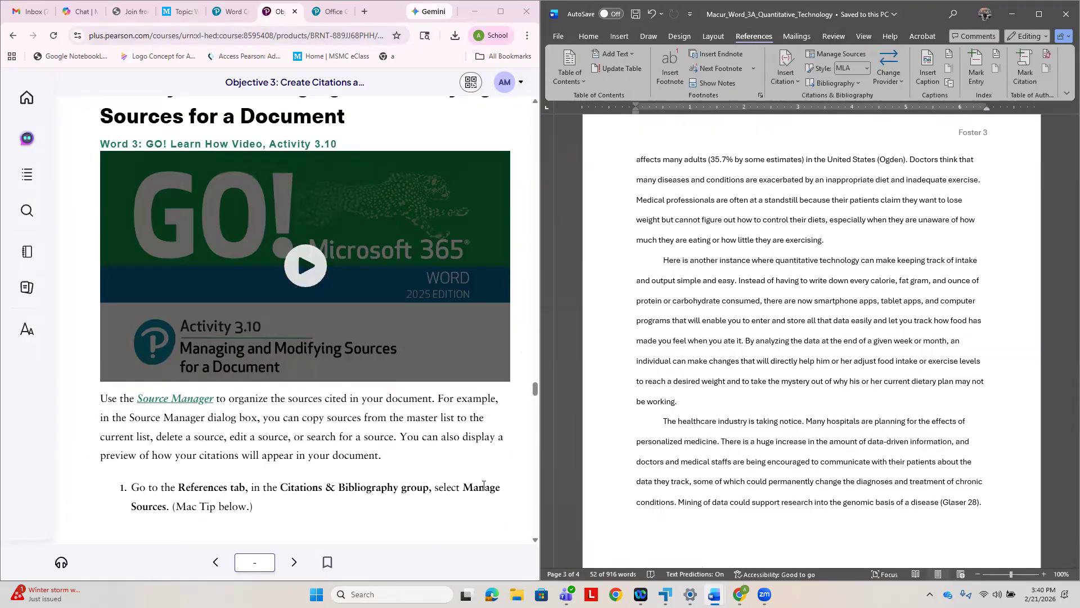
click(856, 56)
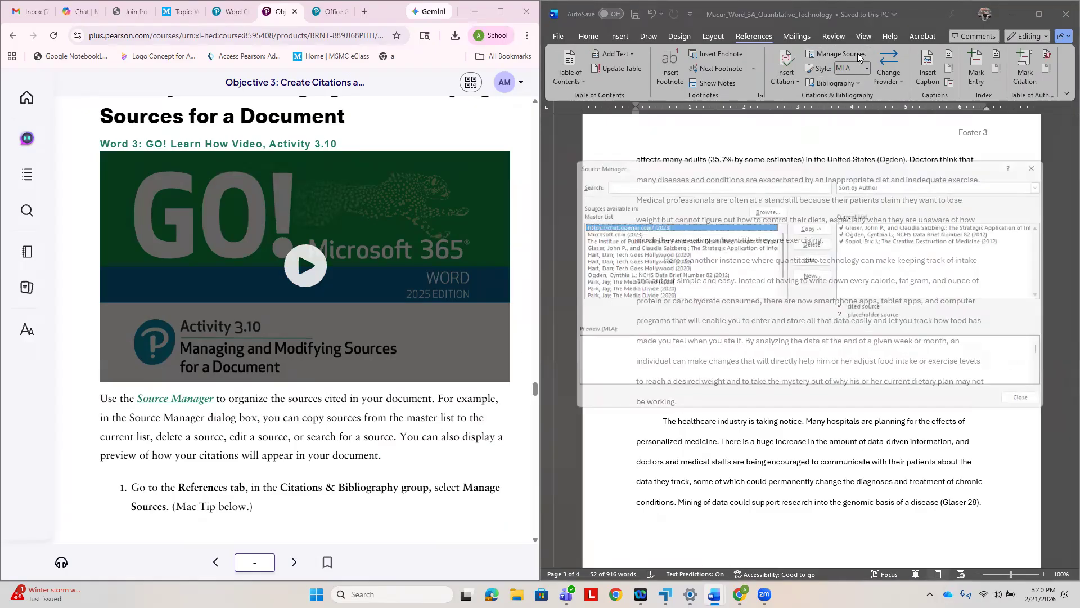
- Following the textbook's step 2, select the source The Creative Destruction of Medicine (2012) in the Source Manager's Master List
scroll(353, 332, down, 9)
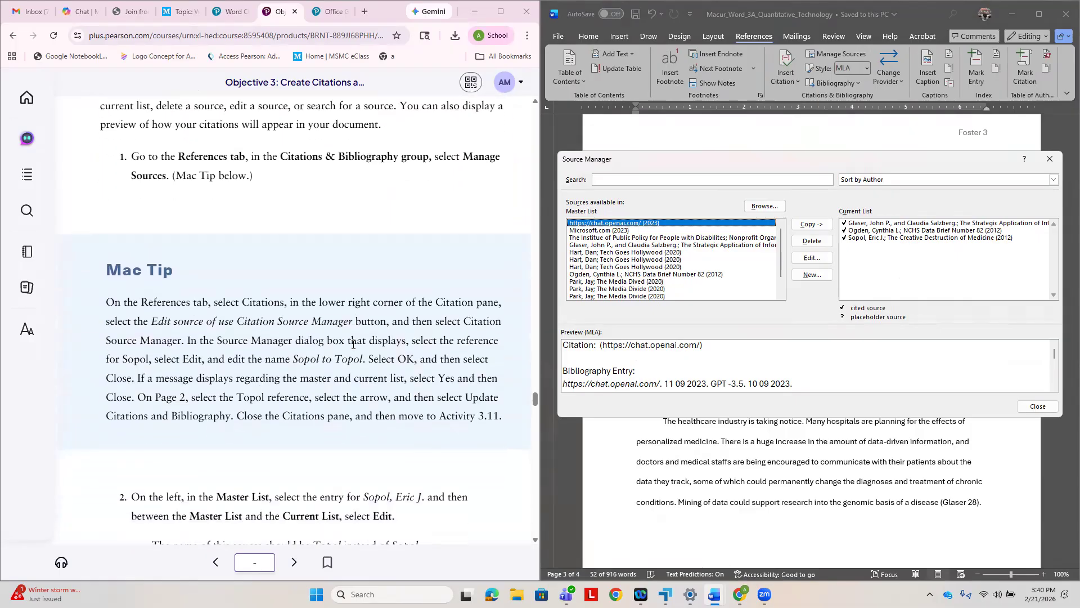
scroll(353, 349, down, 2)
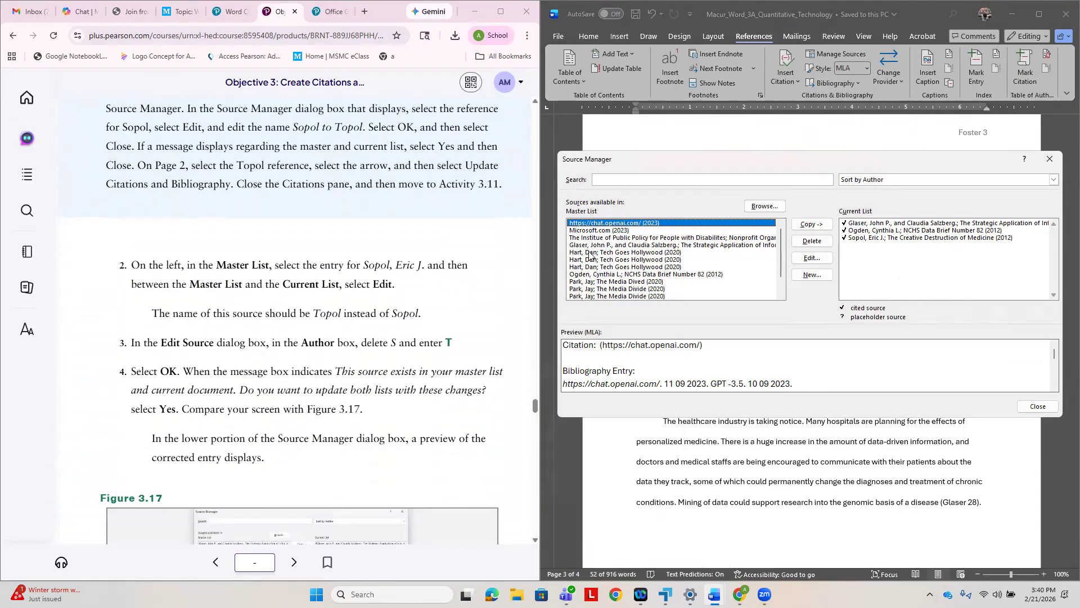
scroll(591, 247, down, 1)
click(605, 282)
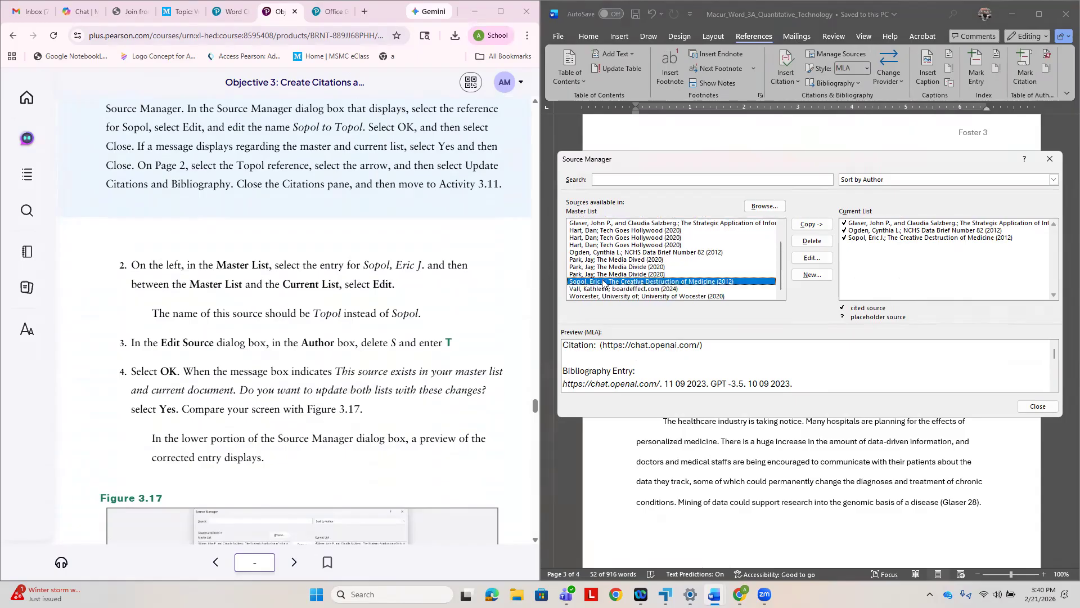
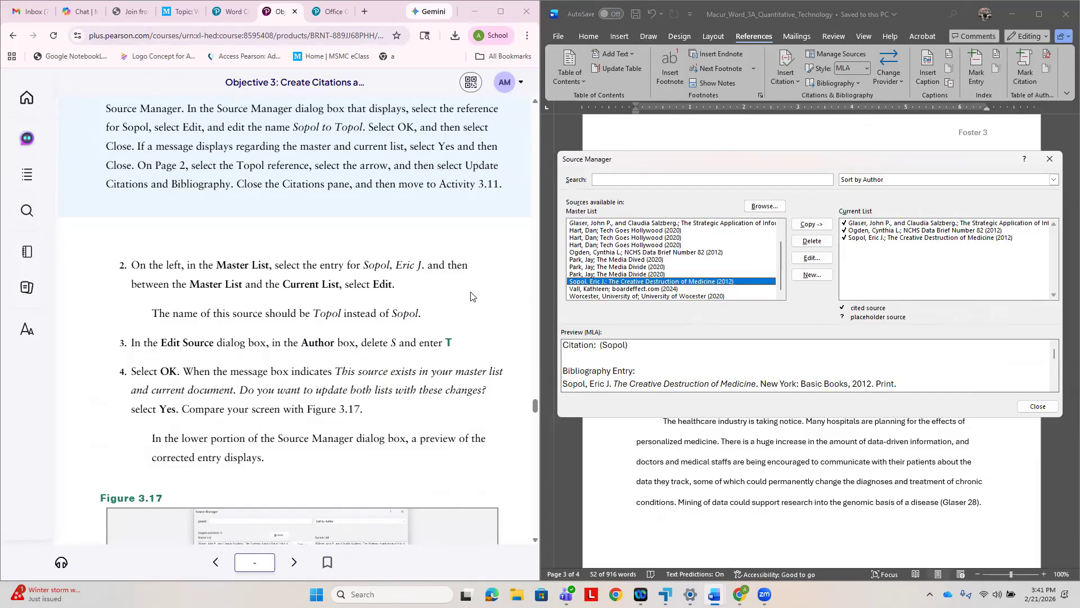
- Following the textbook's steps 3 and 4, change the first letter of the selected source's author surname to T, updating both source lists
click(812, 259)
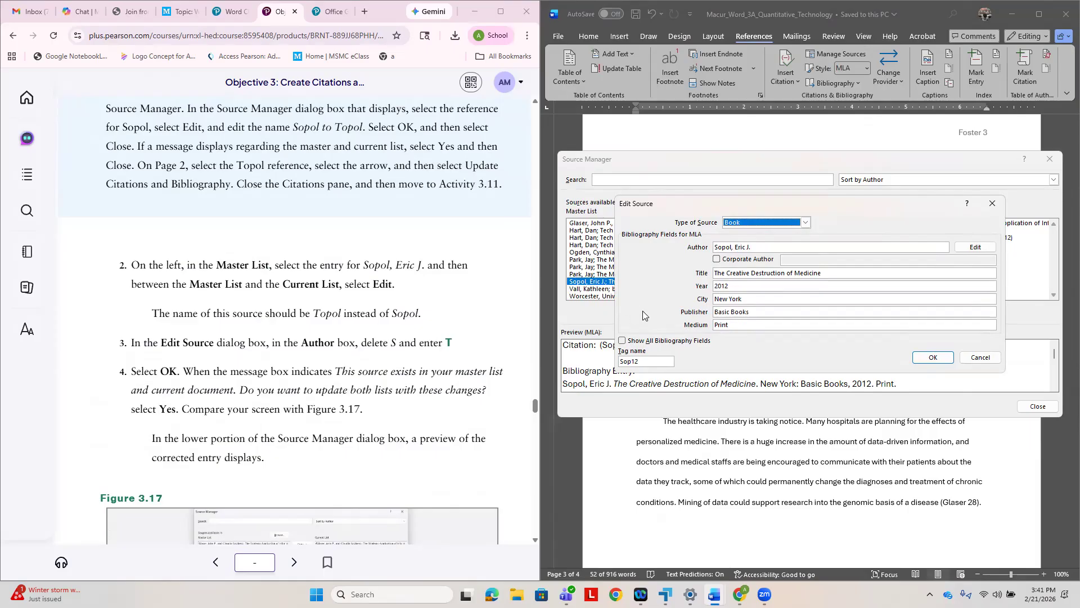
click(716, 247)
key(BackSpace)
key(Caps_Lock)
text(T)
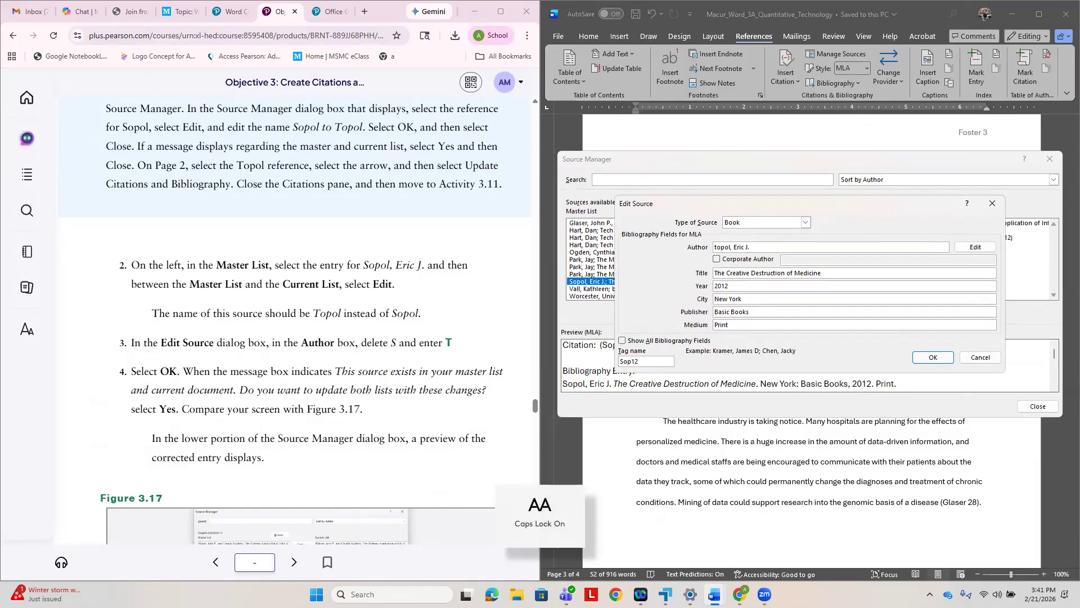
key(Caps_Lock)
key(BackSpace)
text(T)
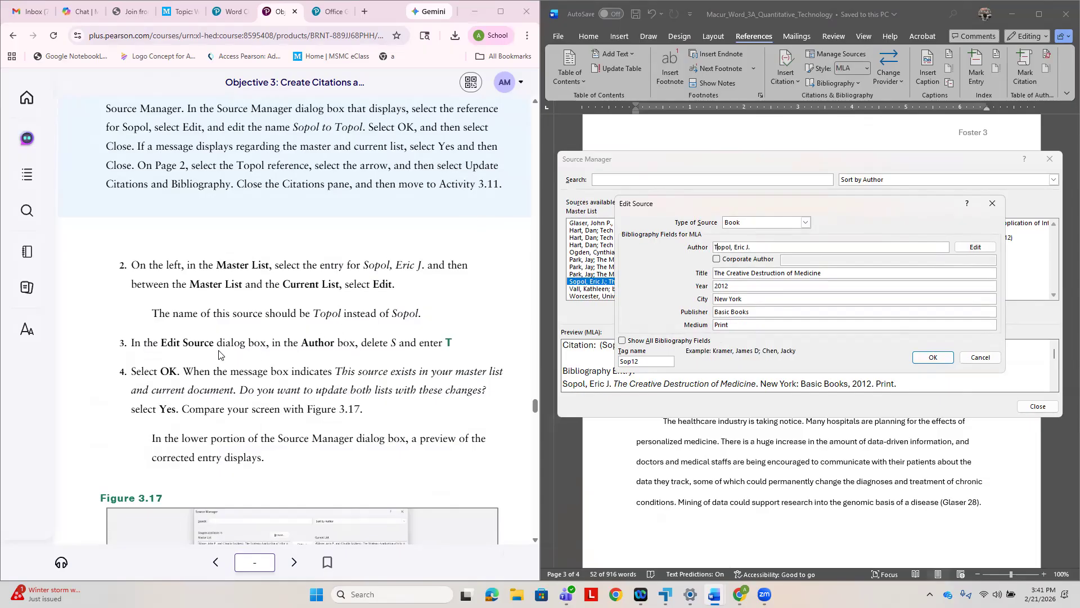
click(928, 359)
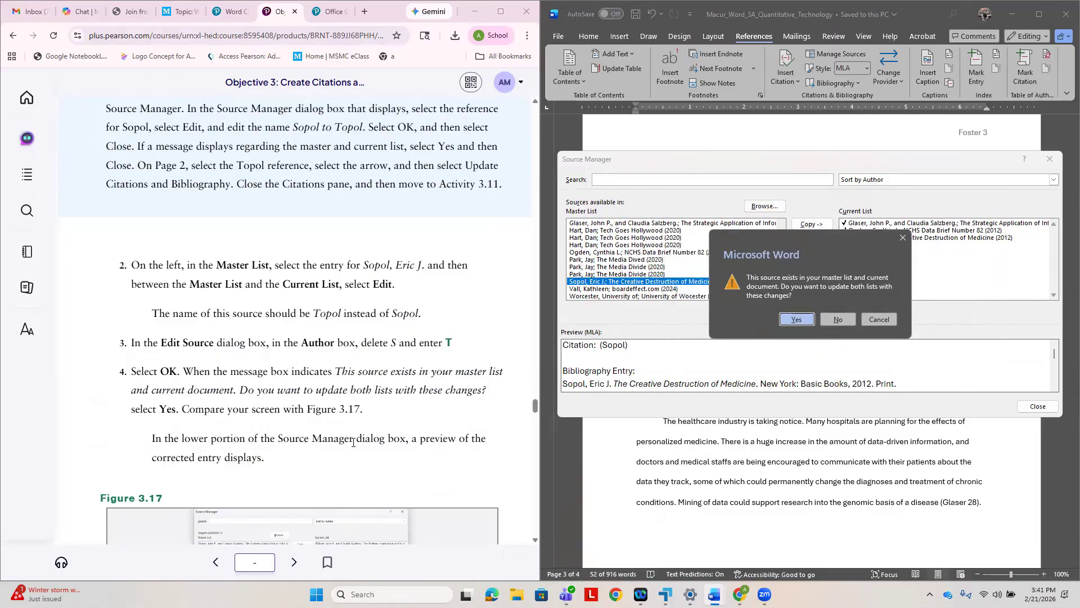
scroll(354, 439, down, 3)
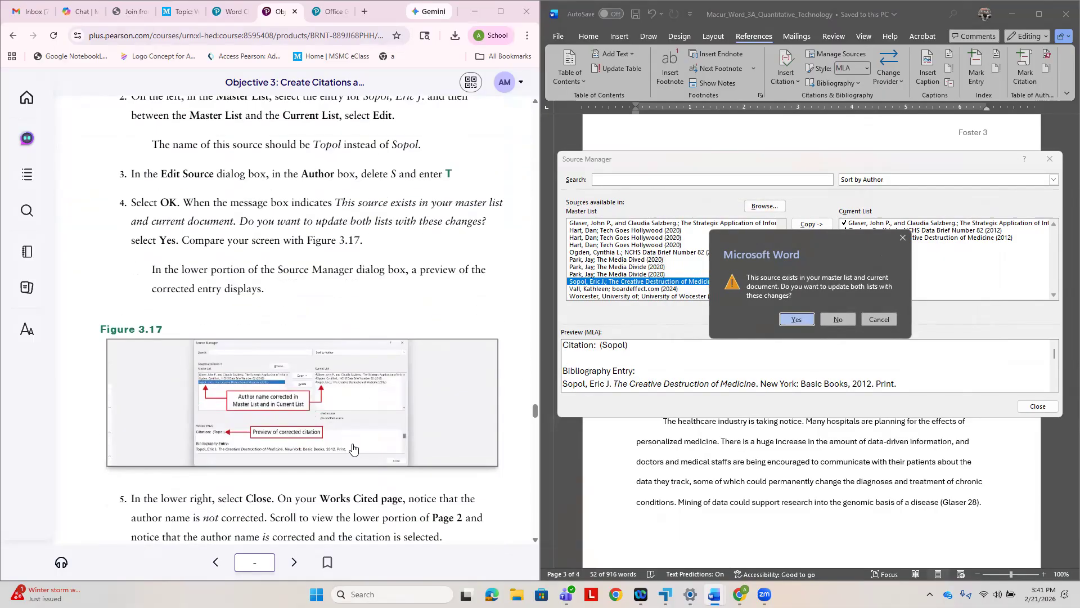
click(795, 320)
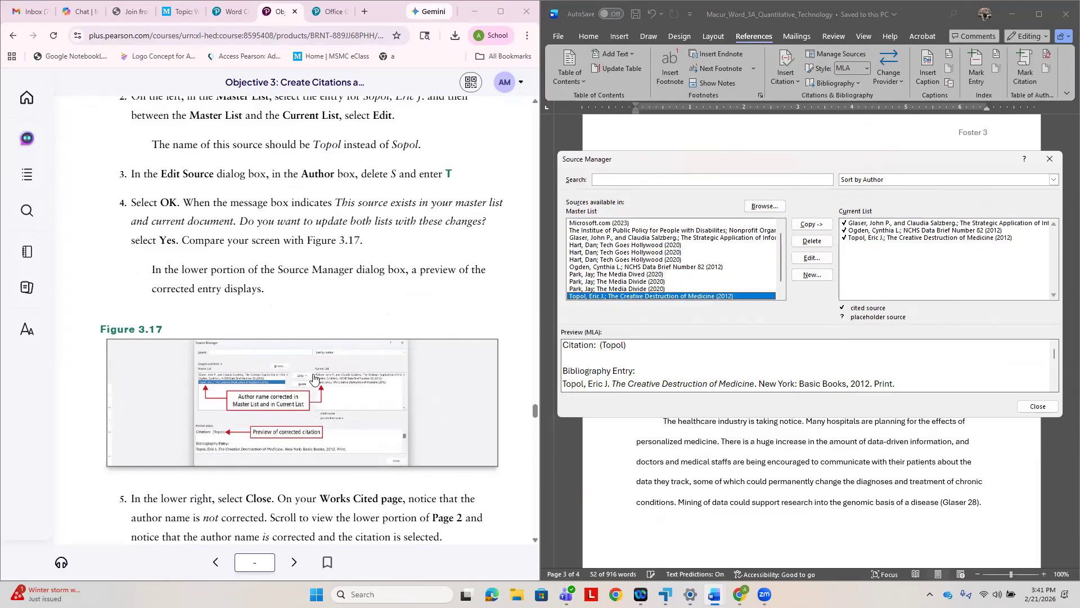
- Following the textbook's step 5, close the Source Manager and check the author name on the Works Cited page and in the page 2 citation
scroll(329, 380, down, 1)
scroll(329, 379, down, 2)
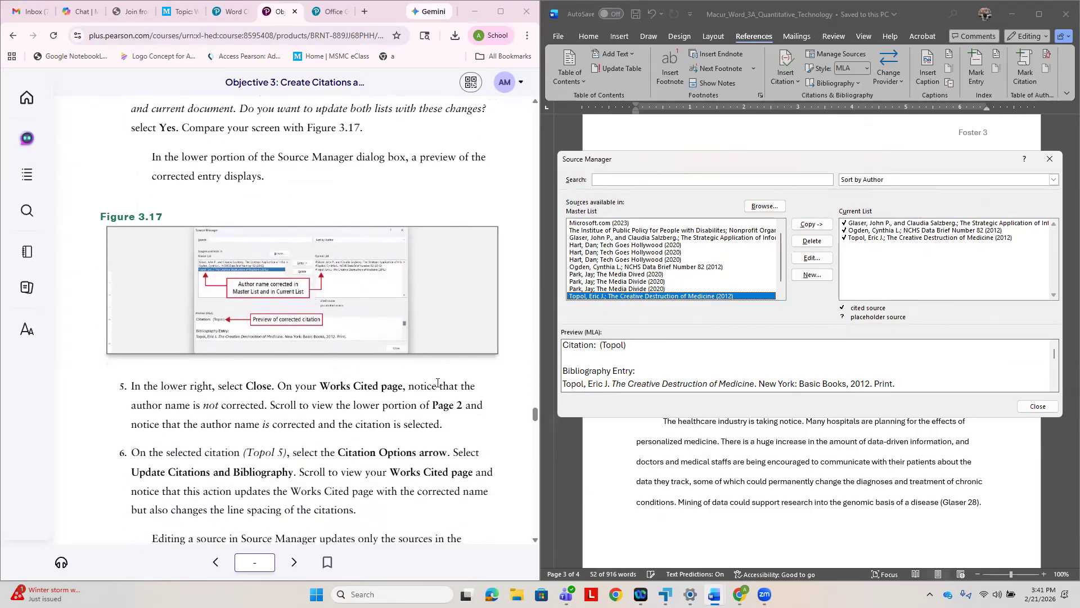
click(1037, 407)
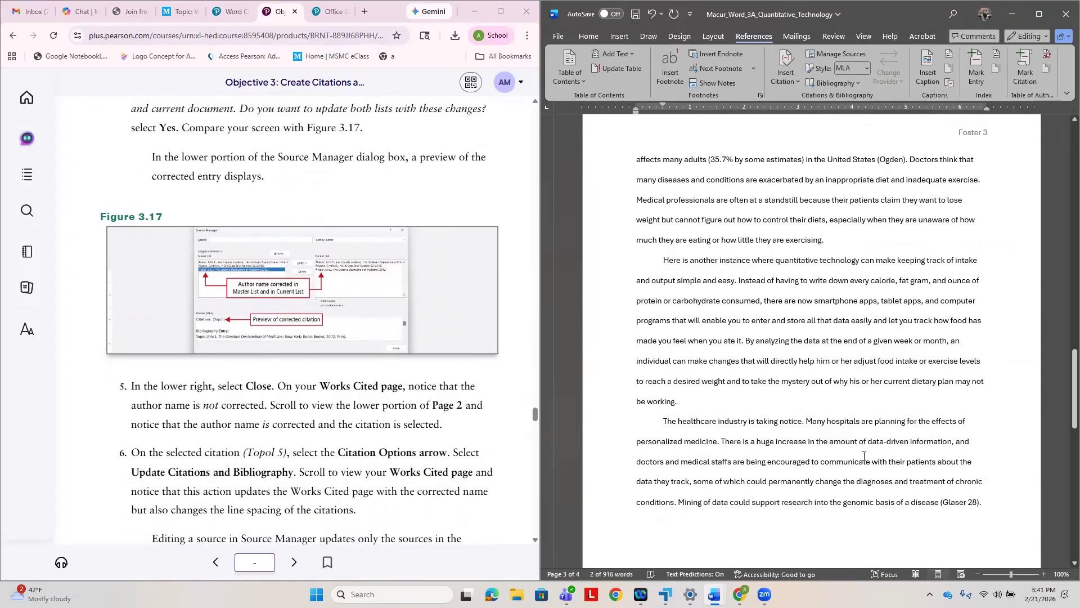
scroll(978, 462, down, 6)
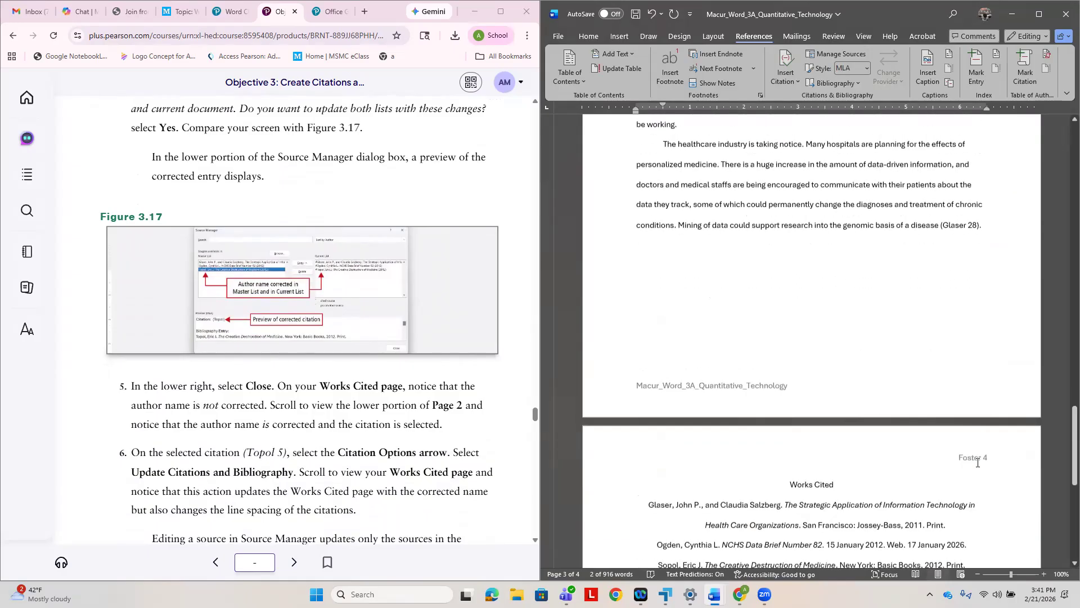
scroll(979, 462, up, 15)
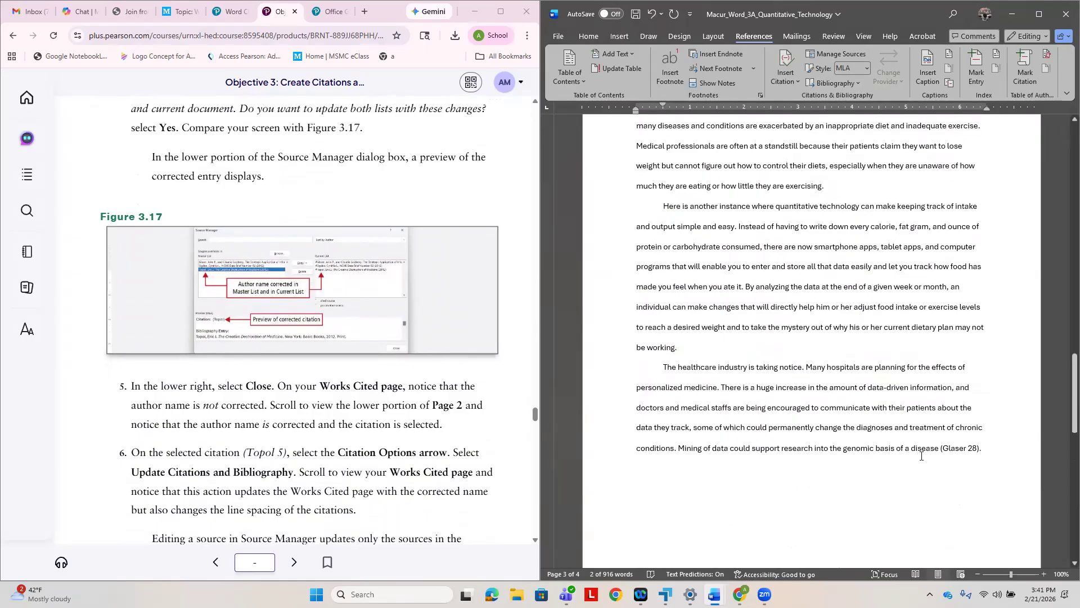
scroll(914, 456, up, 3)
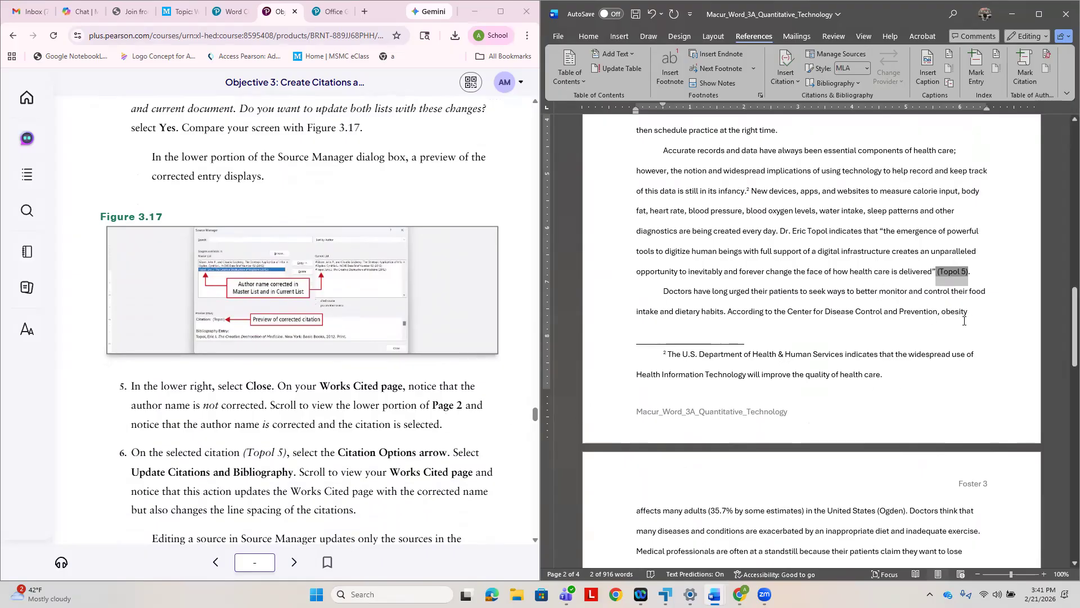
- Following the textbook's step 6, update citations and bibliography from the page 2 citation's options and view the Works Cited page
click(956, 272)
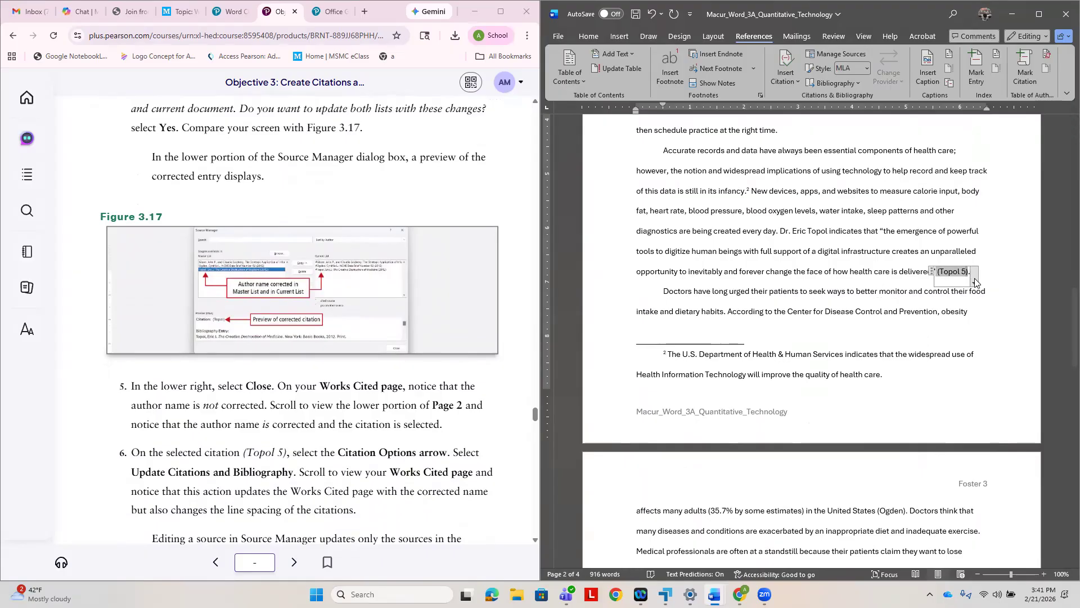
click(975, 281)
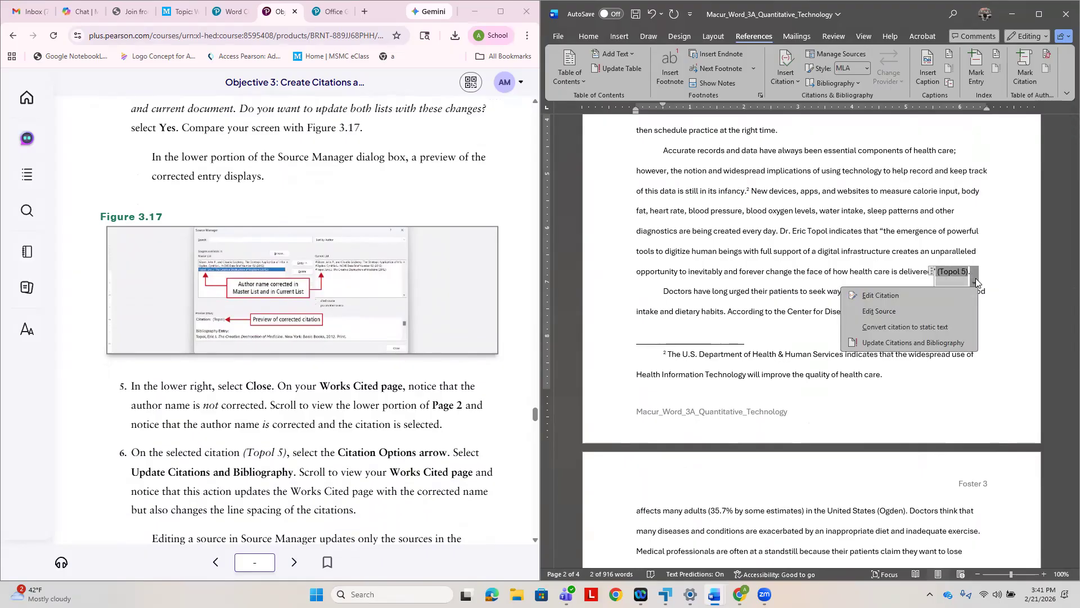
click(913, 343)
scroll(895, 390, down, 5)
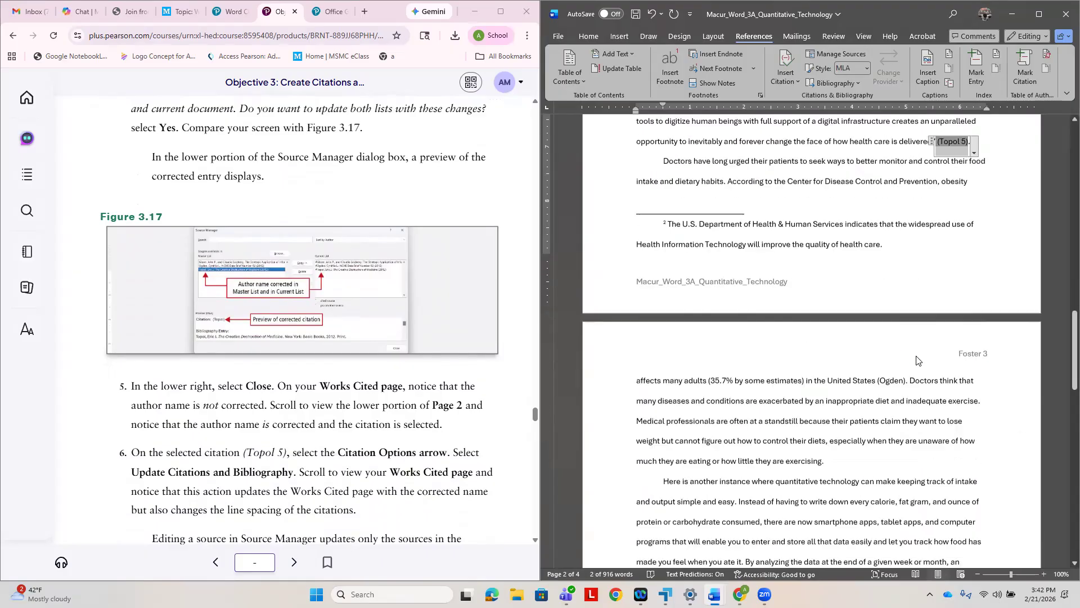
scroll(895, 389, down, 10)
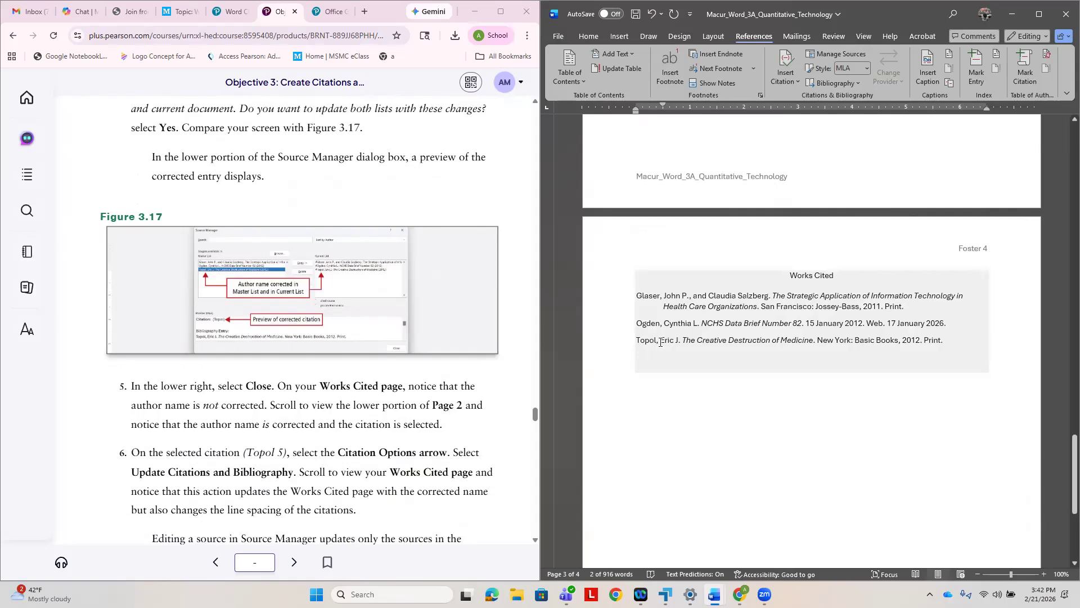
- Following the textbook's step 7, set the three Works Cited citations to 0 pt spacing after and Double line spacing, and save the document
scroll(427, 399, down, 3)
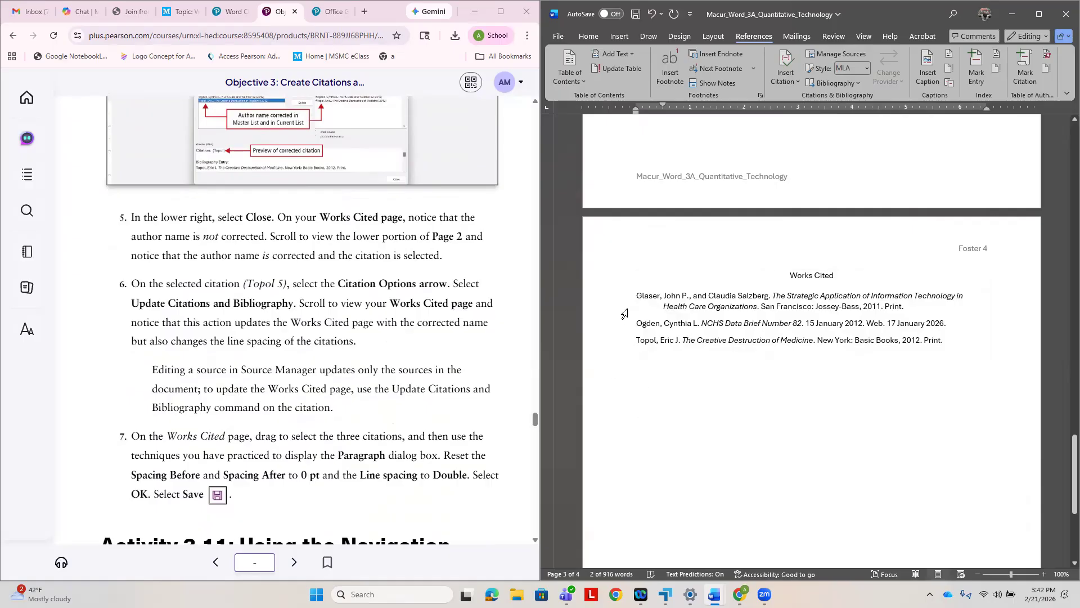
mouse_move(630, 296)
mouse_down()
mouse_move(710, 342)
mouse_move(954, 352)
mouse_move(675, 340)
mouse_move(640, 296)
mouse_up()
click(946, 338)
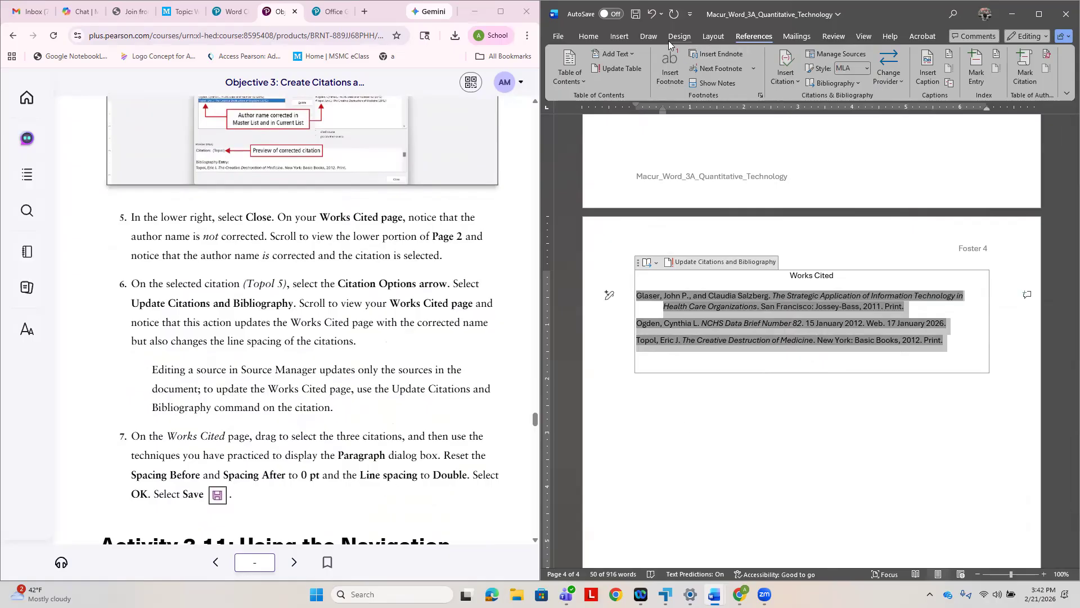
click(597, 39)
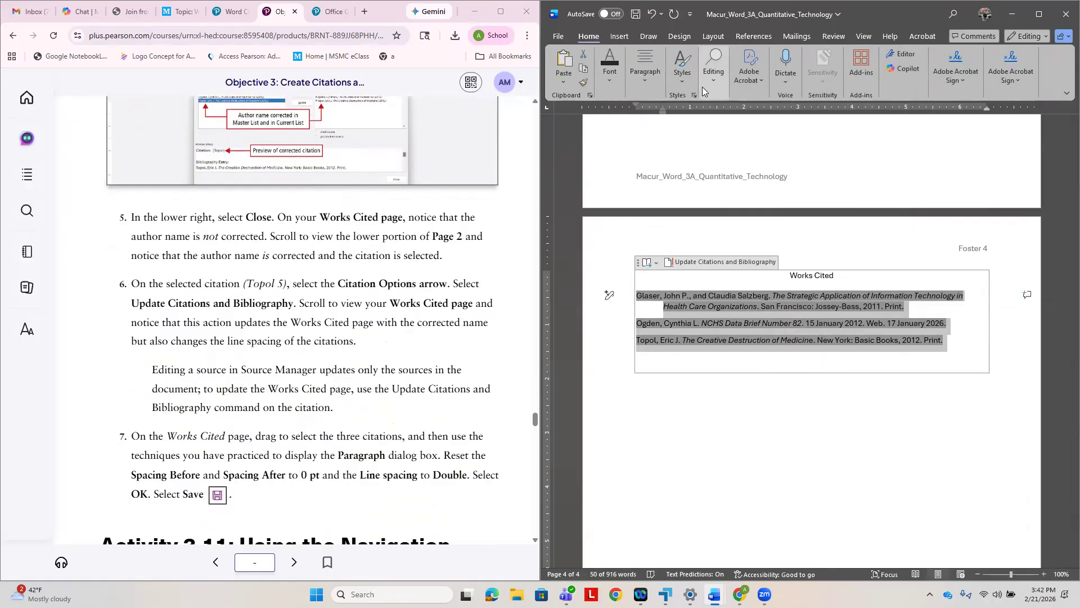
click(645, 81)
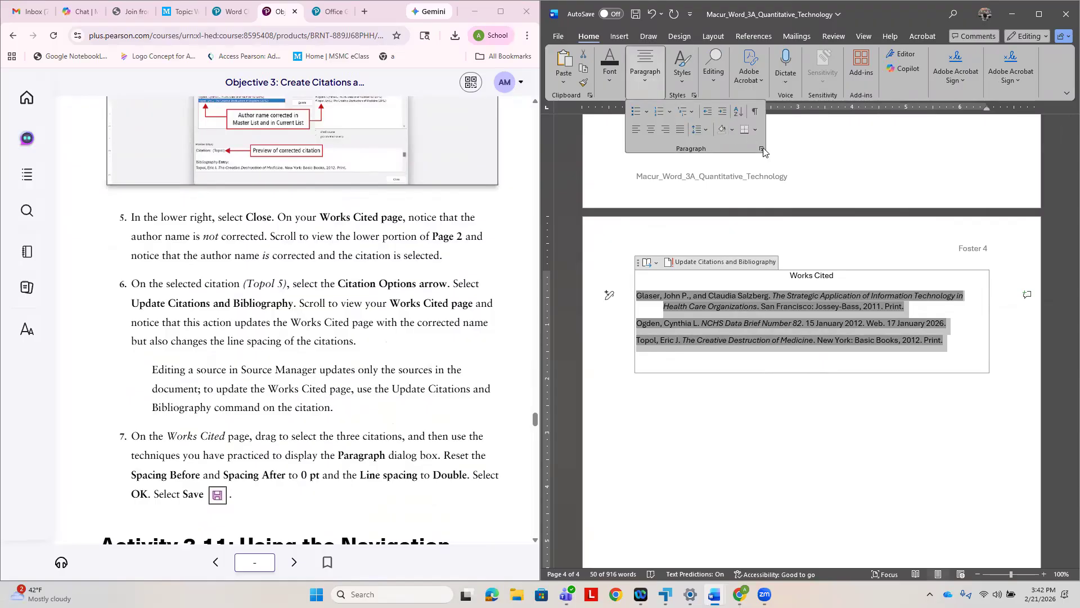
click(764, 149)
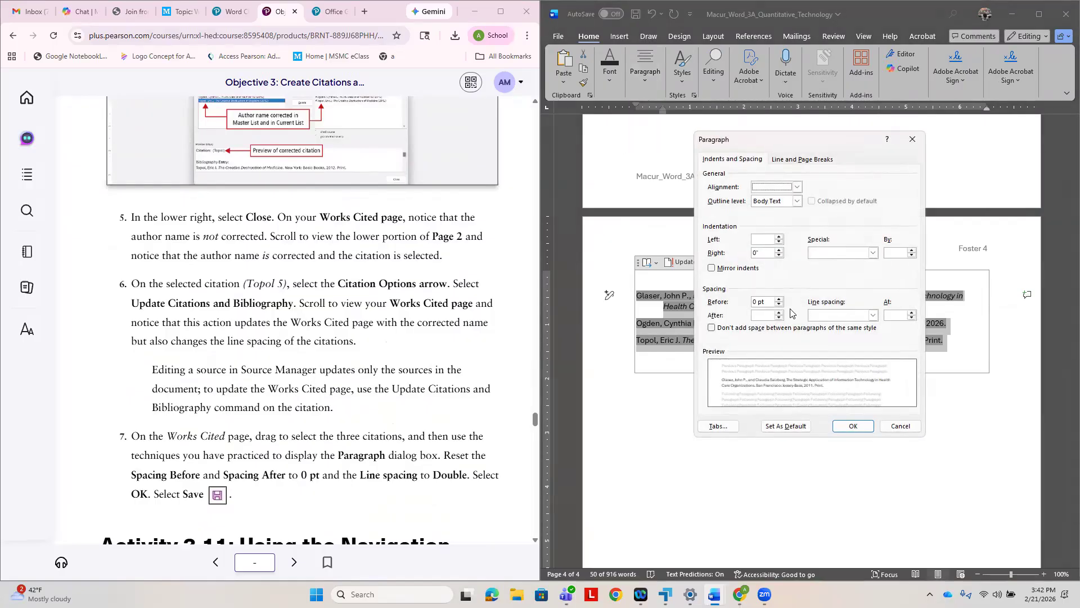
click(779, 318)
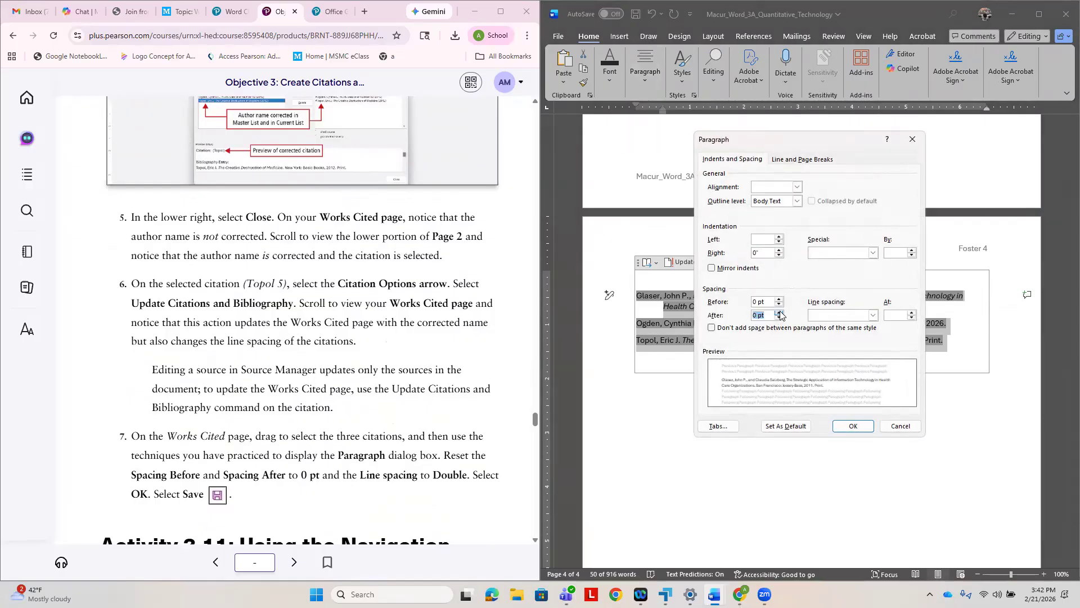
click(872, 316)
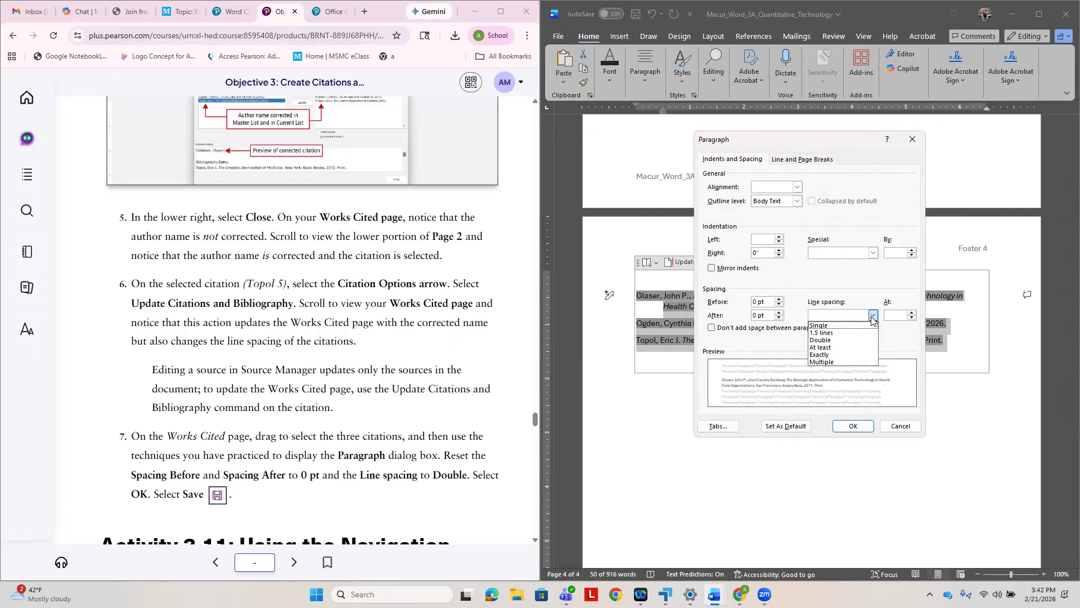
click(842, 339)
click(860, 425)
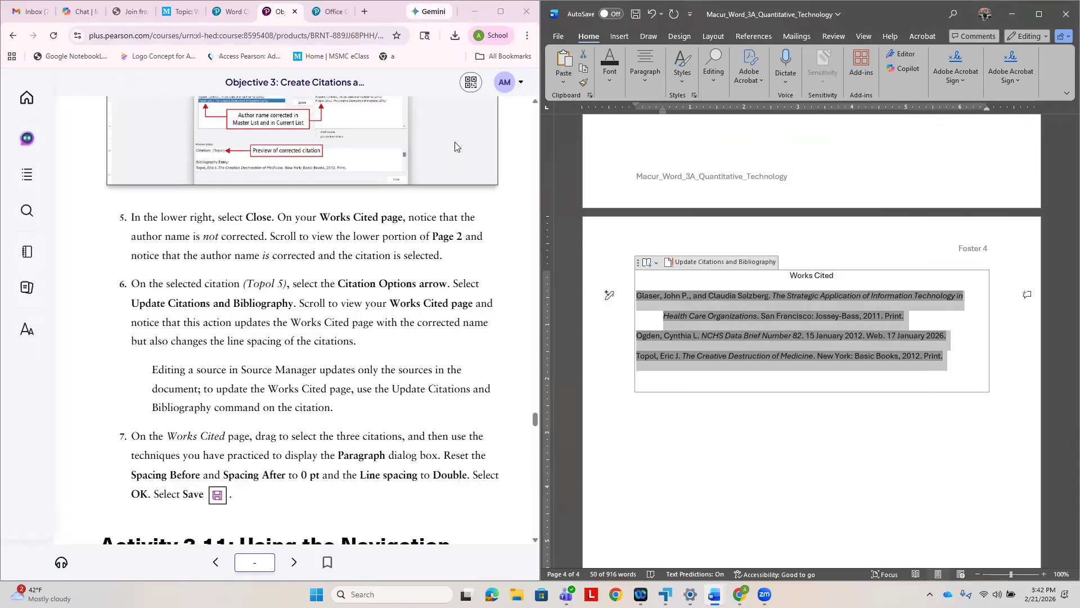
click(635, 15)
- Following step 1 of Activity 3.11, place the insertion point before the student name atop page 1 and show the Navigation pane
scroll(269, 463, down, 1)
scroll(269, 464, down, 1)
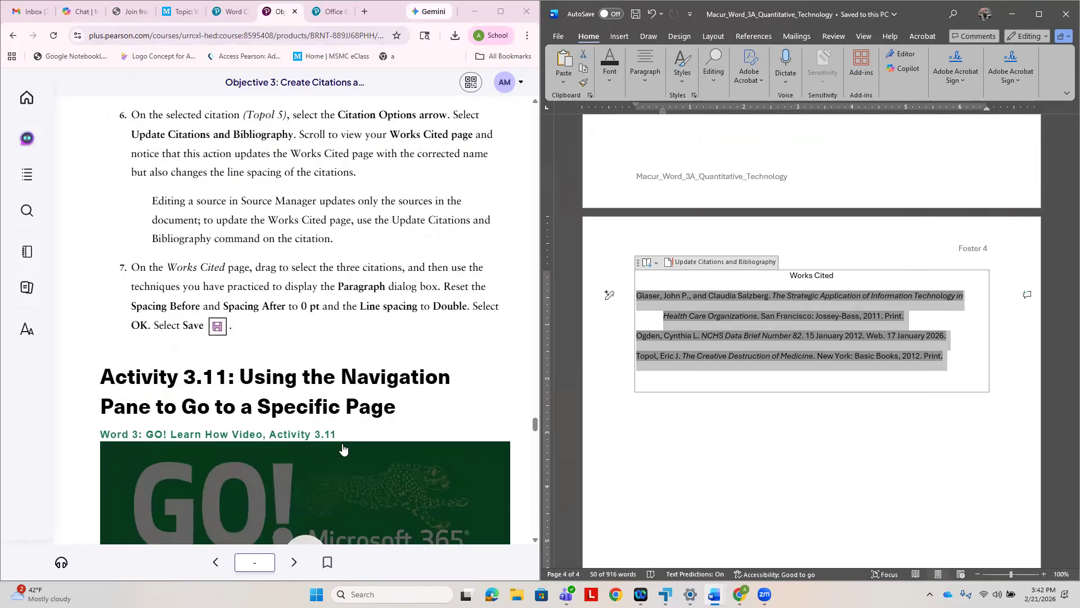
scroll(345, 451, down, 2)
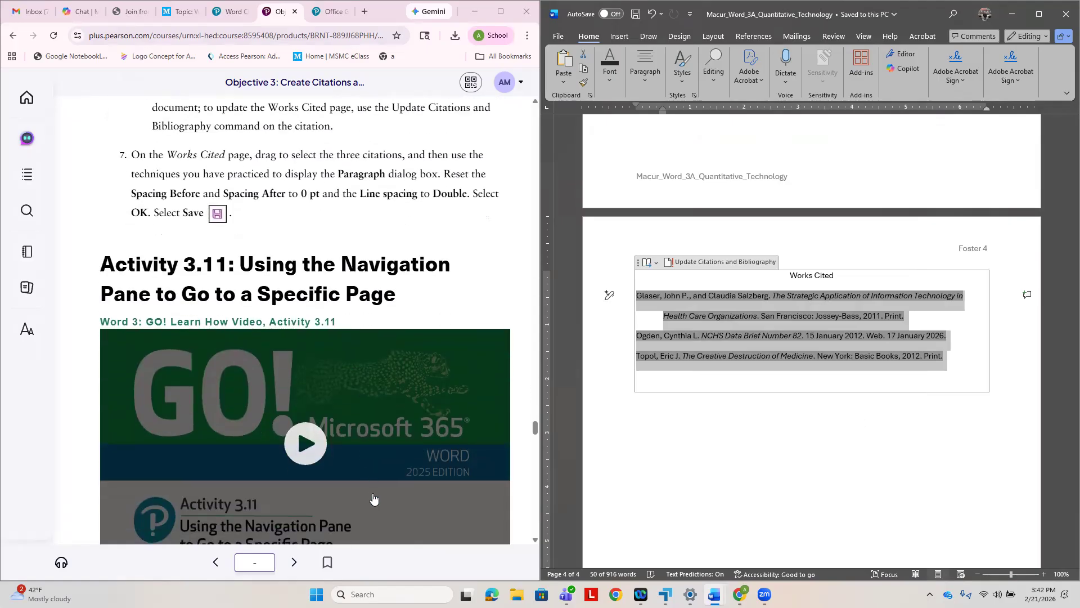
scroll(377, 496, down, 2)
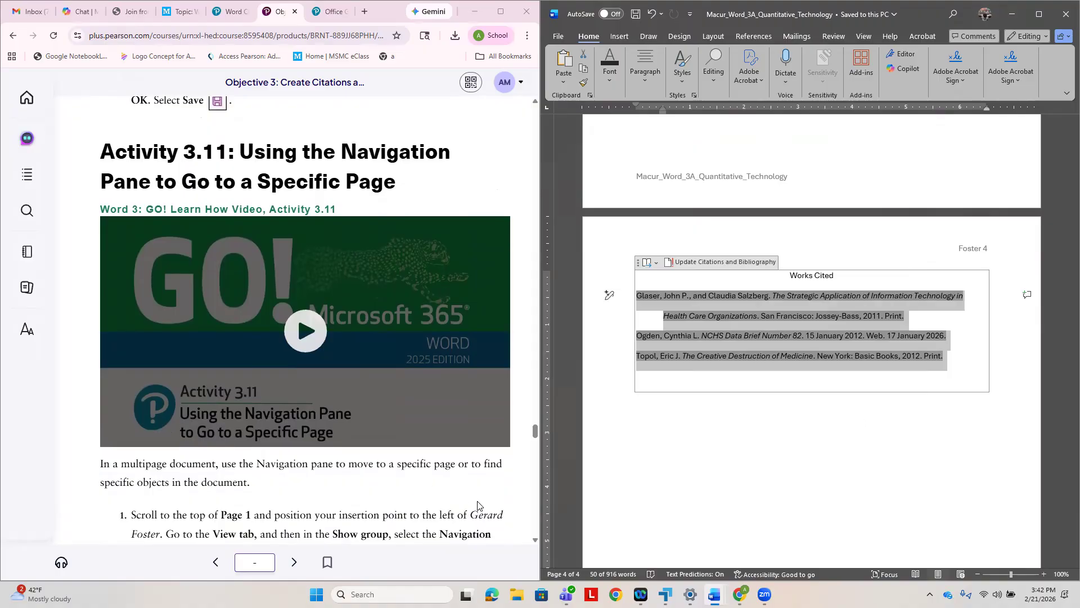
scroll(486, 503, down, 3)
scroll(688, 513, up, 3)
scroll(687, 514, up, 12)
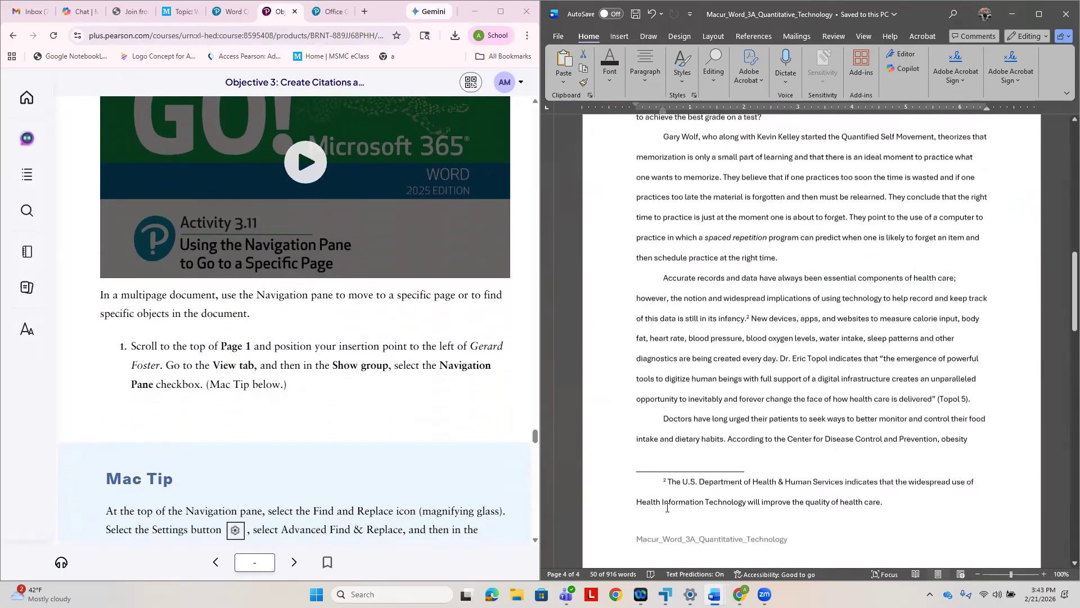
scroll(667, 508, up, 15)
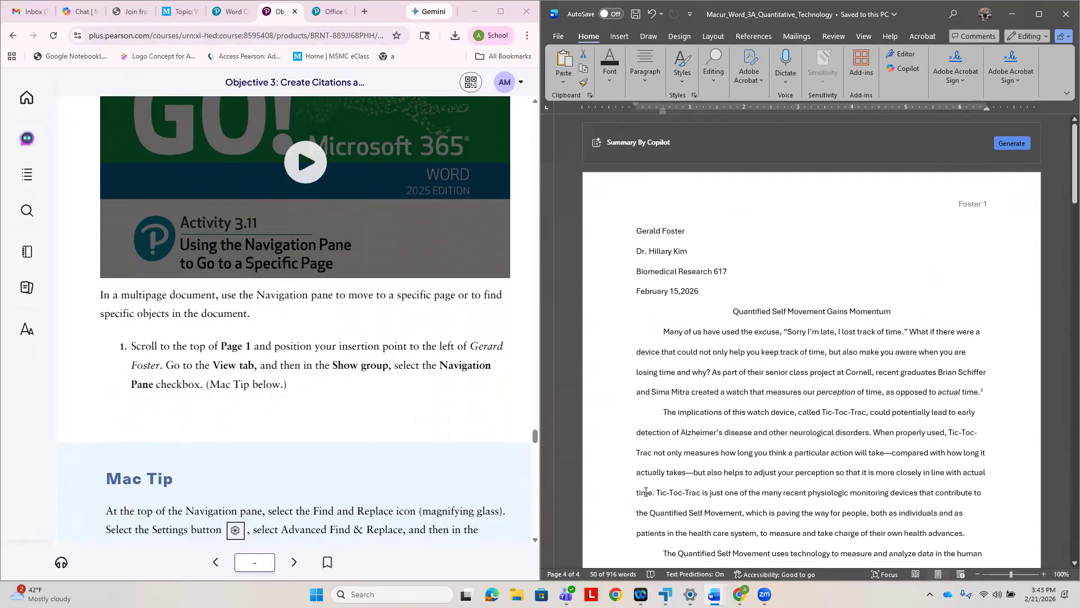
click(601, 232)
click(864, 37)
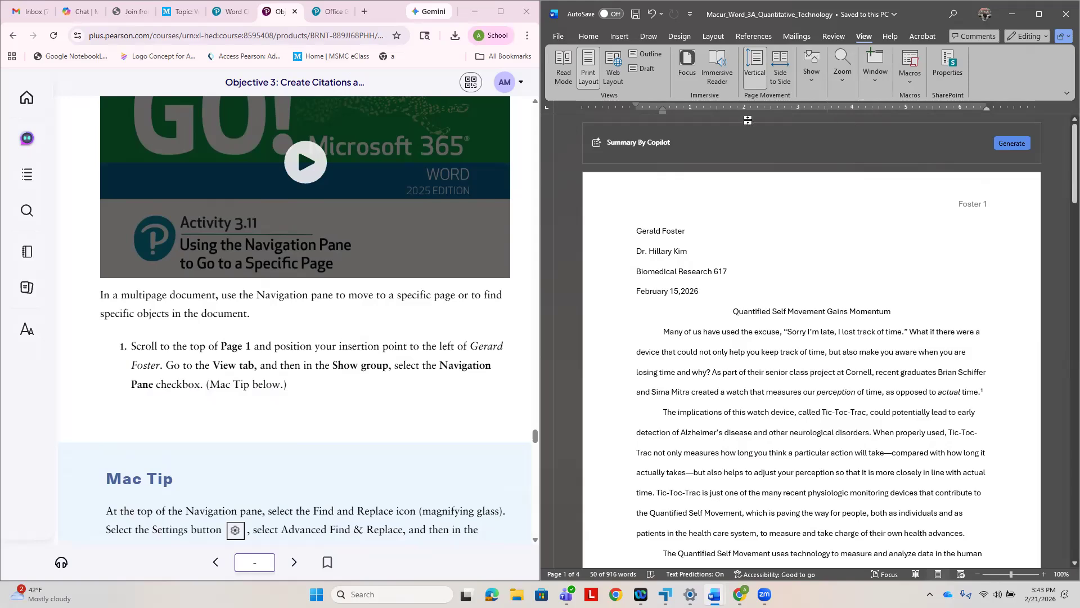
click(811, 84)
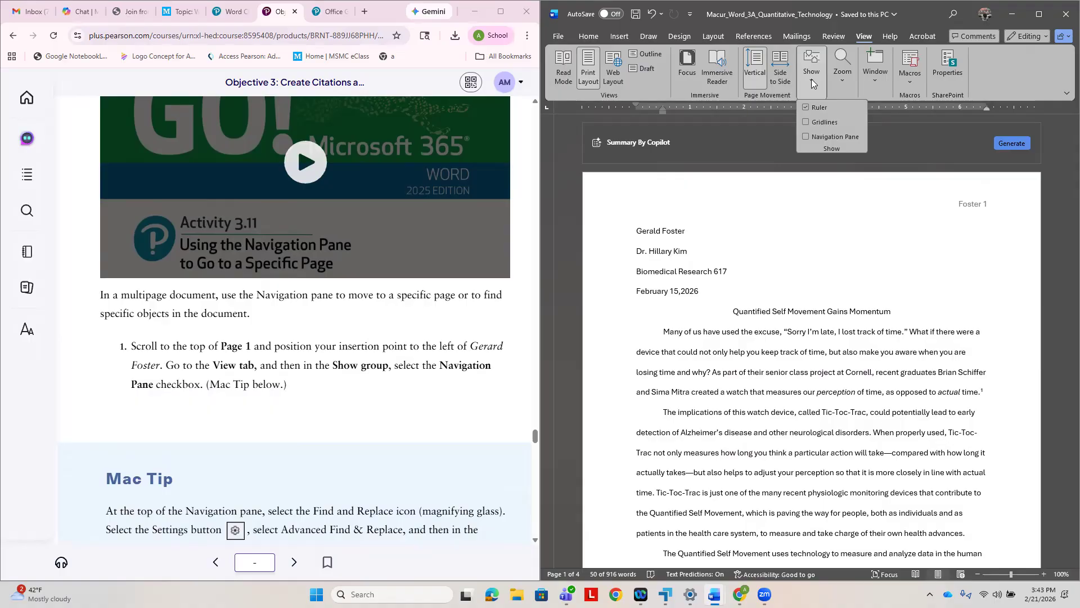
click(806, 137)
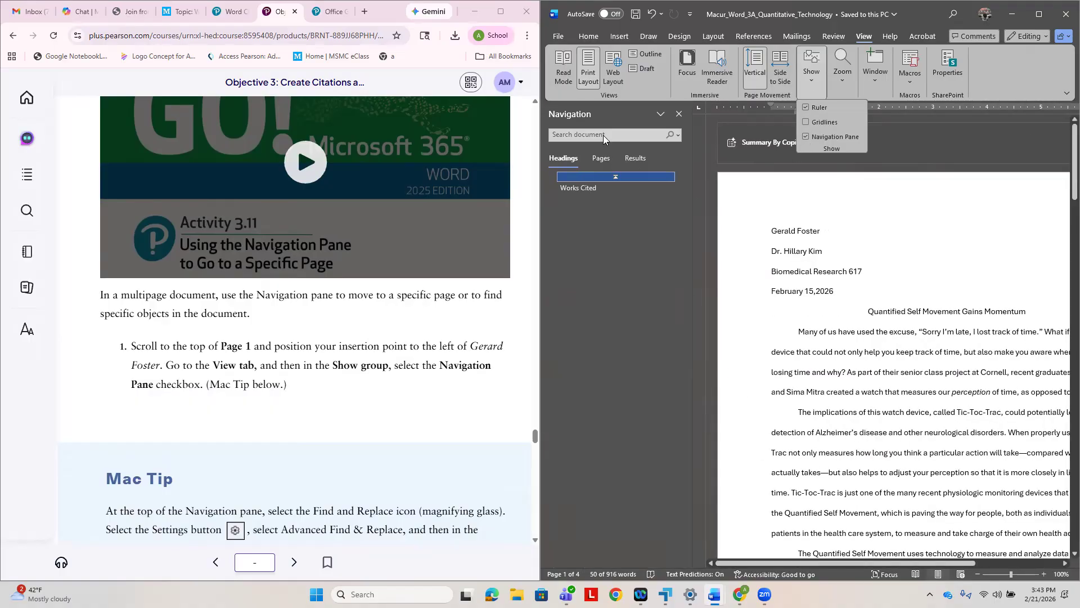
- Following the textbook's step 2, open the Search for more things list in the Navigation pane
scroll(400, 417, down, 1)
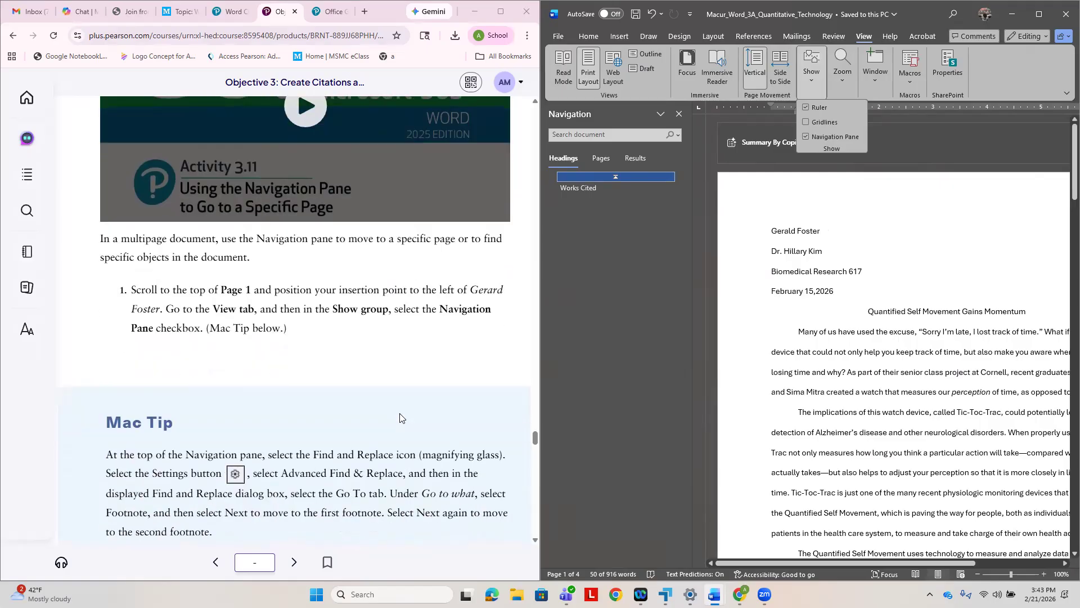
scroll(400, 417, down, 2)
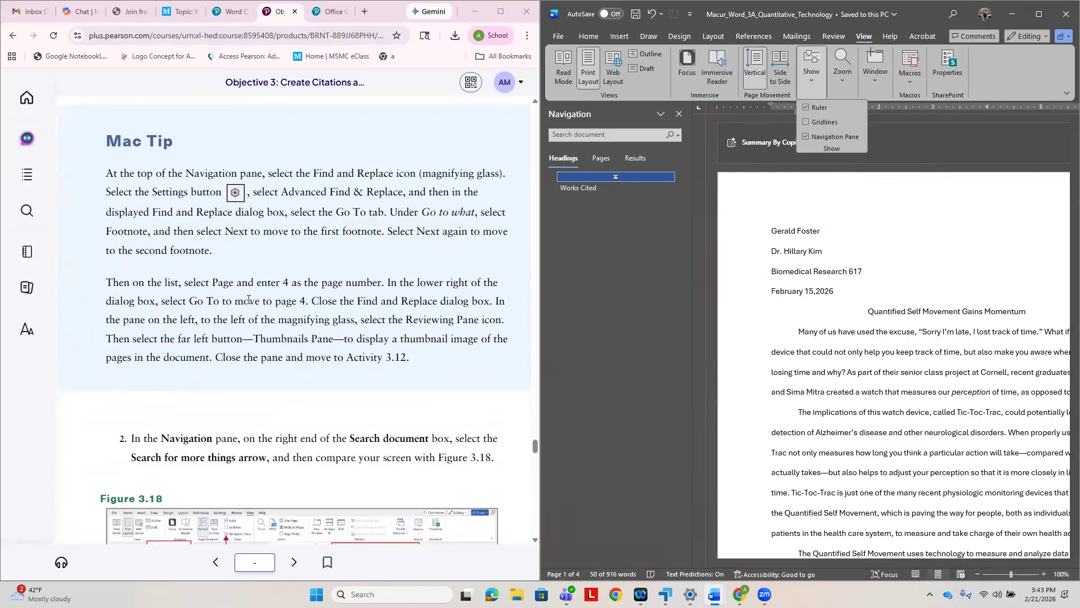
scroll(288, 394, down, 2)
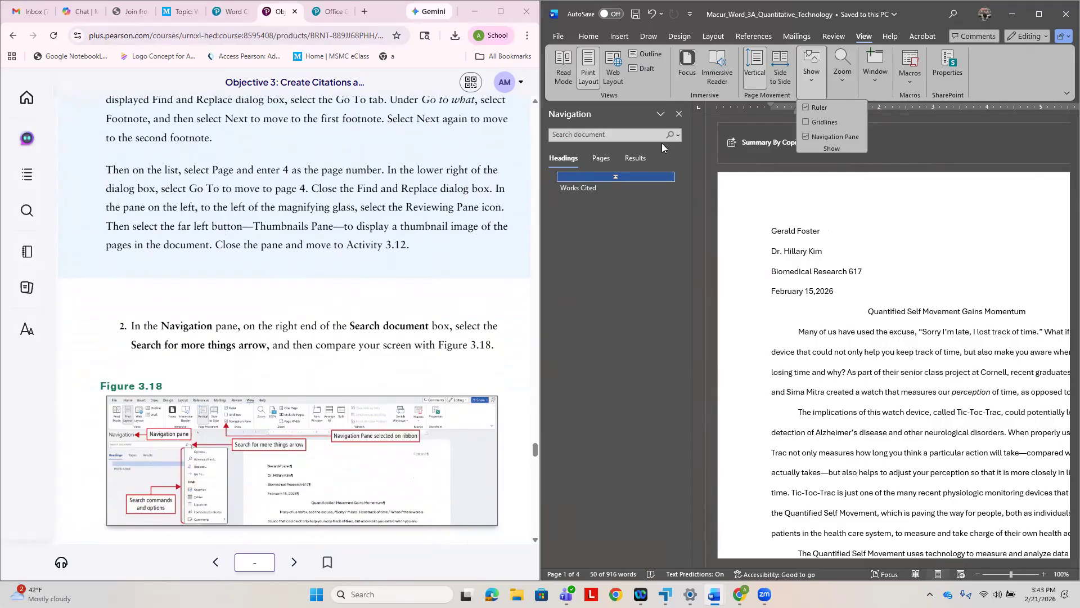
click(680, 136)
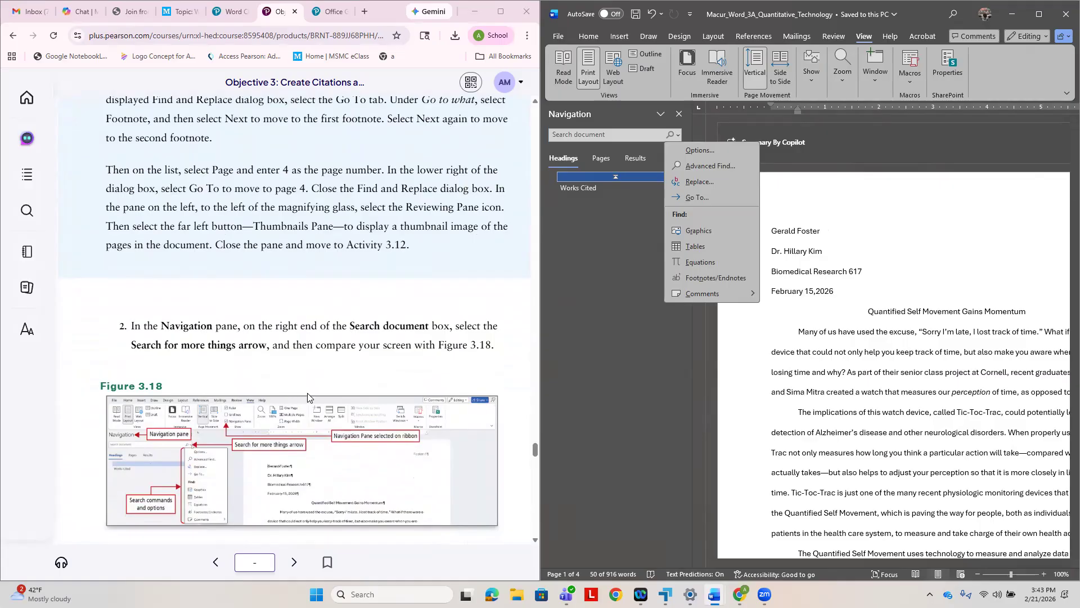
- Following the textbook's steps 3 and 4, find footnotes and endnotes from the Navigation pane and move through the numbered footnotes
scroll(382, 377, down, 3)
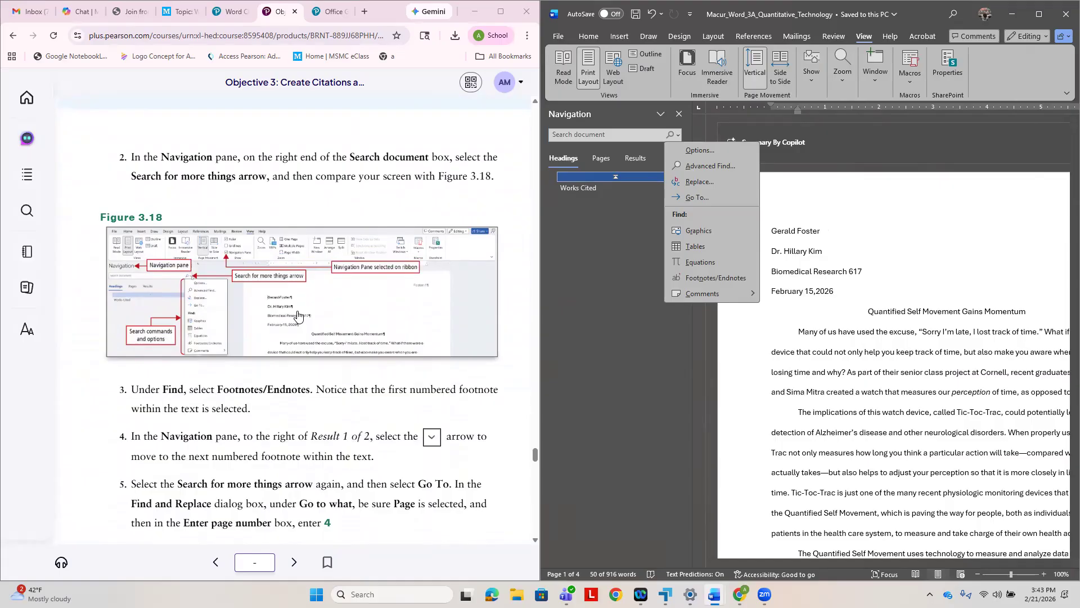
scroll(298, 315, down, 1)
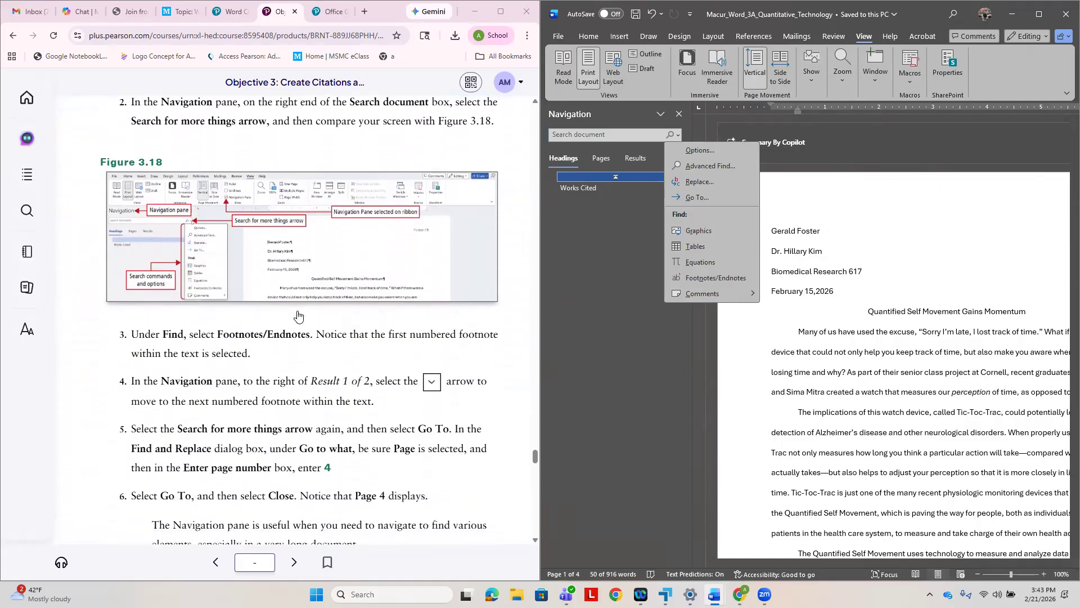
click(717, 281)
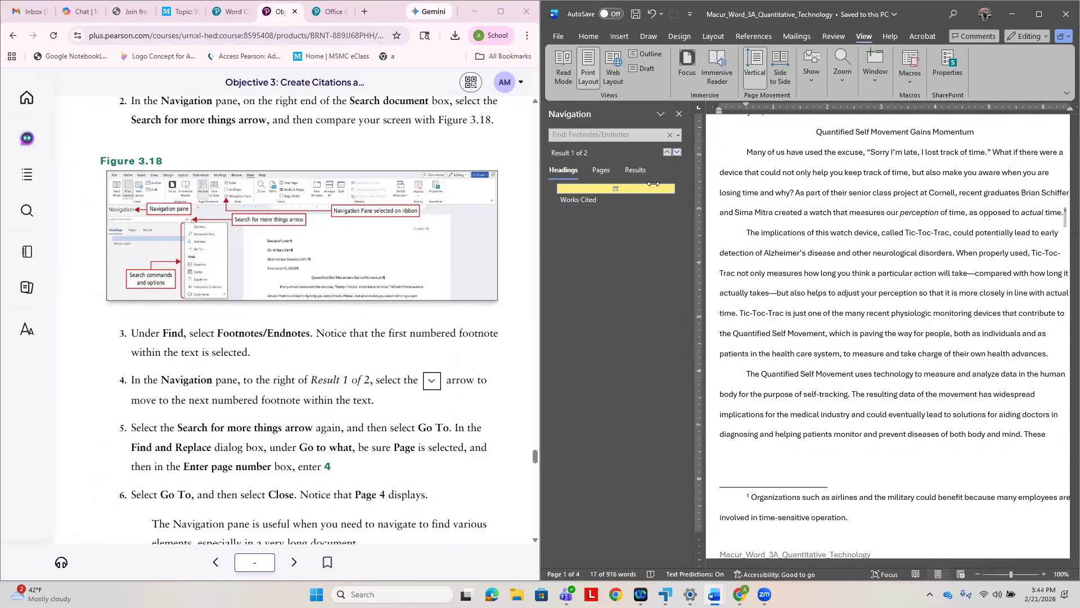
click(678, 152)
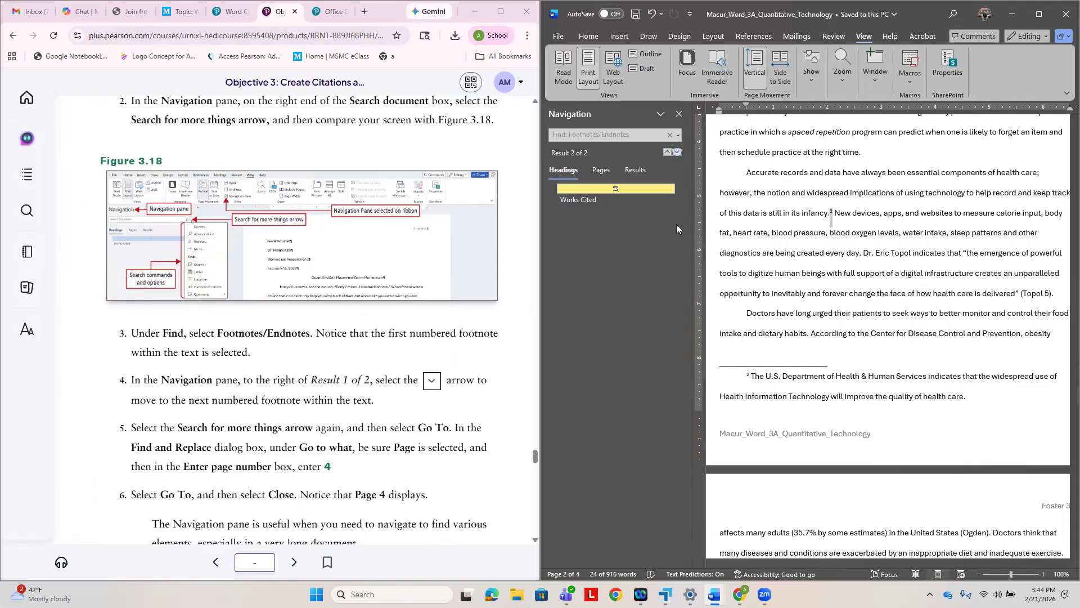
click(677, 151)
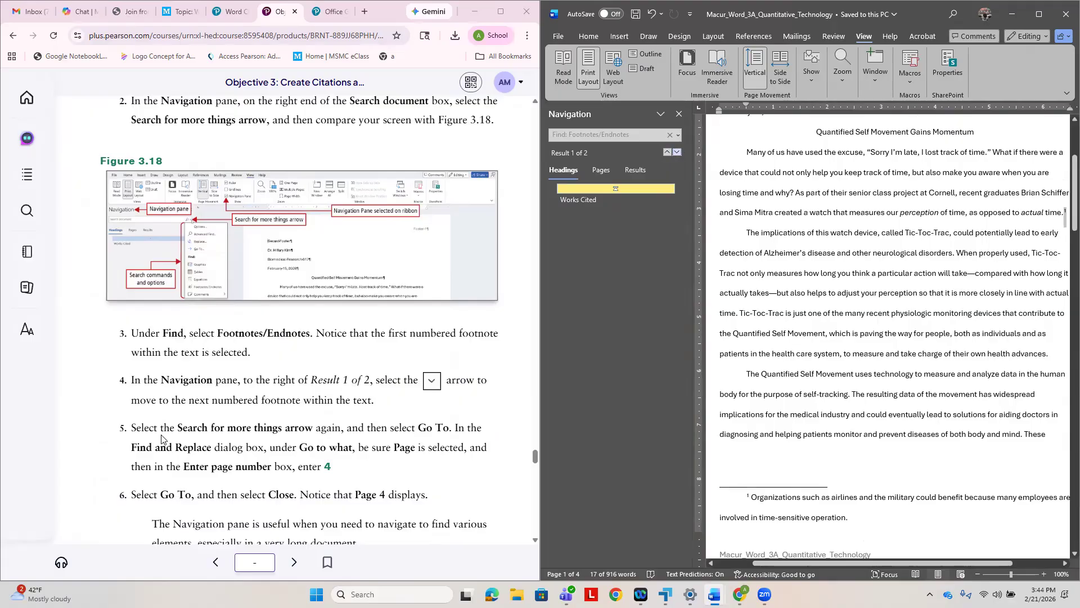
- Following the textbook's steps 5 and 6, use Go To to display page 4, and close Find and Replace
click(678, 136)
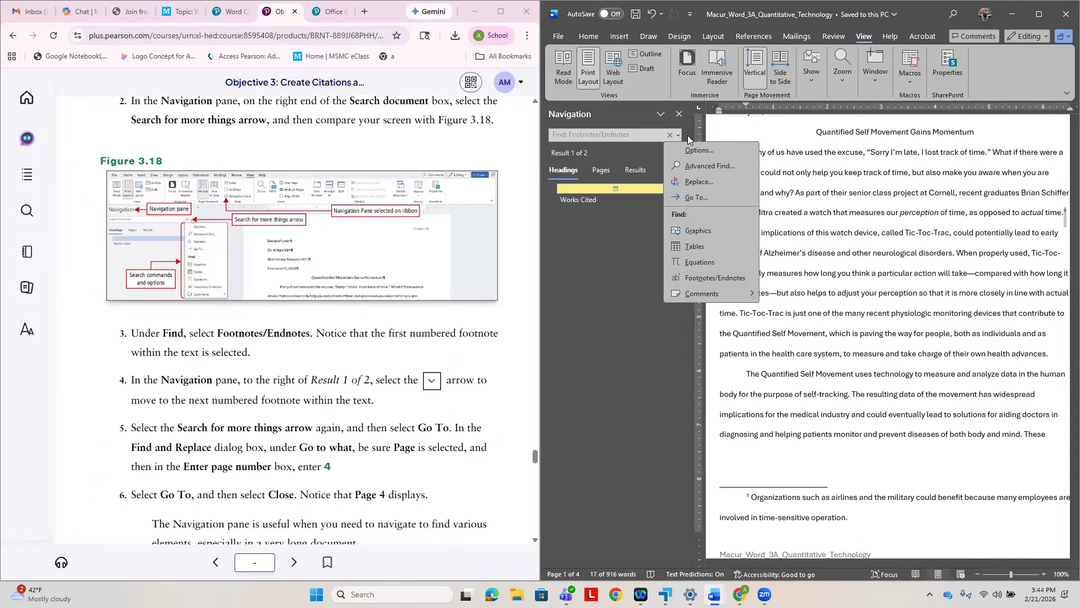
click(701, 199)
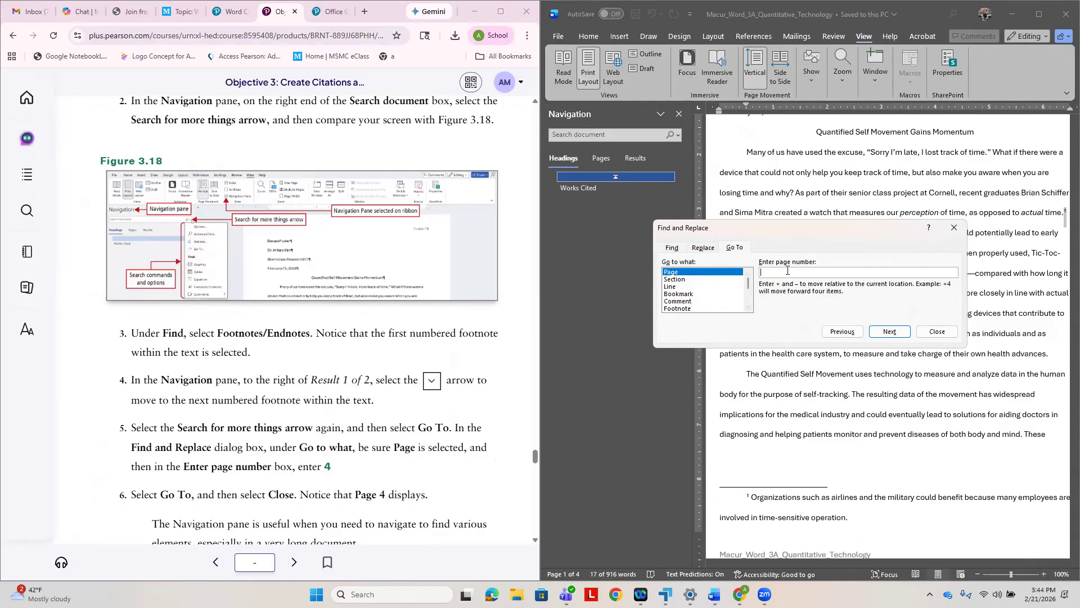
text(4)
click(889, 332)
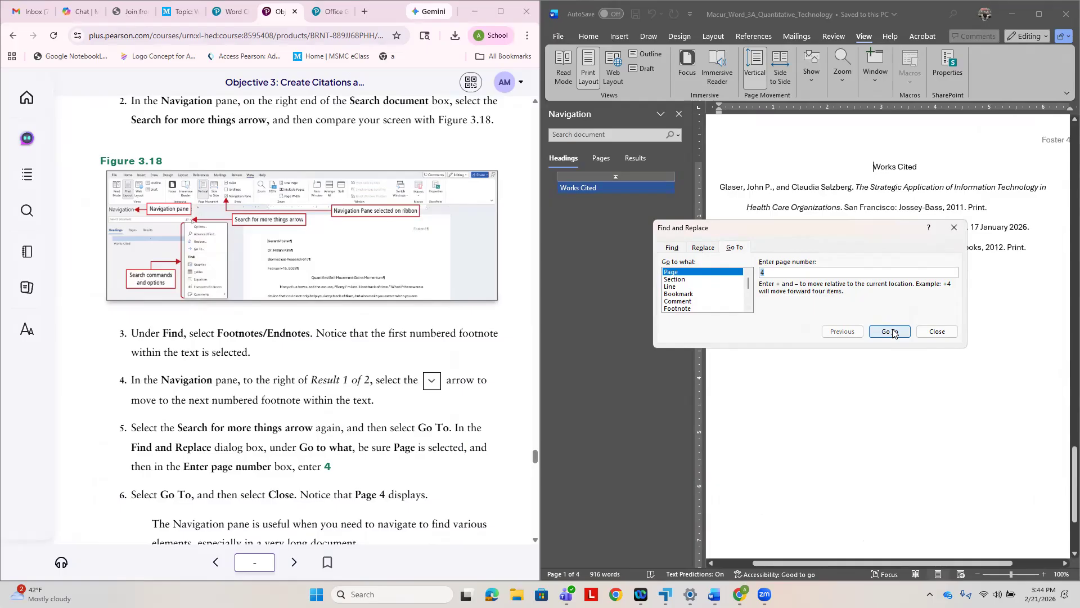
scroll(402, 428, down, 2)
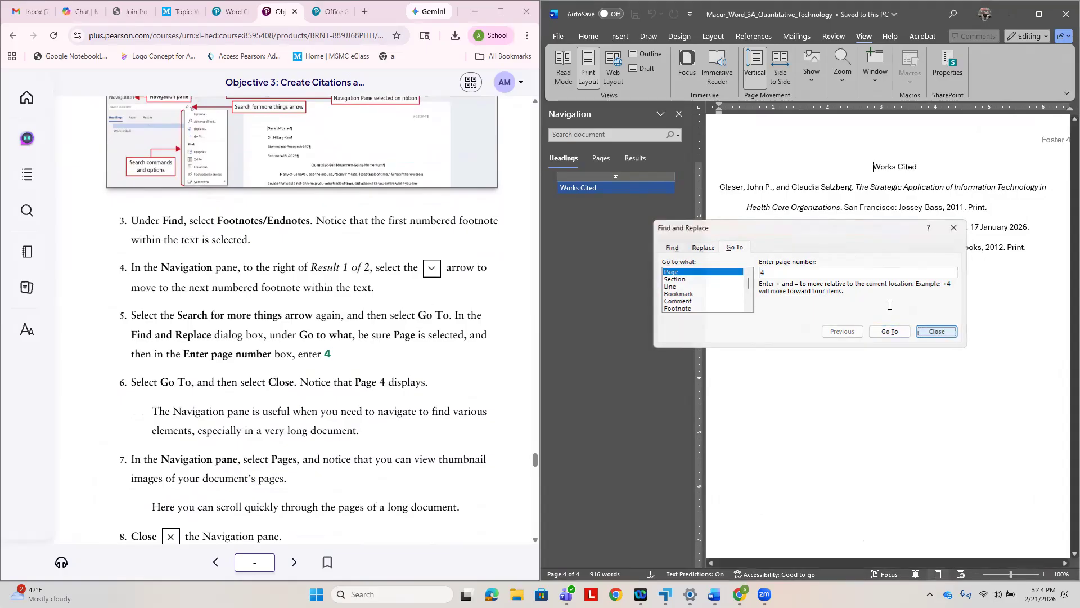
click(937, 331)
- Following steps 7 and 8, view the page thumbnails in the Navigation pane and close the pane
click(602, 160)
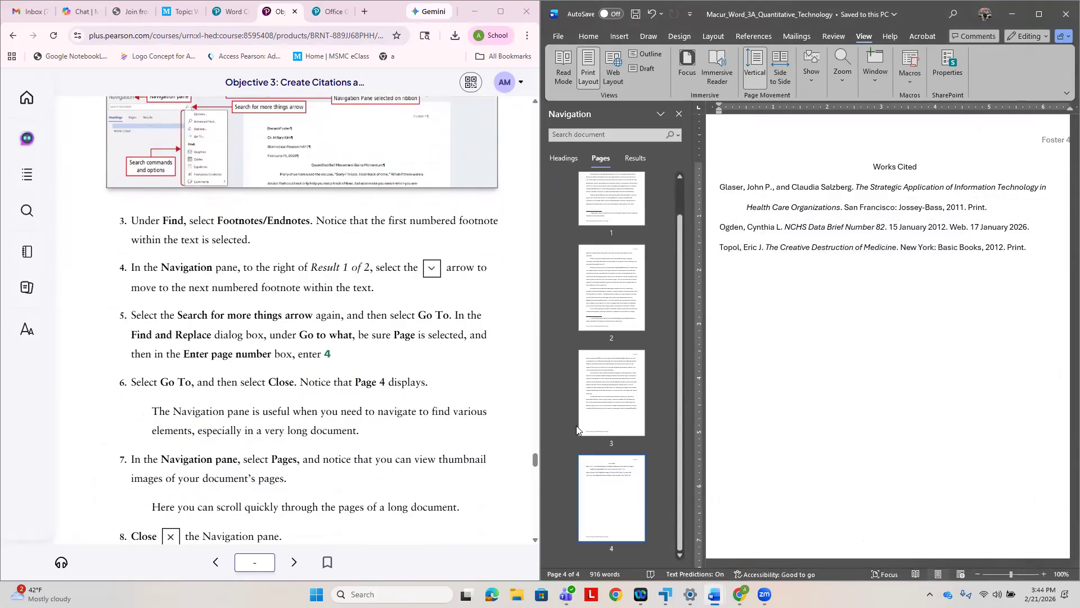
scroll(422, 468, down, 2)
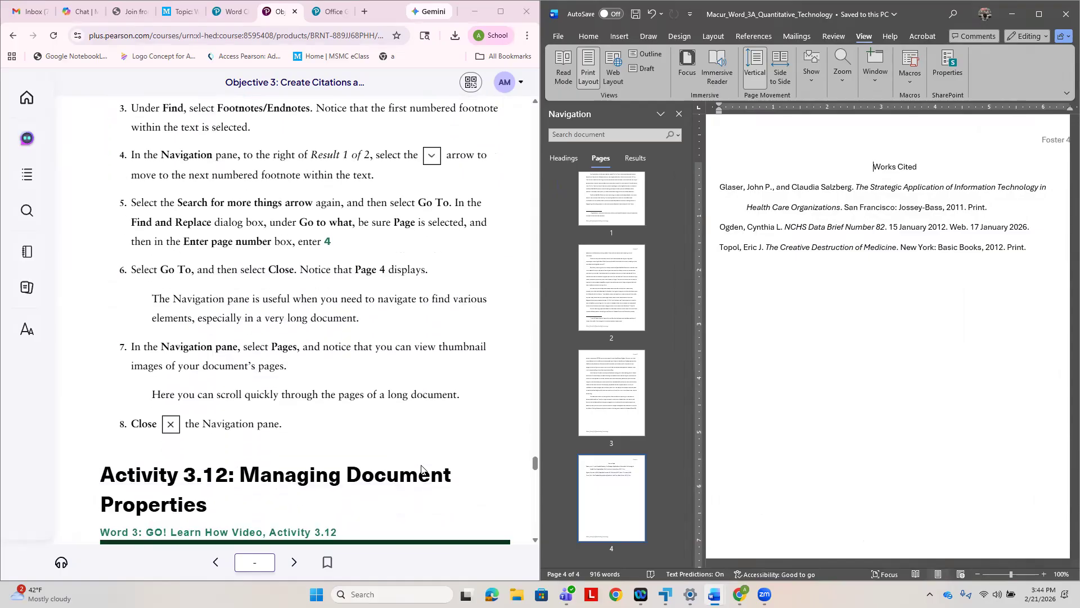
click(679, 115)
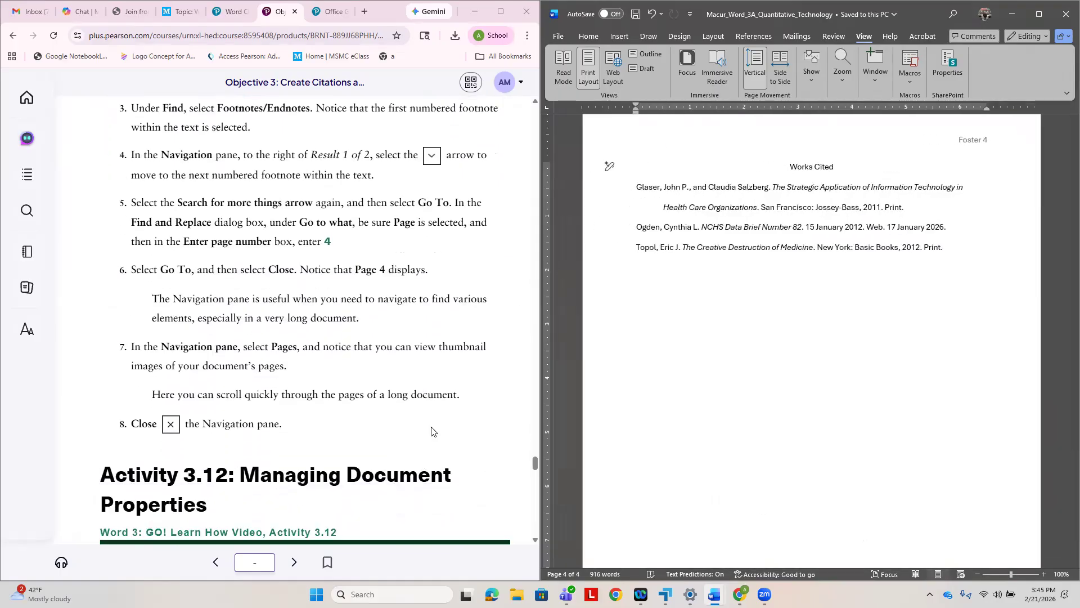
- Following step 1 of Activity 3.12, place the insertion point at the top of page 1 and show all document properties
scroll(328, 457, down, 7)
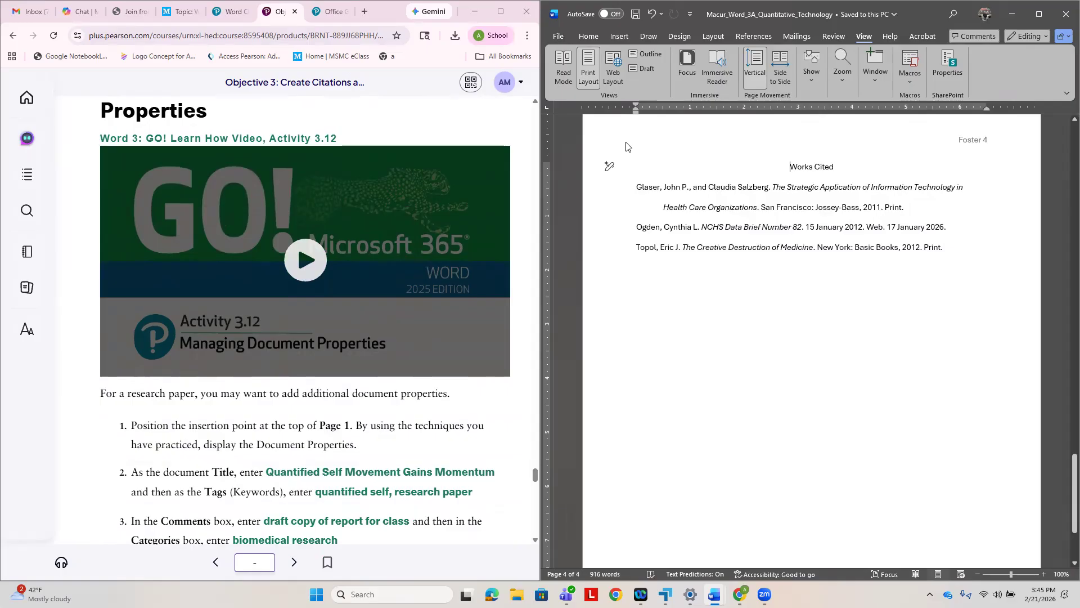
scroll(721, 374, up, 15)
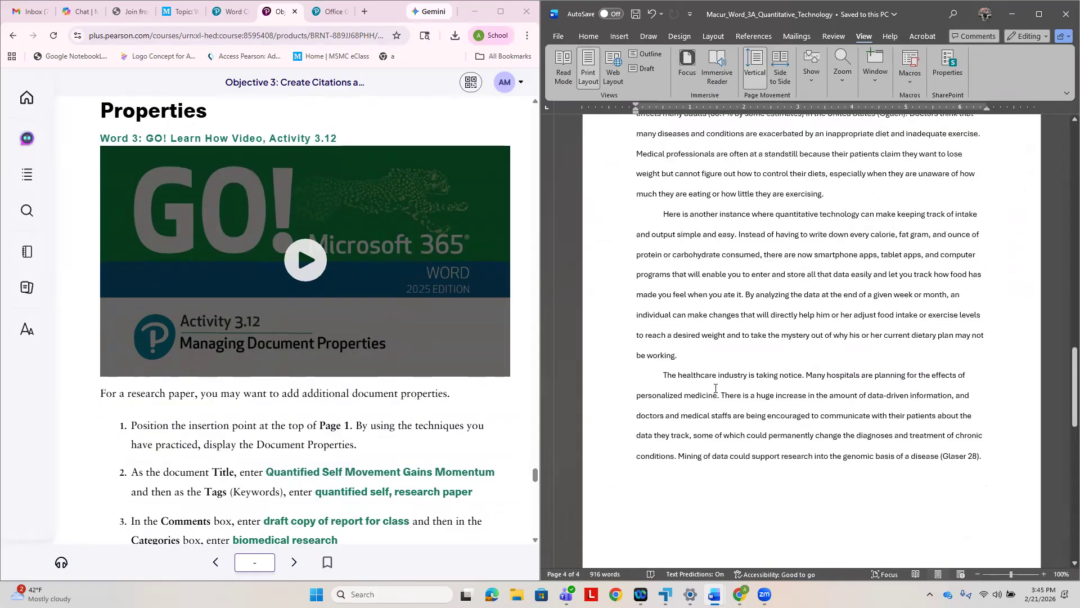
scroll(716, 389, up, 15)
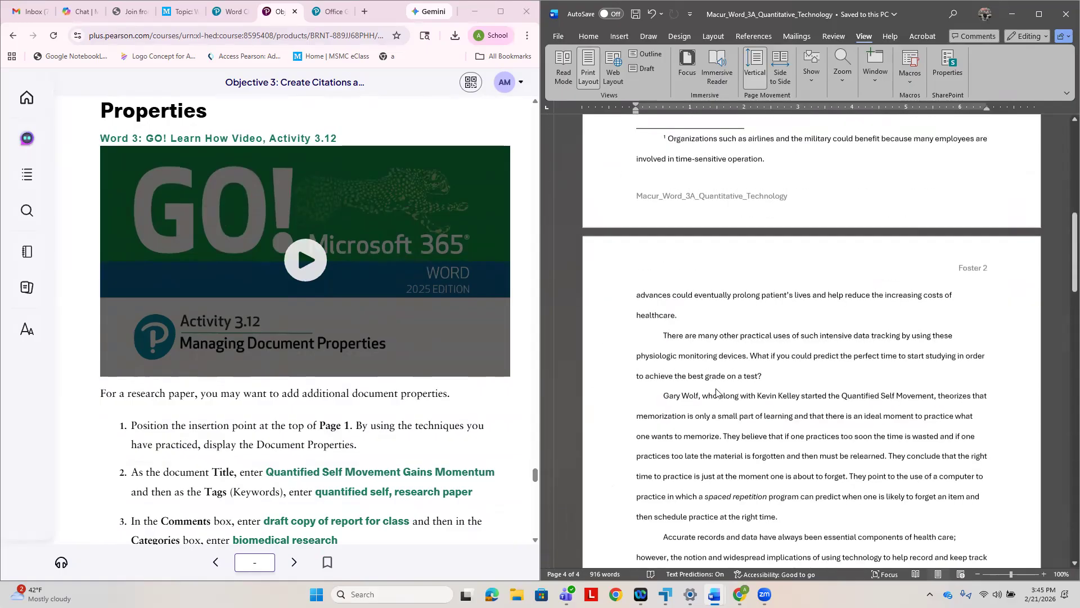
scroll(717, 388, up, 7)
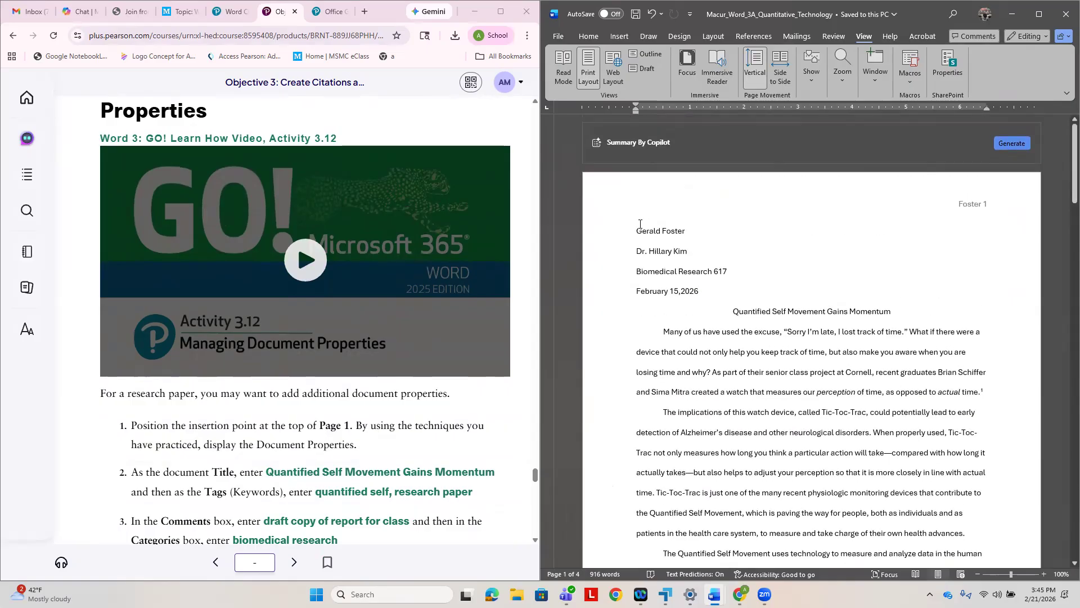
click(634, 213)
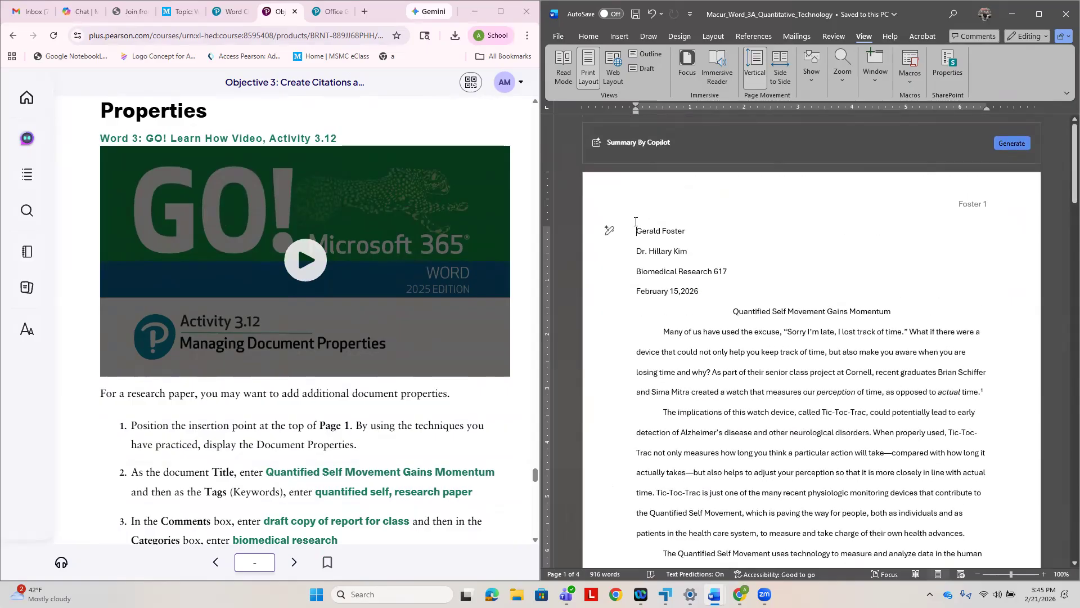
click(559, 36)
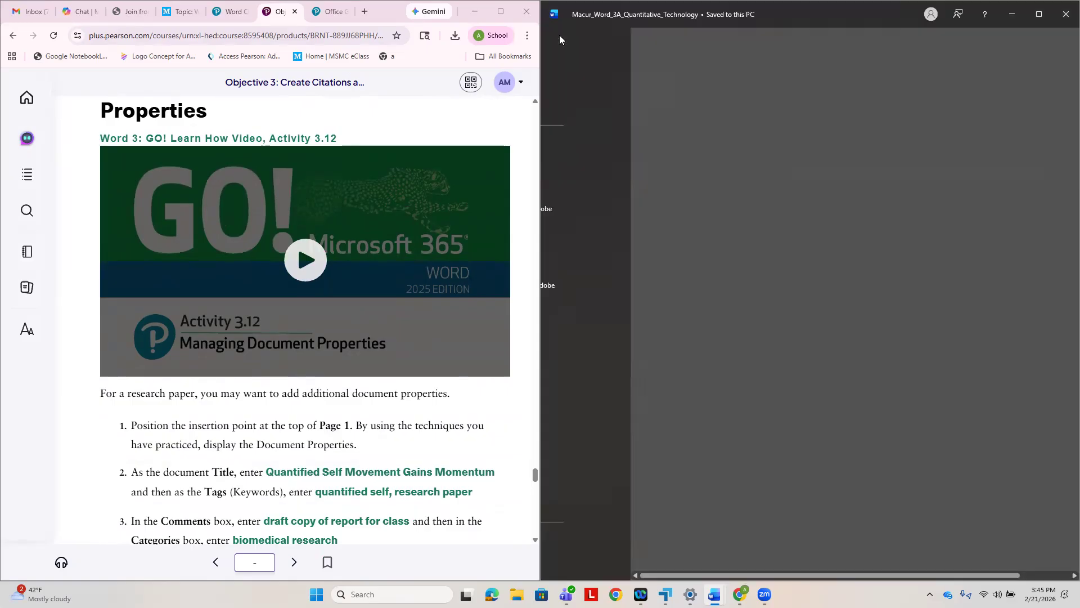
click(578, 139)
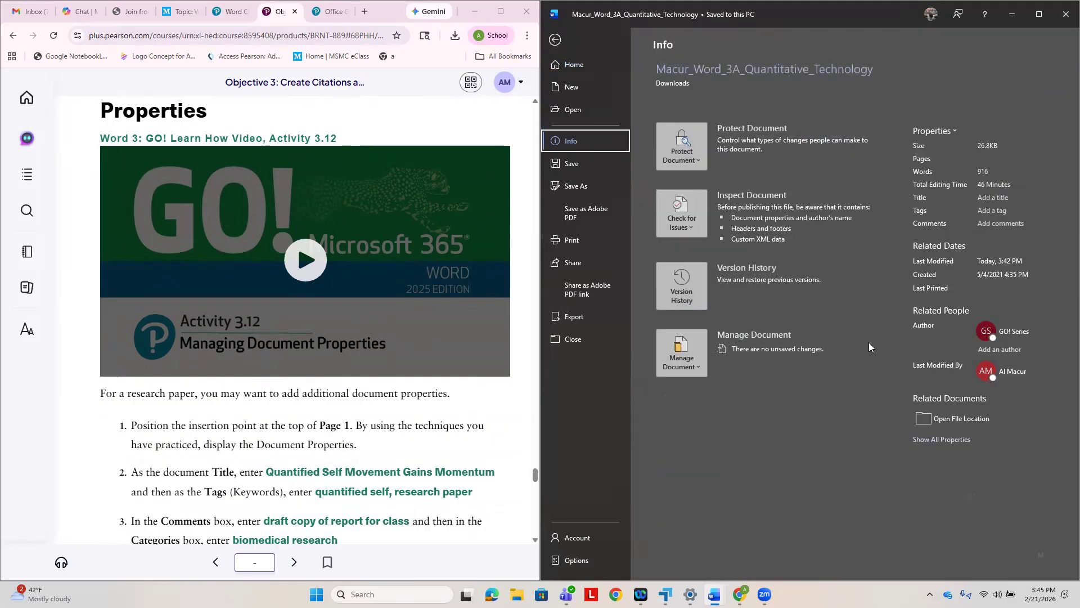
click(963, 445)
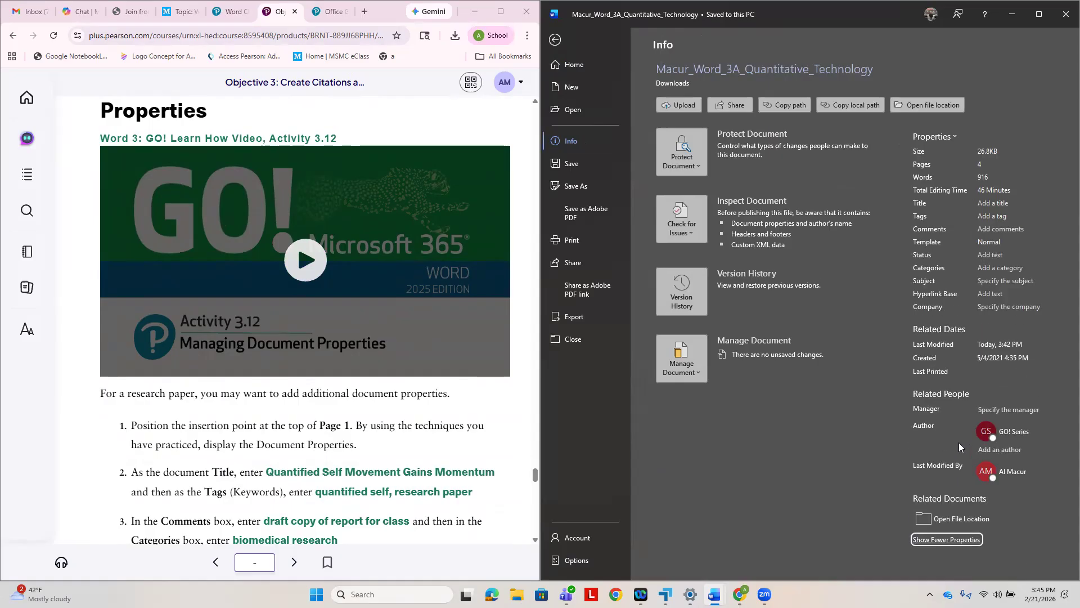
- Following the textbook's step 2, set the document's Title property to Quantified Self Movement Gains Momentum
click(984, 205)
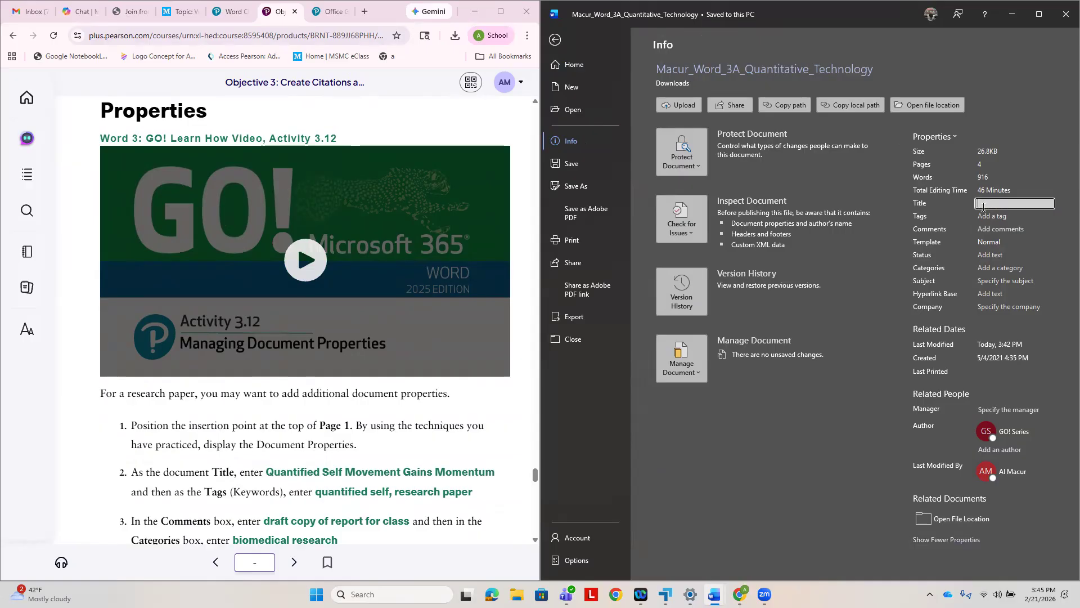
text(Quantified Self Moveme)
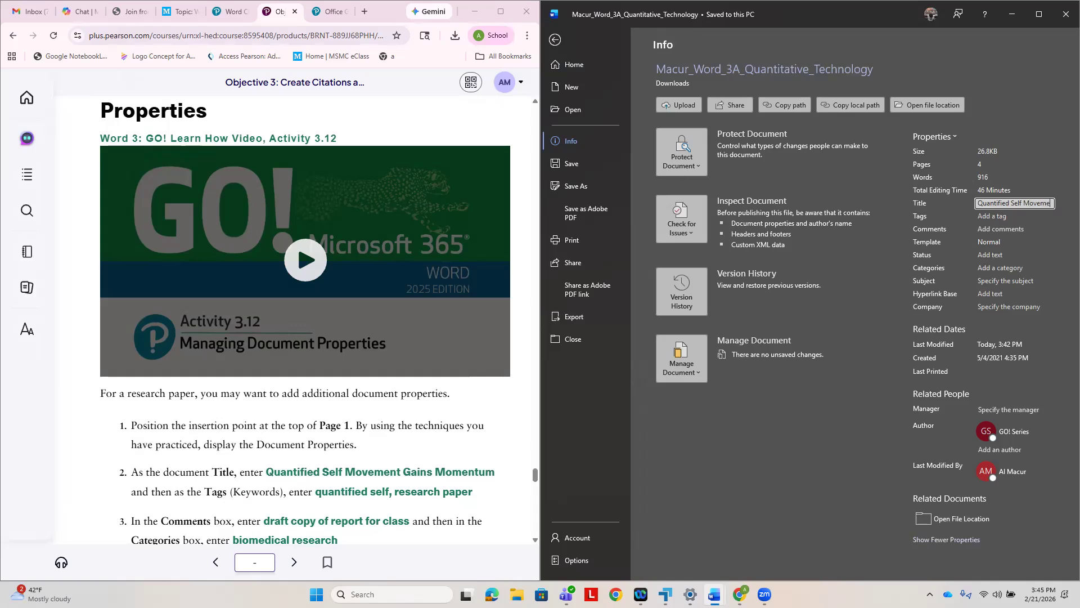
text(nt Gains Momentum)
- Enter quantified self, research paper as the document's Tags property
click(989, 220)
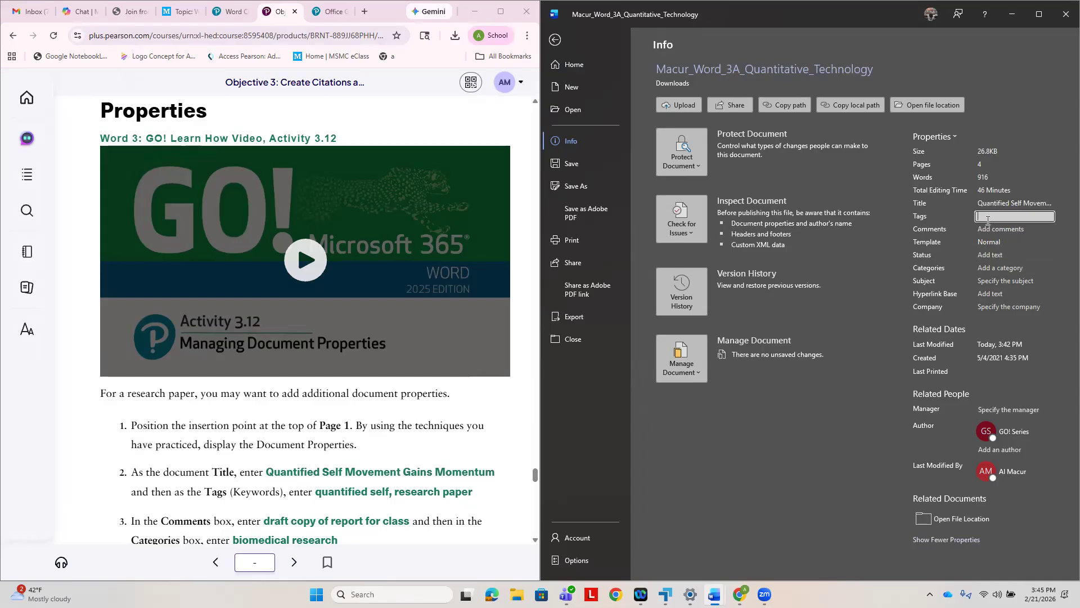
text(qua)
text(ntified se)
text(lf, research)
text( paper)
- Following the textbook's step 3, set Comments to draft copy of report for class and Categories to biomedical research
scroll(412, 479, down, 2)
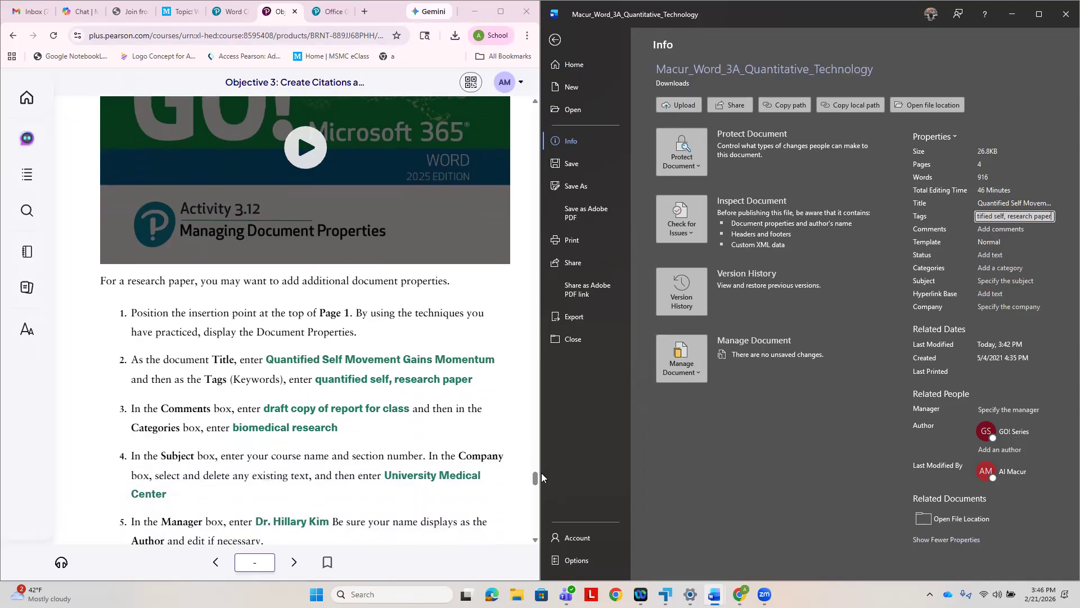
click(987, 229)
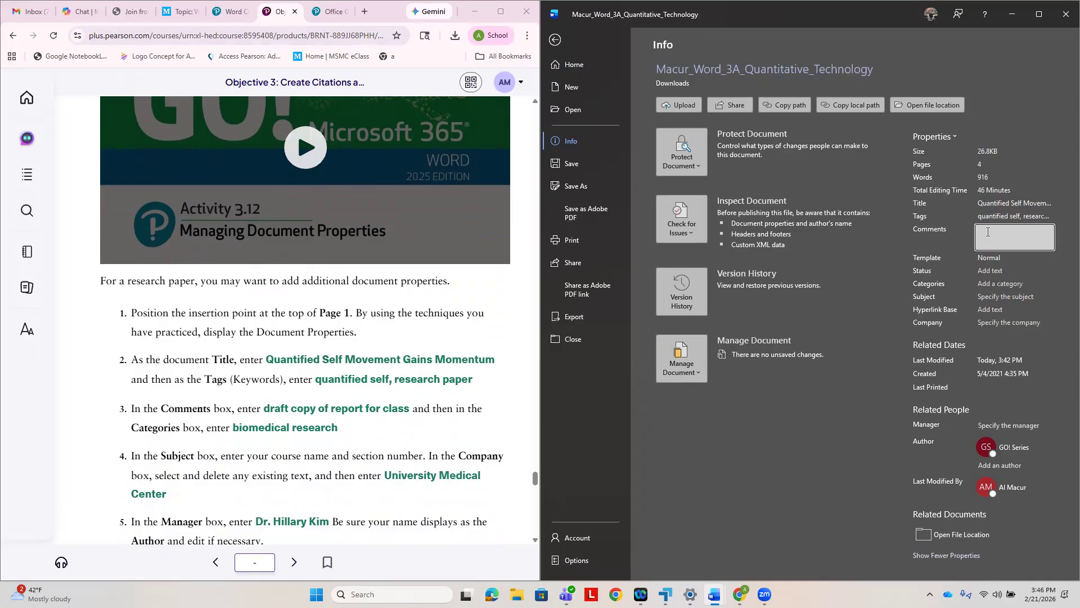
text(dr)
text(aft co)
text(py of report for...)
click(990, 285)
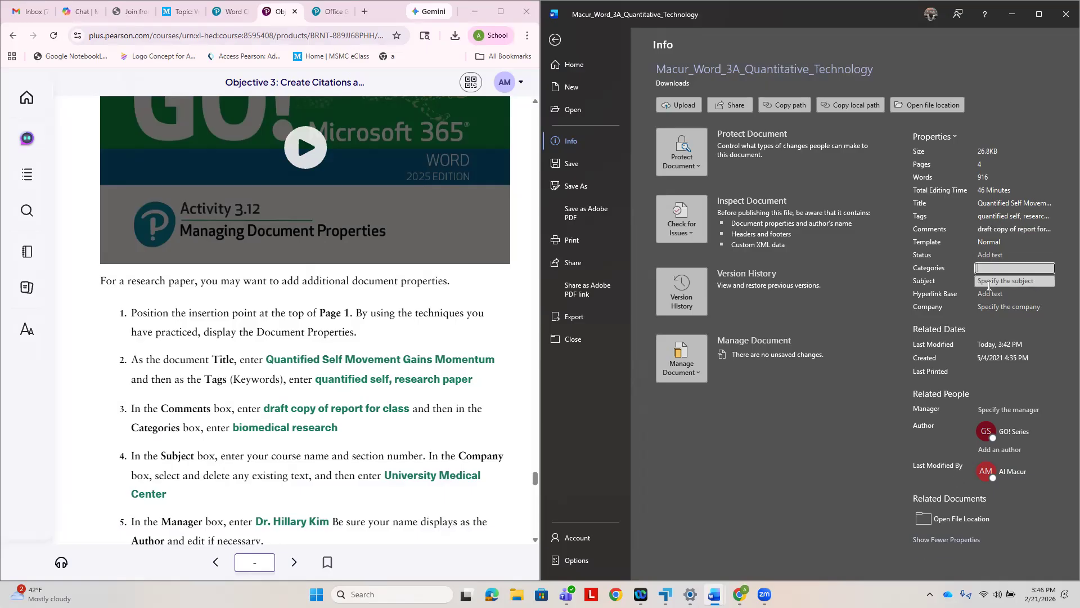
text(biomedical research)
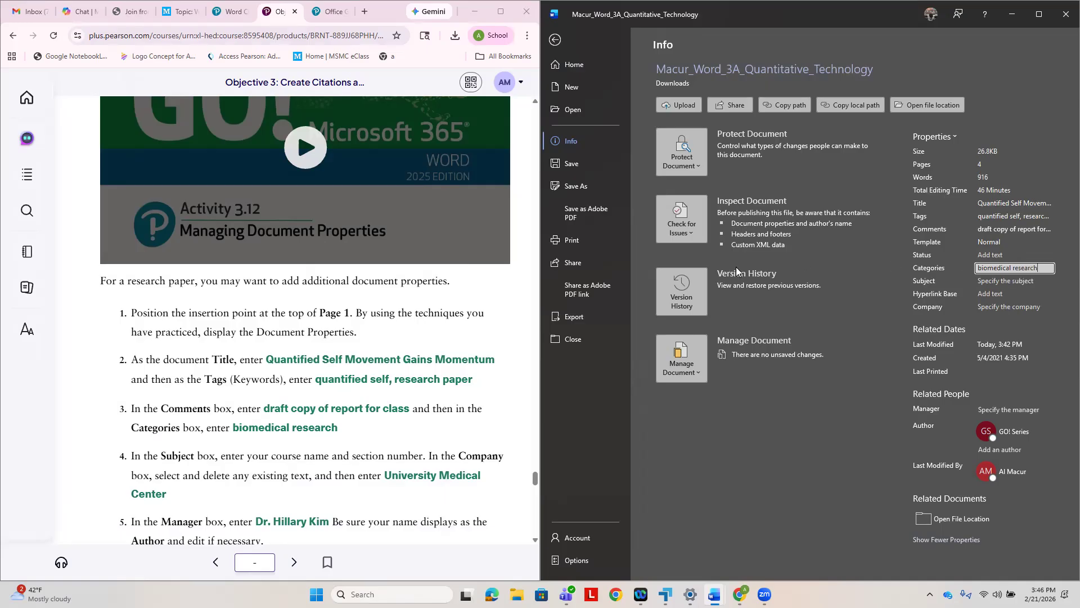
- Set the document's Company property to University Medical Center, as the textbook's step 4 specifies
click(986, 306)
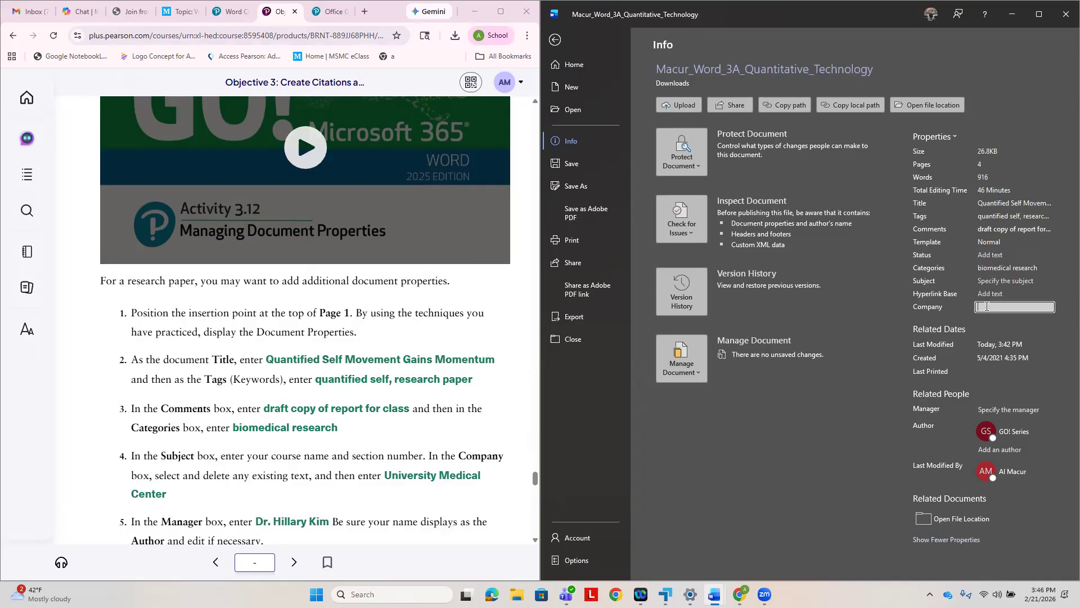
text(University Medical Center)
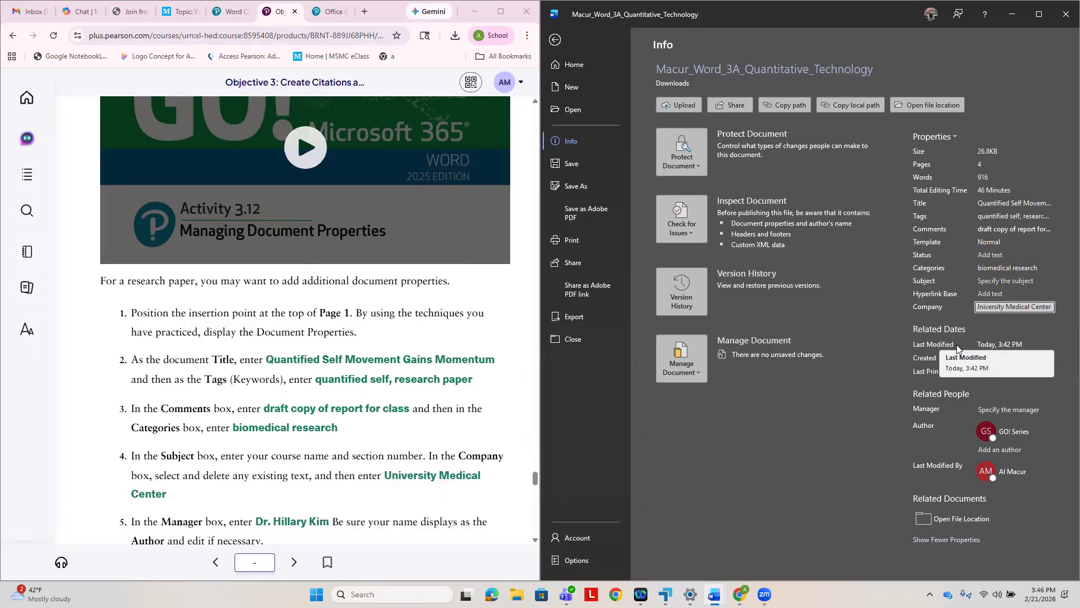
- Following the textbook's step 5, enter the instructor's title and full name as the document's Manager property
click(994, 410)
click(990, 411)
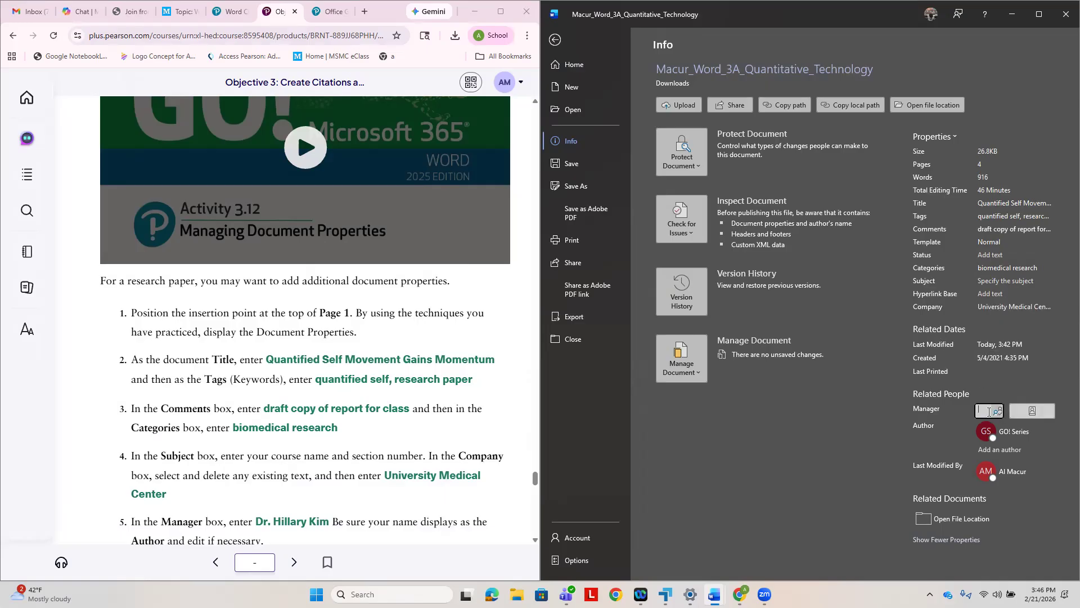
text(Dr. H)
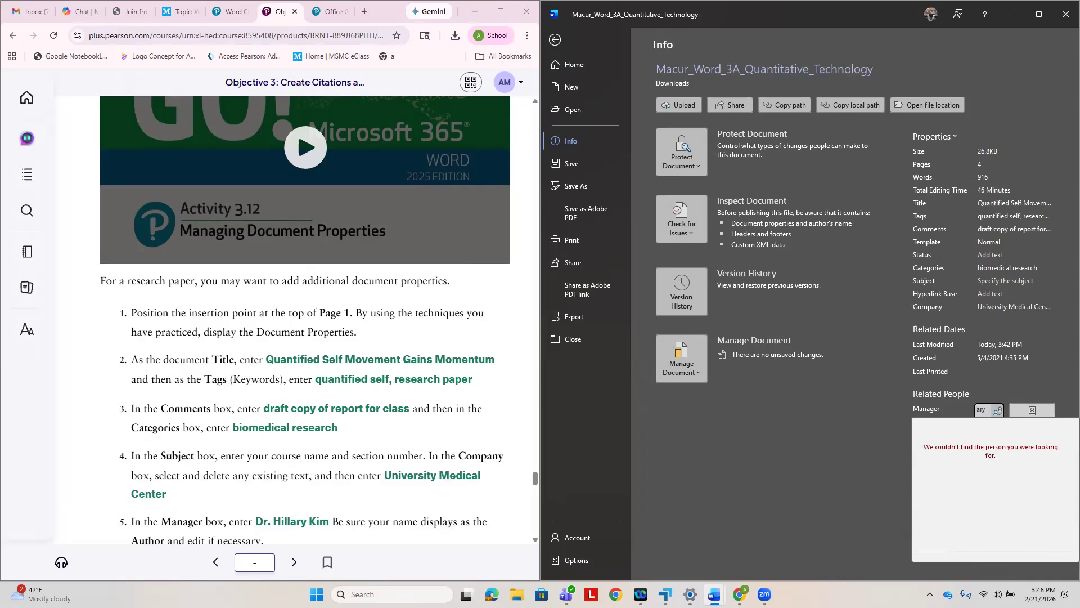
text(illary Kim)
key(Return)
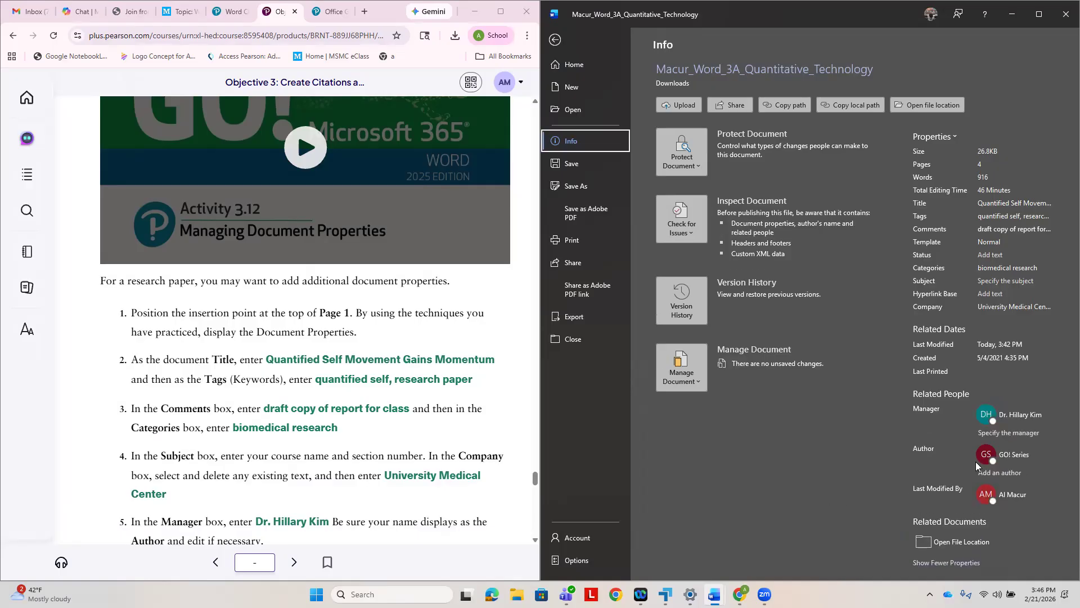
- Following the textbook's step 6, open the document's Advanced Properties to view the Summary information
scroll(495, 467, down, 3)
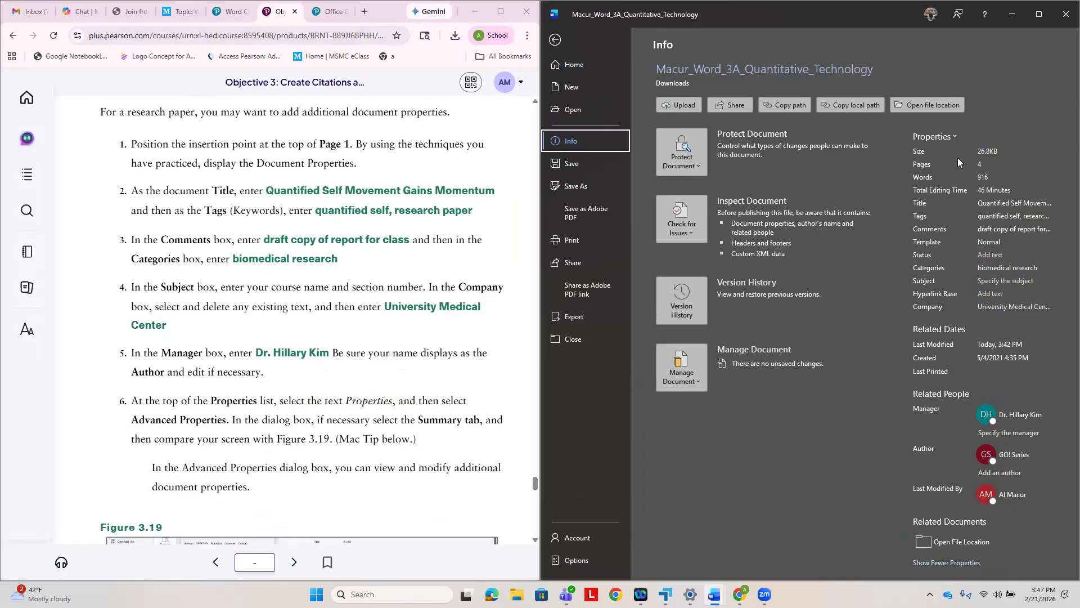
click(955, 137)
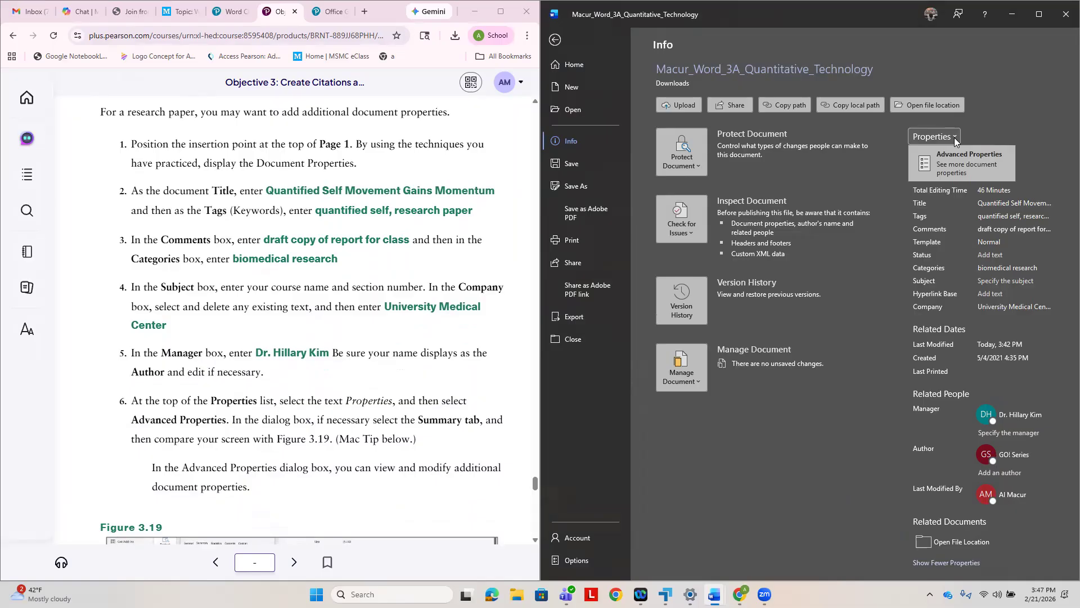
click(961, 155)
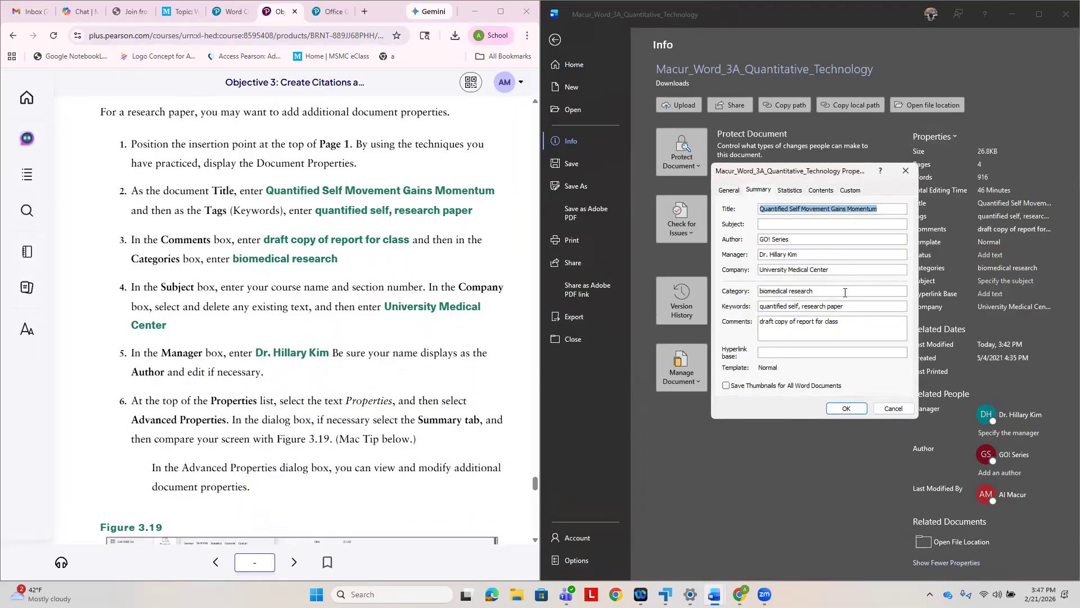
- Following the textbook's step 7, view the document's Statistics in the Advanced Properties dialog, and close the dialog
scroll(269, 340, down, 5)
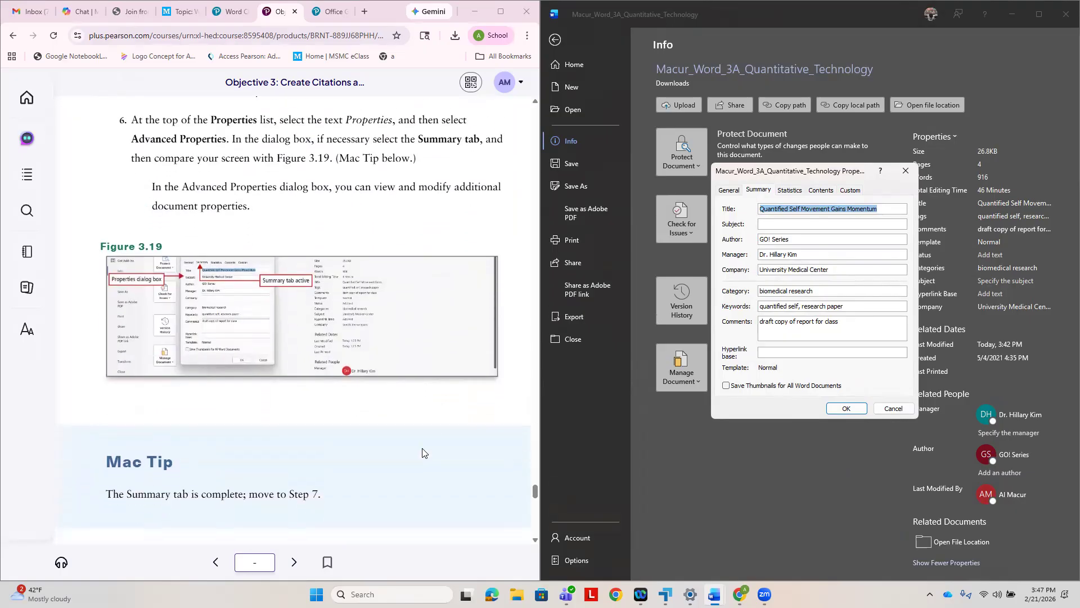
scroll(212, 333, down, 4)
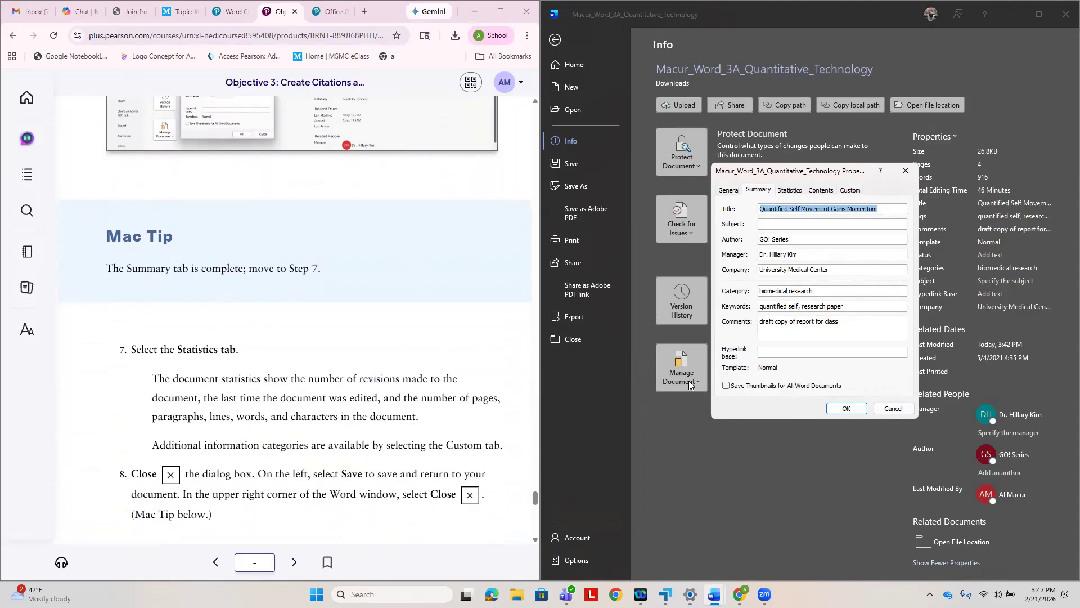
click(789, 192)
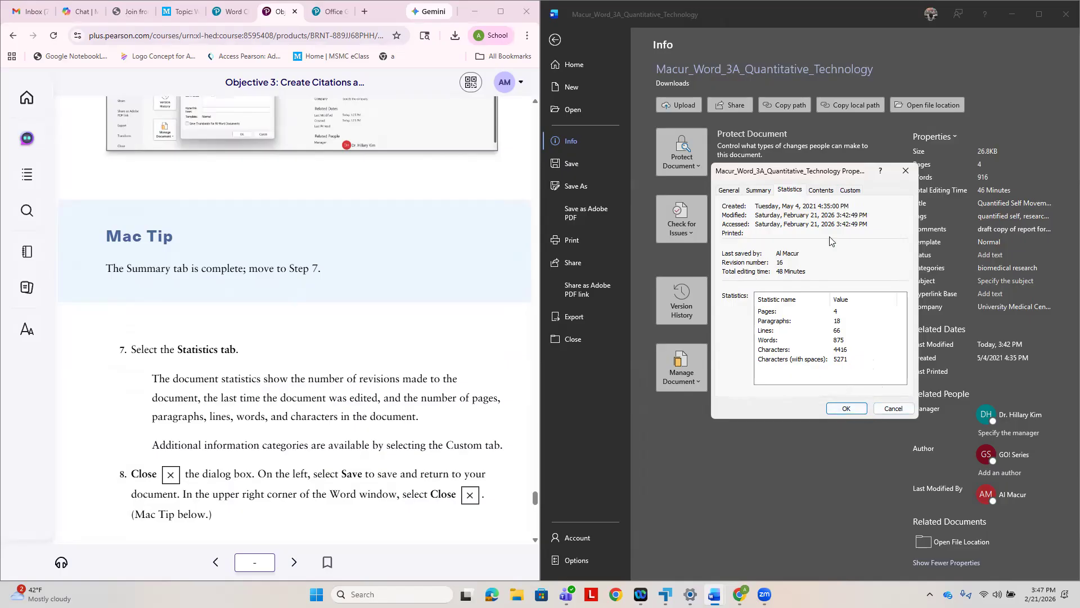
click(908, 176)
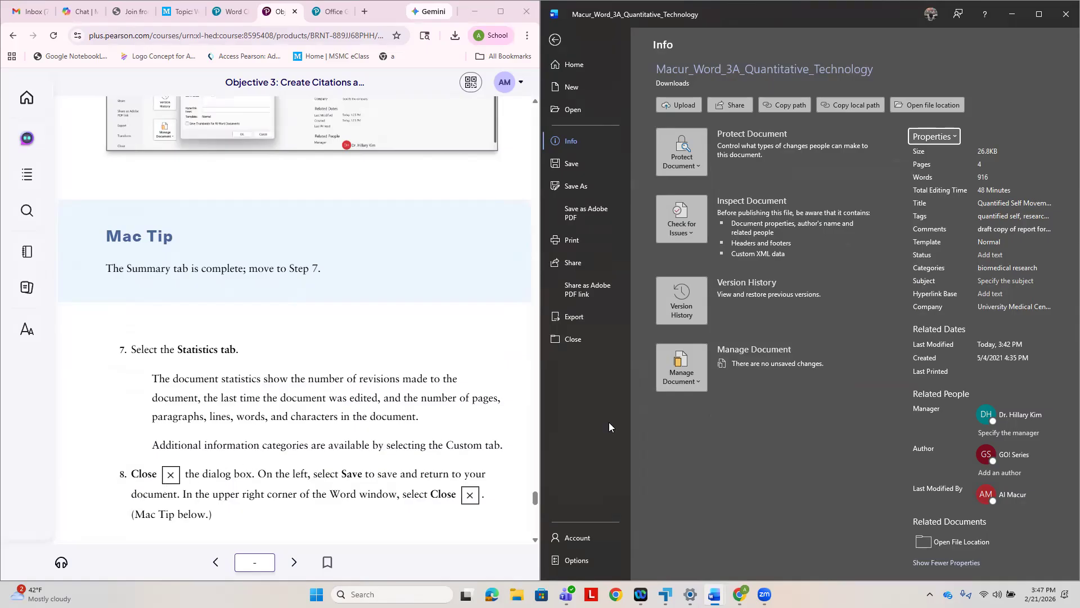
- Following the textbook's step 8, save the research paper, review the remaining Project 3A instructions, and close the document
click(571, 162)
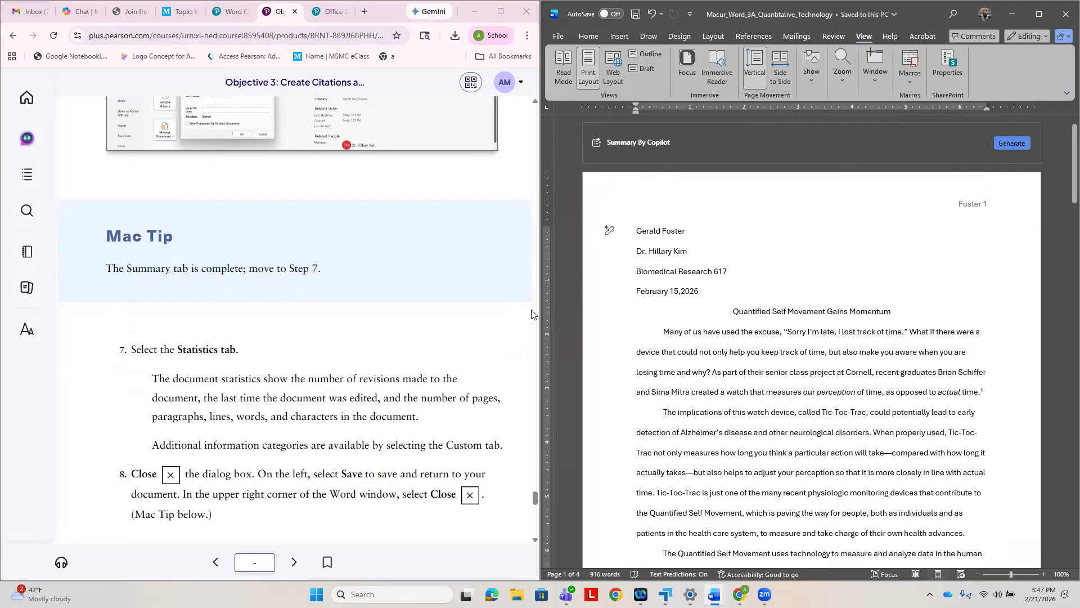
scroll(432, 446, down, 1)
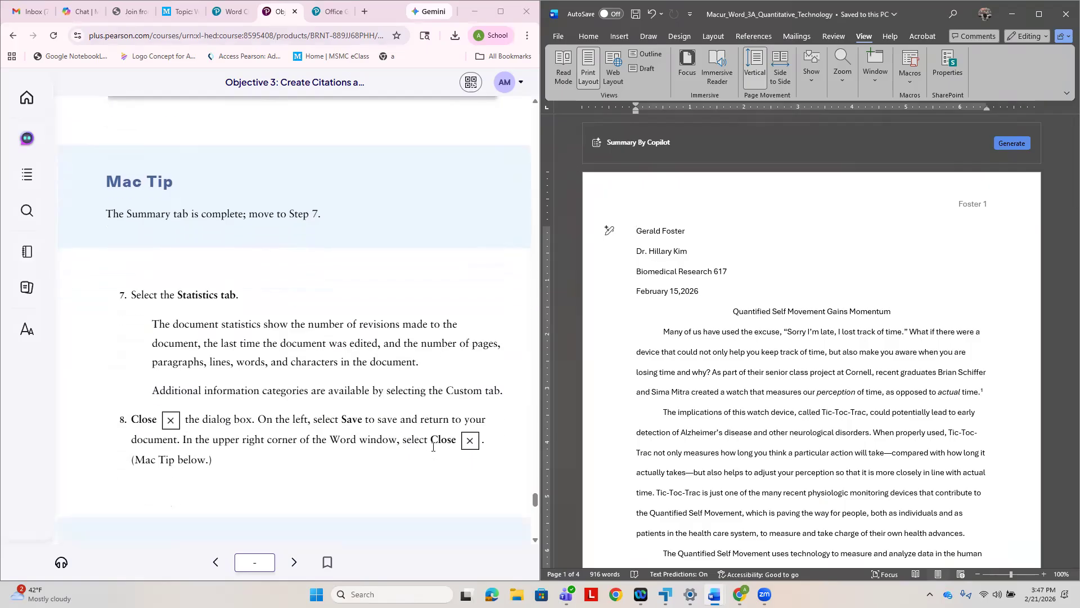
scroll(432, 446, down, 1)
scroll(455, 432, down, 4)
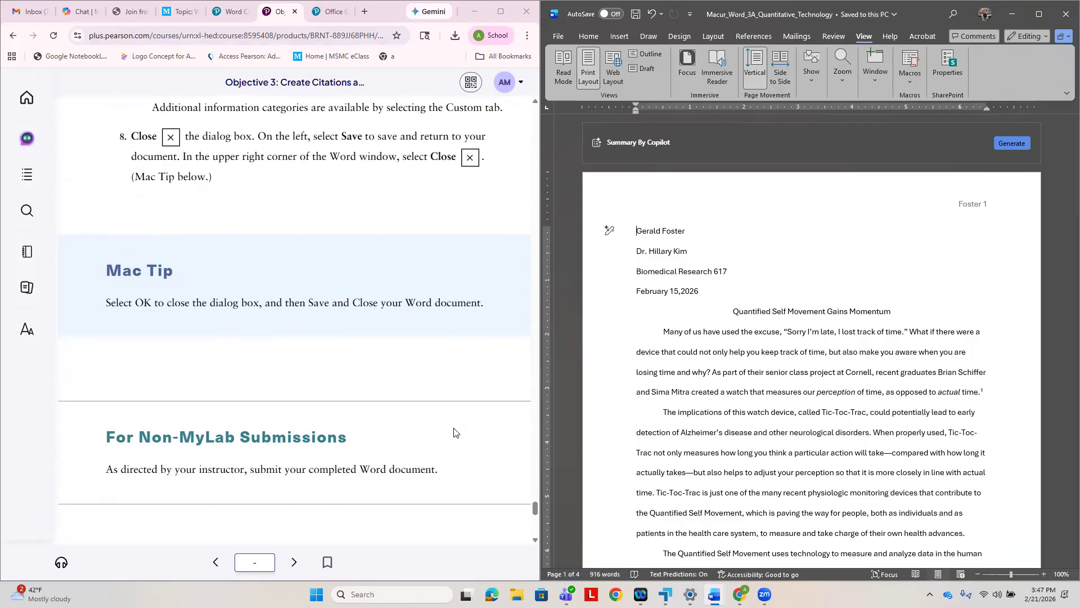
scroll(455, 432, down, 5)
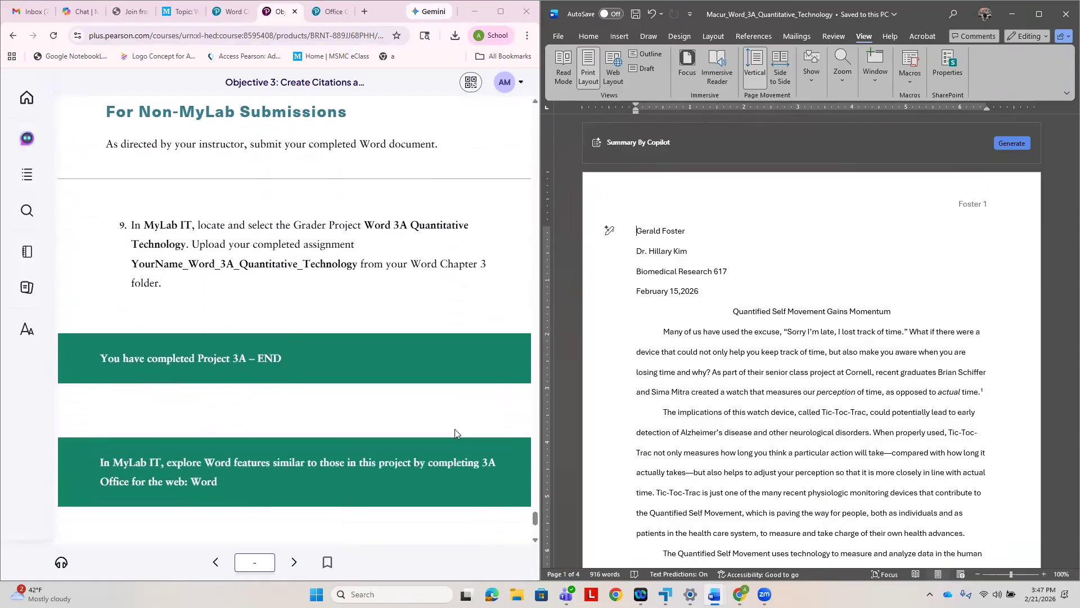
scroll(454, 431, down, 5)
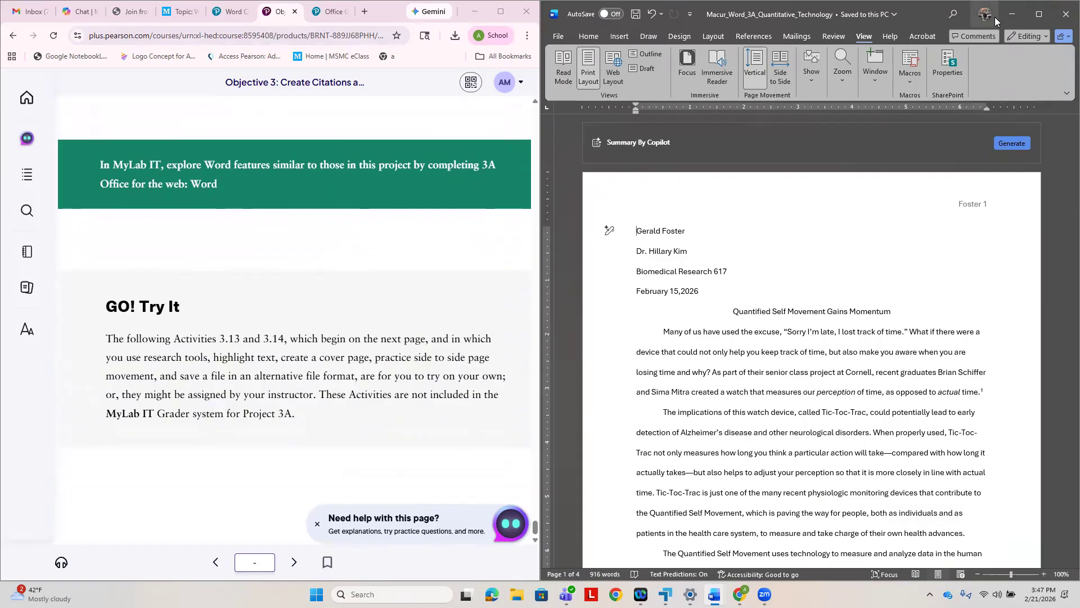
click(1066, 15)
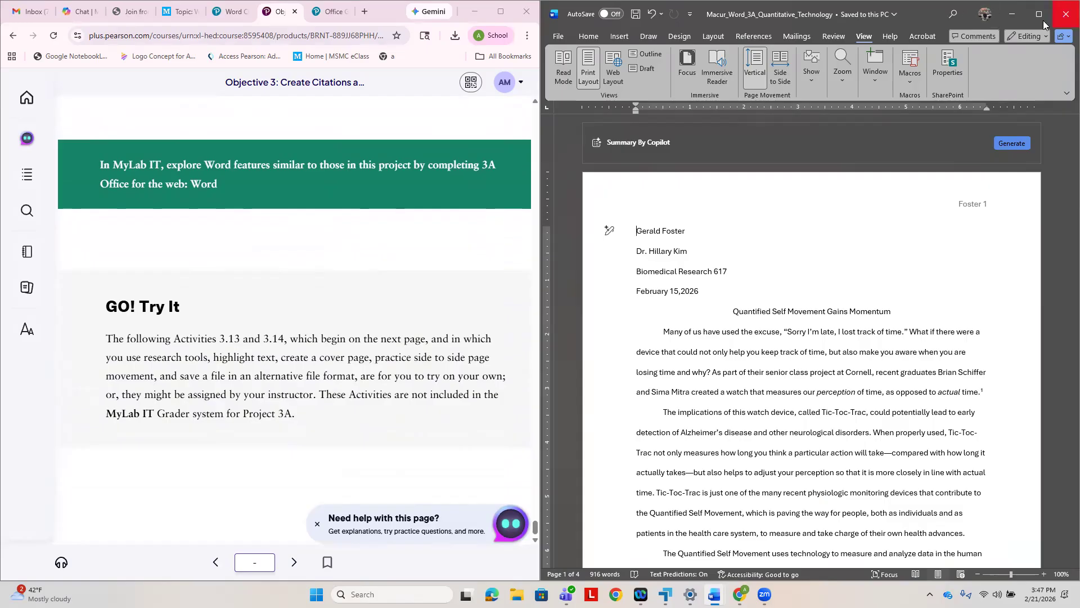